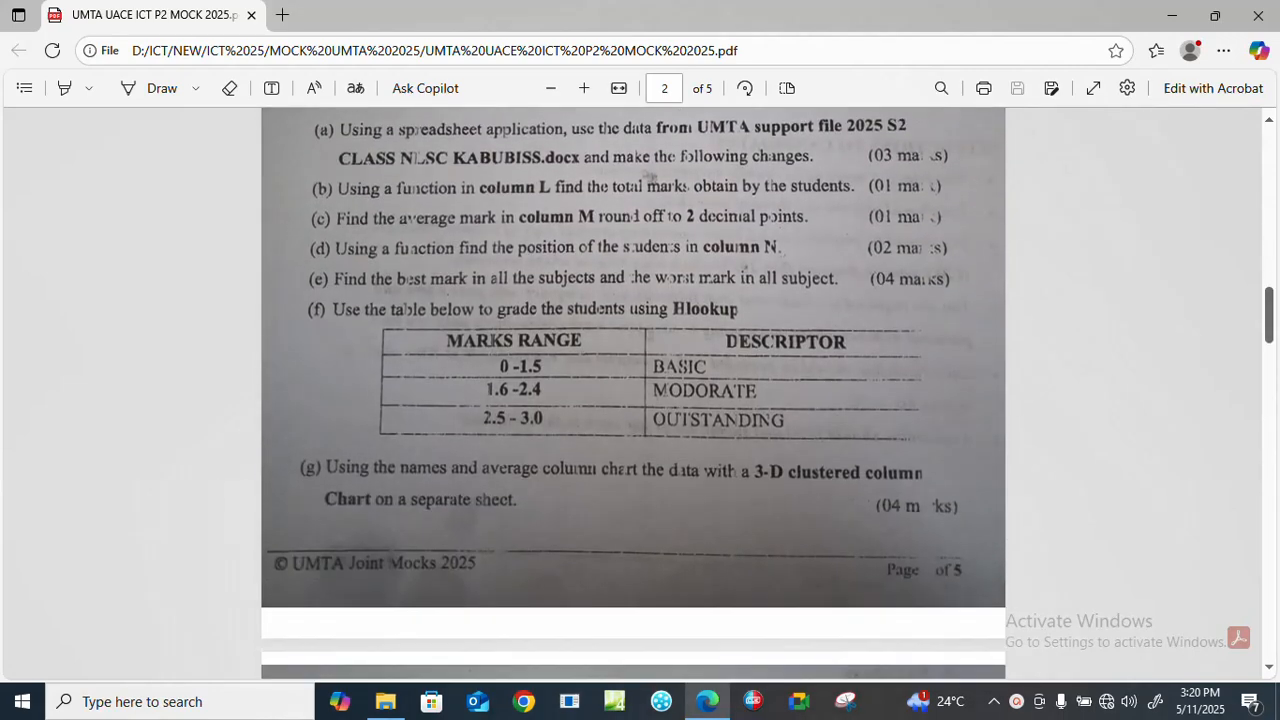
# Open the S2 CLASS NLSC KABUBISS document from the desktop folder Umta-mock Support files P2 2025 and dismiss the activation dialog.
pyautogui.scroll(1, 633, 400)
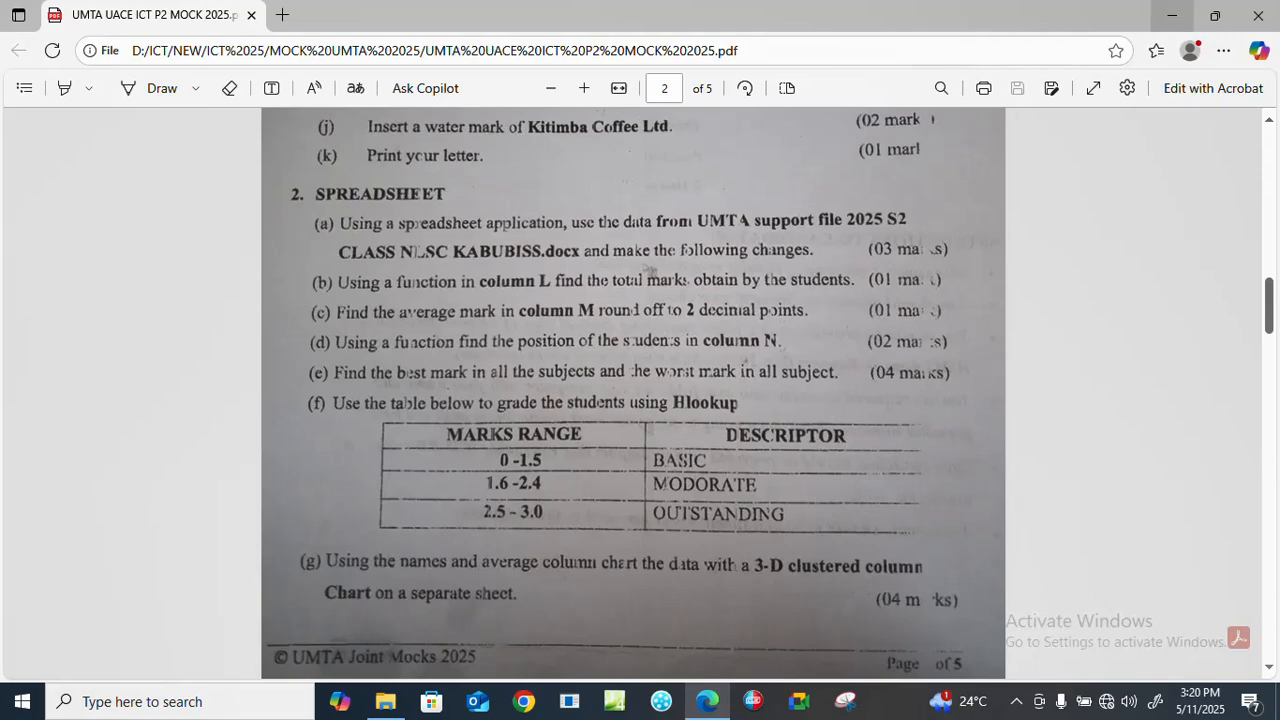
pyautogui.click(1171, 15)
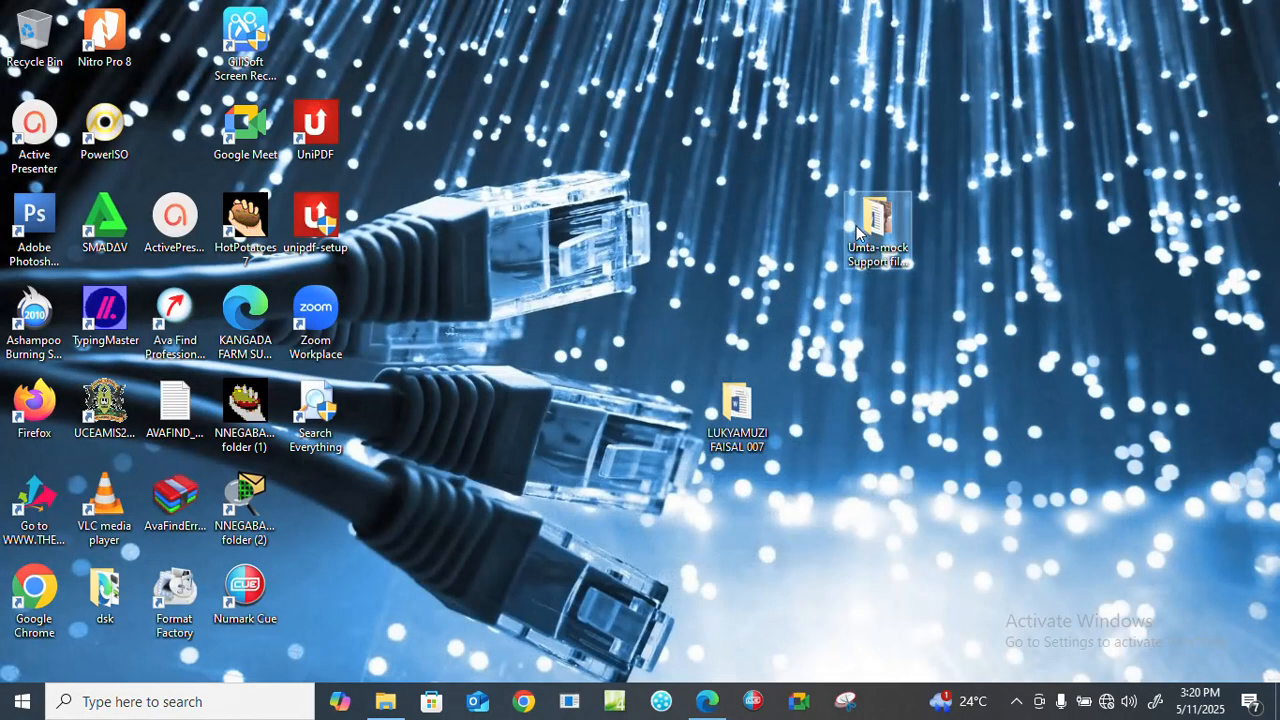
pyautogui.doubleClick(851, 234)
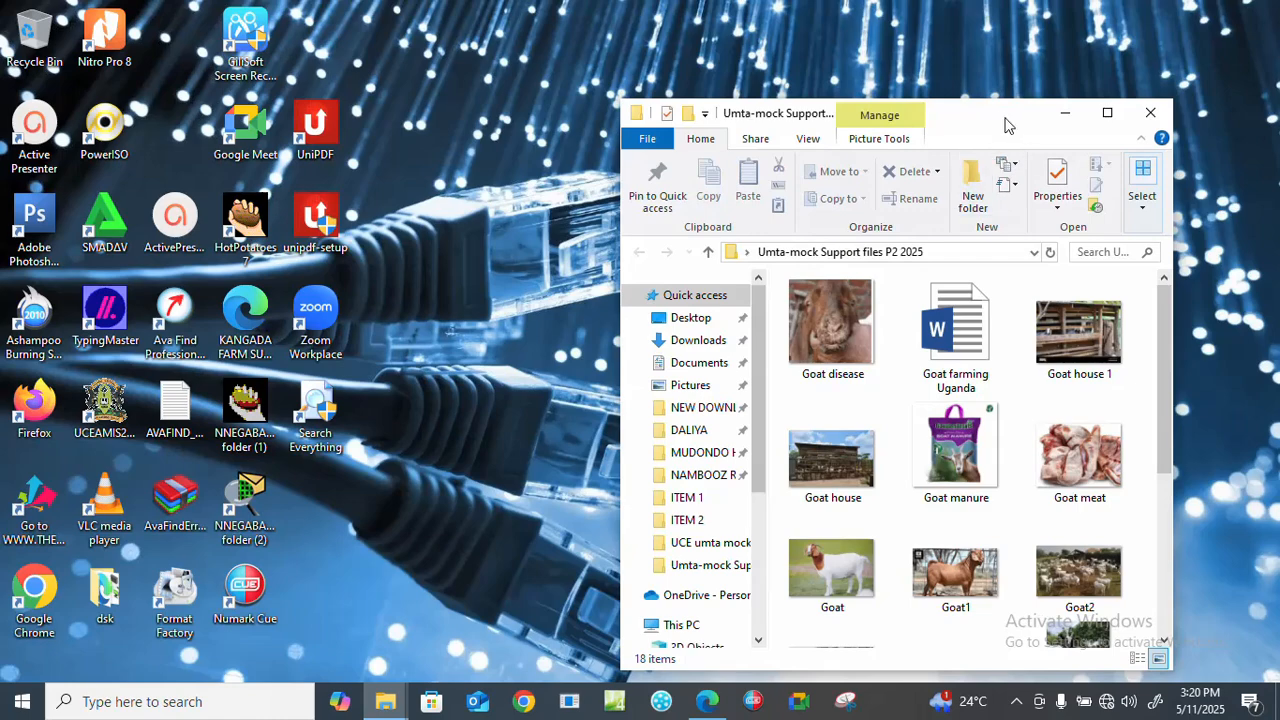
pyautogui.moveTo(1003, 40); pyautogui.dragTo(1063, 42)
pyautogui.scroll(-5, 1220, 318)
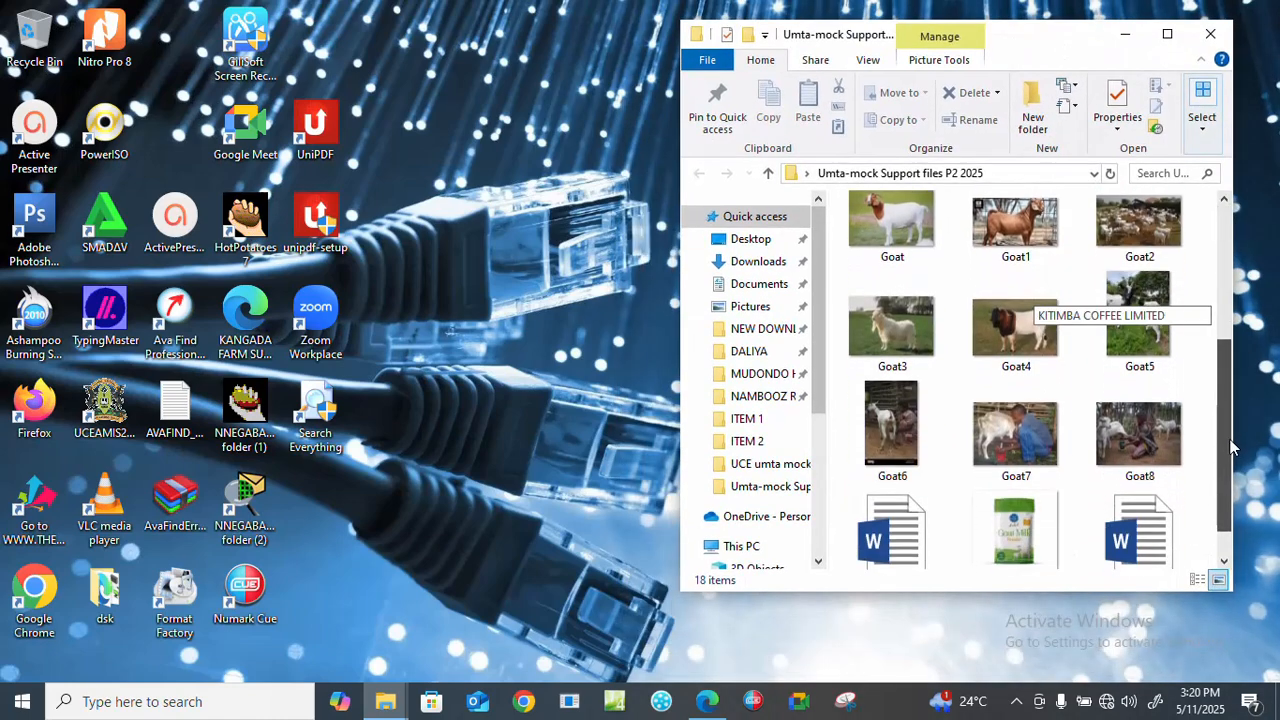
pyautogui.click(1145, 527)
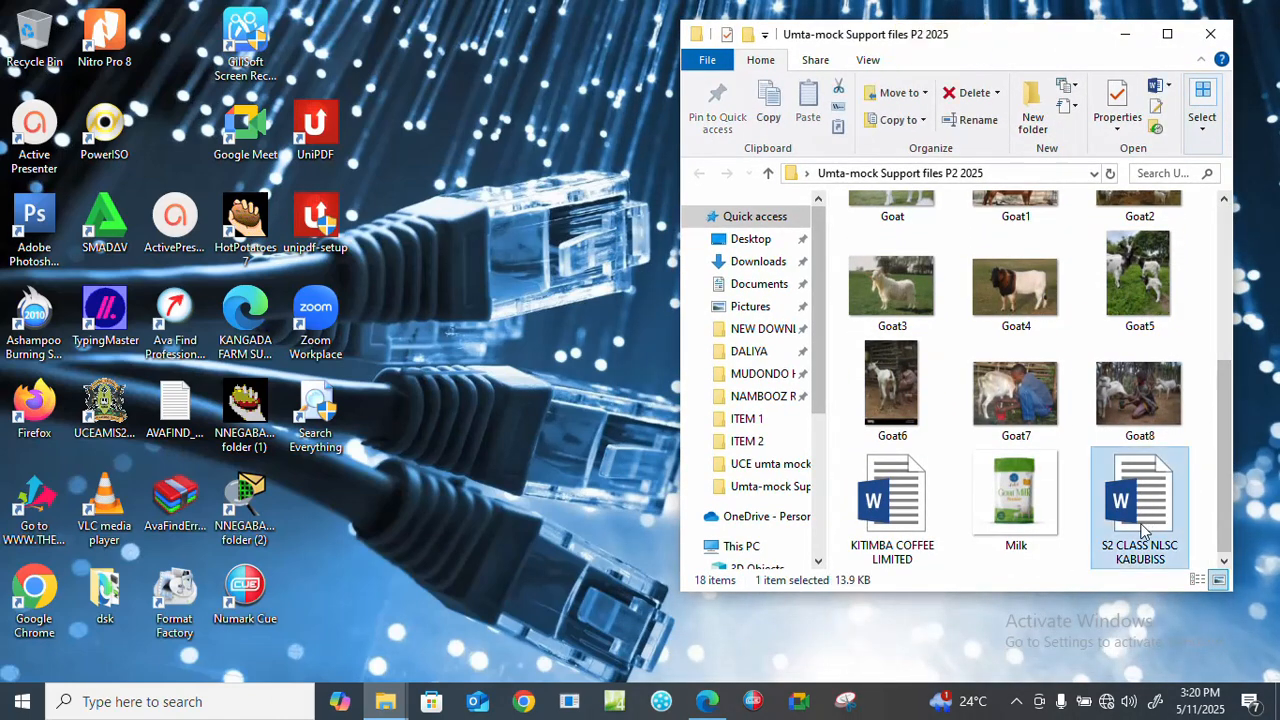
pyautogui.doubleClick(1145, 527)
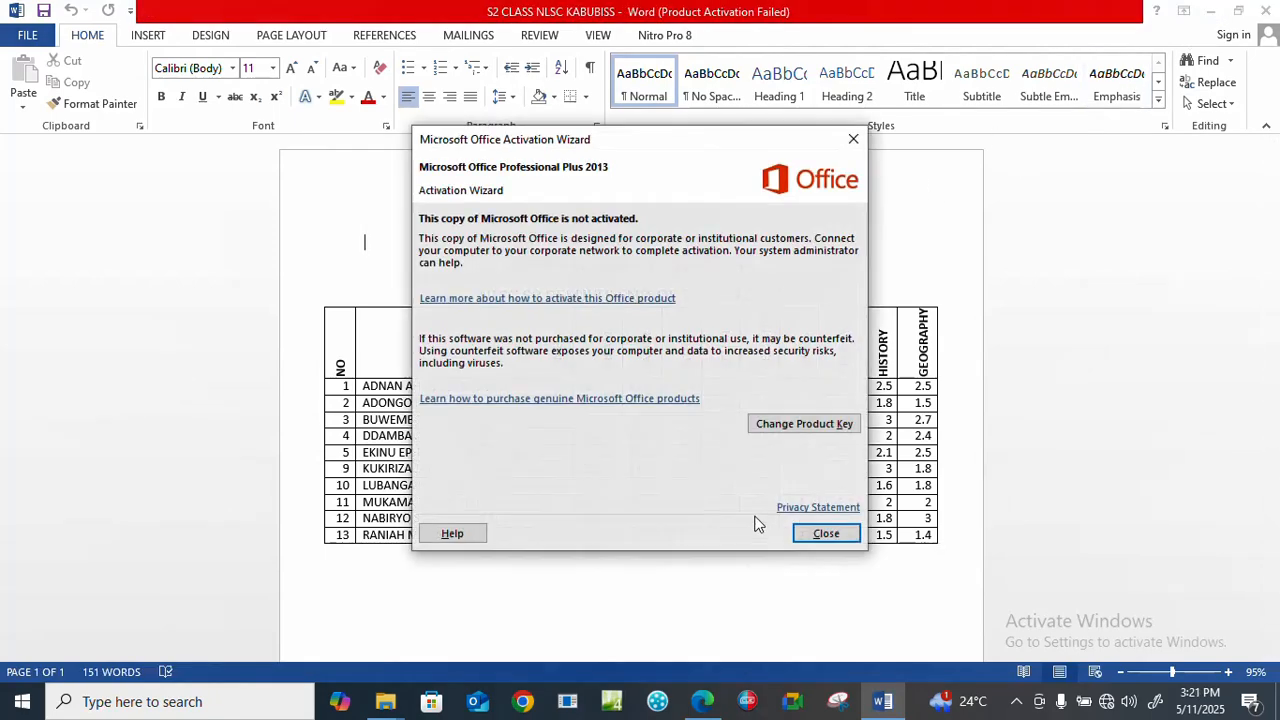
pyautogui.click(824, 533)
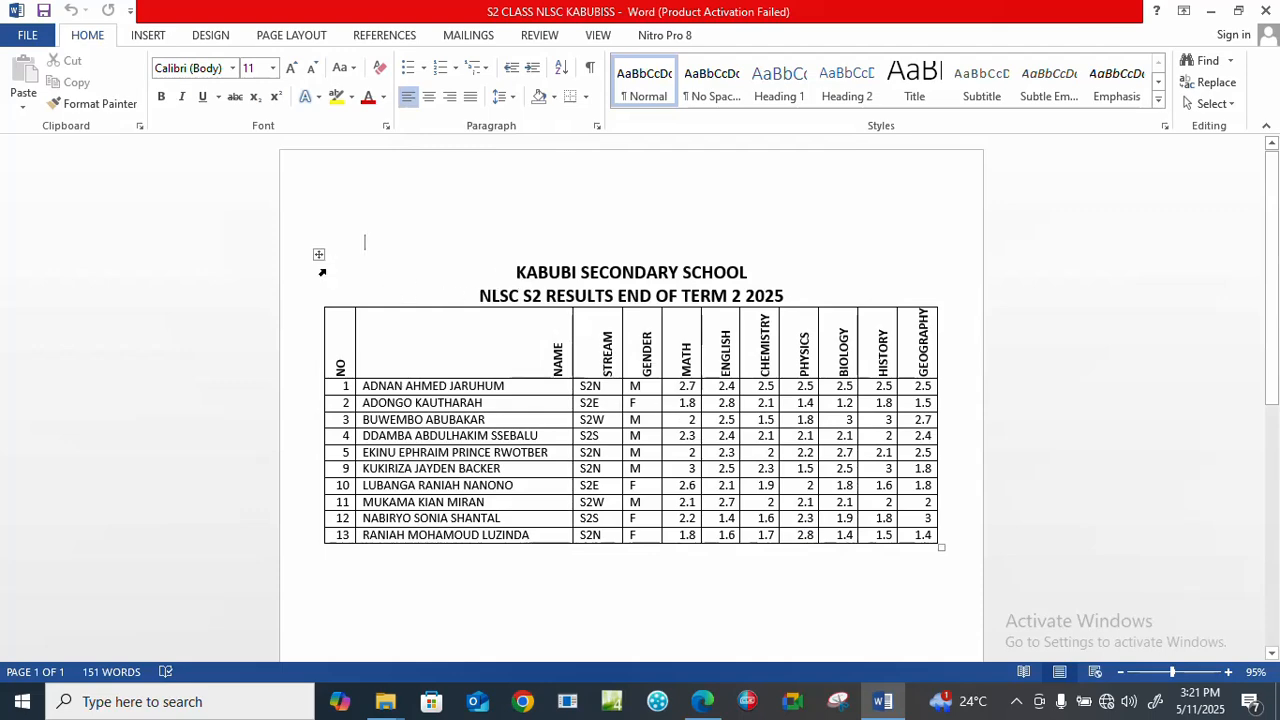
# Open the desktop folder named after the candidate and arrange it beside the support files folder window.
pyautogui.click(1211, 11)
pyautogui.rightClick(520, 318)
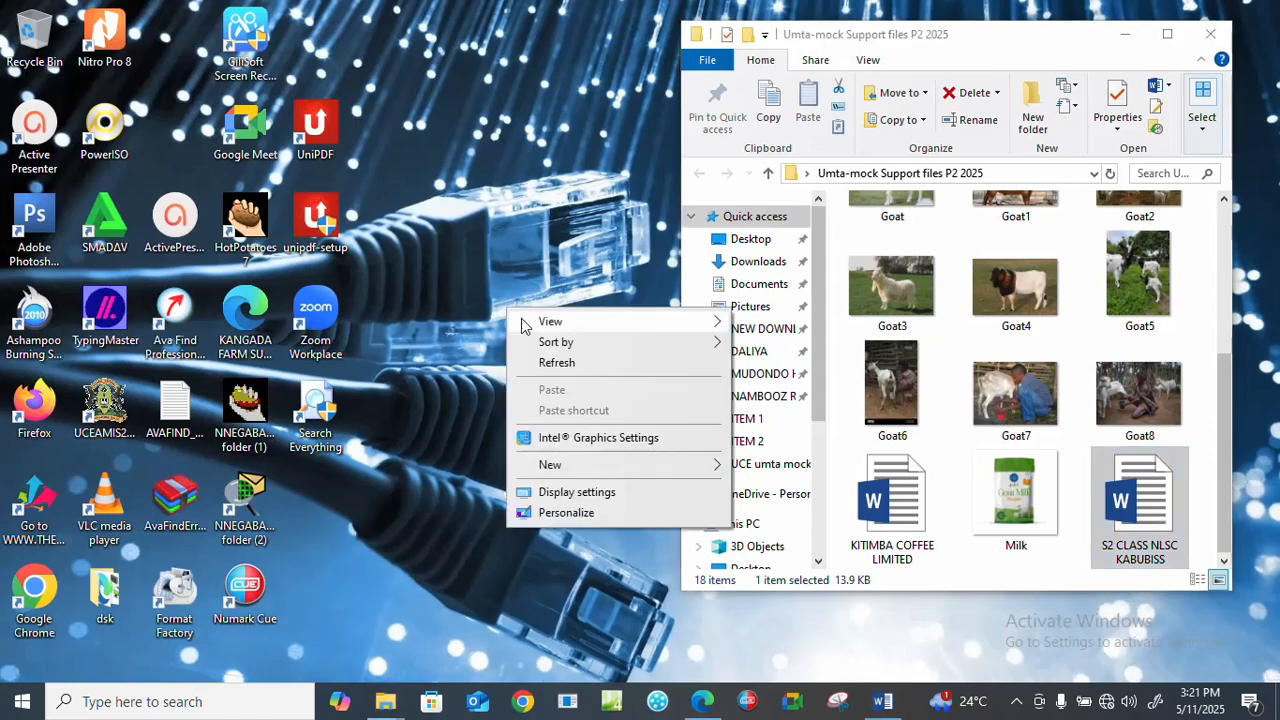
pyautogui.click(556, 362)
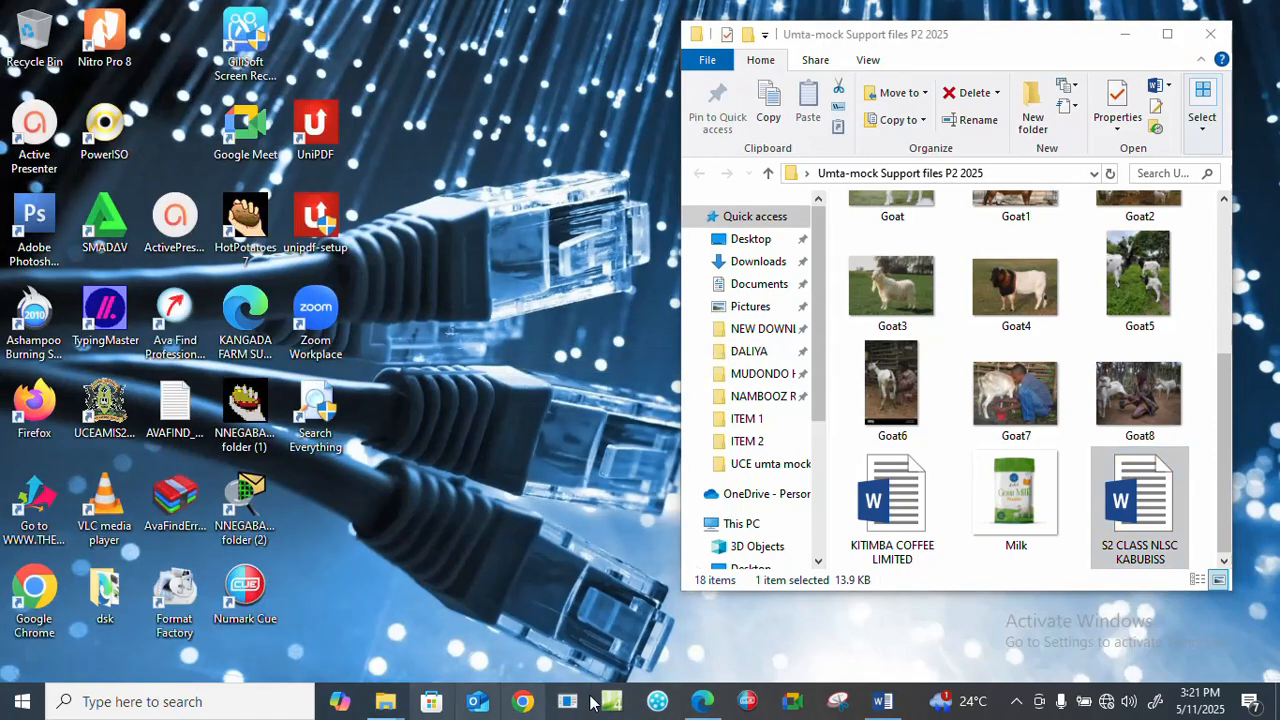
pyautogui.moveTo(703, 706)
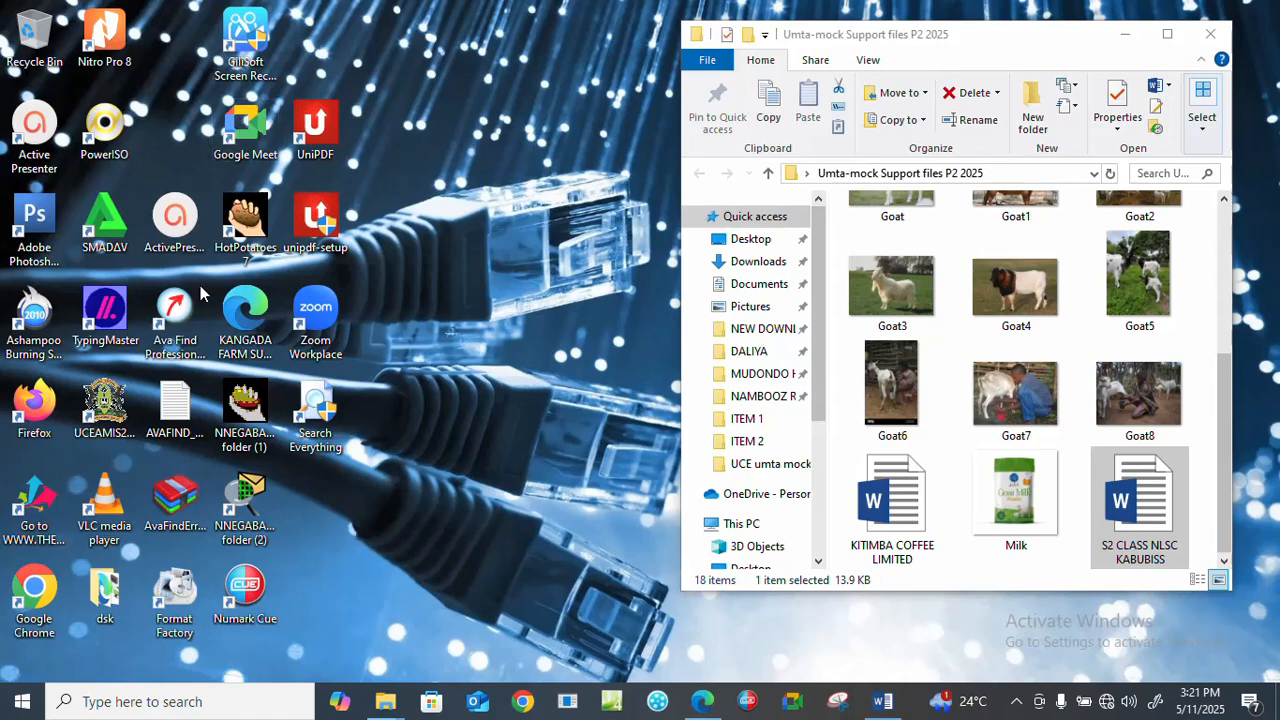
pyautogui.moveTo(893, 34); pyautogui.dragTo(239, 57)
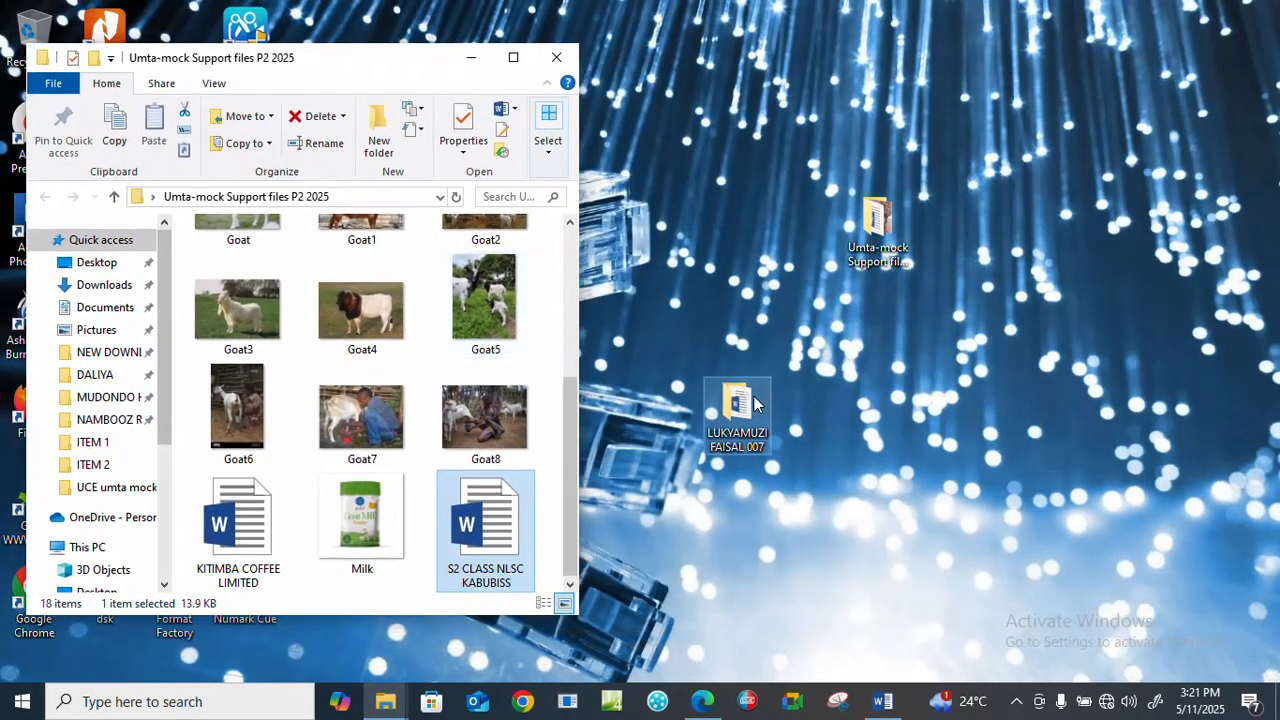
pyautogui.doubleClick(755, 403)
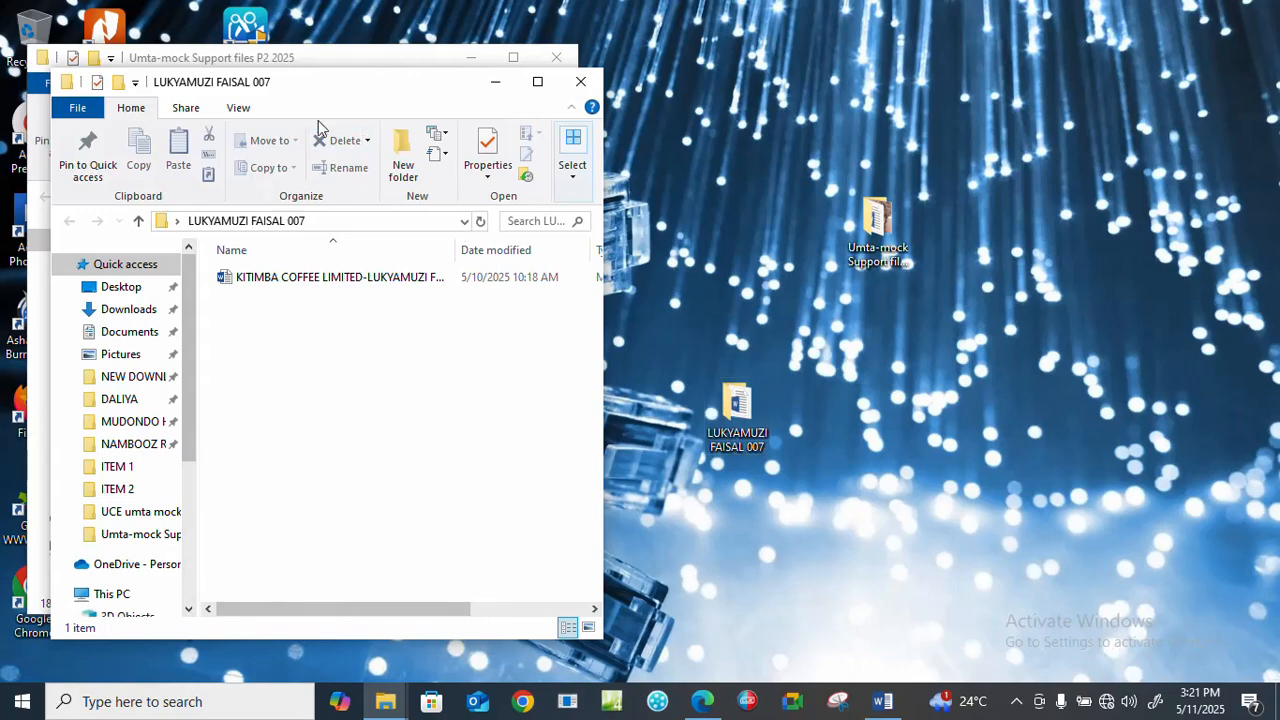
pyautogui.moveTo(314, 89); pyautogui.dragTo(918, 77)
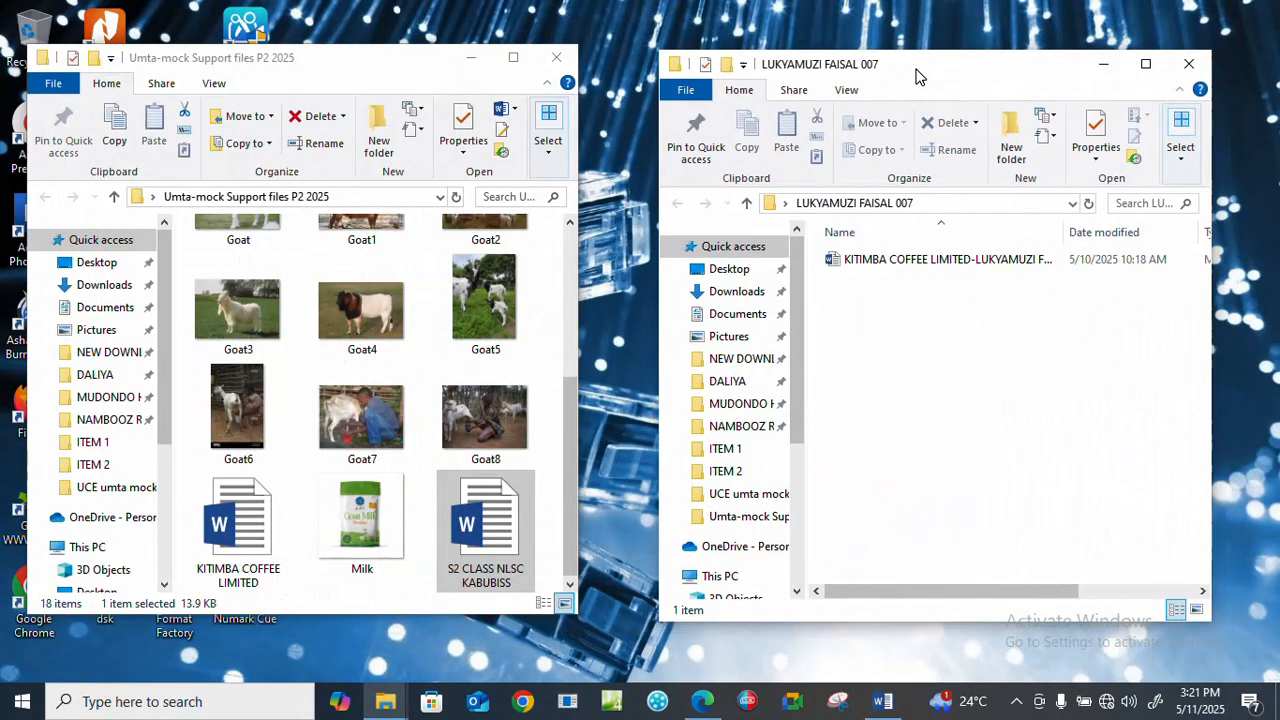
# Create a new Microsoft Excel worksheet file in the candidate's folder.
pyautogui.click(935, 262)
pyautogui.click(912, 290)
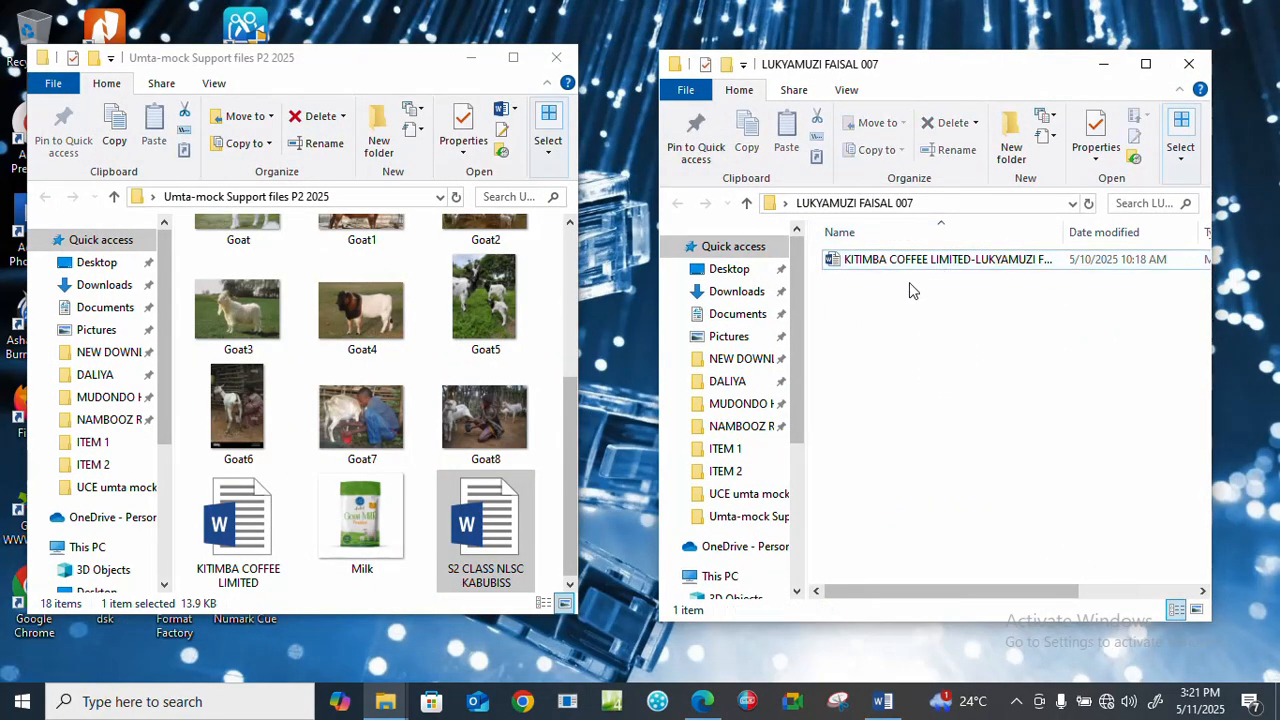
pyautogui.click(948, 262)
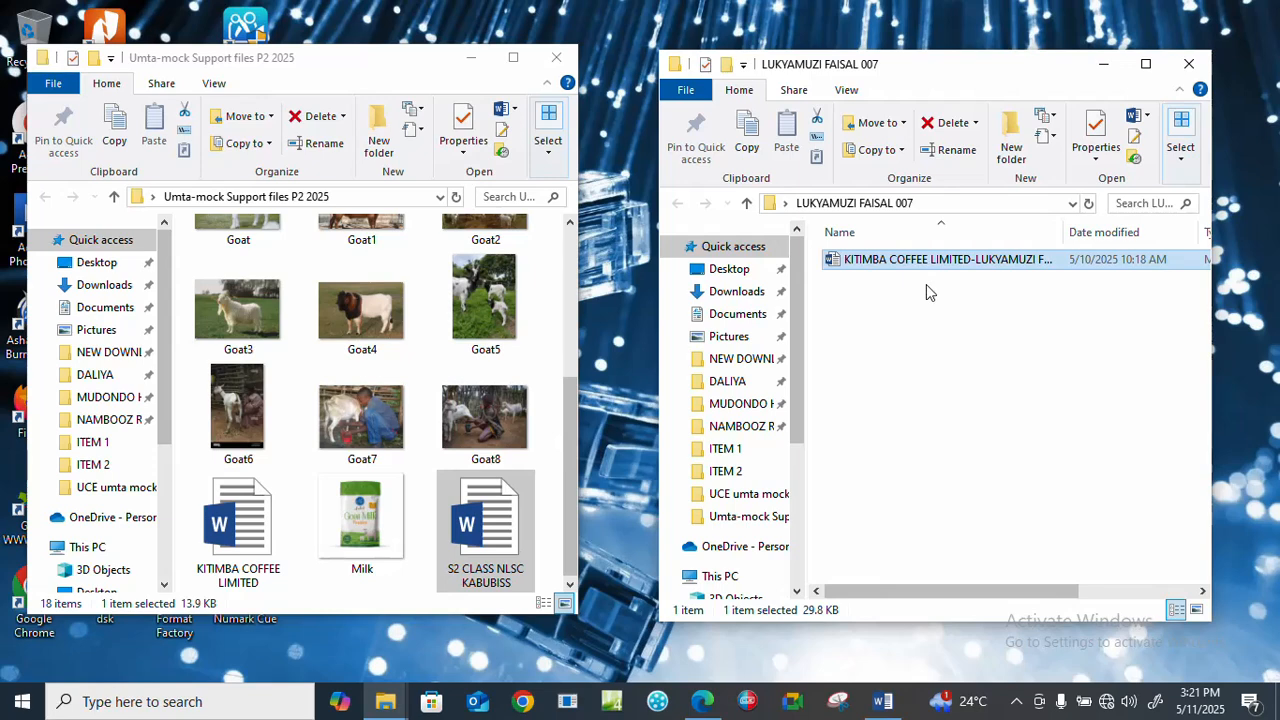
pyautogui.click(926, 290)
pyautogui.rightClick(926, 288)
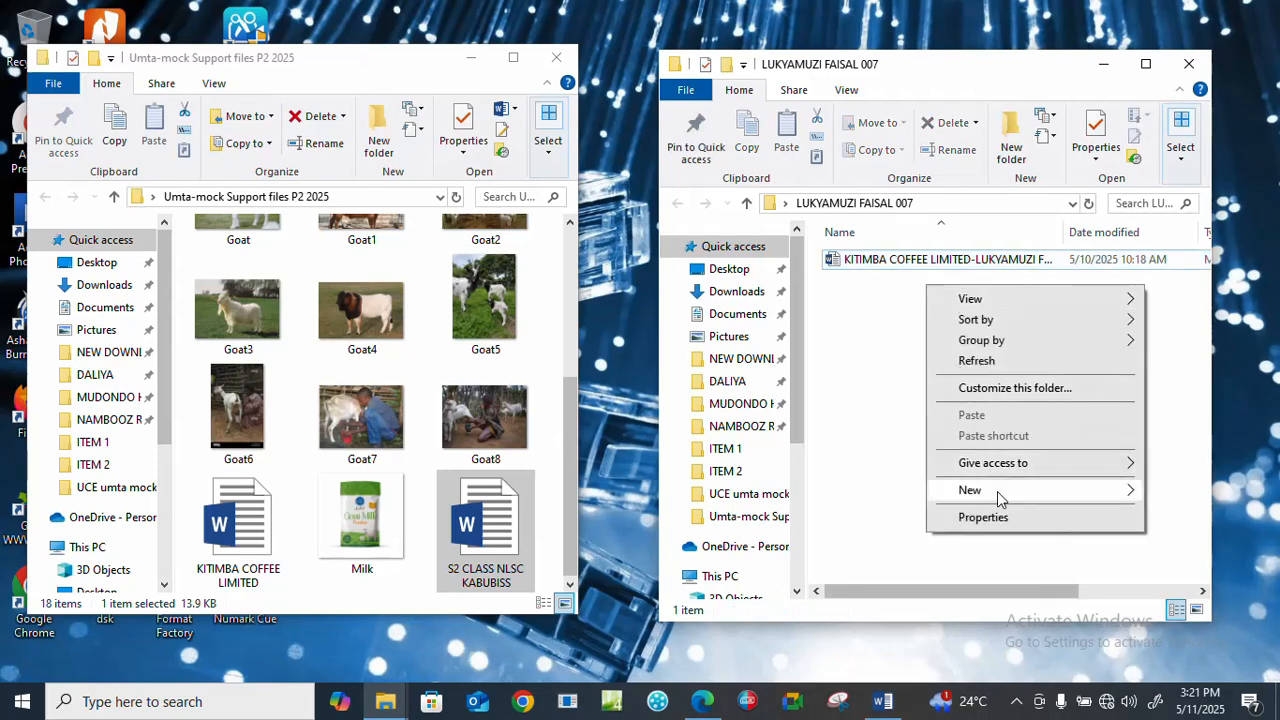
pyautogui.moveTo(998, 498)
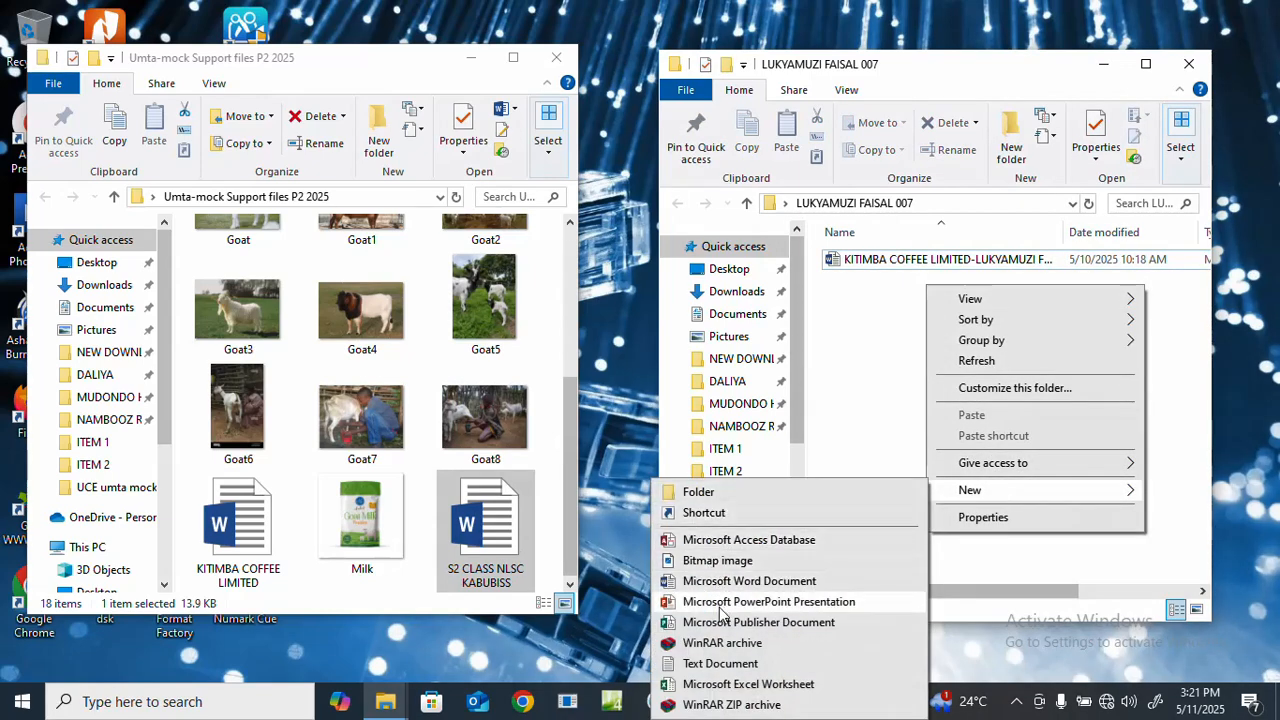
pyautogui.click(719, 691)
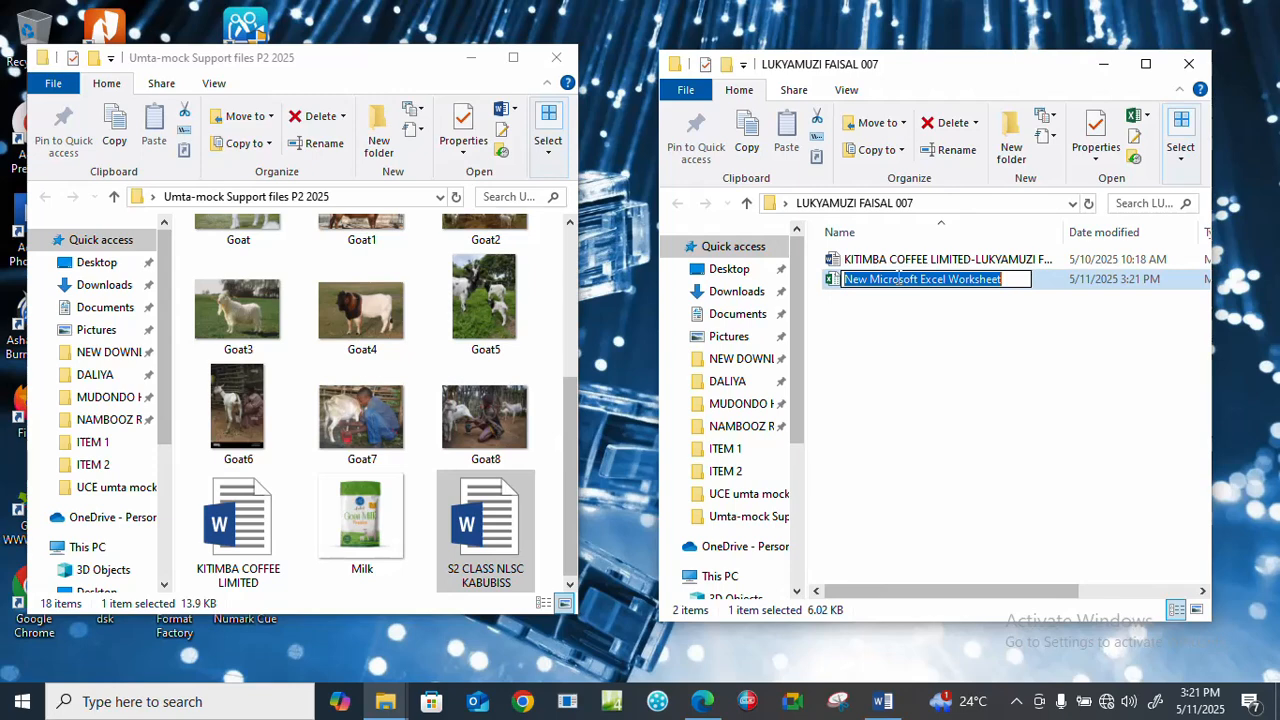
# Name the new Excel worksheet file with the candidate's full name and number.
pyautogui.write('NL')
pyautogui.press('BackSpace')
pyautogui.press('BackSpace')
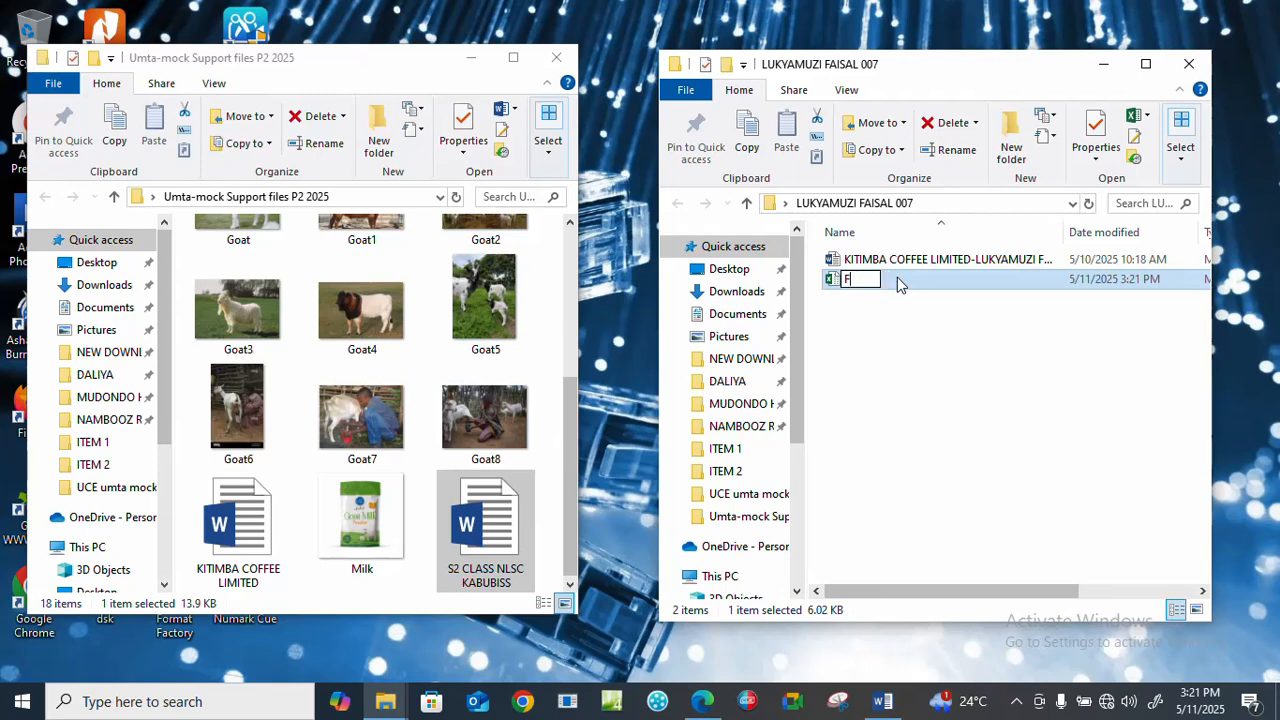
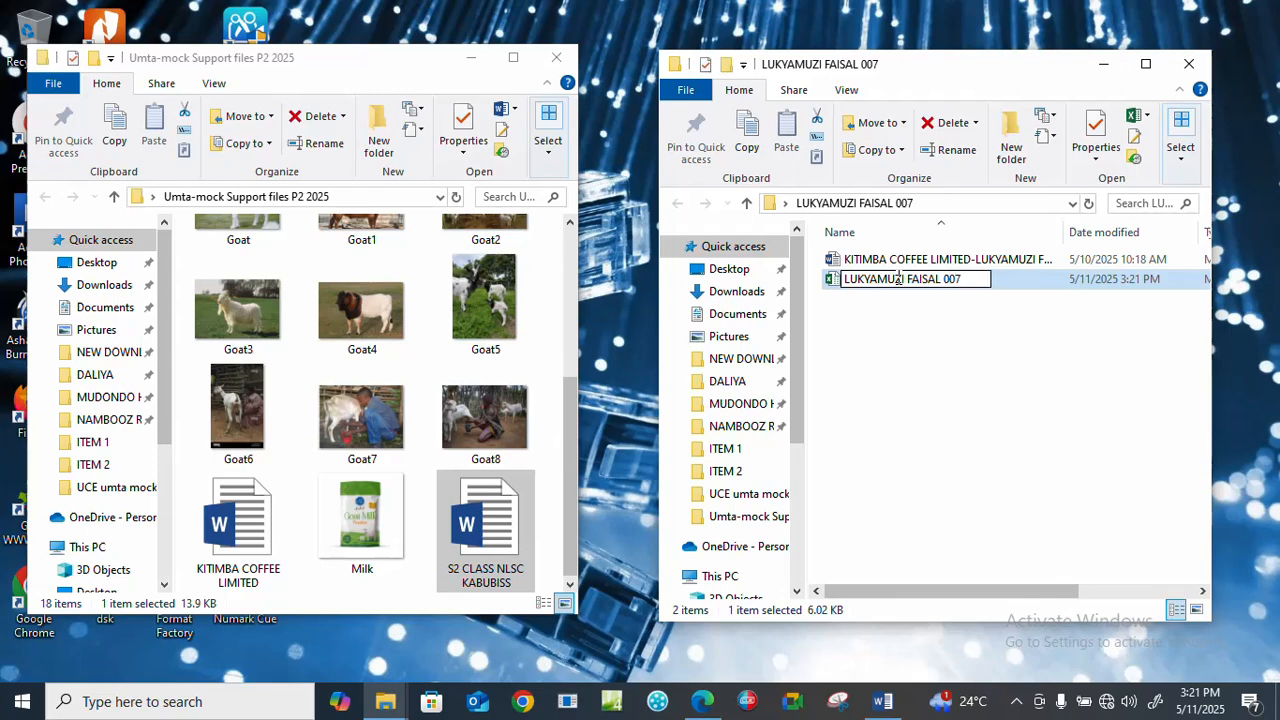
pyautogui.press('Return')
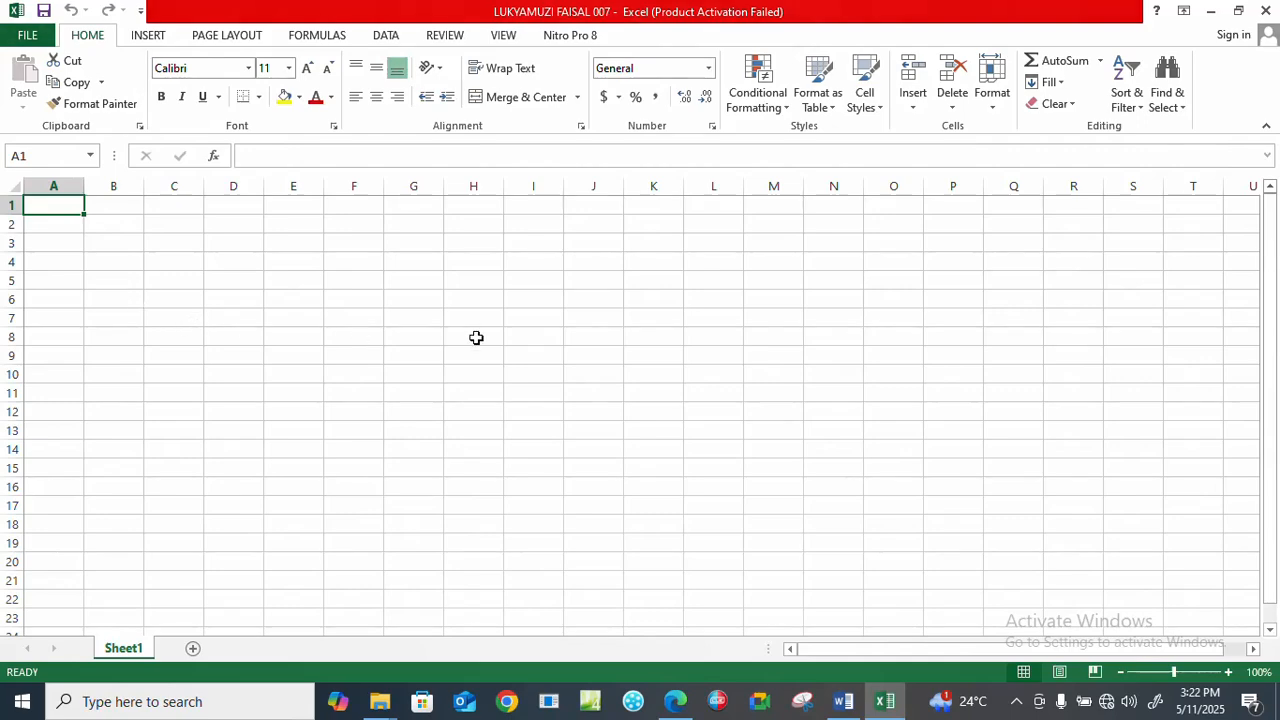
# Open the new workbook in Excel and dismiss its activation dialog.
pyautogui.click(835, 528)
pyautogui.click(385, 38)
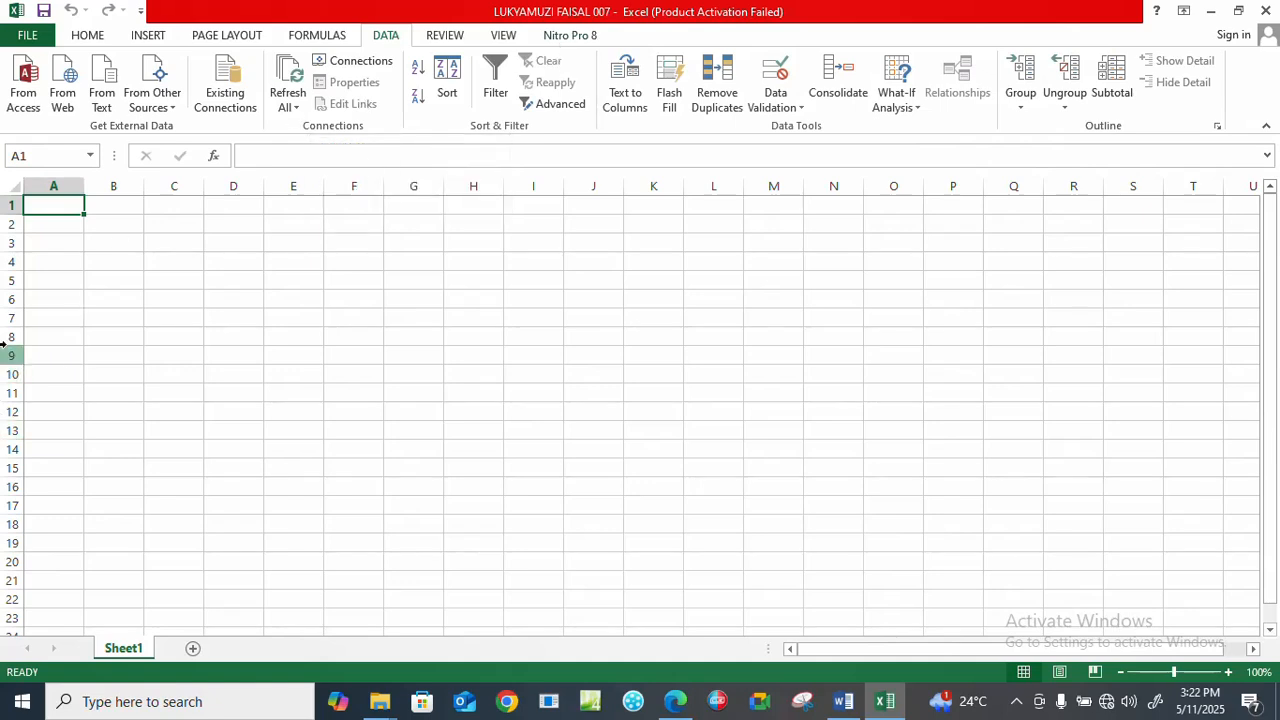
pyautogui.click(88, 35)
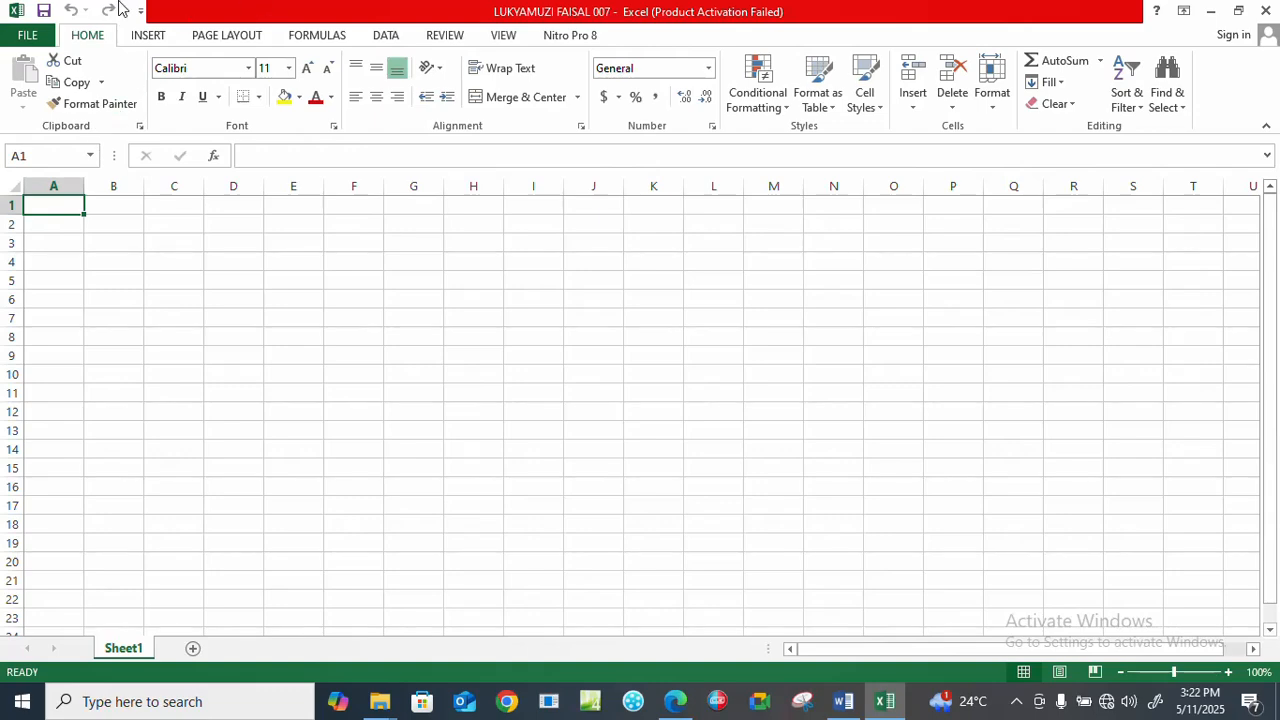
# Switch to the S2 CLASS NLSC KABUBISS document in Word and copy its entire results table.
pyautogui.click(1209, 11)
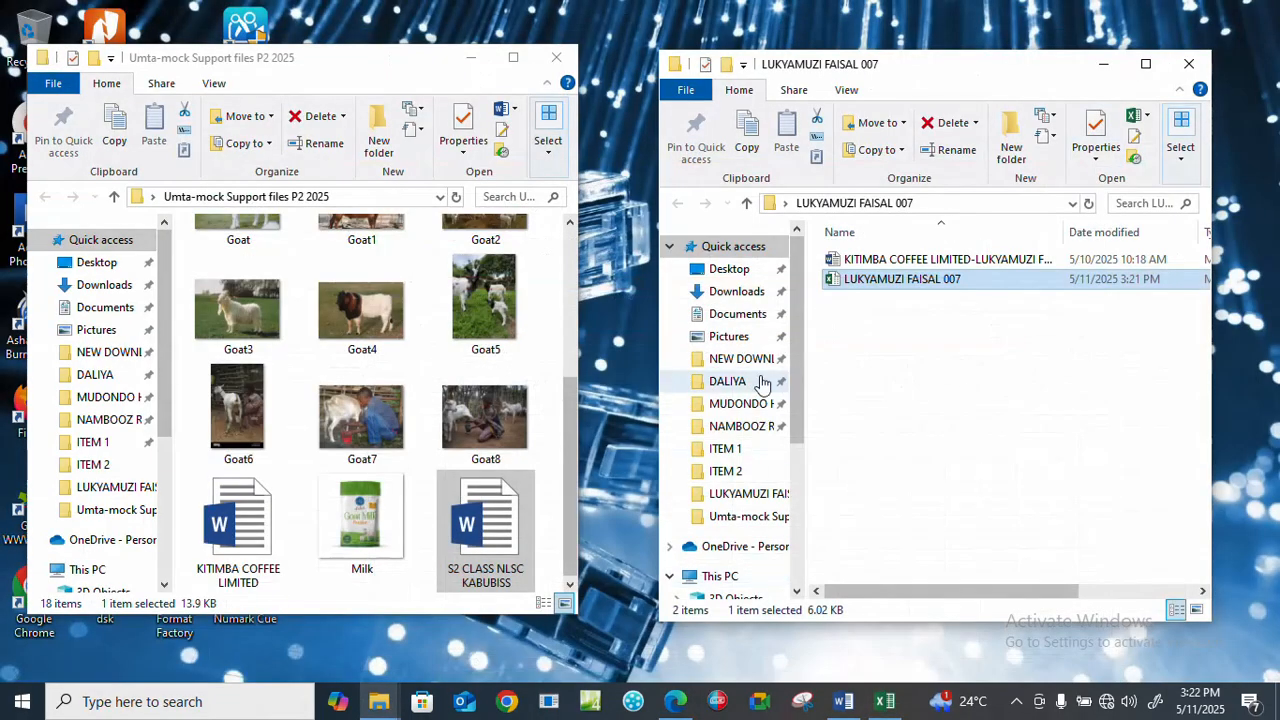
pyautogui.click(487, 548)
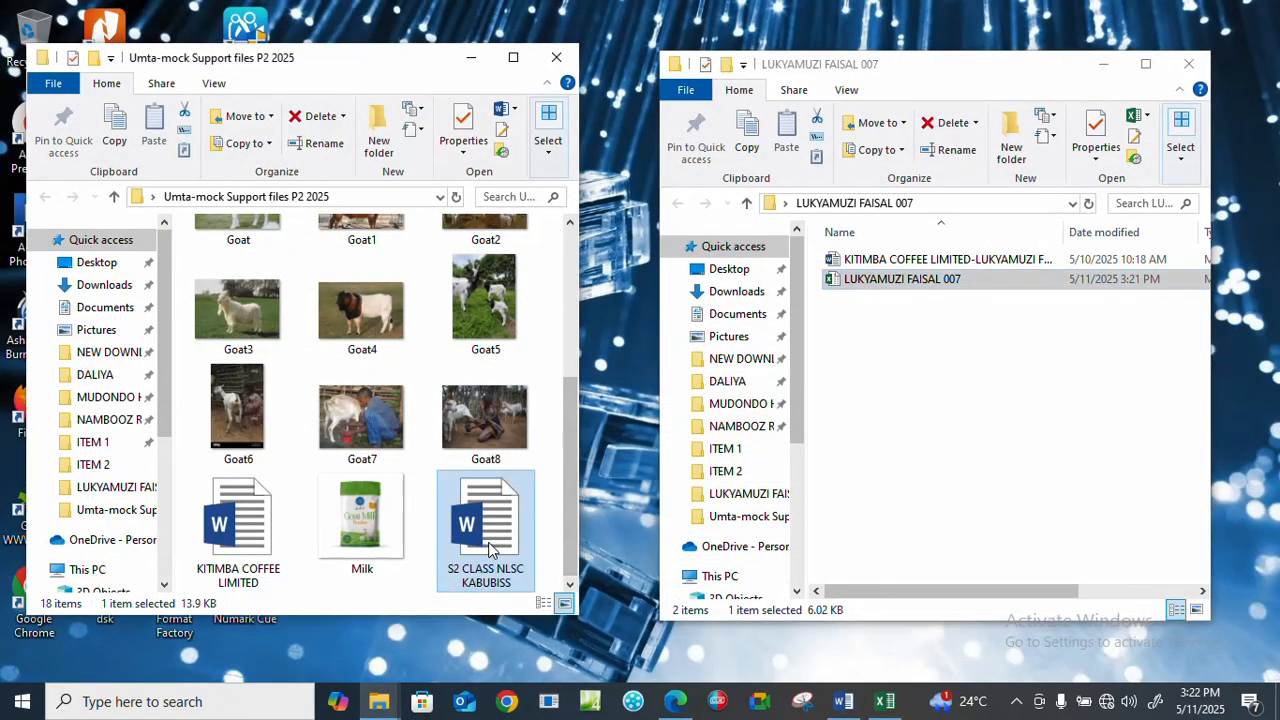
pyautogui.click(843, 701)
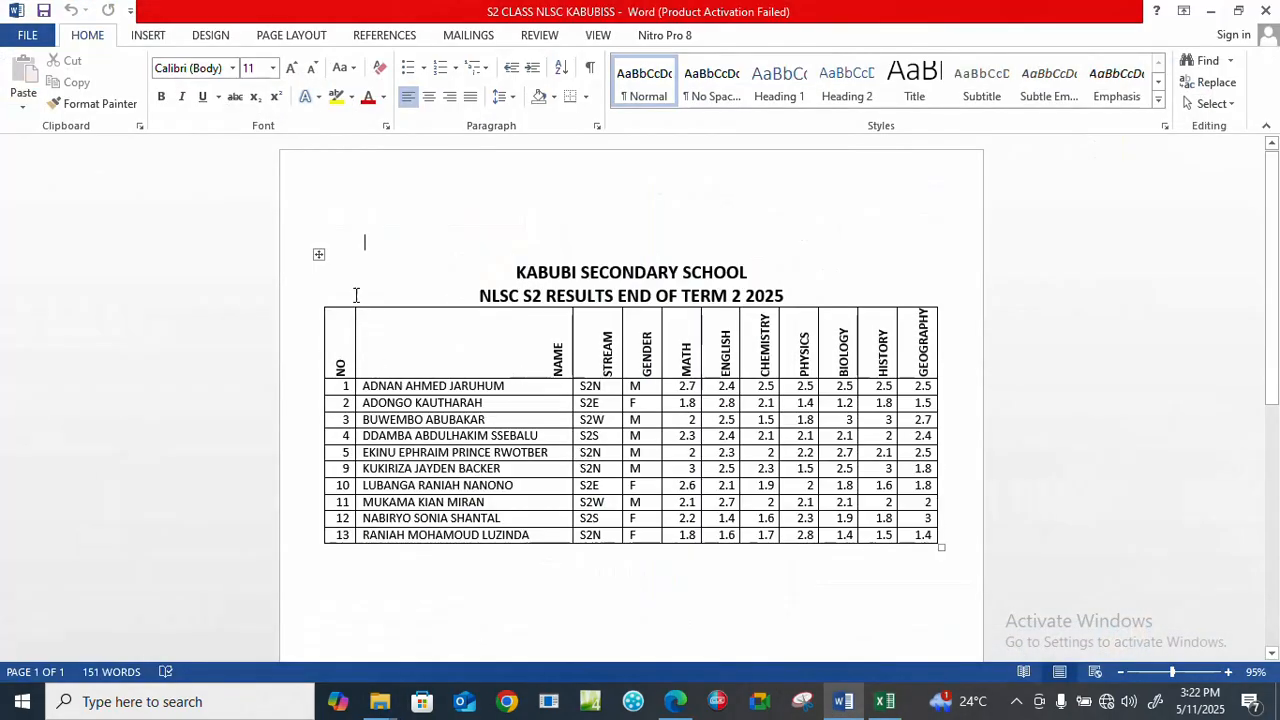
pyautogui.click(317, 256)
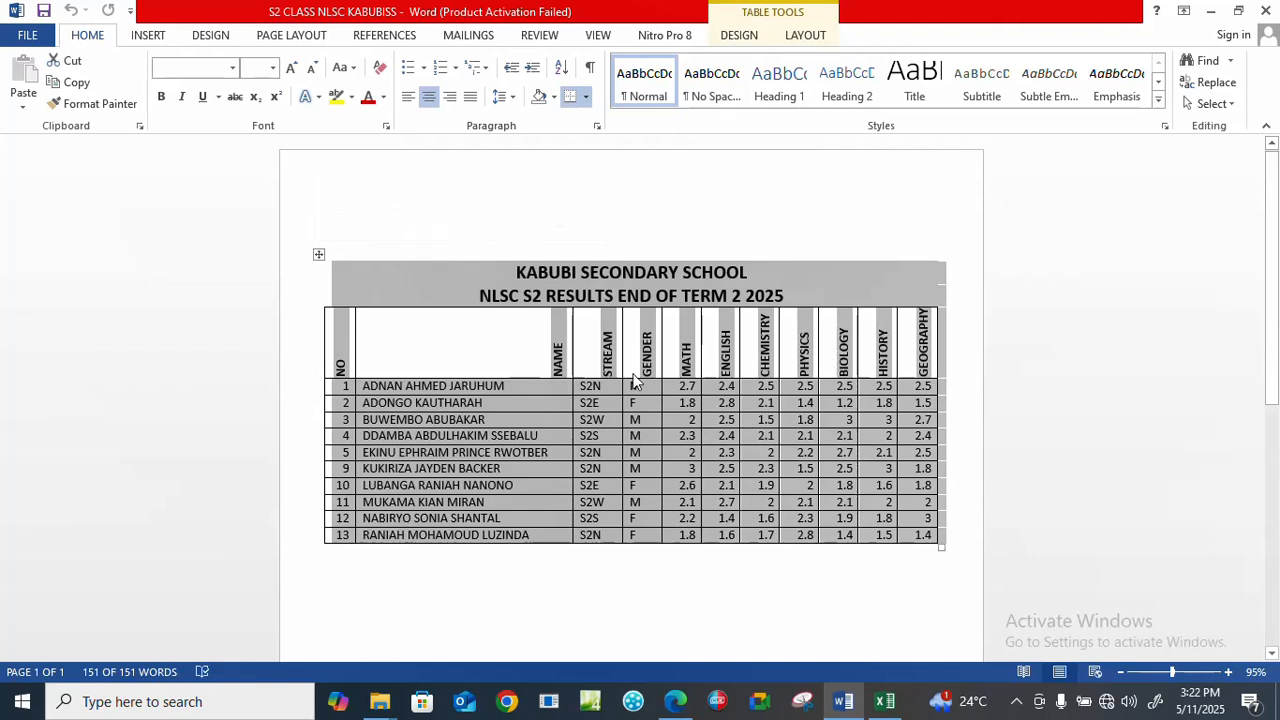
pyautogui.rightClick(320, 258)
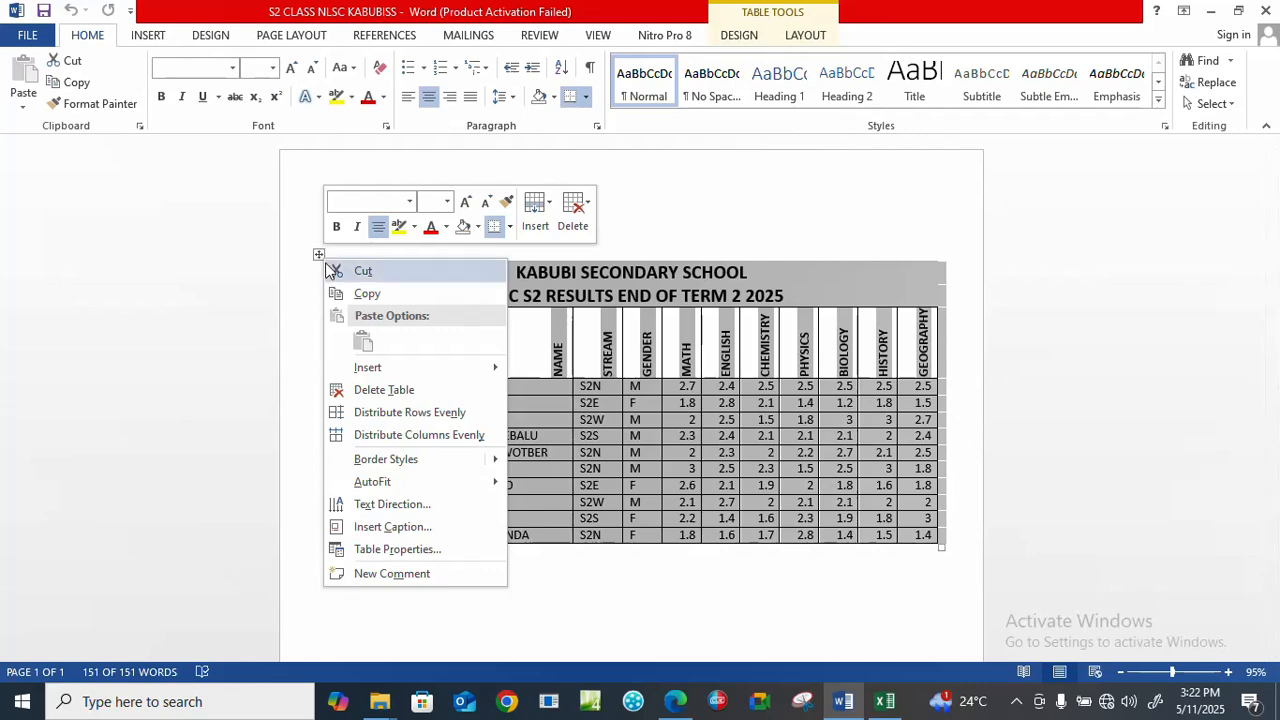
pyautogui.click(365, 294)
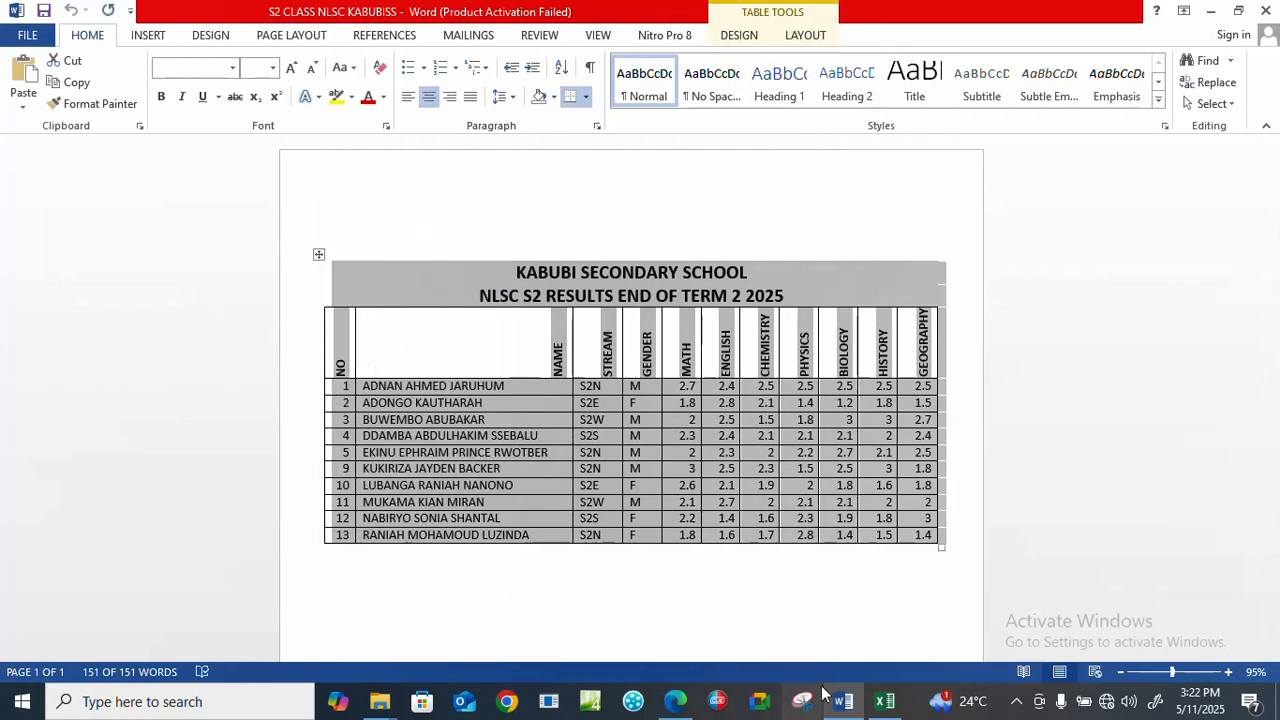
# Switch to the Excel workbook and paste the results table at cell A1 of Sheet1 without its source formatting.
pyautogui.click(885, 701)
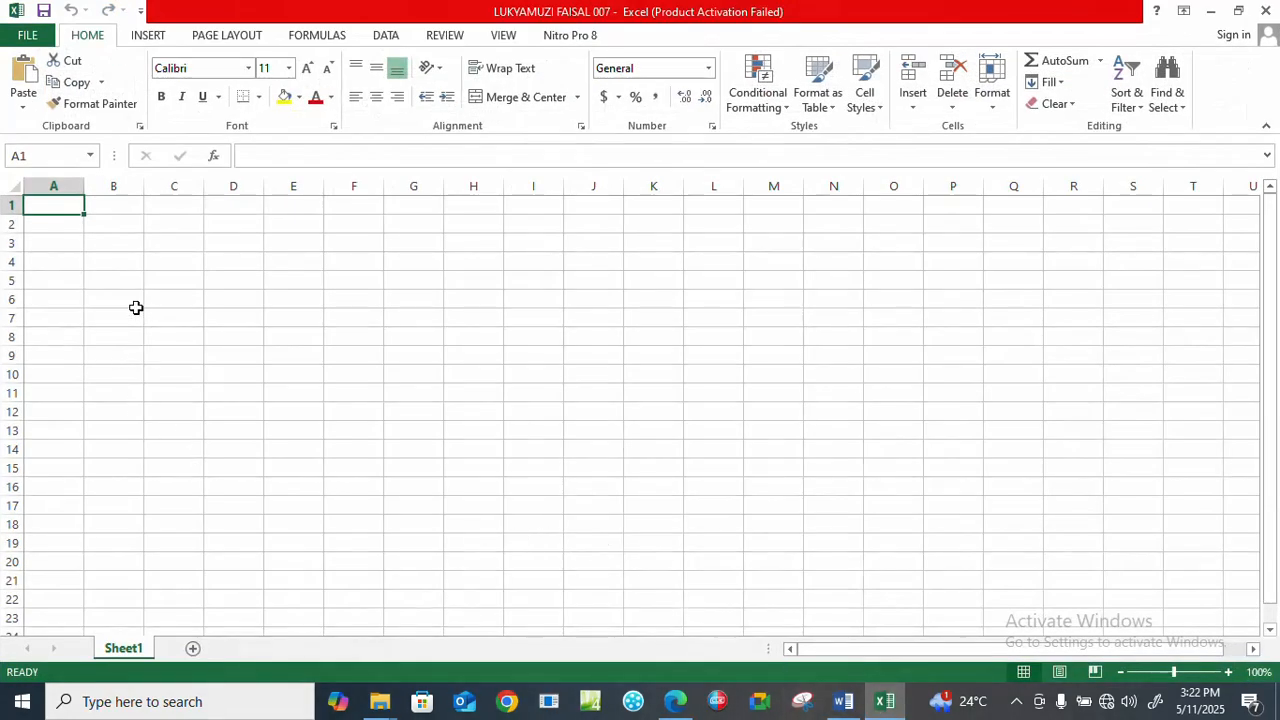
pyautogui.rightClick(42, 200)
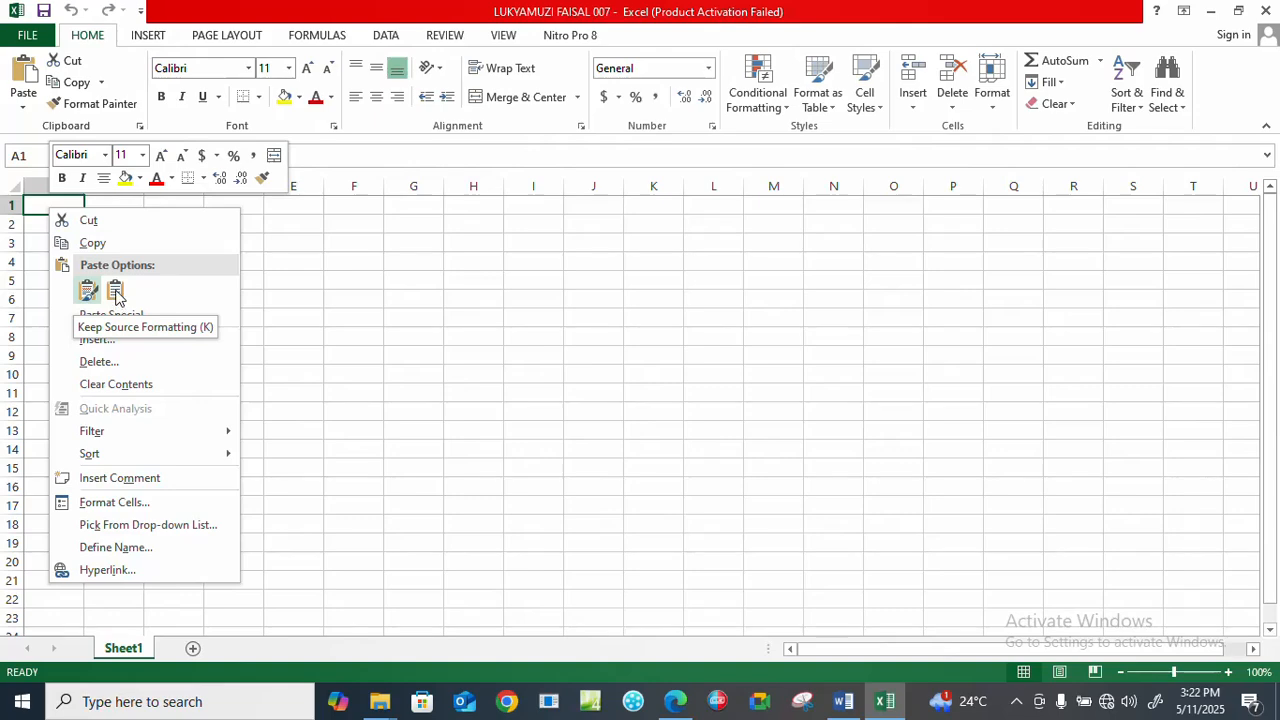
pyautogui.click(115, 290)
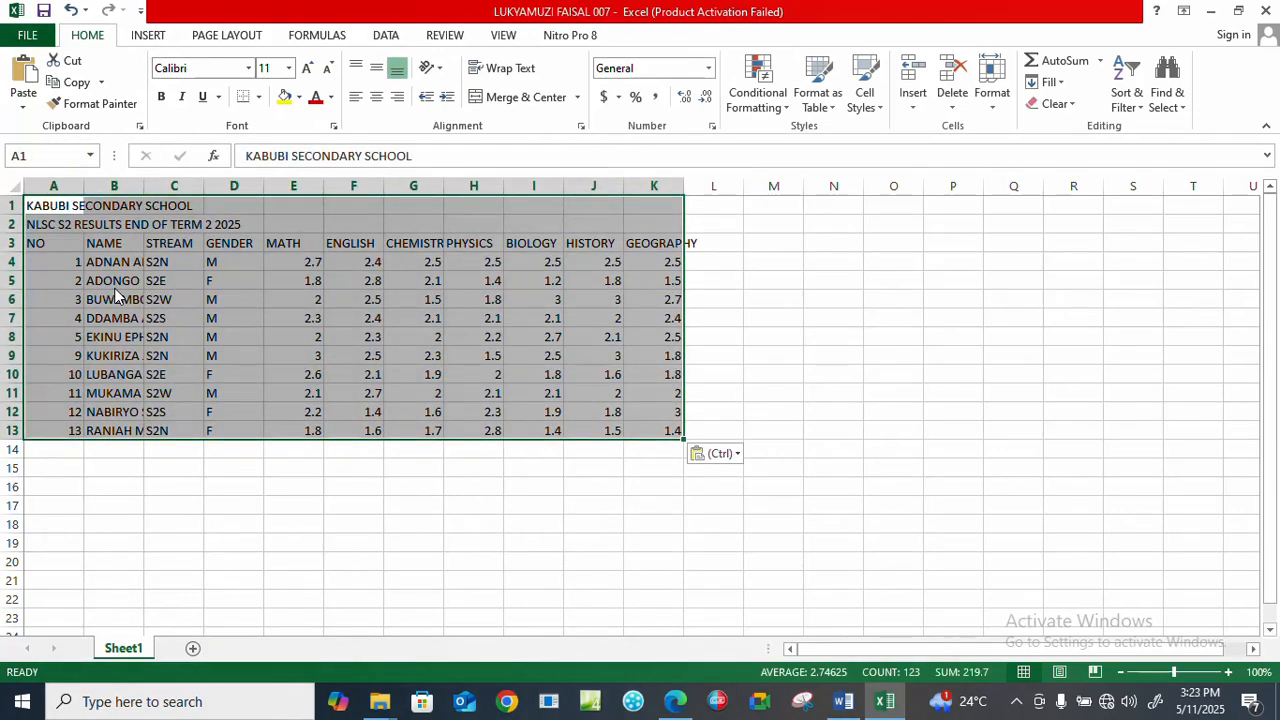
pyautogui.click(248, 451)
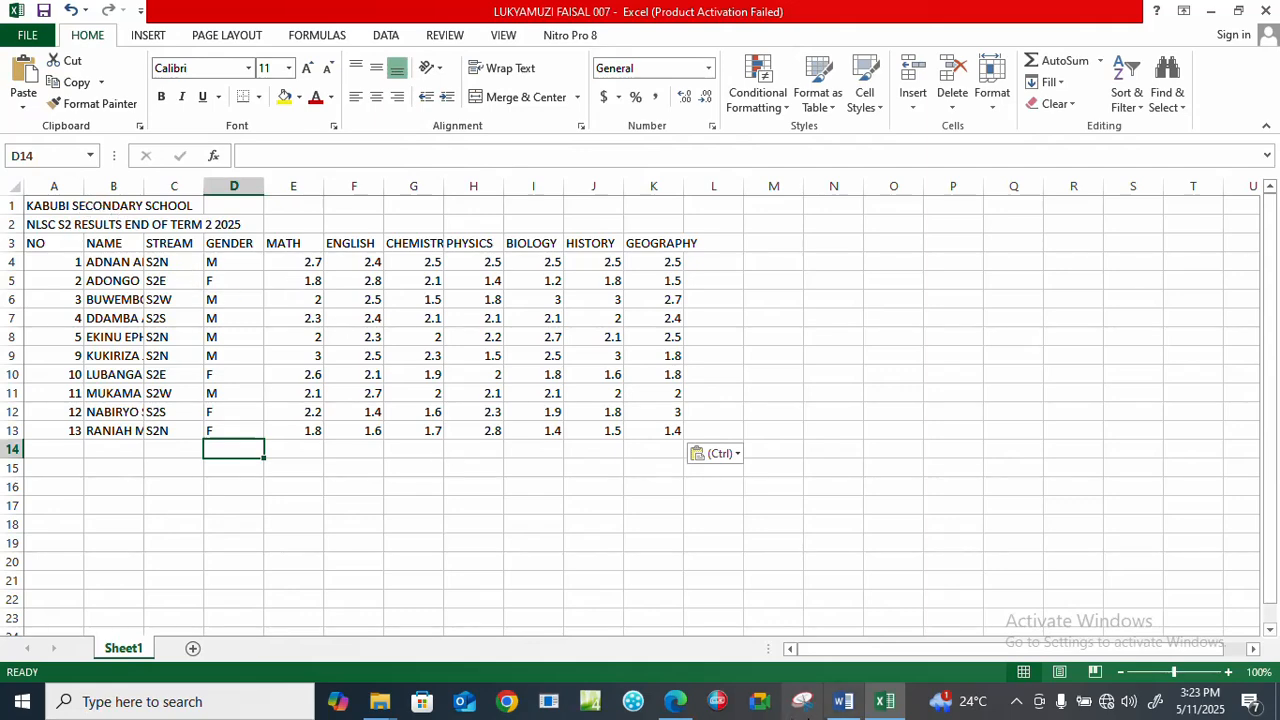
# Switch to the mock paper PDF in Edge, review spreadsheet tasks (a) to (g), and return to the Excel workbook.
pyautogui.click(676, 701)
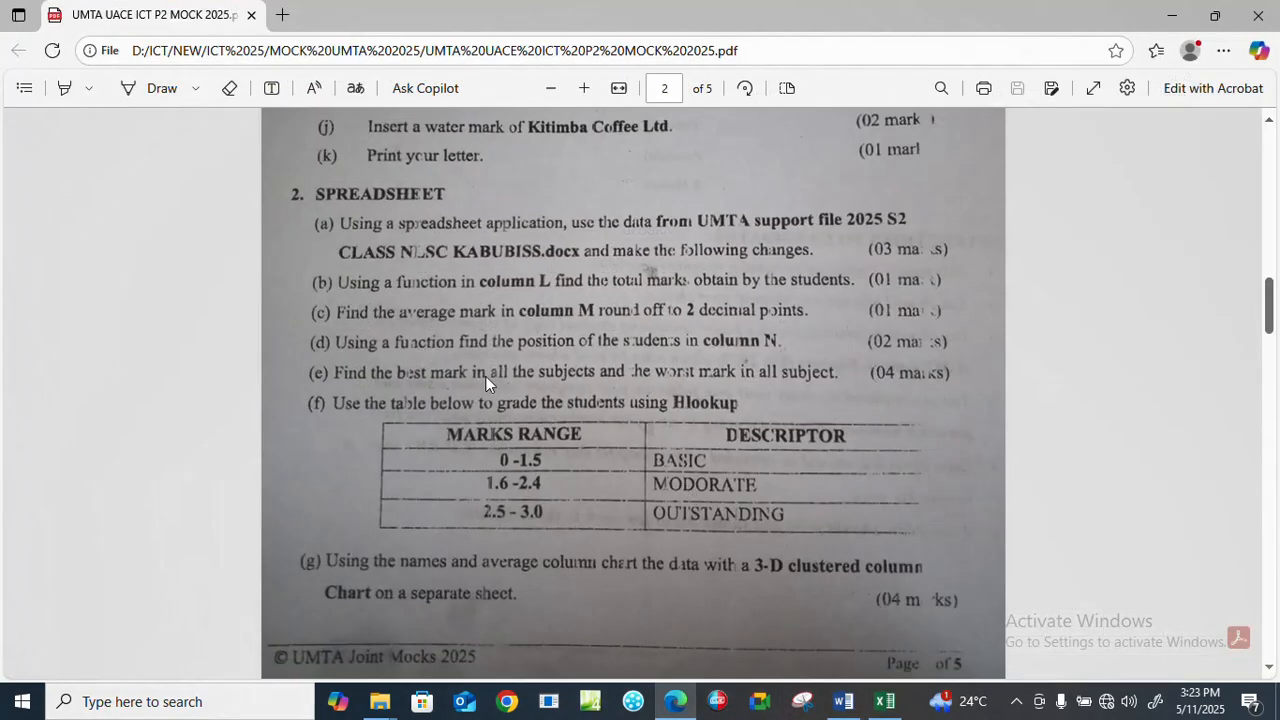
pyautogui.scroll(-2, 475, 261)
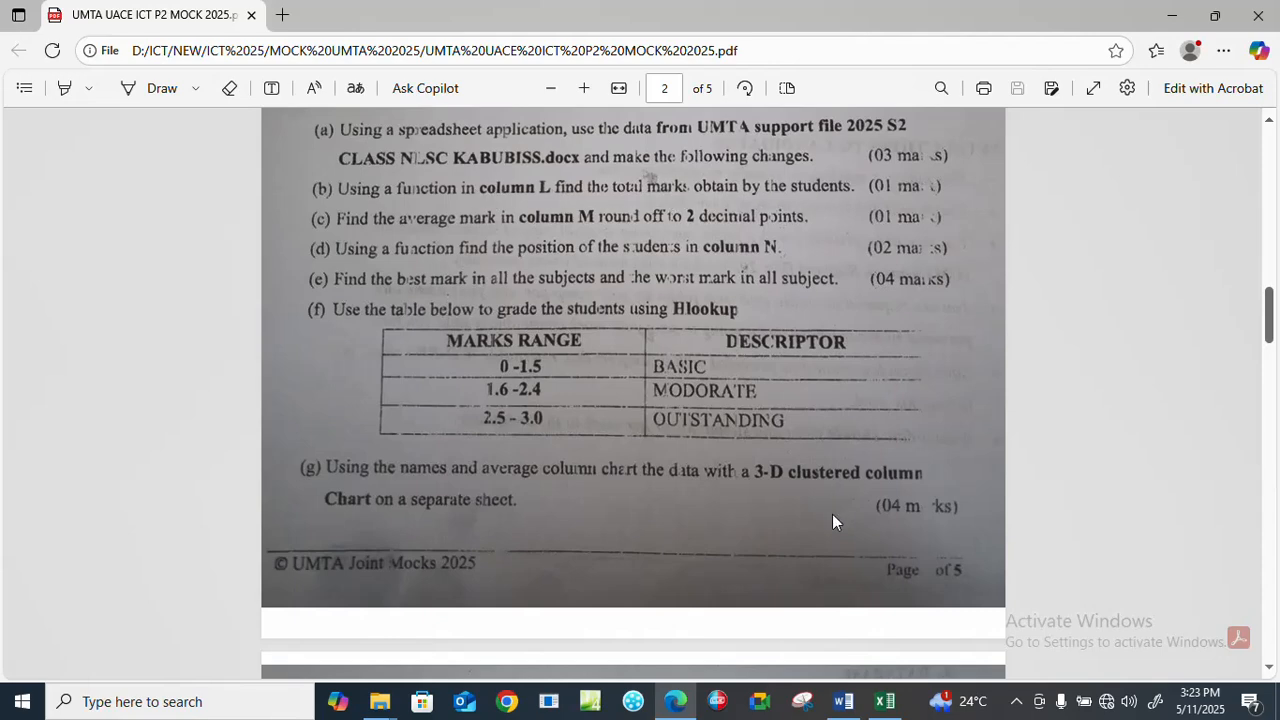
pyautogui.click(884, 701)
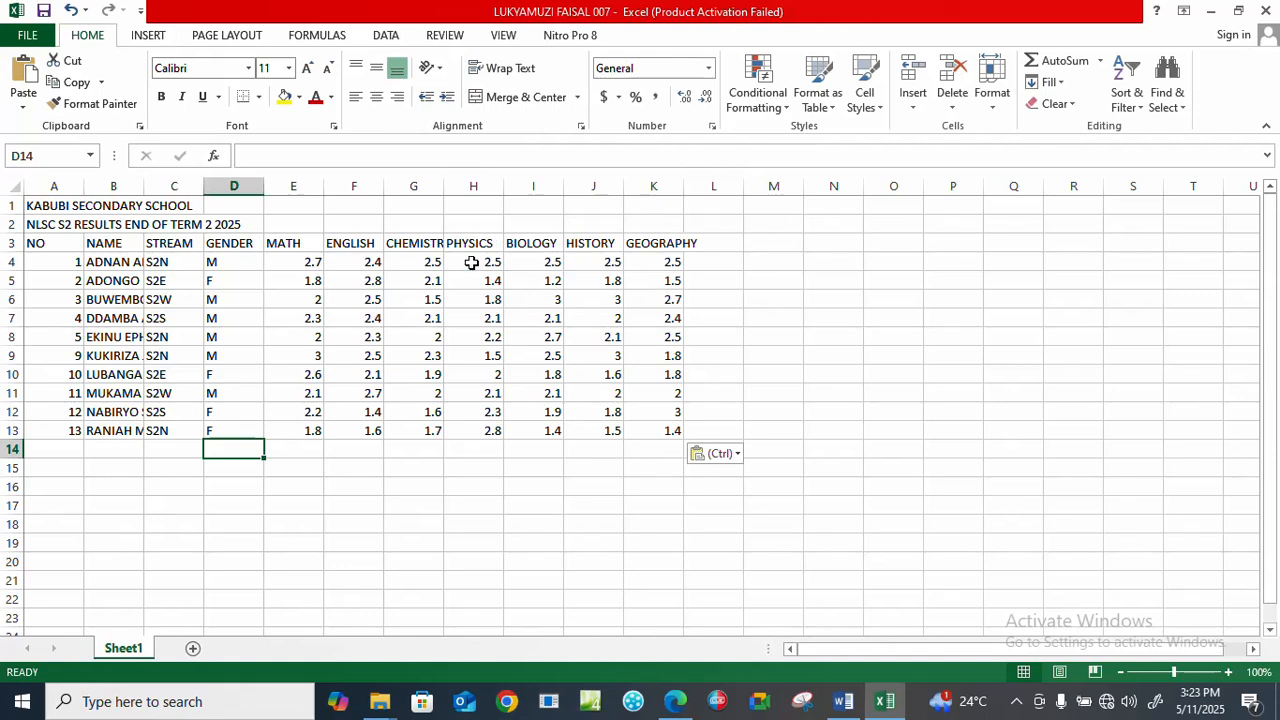
# Widen column L slightly and enter the heading Total in cell L3.
pyautogui.click(724, 248)
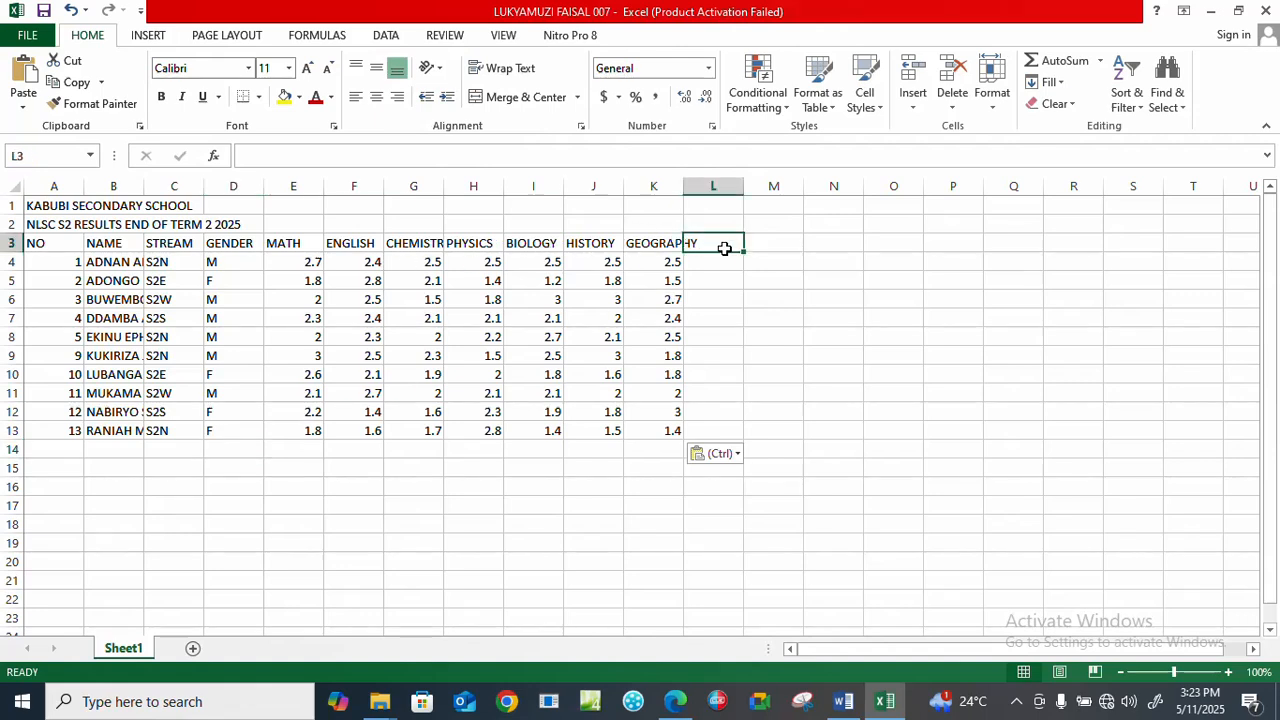
pyautogui.moveTo(744, 185); pyautogui.dragTo(774, 187)
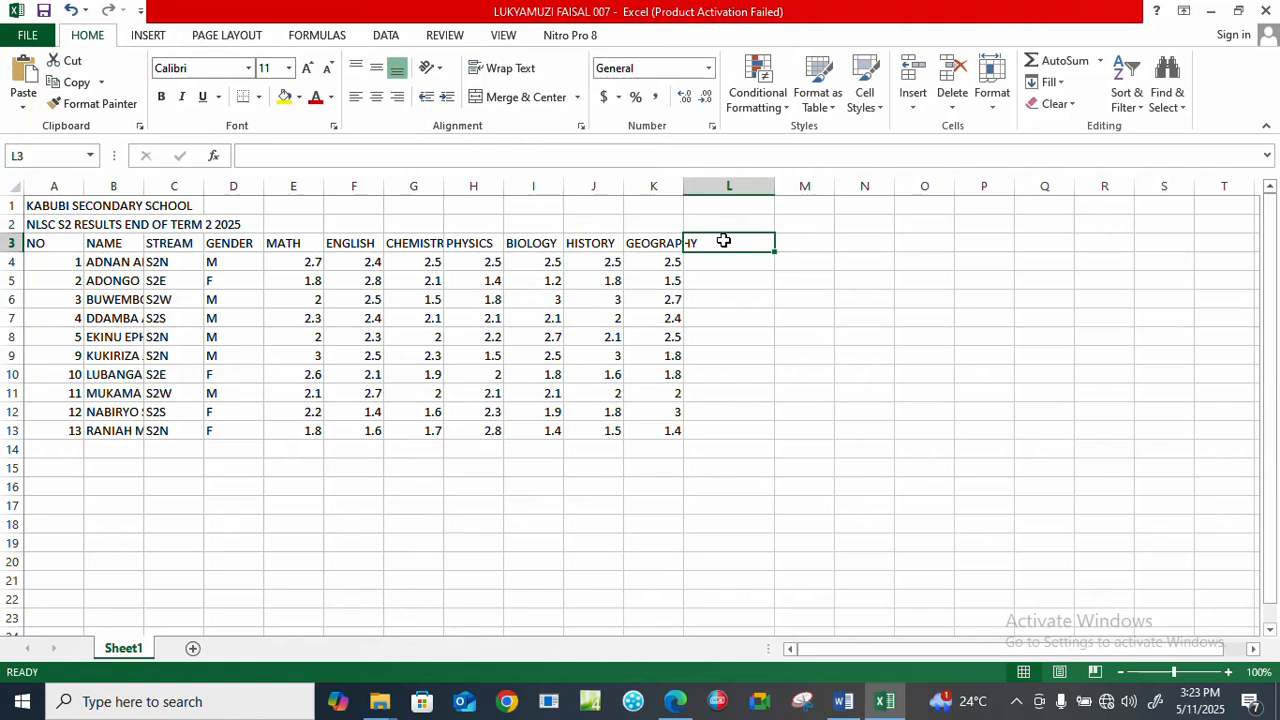
pyautogui.write('T')
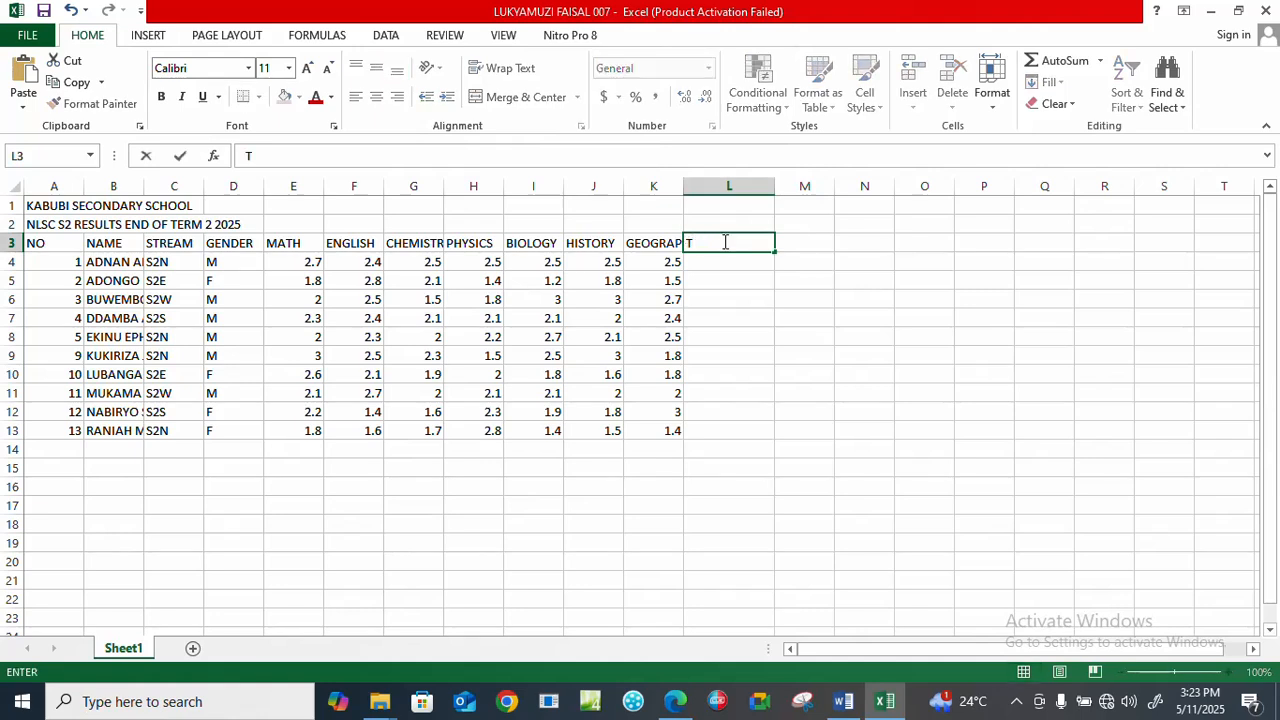
pyautogui.write('otal')
pyautogui.press('Return')
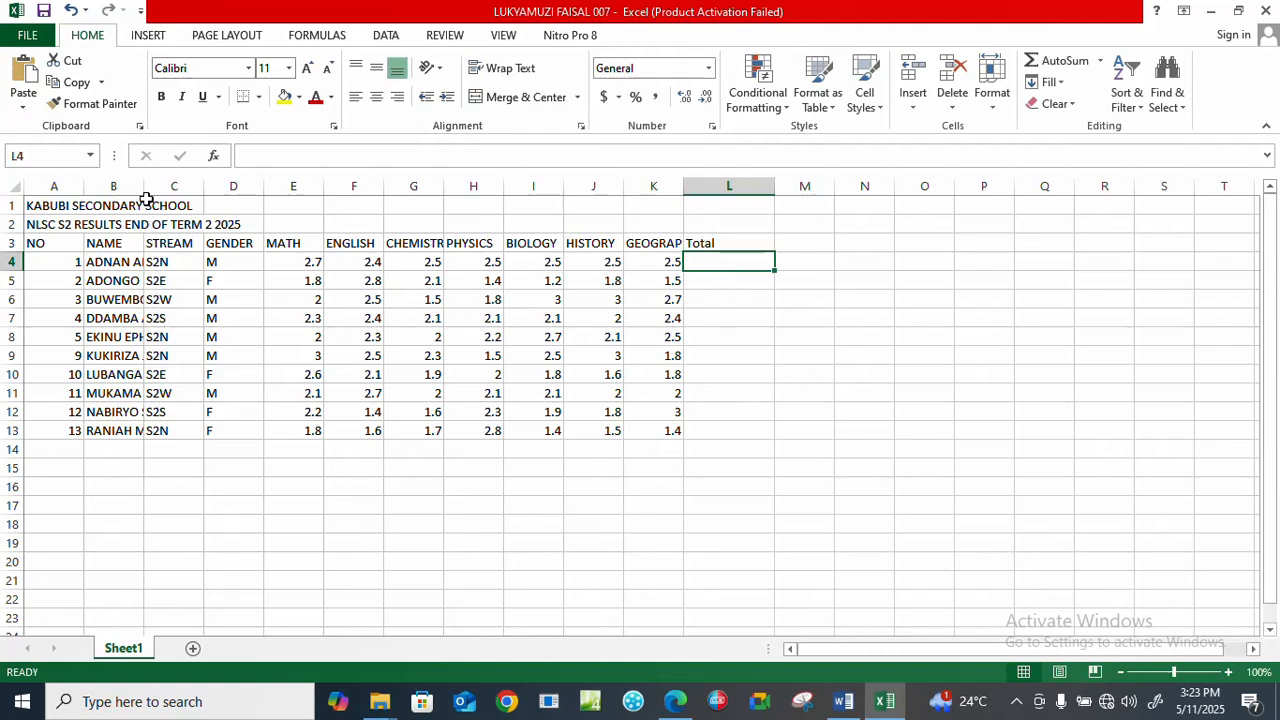
# Widen column B to fit the full student names and rewrite the heading in L3 as TOTAL.
pyautogui.moveTo(144, 186); pyautogui.dragTo(242, 192)
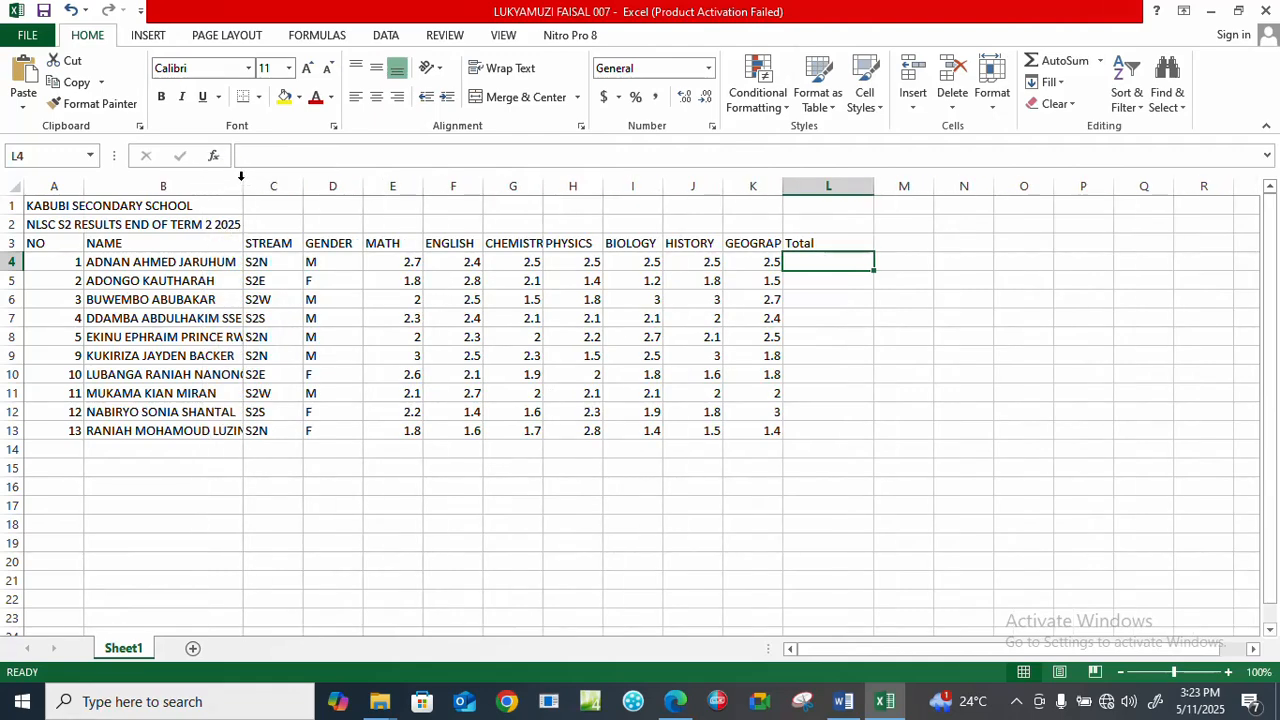
pyautogui.doubleClick(240, 185)
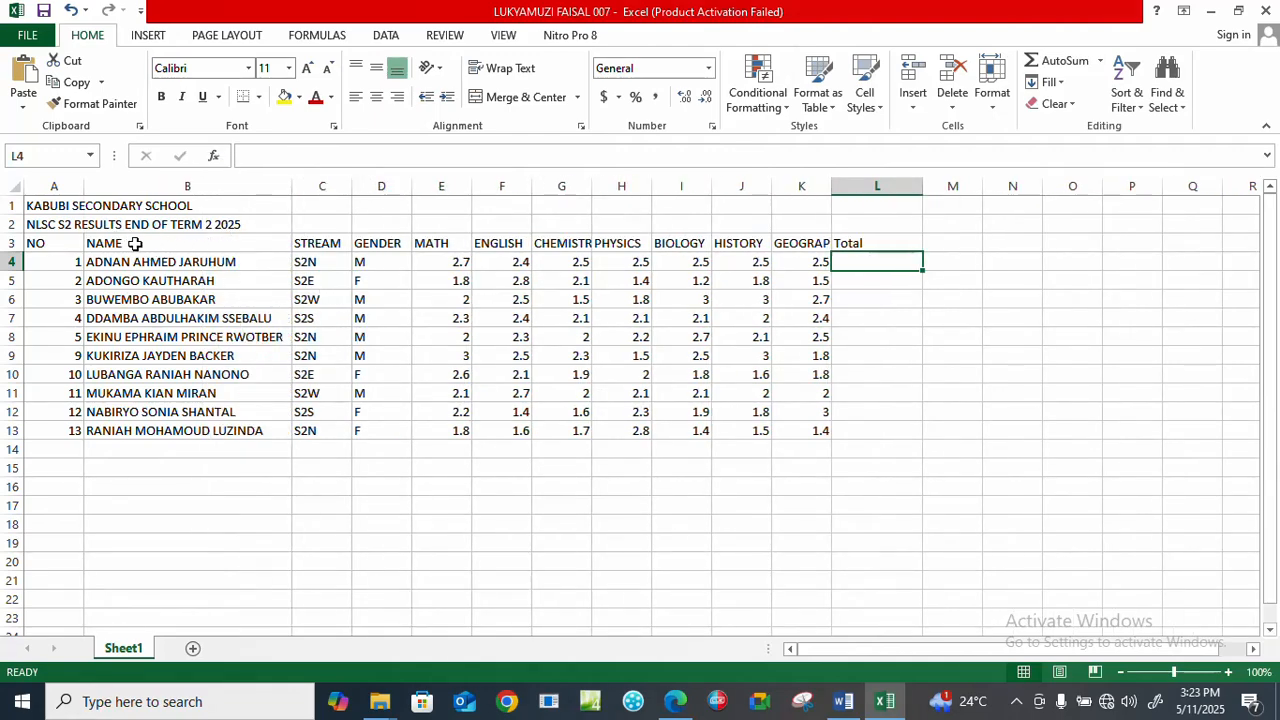
pyautogui.click(852, 243)
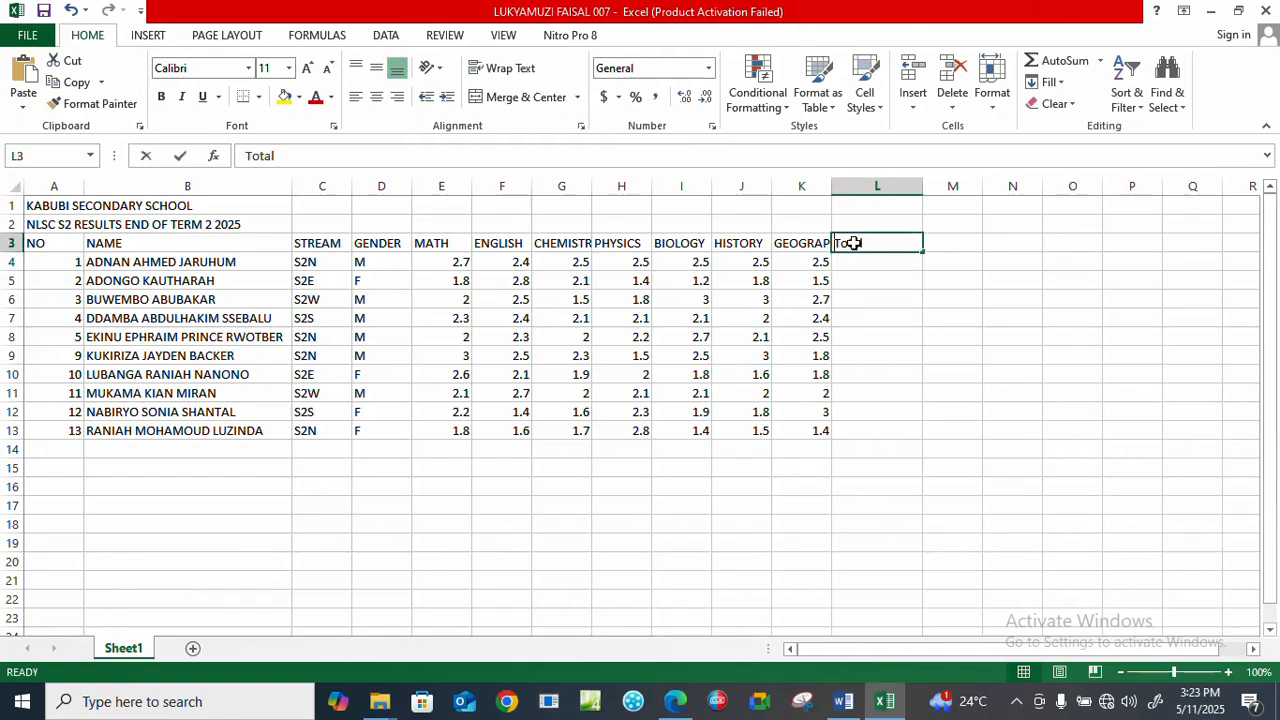
pyautogui.write('TOTAL')
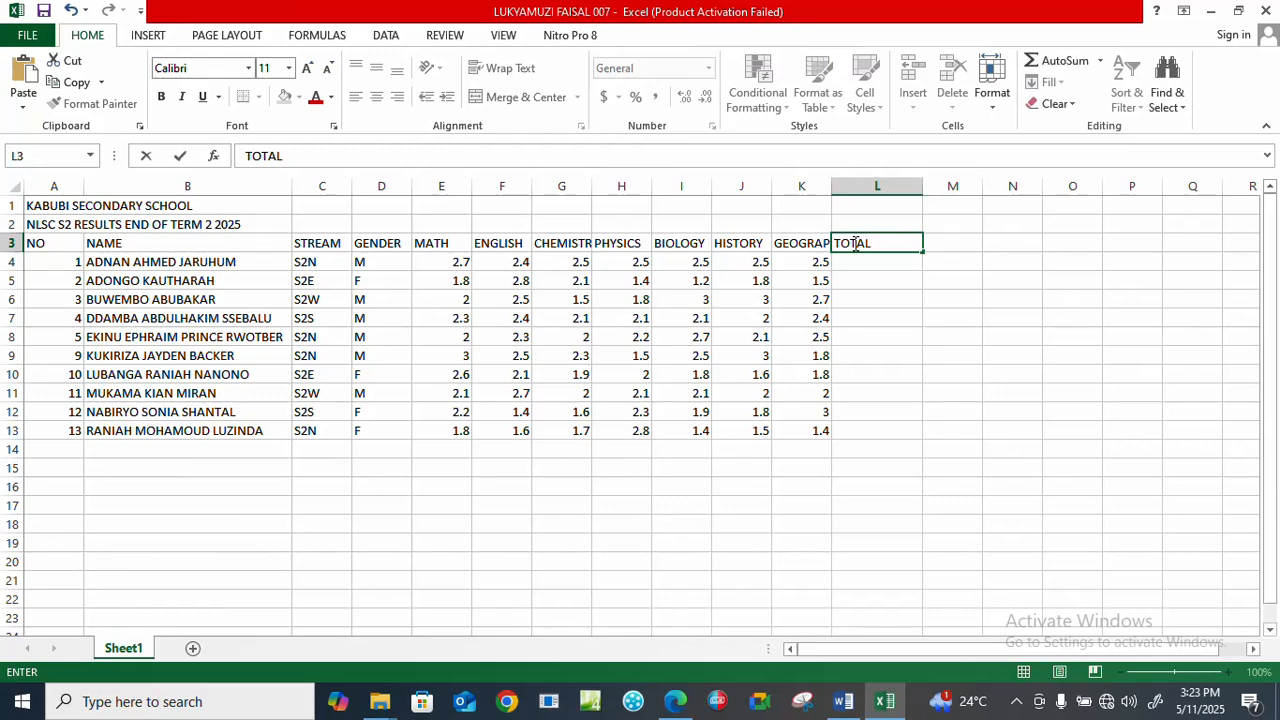
pyautogui.press('Return')
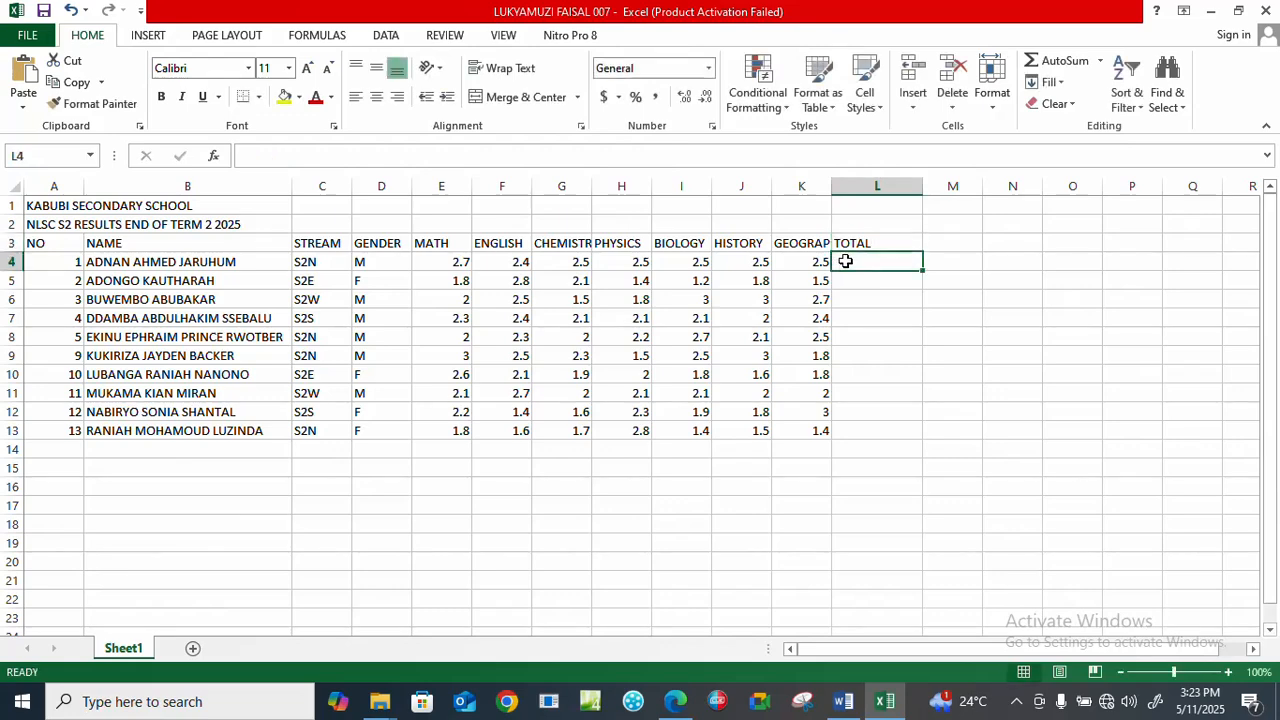
# Total the first student's marks in L4 with =SUM(E4:K4) and copy the formula down to L13.
pyautogui.write('=SU')
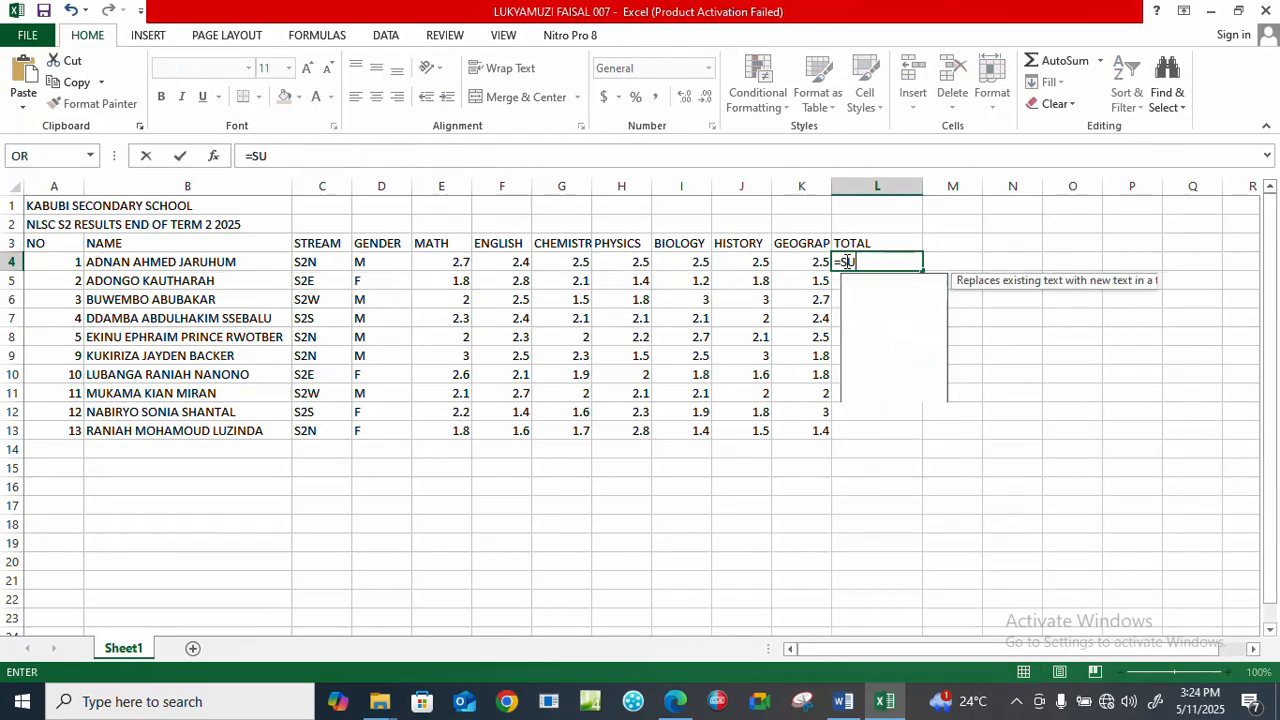
pyautogui.write('M')
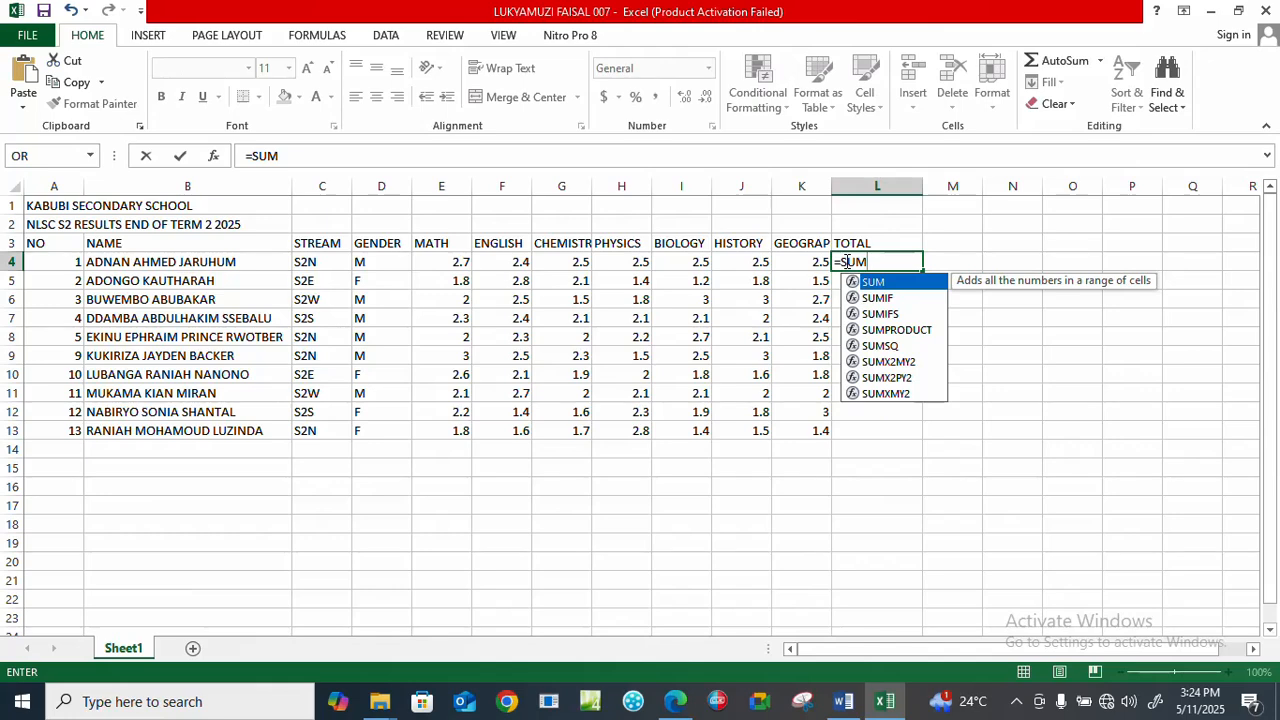
pyautogui.write('(')
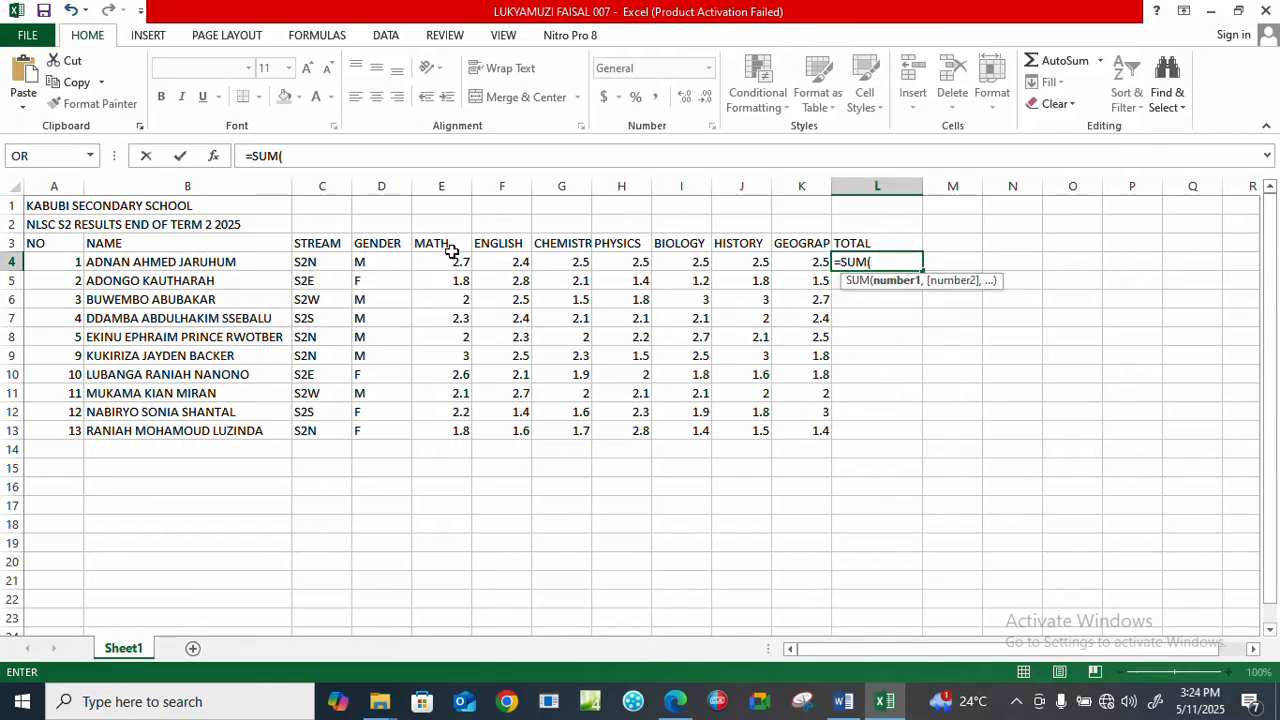
pyautogui.moveTo(452, 258); pyautogui.dragTo(774, 263)
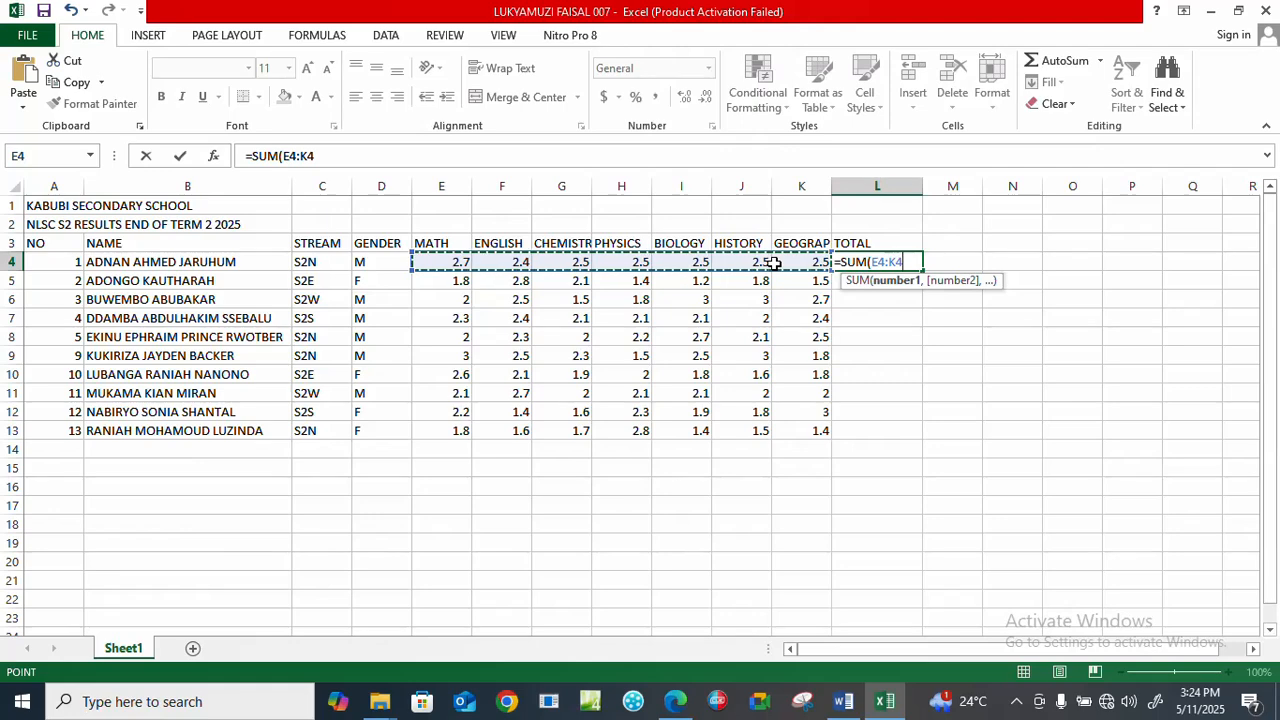
pyautogui.press('Return')
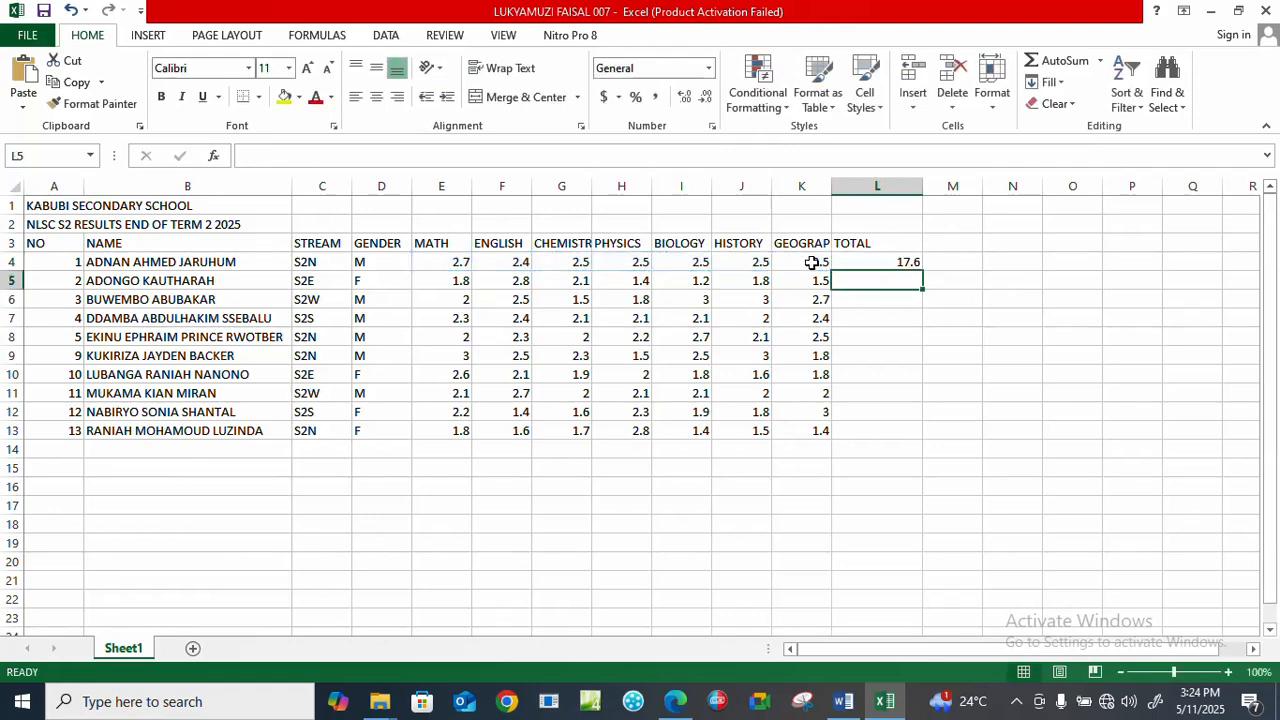
pyautogui.click(885, 260)
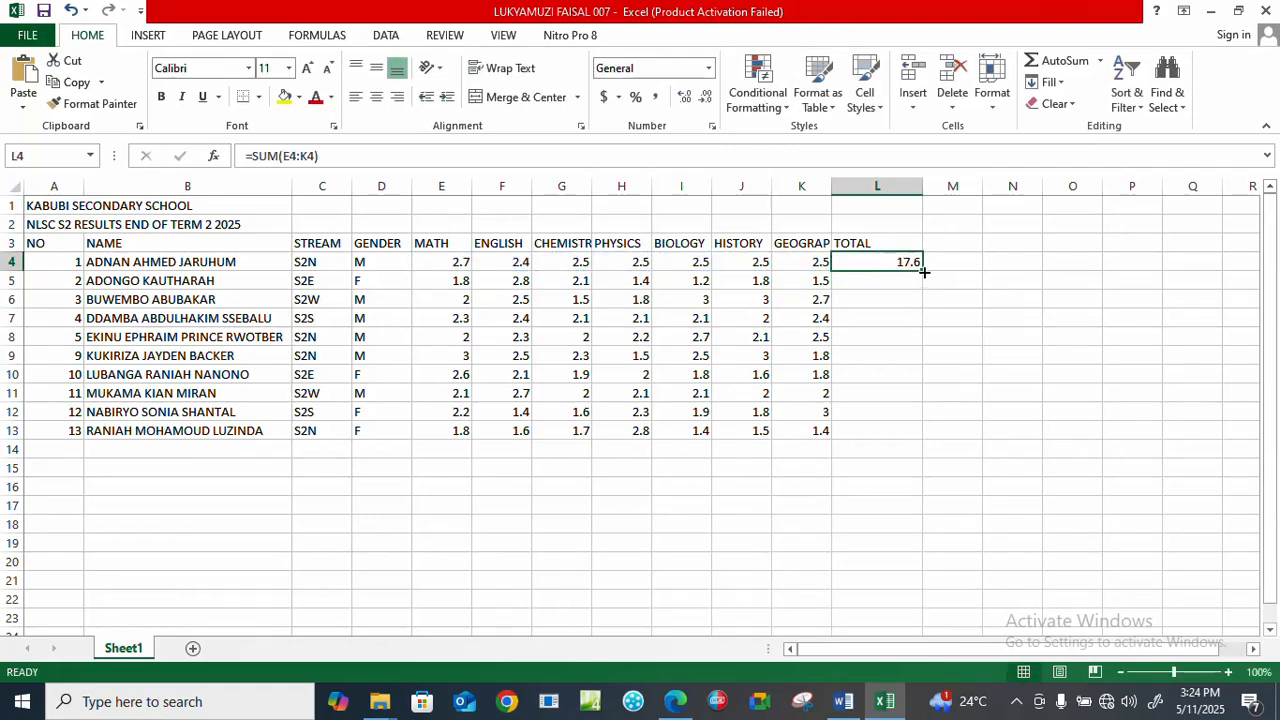
pyautogui.moveTo(924, 271); pyautogui.dragTo(929, 440)
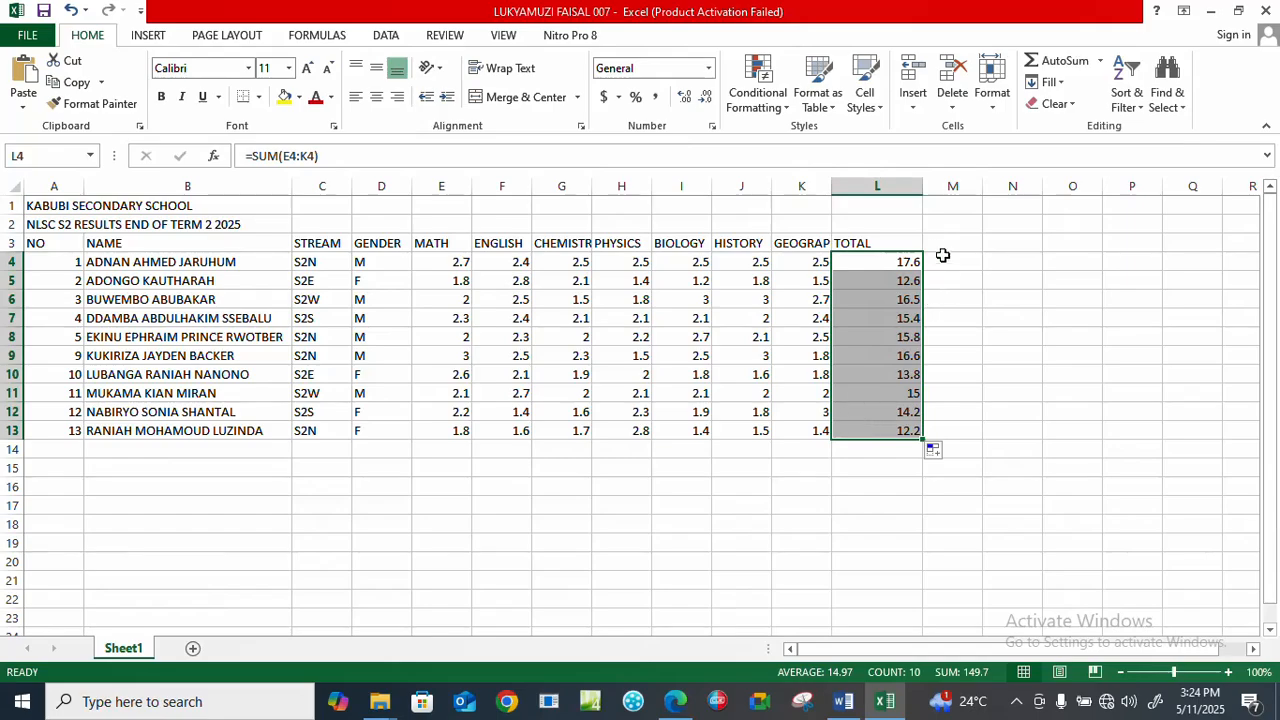
# Check the question paper in Edge, return to Excel, and enter the heading AVERAGE in cell M3.
pyautogui.click(683, 708)
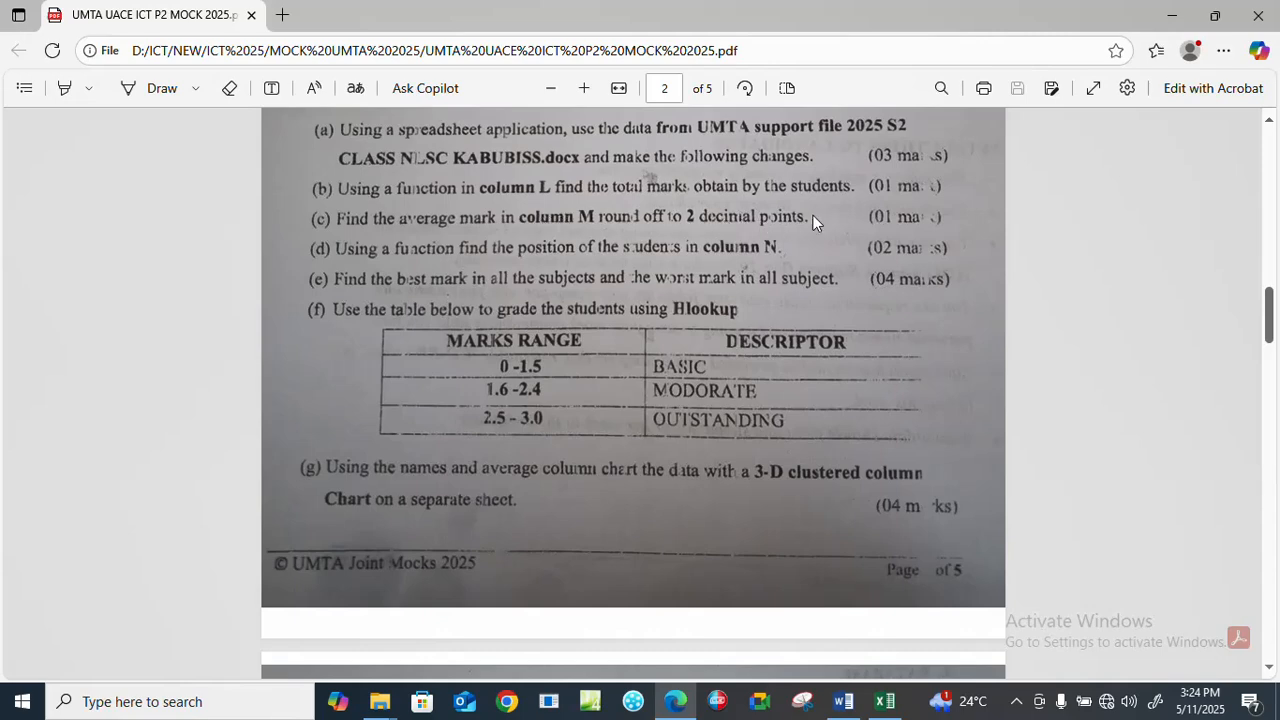
pyautogui.click(893, 708)
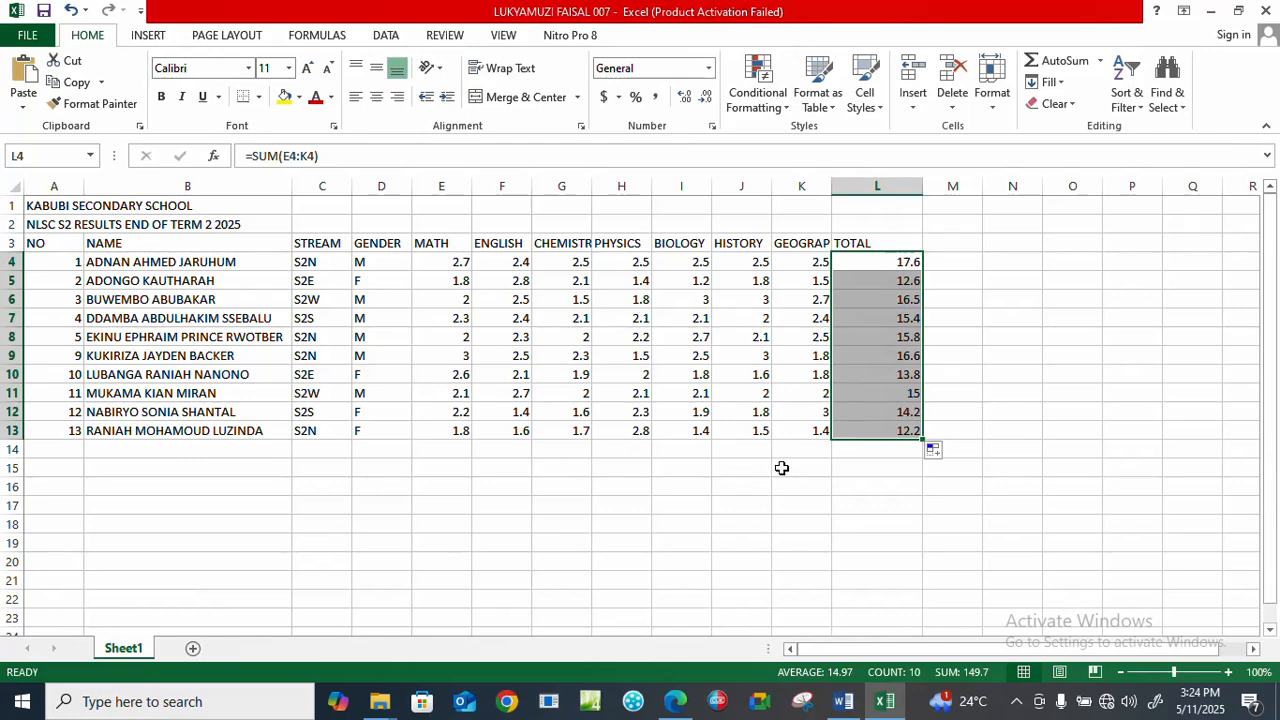
pyautogui.click(950, 246)
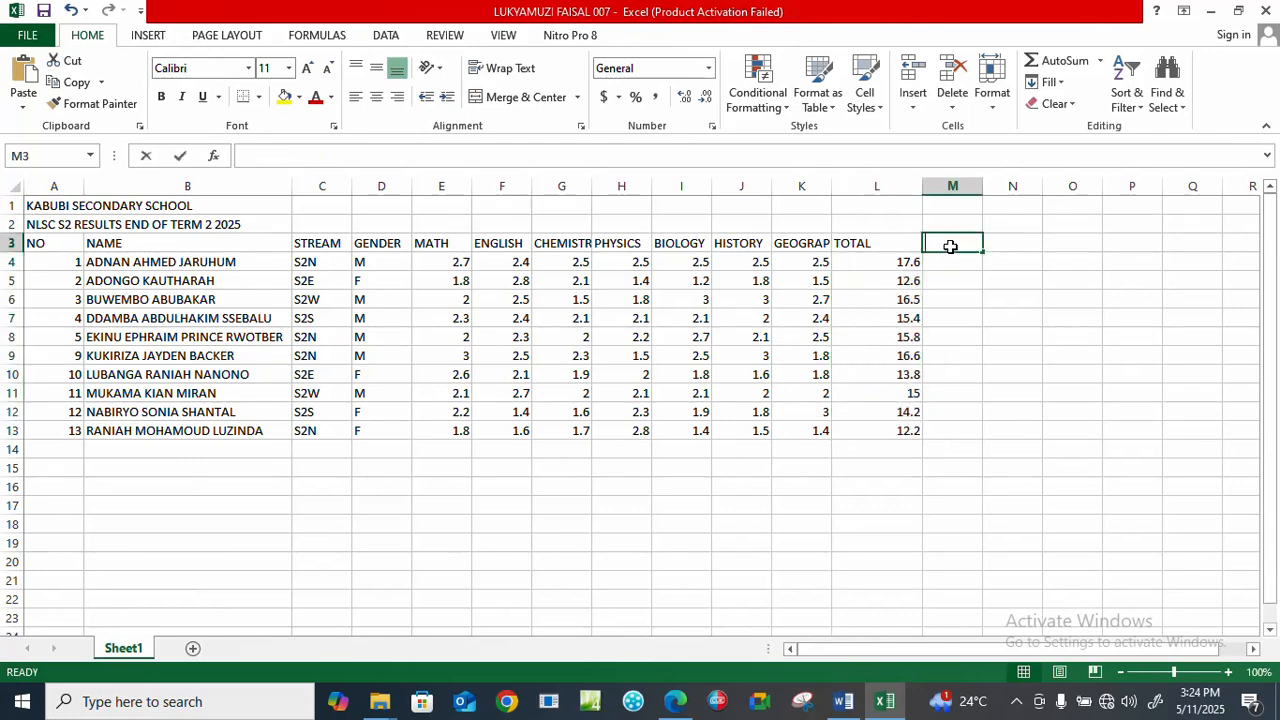
pyautogui.write('AVERAGE')
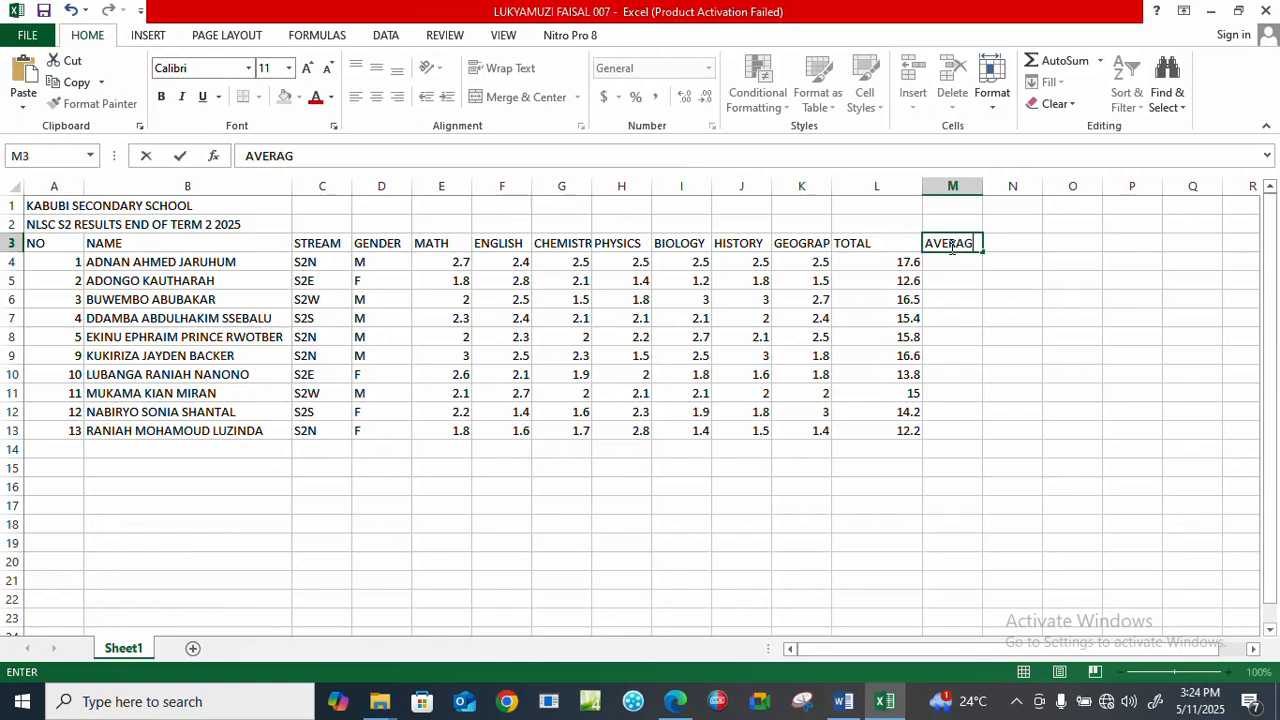
pyautogui.press('Return')
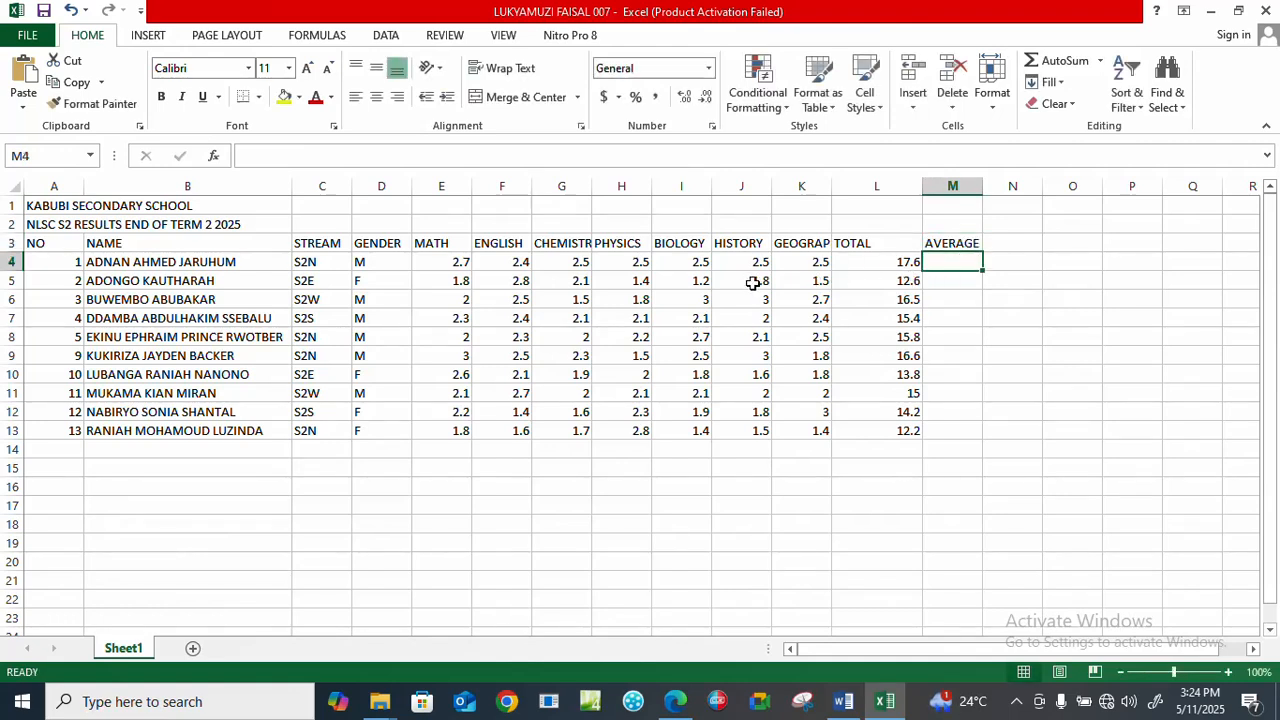
# Average the first student's marks in M4 with =AVERAGE(E4:K4) and copy the formula down to M13.
pyautogui.write('=AVERAGE')
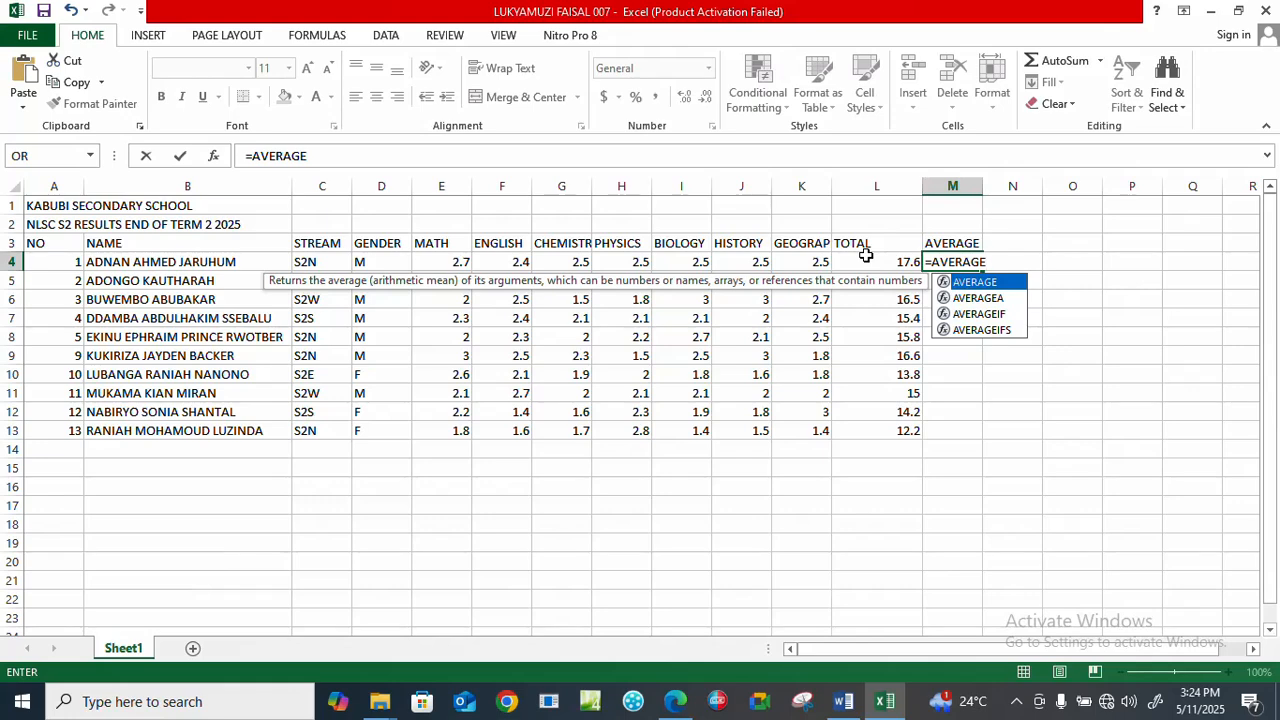
pyautogui.write('(')
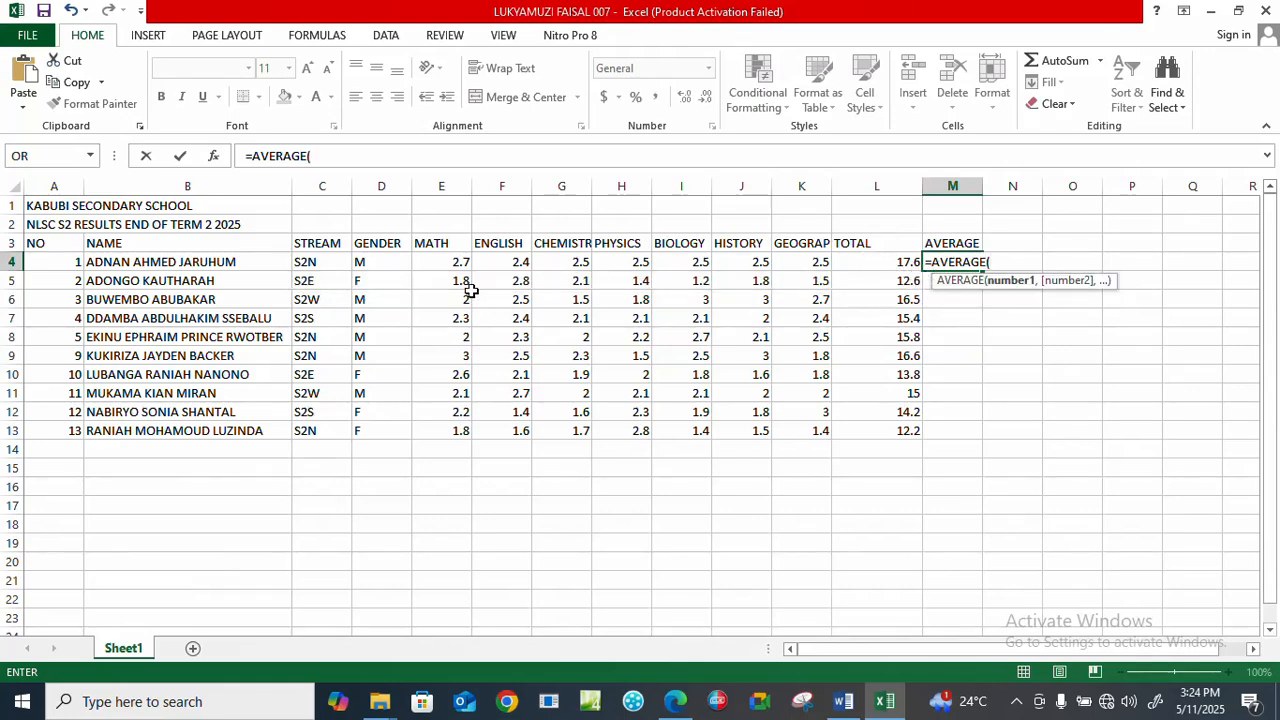
pyautogui.moveTo(445, 262); pyautogui.dragTo(790, 256)
pyautogui.write(')')
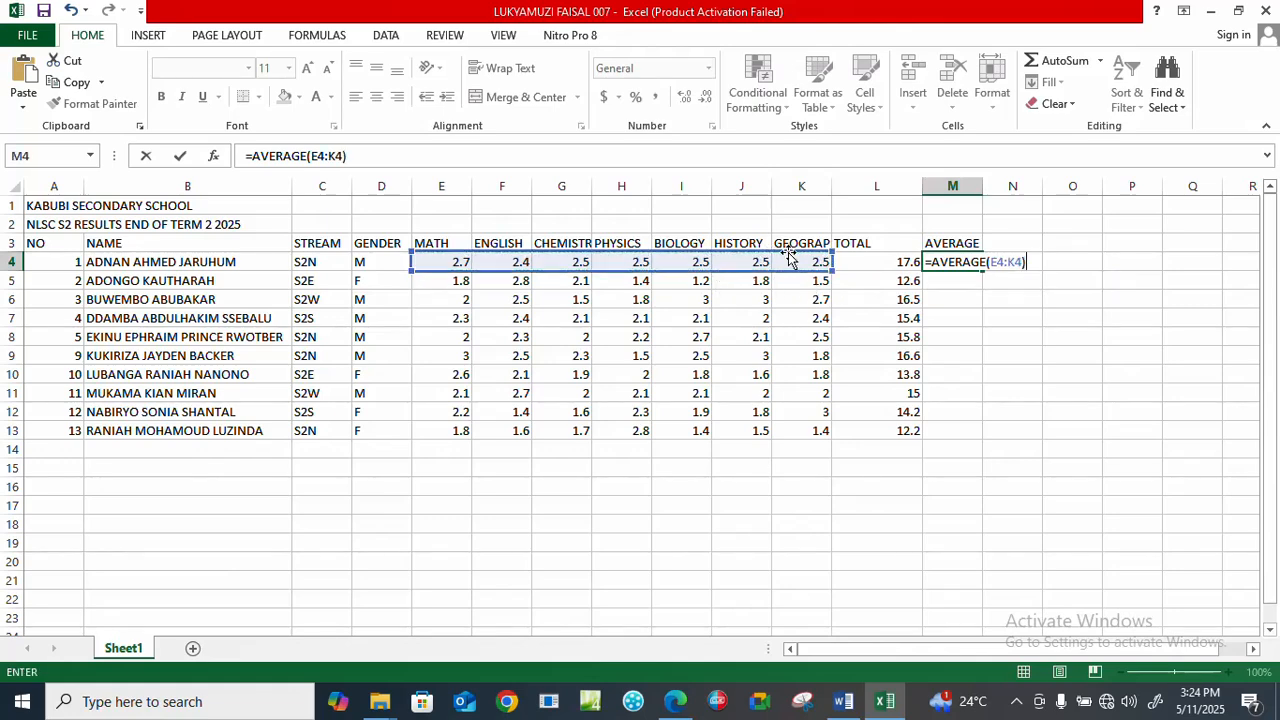
pyautogui.press('Return')
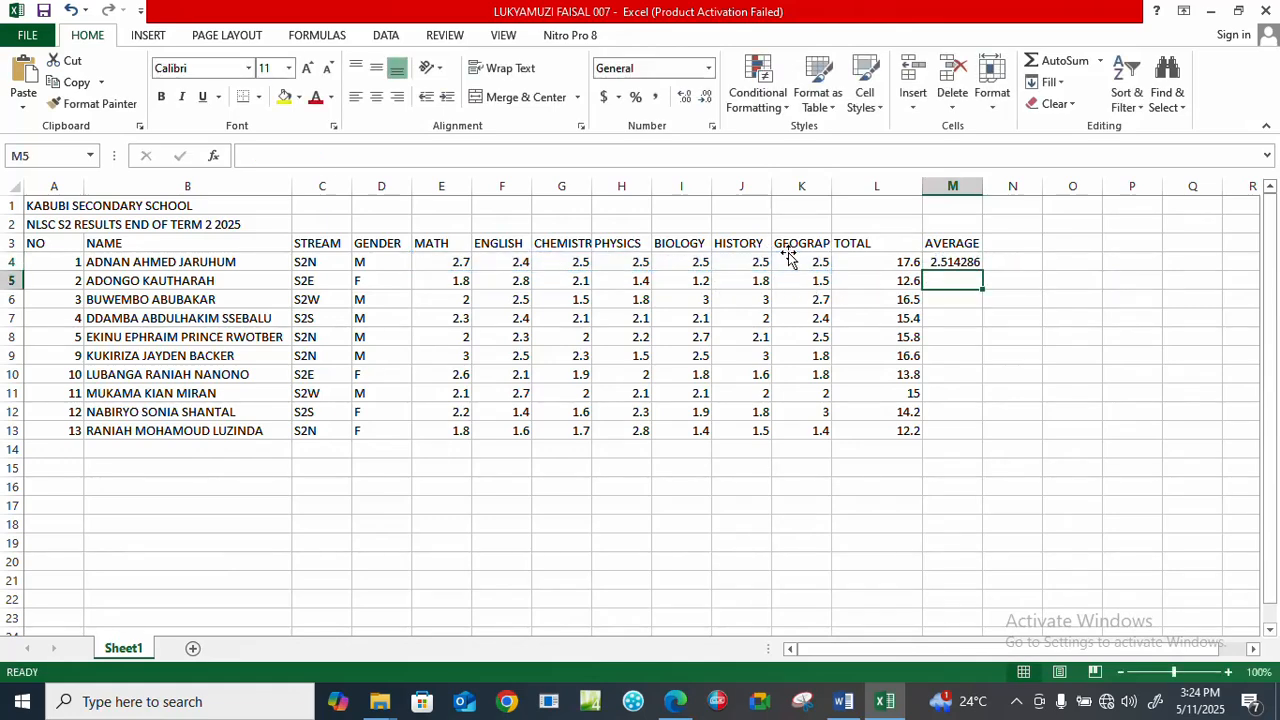
pyautogui.click(952, 262)
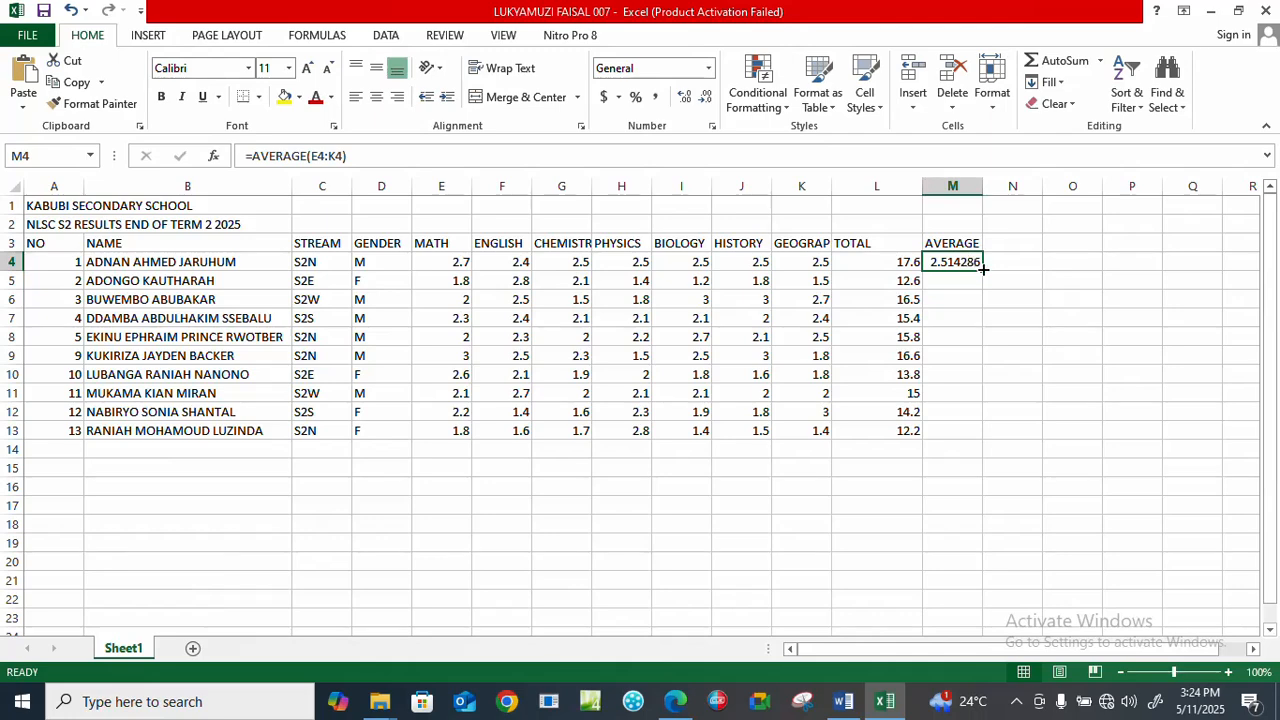
pyautogui.doubleClick(983, 270)
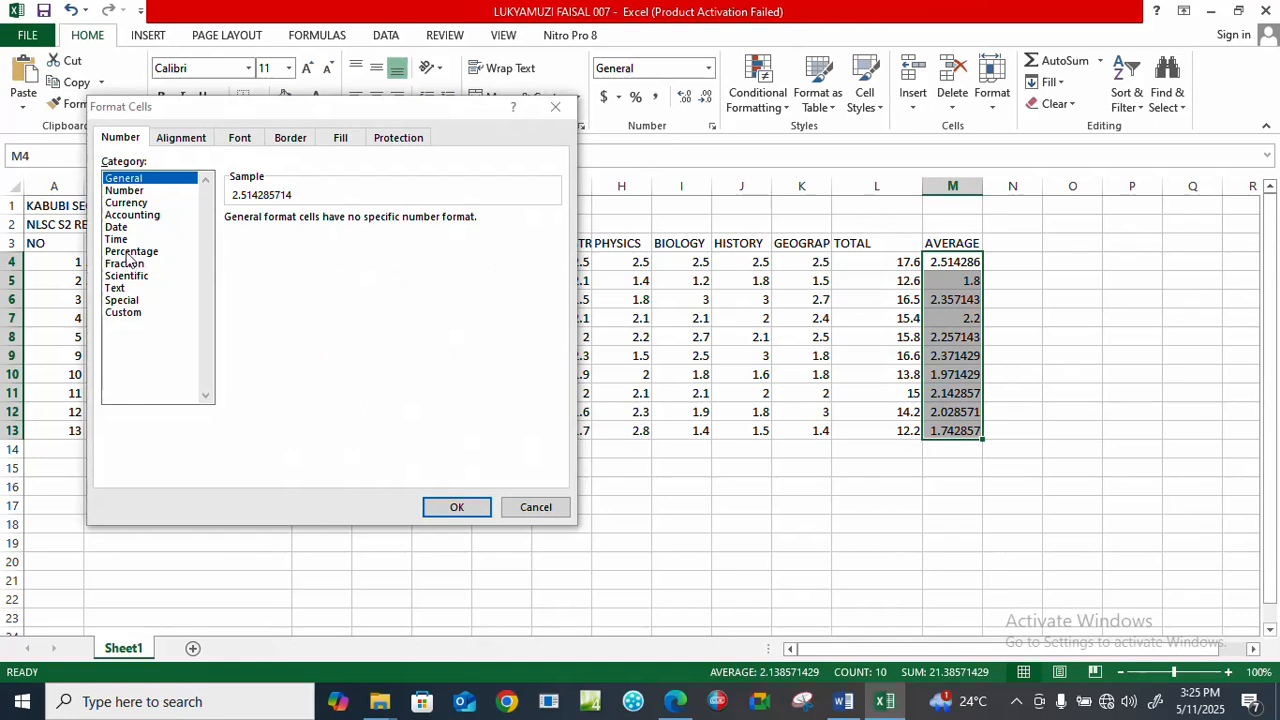
# Format the averages in M4:M13 as Number with 2 decimal places.
pyautogui.click(124, 191)
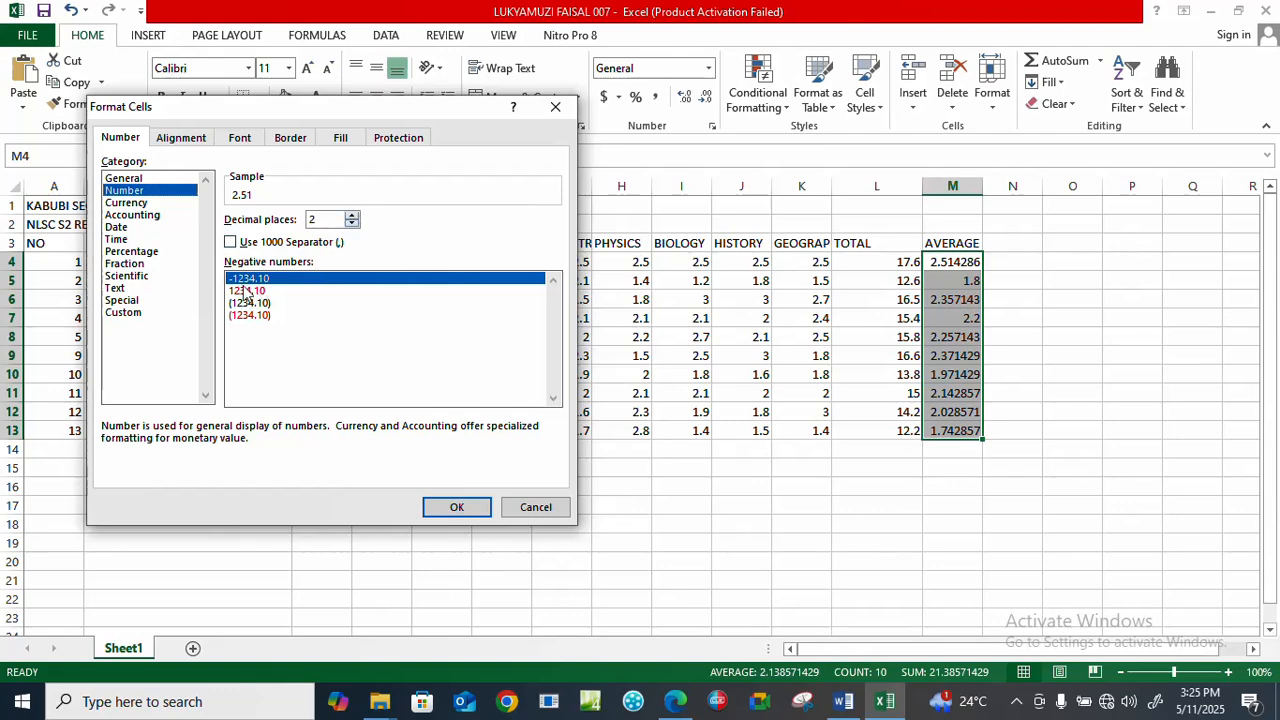
pyautogui.click(331, 218)
pyautogui.click(457, 507)
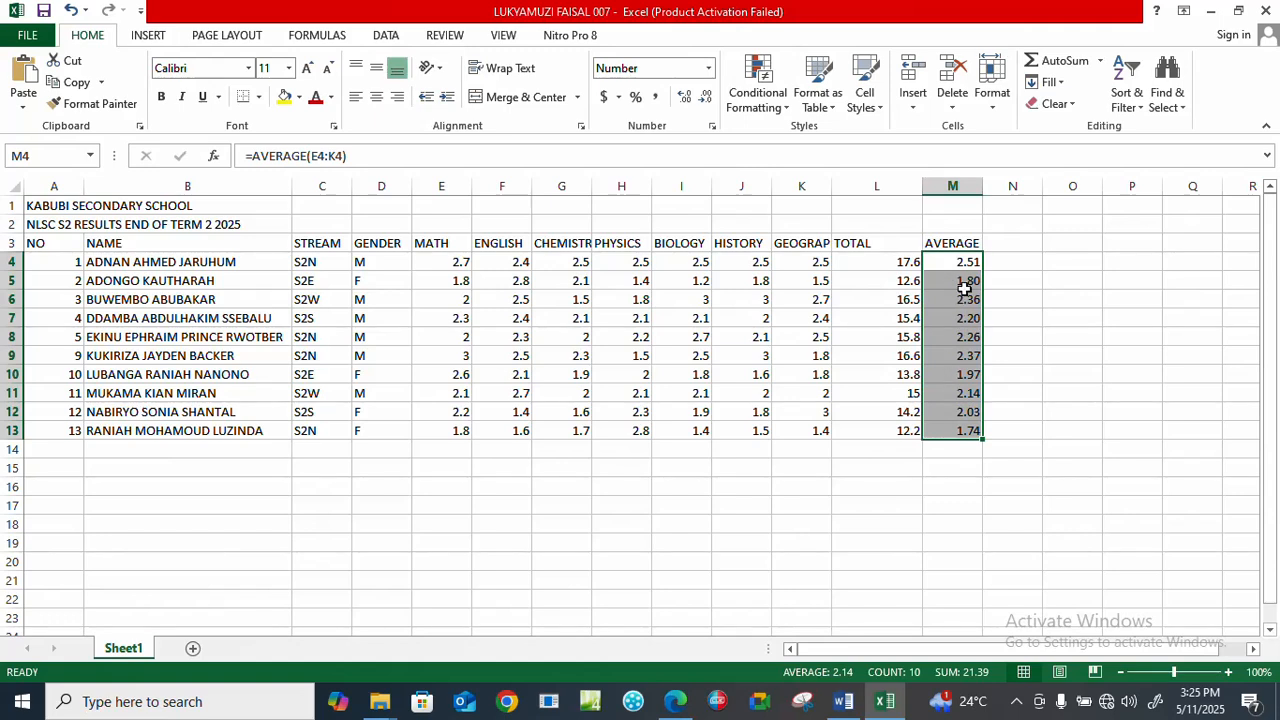
# Check the question paper in Edge, return to Excel, and enter the heading POSITION in cell N3.
pyautogui.click(1005, 240)
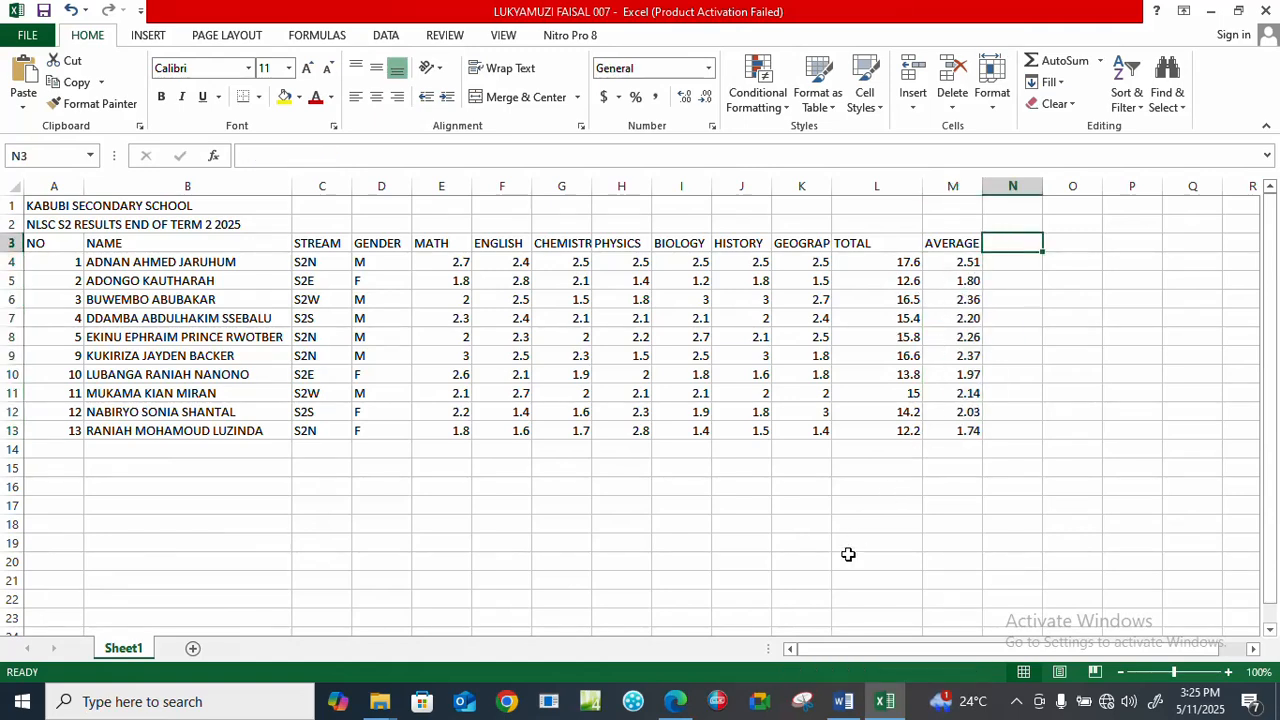
pyautogui.click(676, 700)
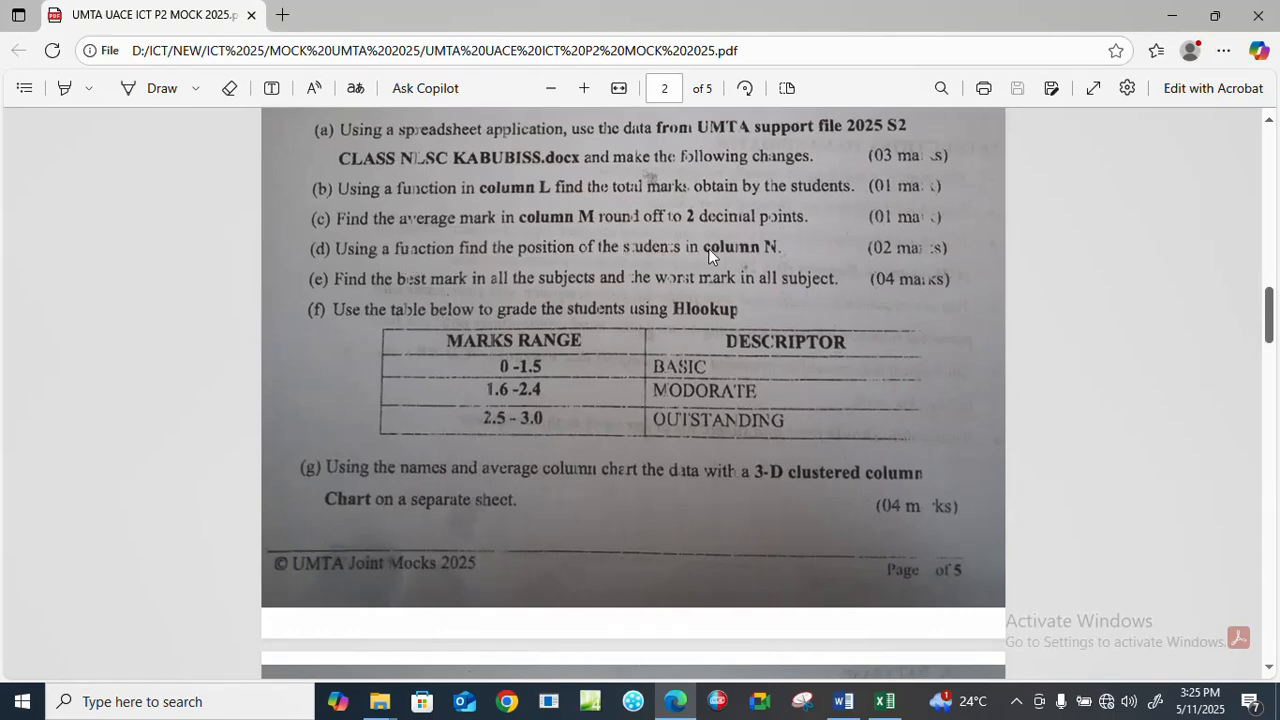
pyautogui.click(884, 701)
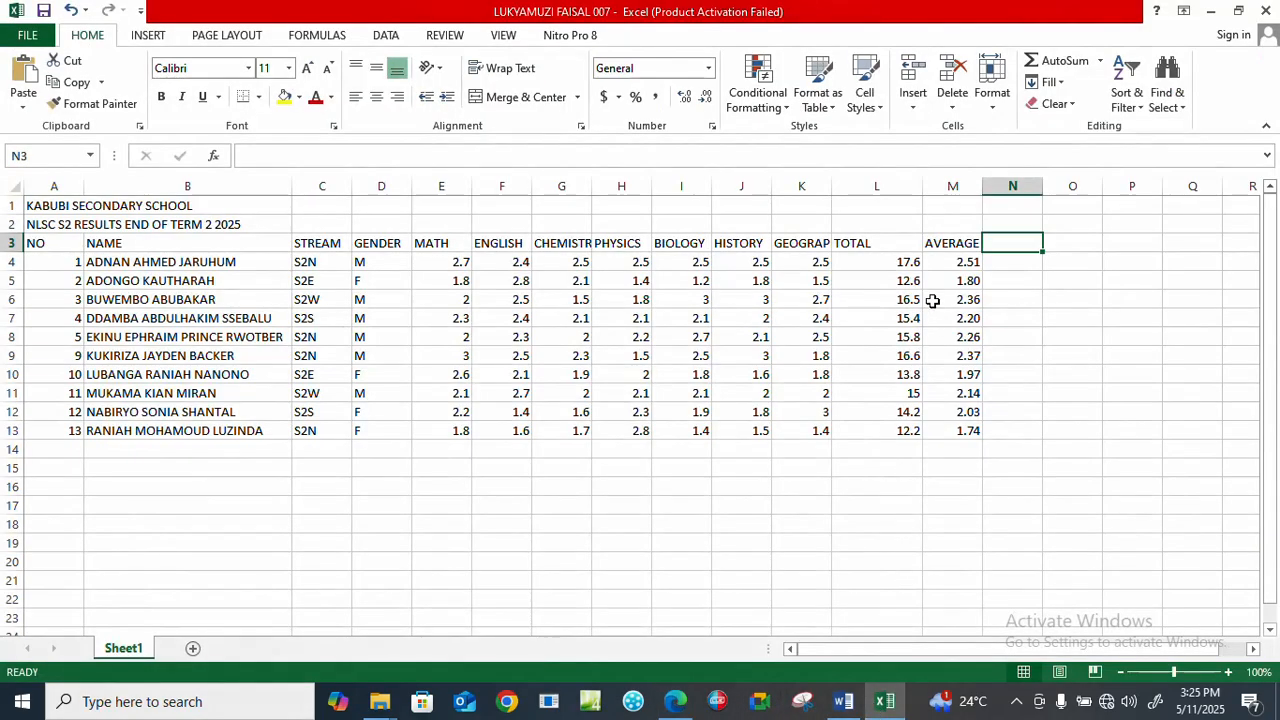
pyautogui.write('POSITION')
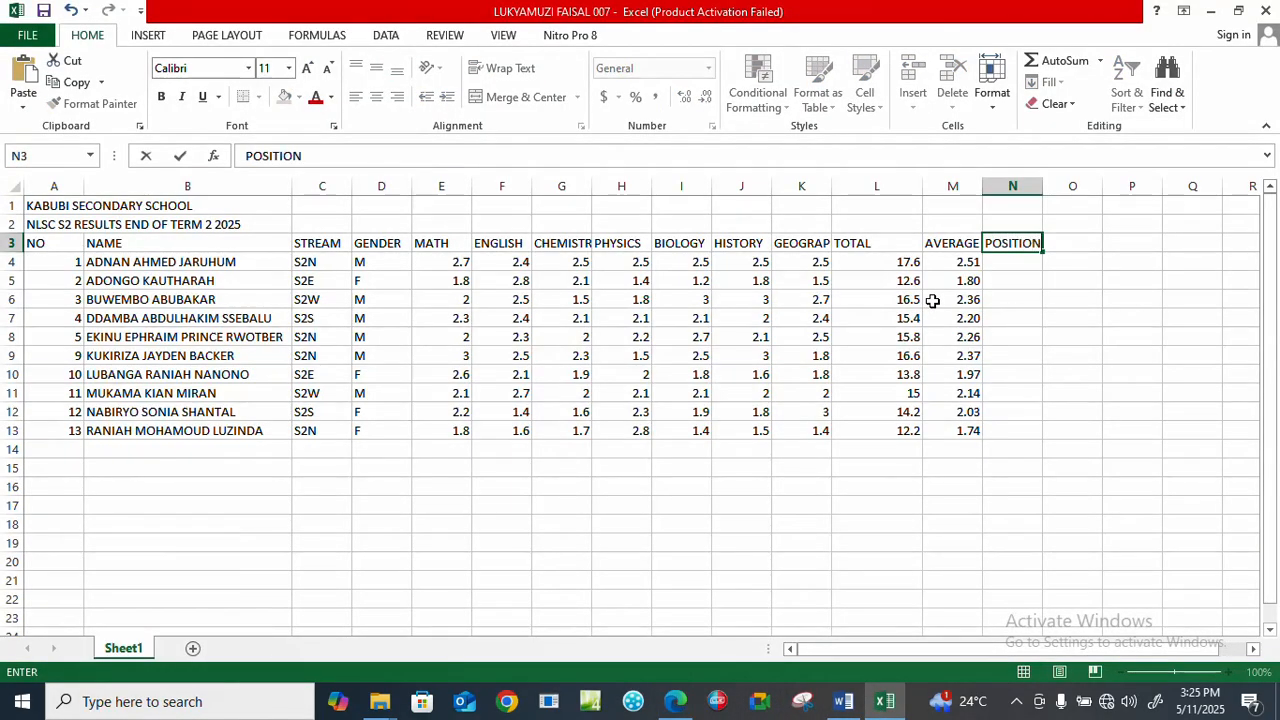
# Try to rank the first student's average in N4 with =RANK(M4,M4:$M$13).
pyautogui.click(1011, 261)
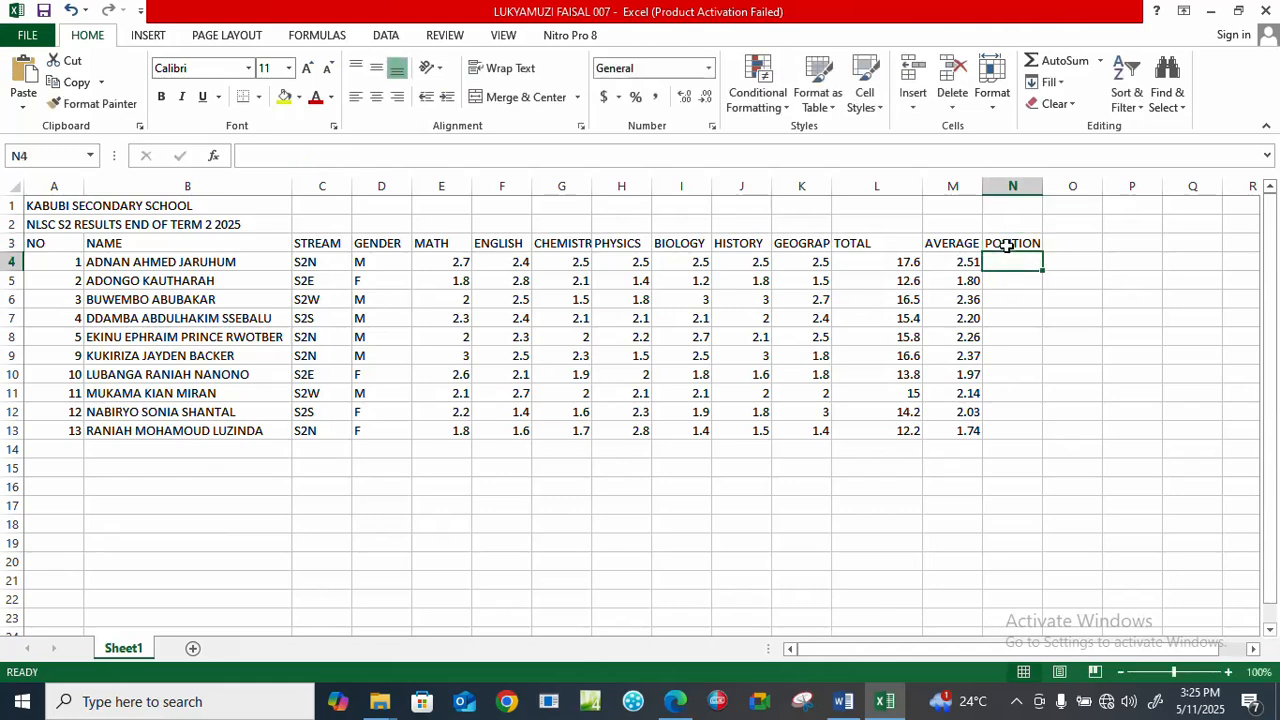
pyautogui.write('=')
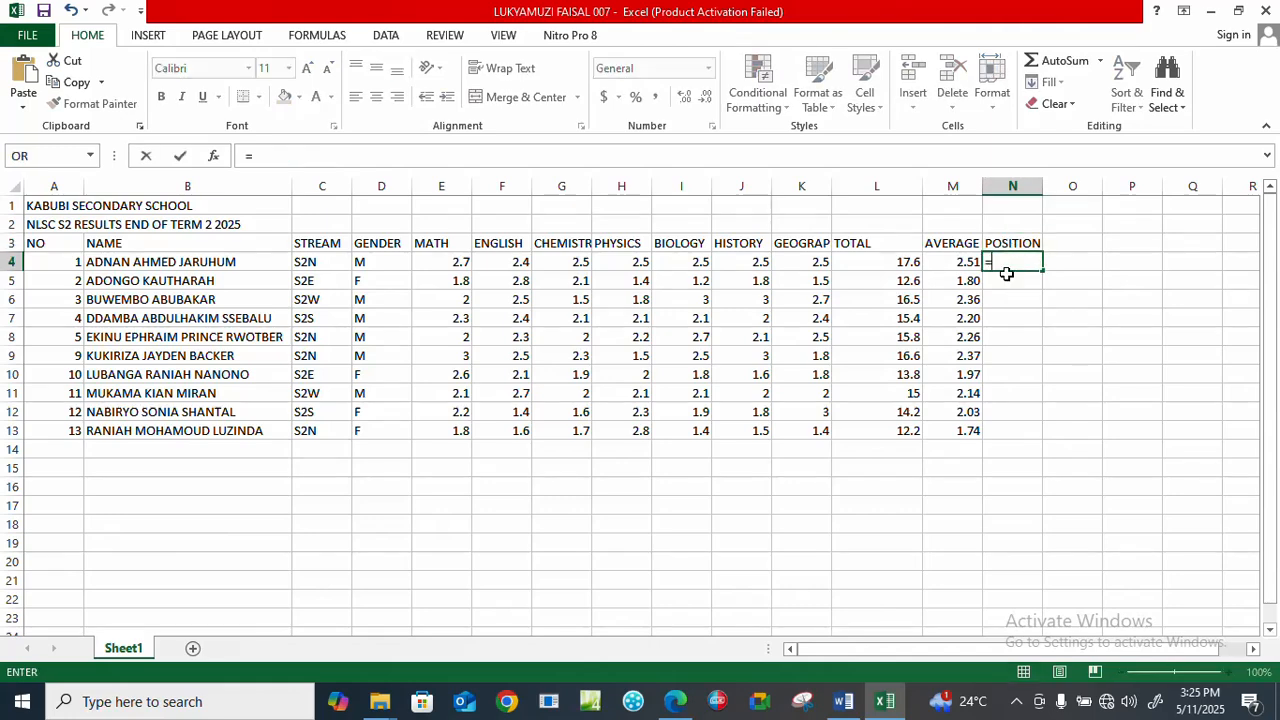
pyautogui.write('RANK')
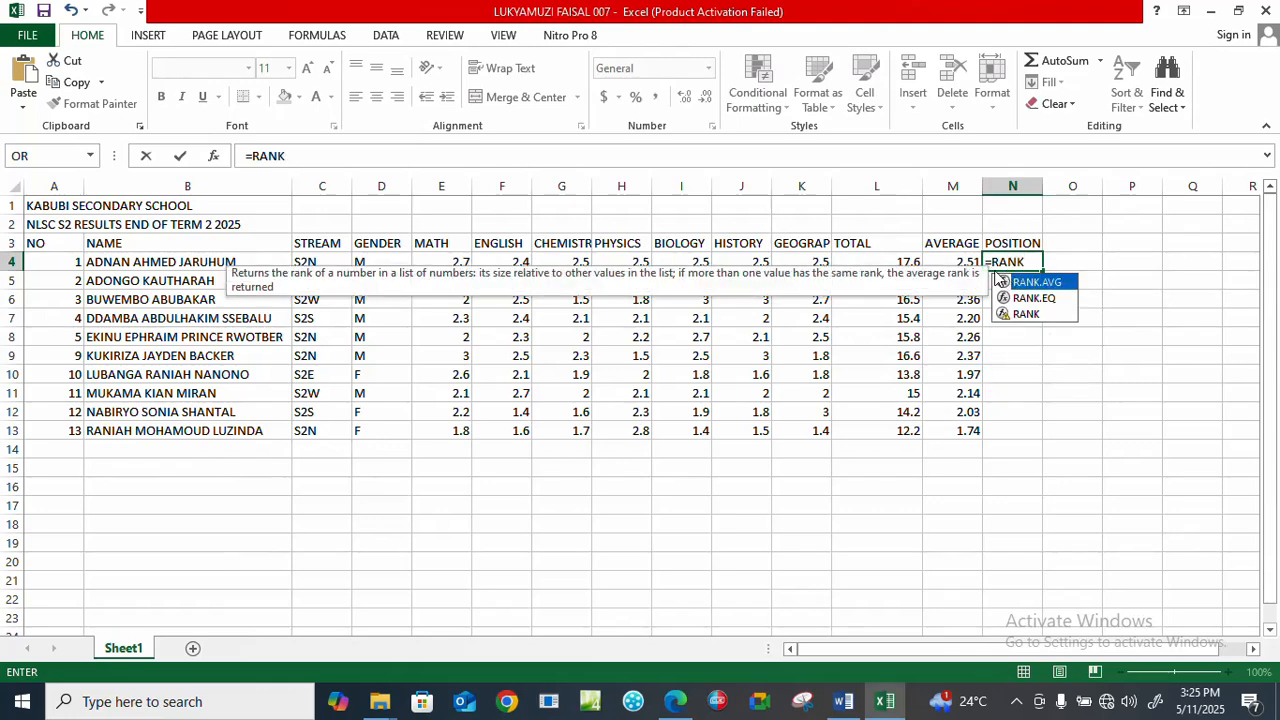
pyautogui.write('(')
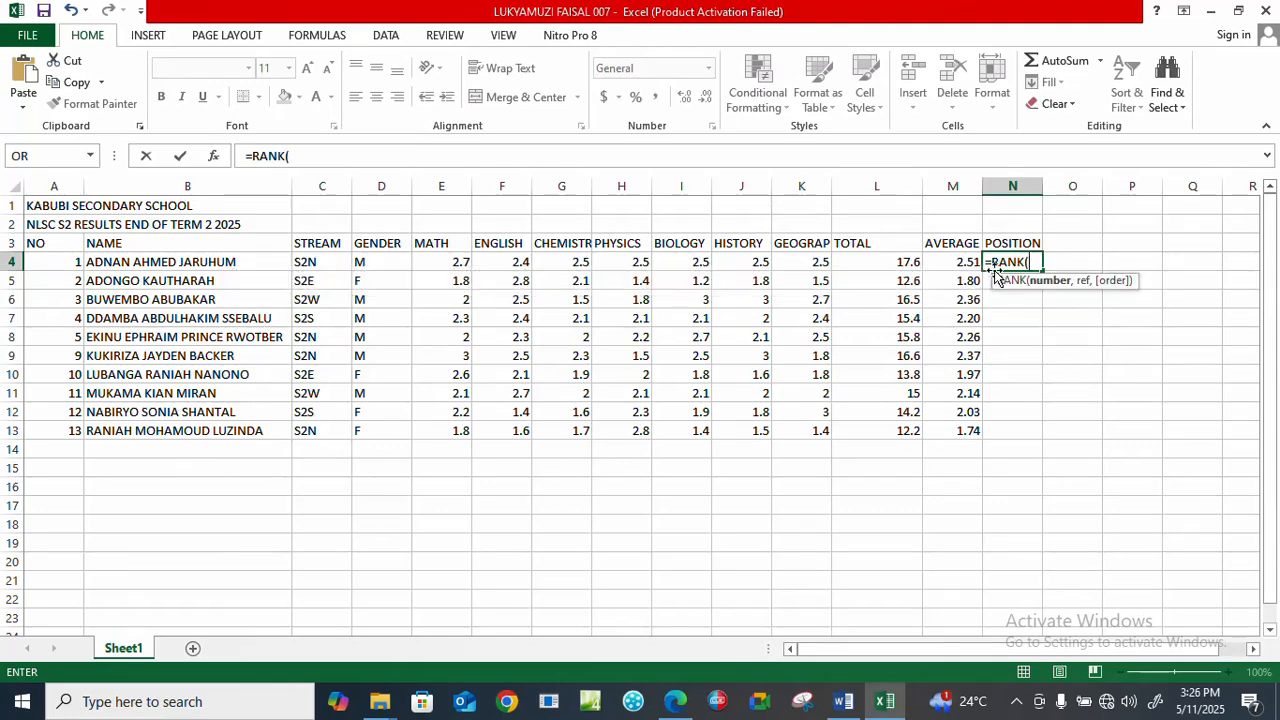
pyautogui.click(963, 259)
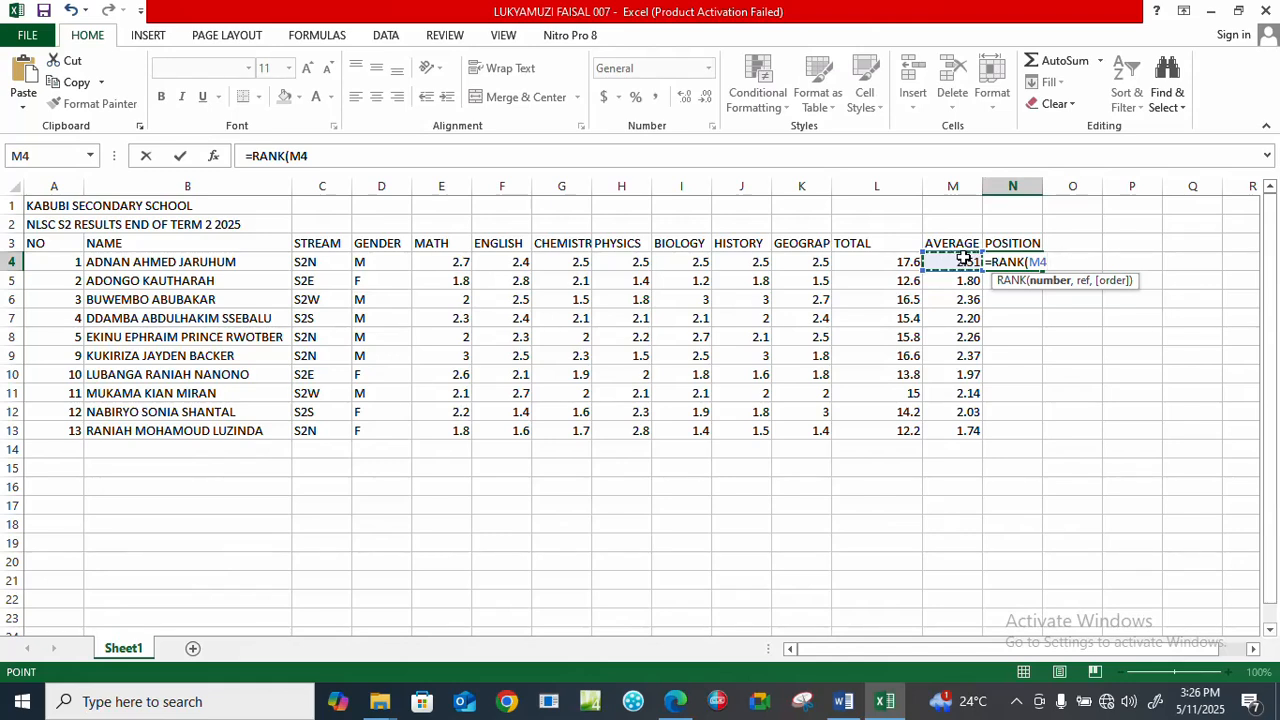
pyautogui.write(',')
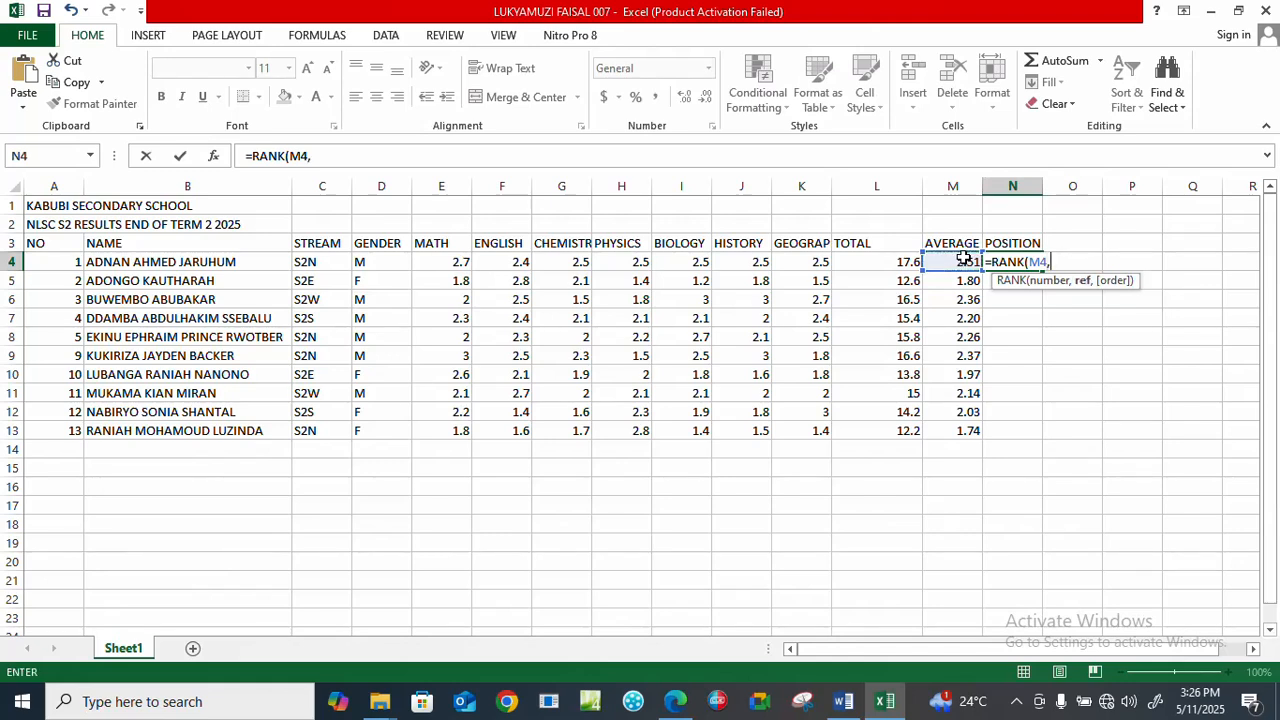
pyautogui.moveTo(963, 259); pyautogui.dragTo(966, 431)
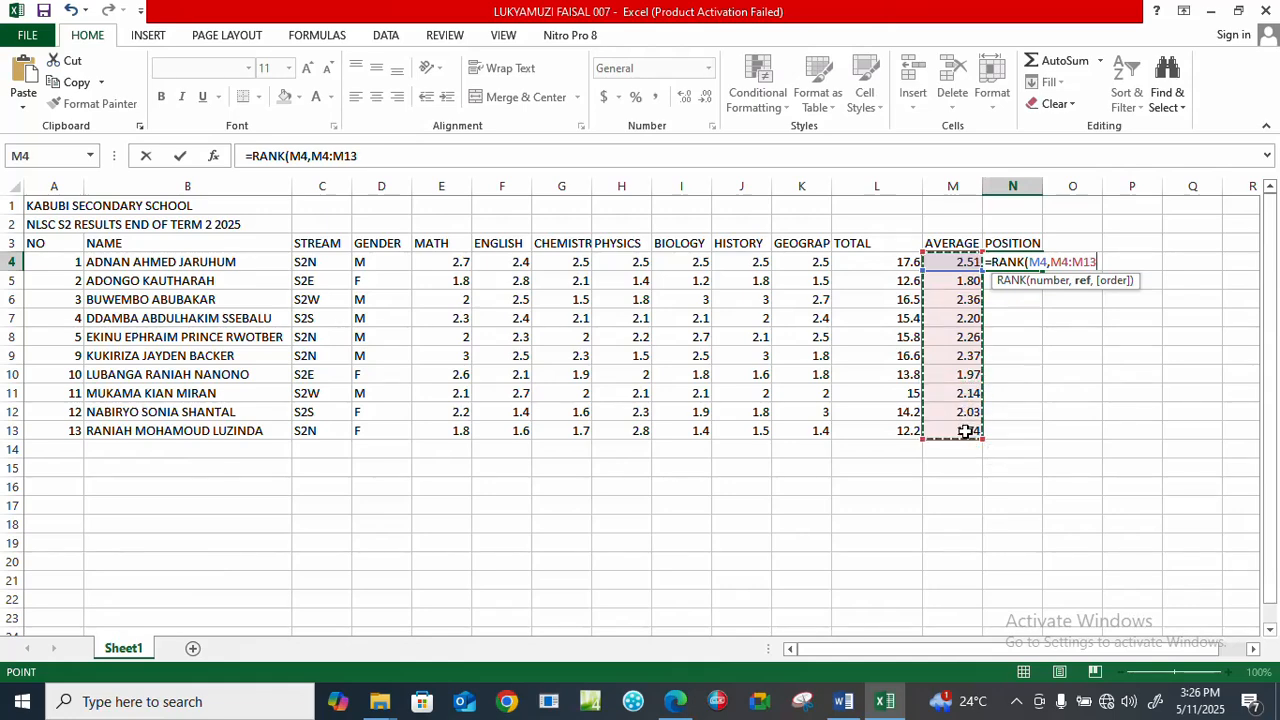
pyautogui.press('super+p')
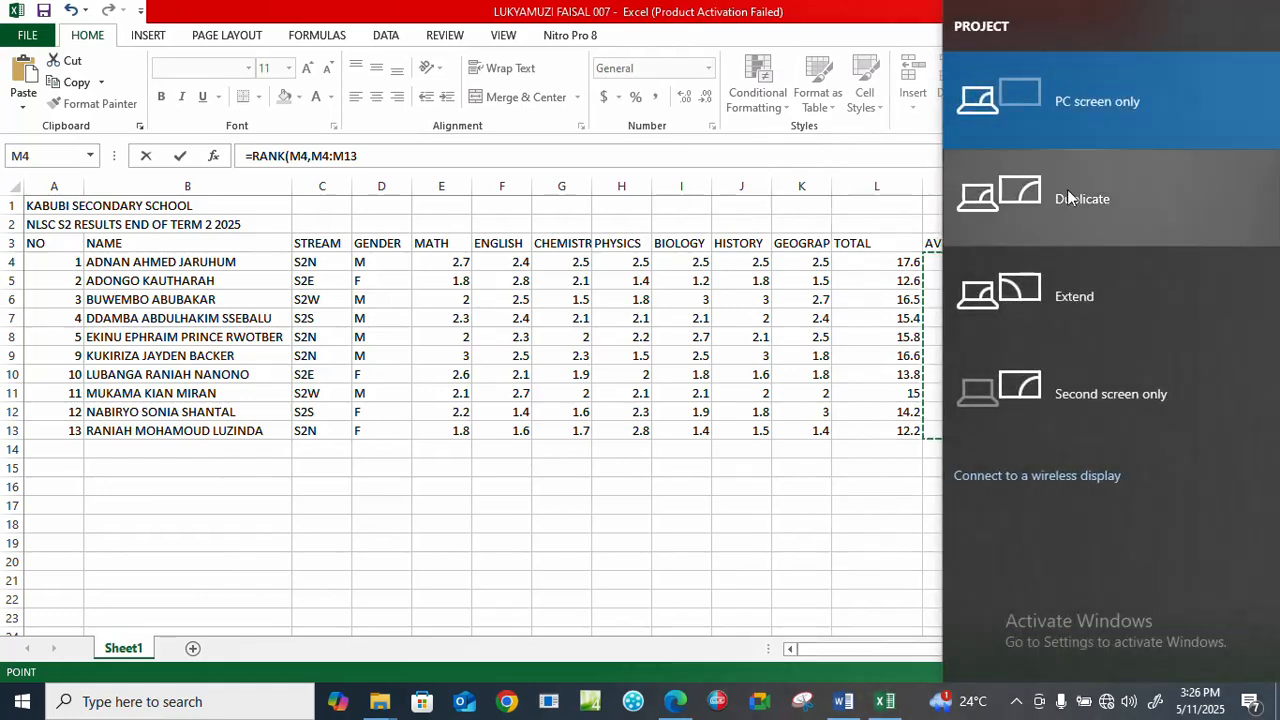
pyautogui.press('Escape')
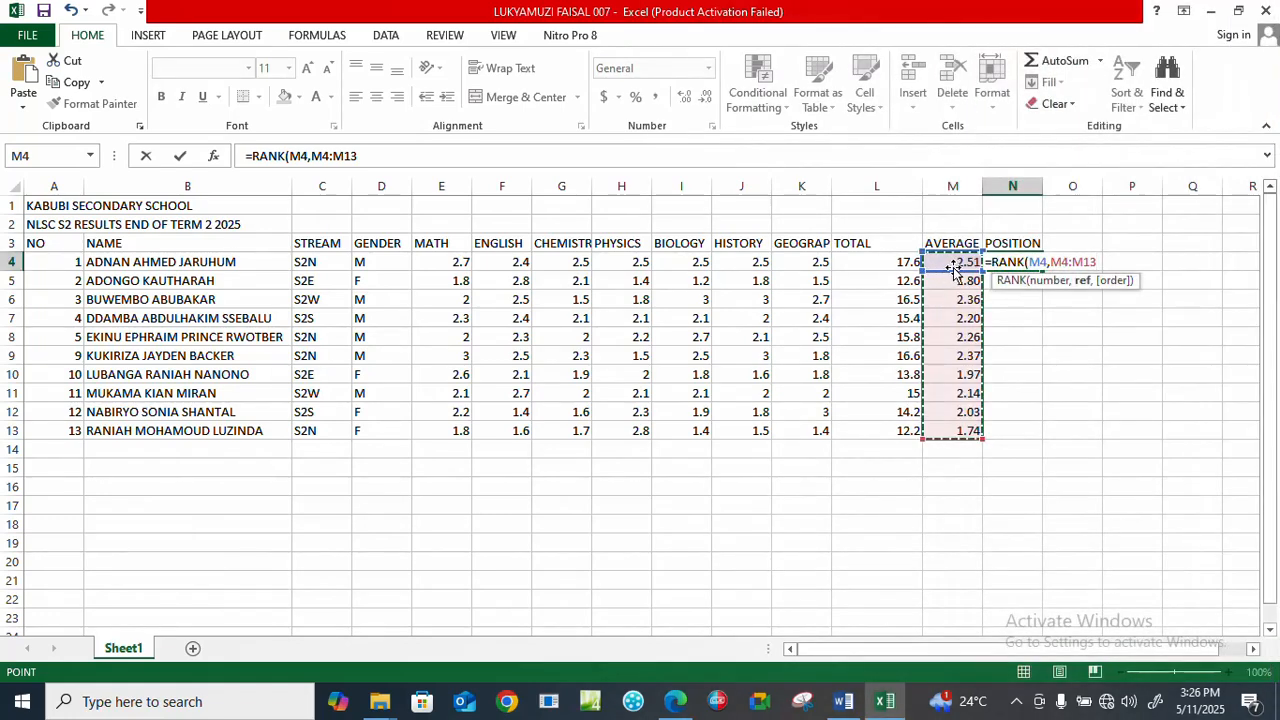
pyautogui.click(1097, 262)
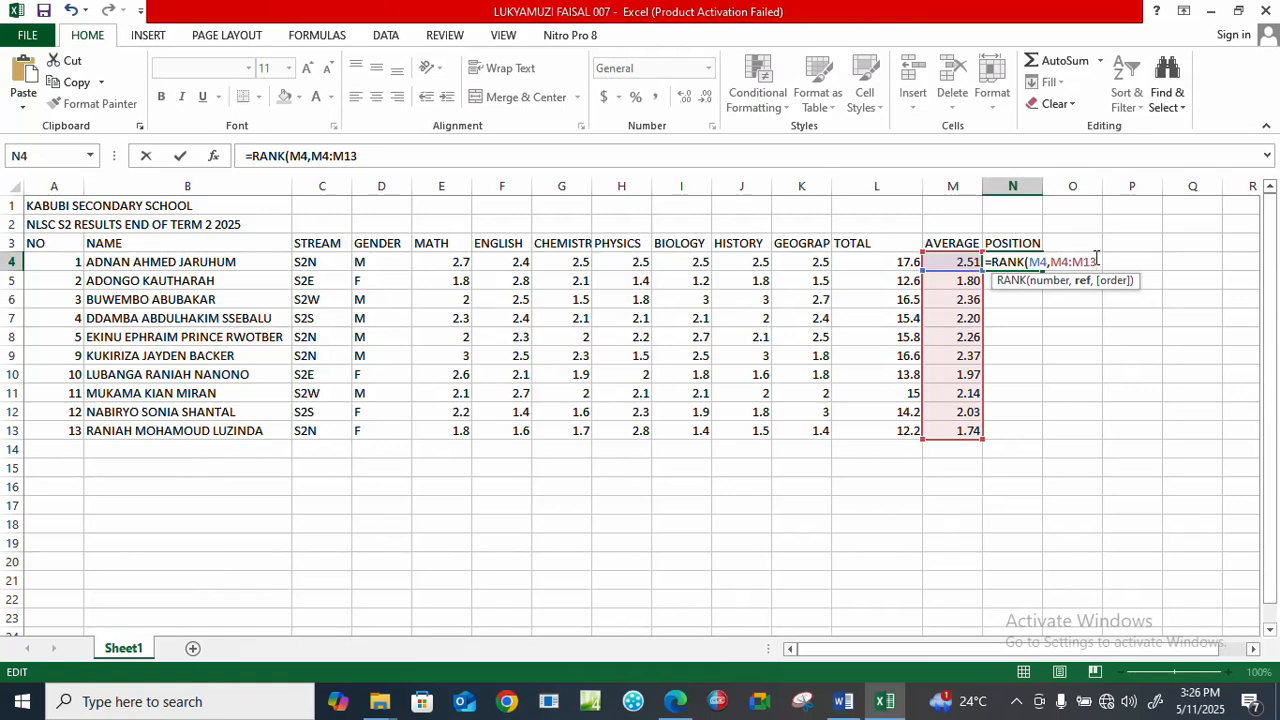
pyautogui.press('F4')
pyautogui.write(',')
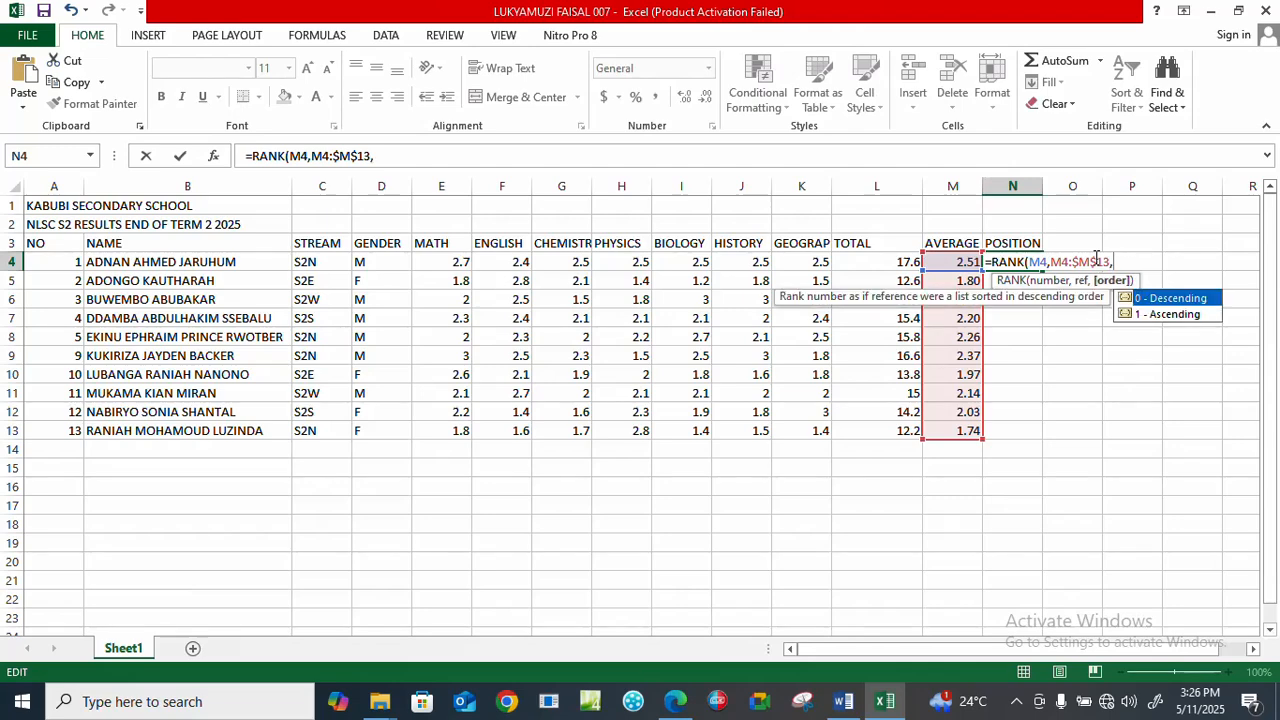
pyautogui.press('BackSpace')
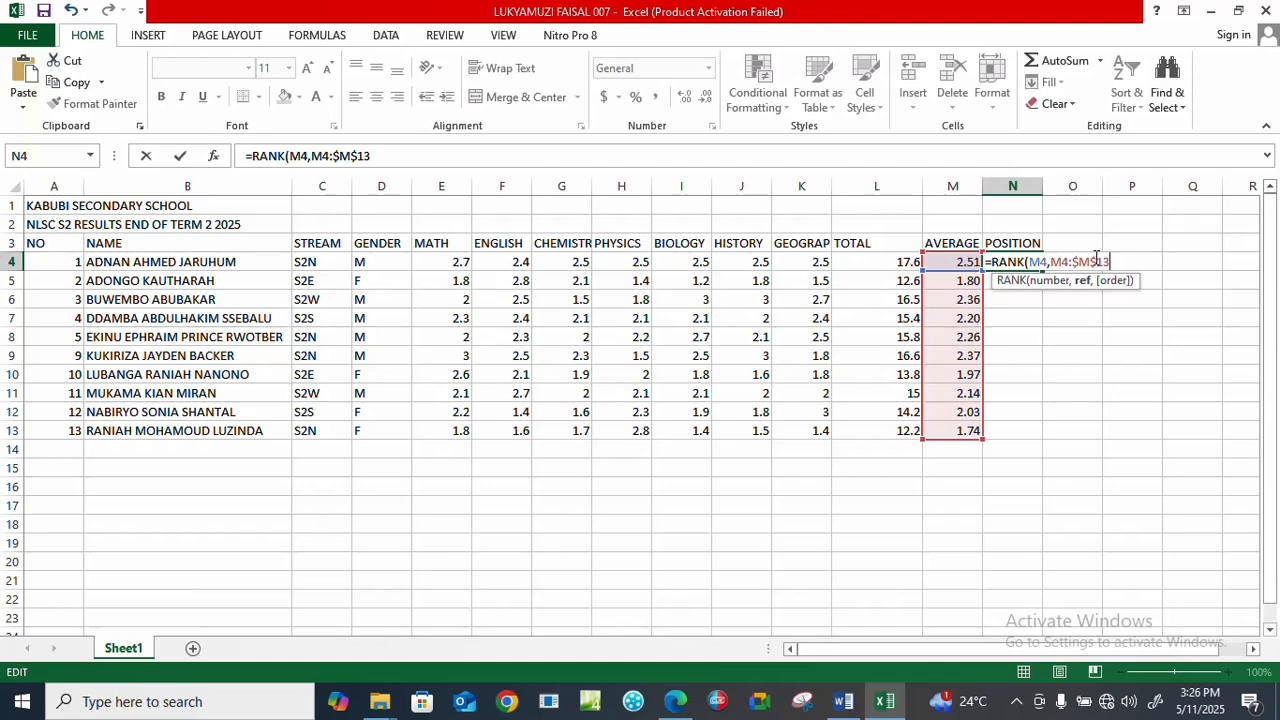
pyautogui.write(')')
pyautogui.press('Return')
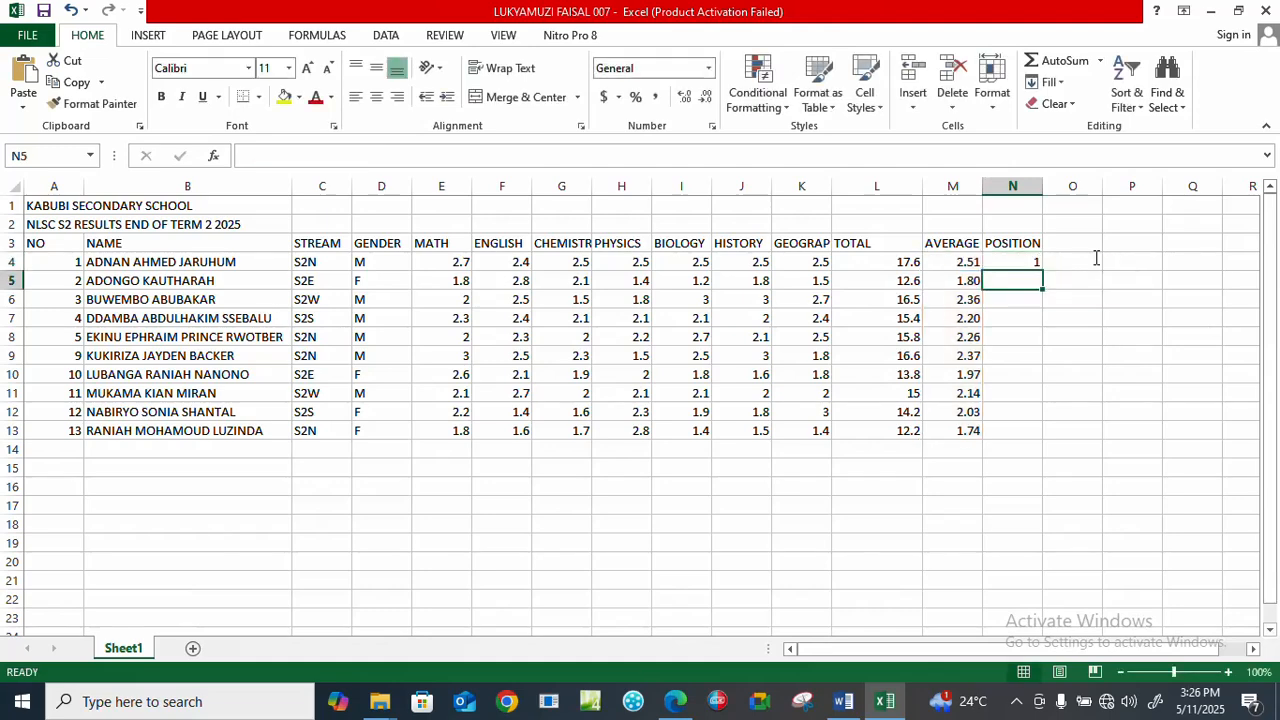
# Copy the rank formula from N4 down to N13, then clear the positions in N4:N13.
pyautogui.click(1010, 258)
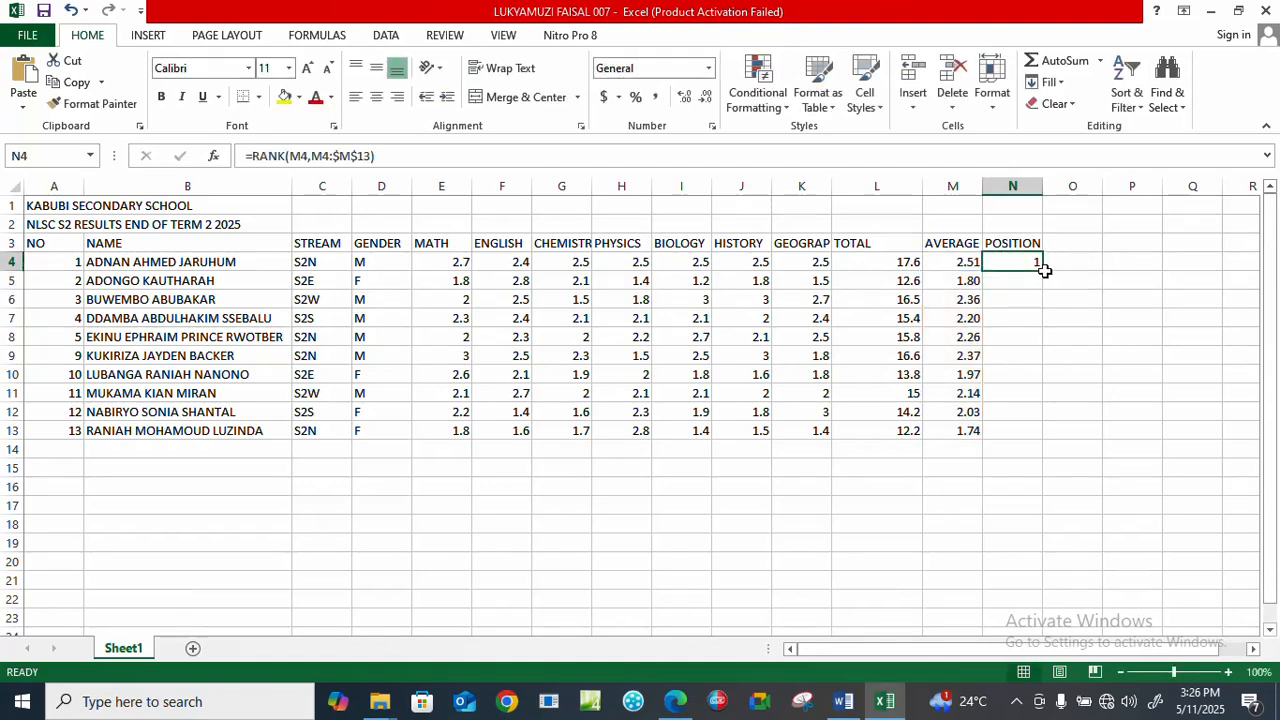
pyautogui.doubleClick(1041, 269)
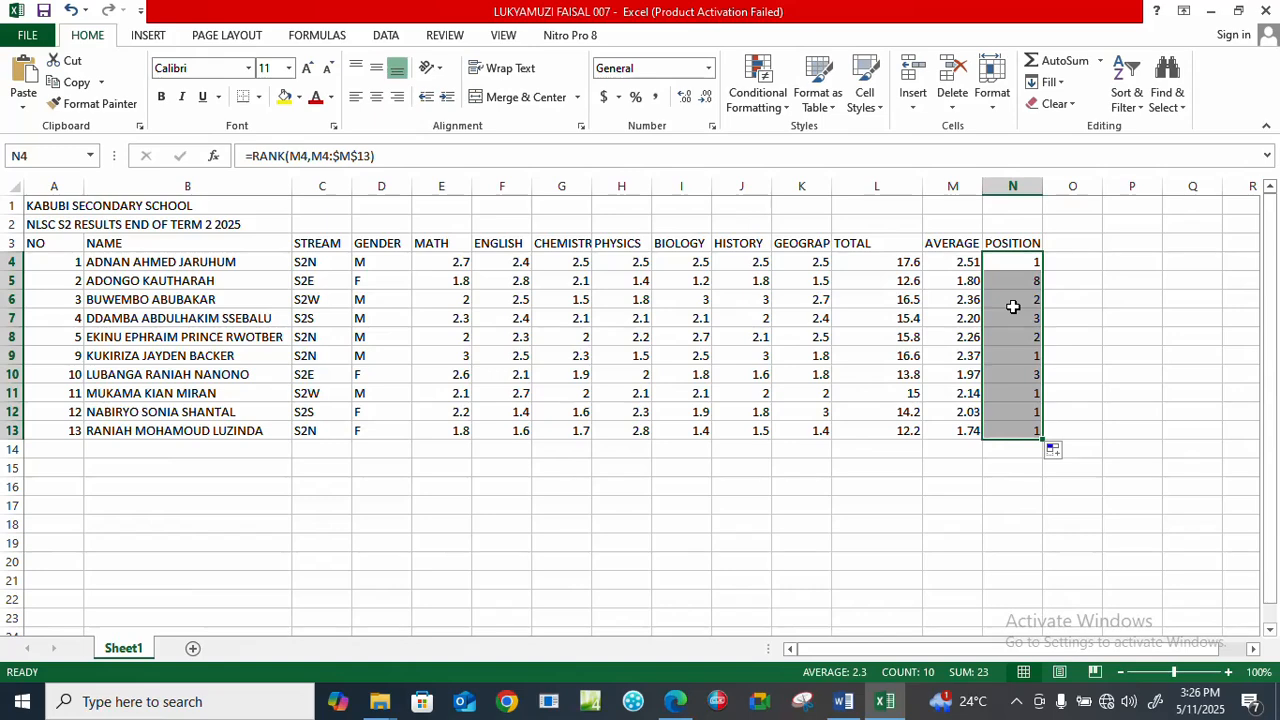
pyautogui.press('Delete')
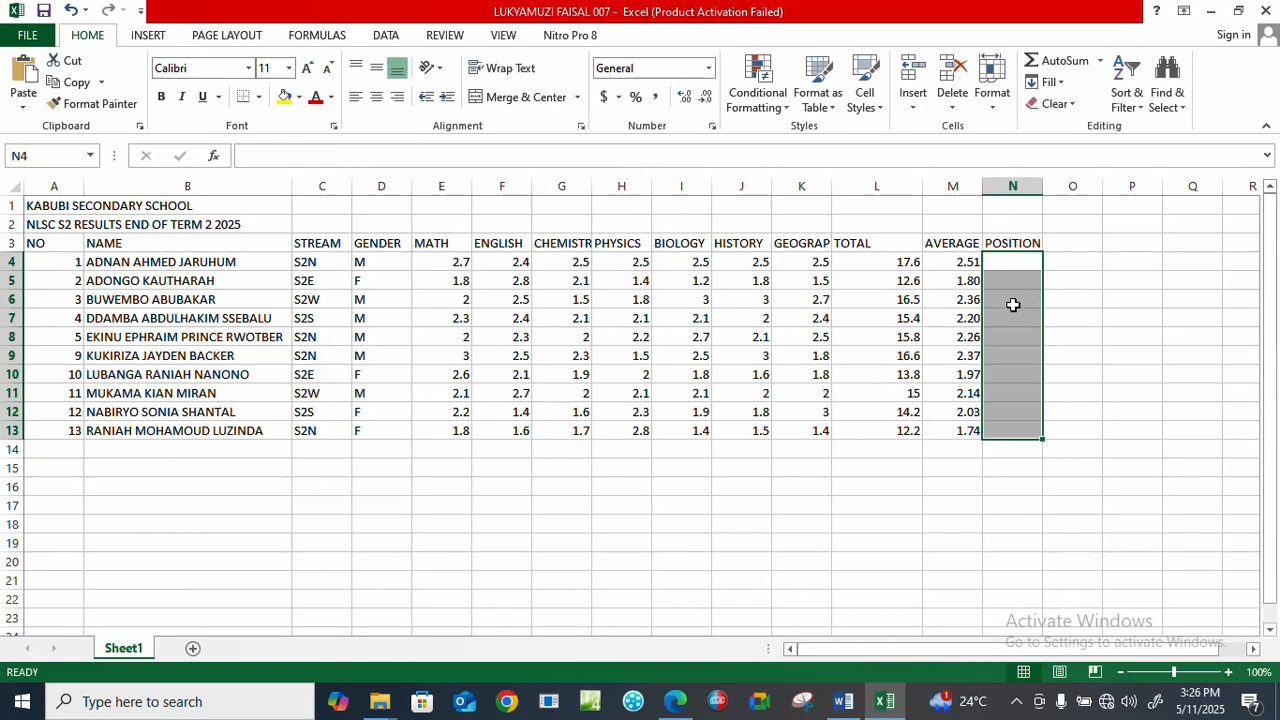
# Rank the first student's average in N4 with =RANK(M4,$M$4:$M$13) and copy the formula down to N13.
pyautogui.click(1007, 261)
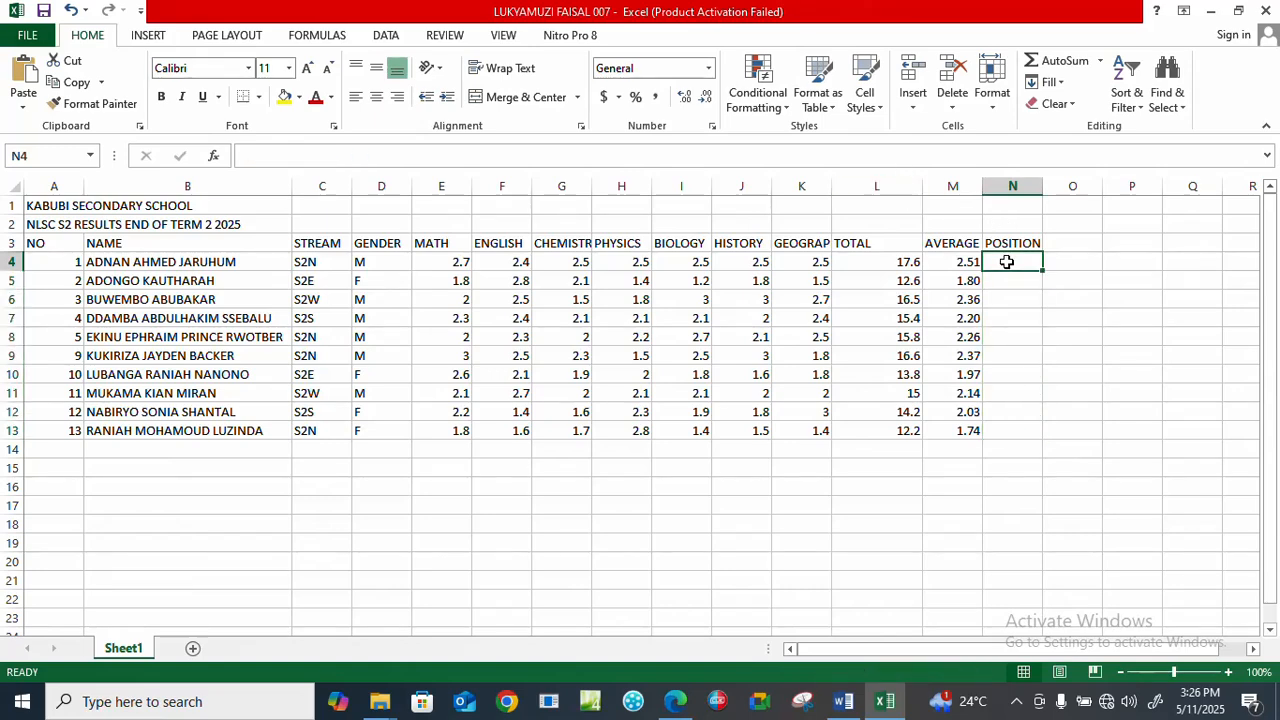
pyautogui.write('=RANK')
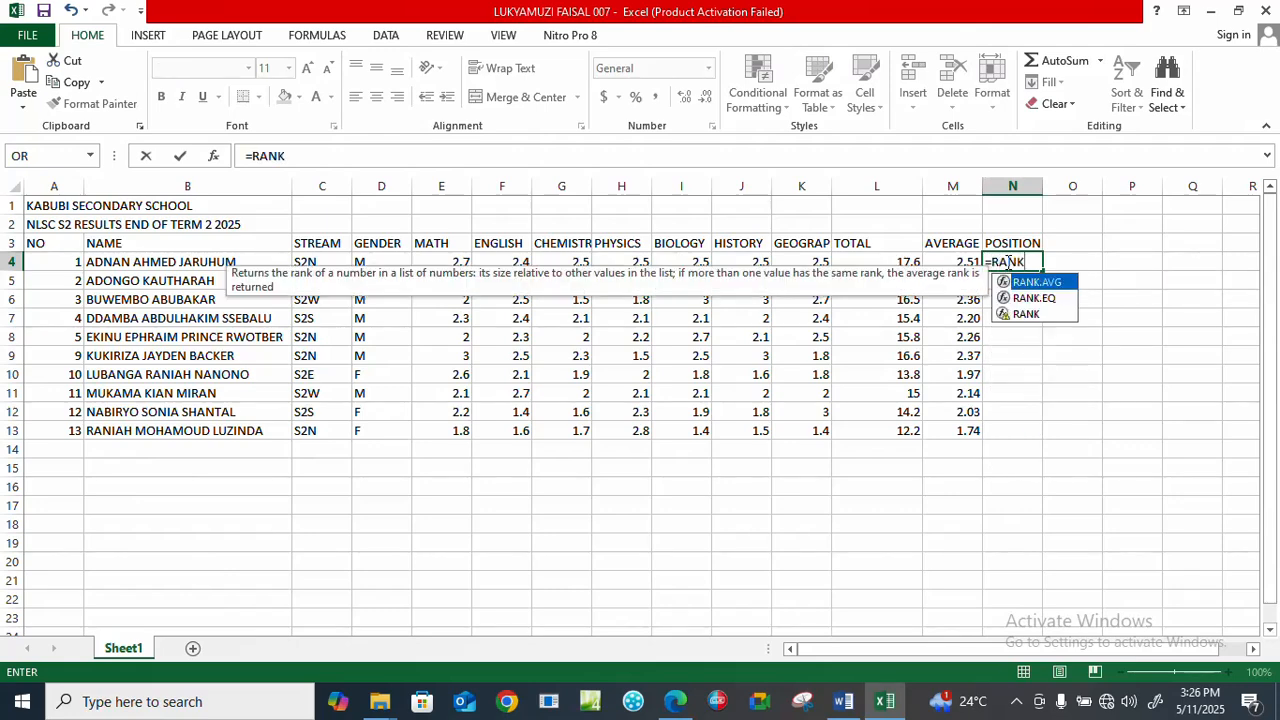
pyautogui.write('(')
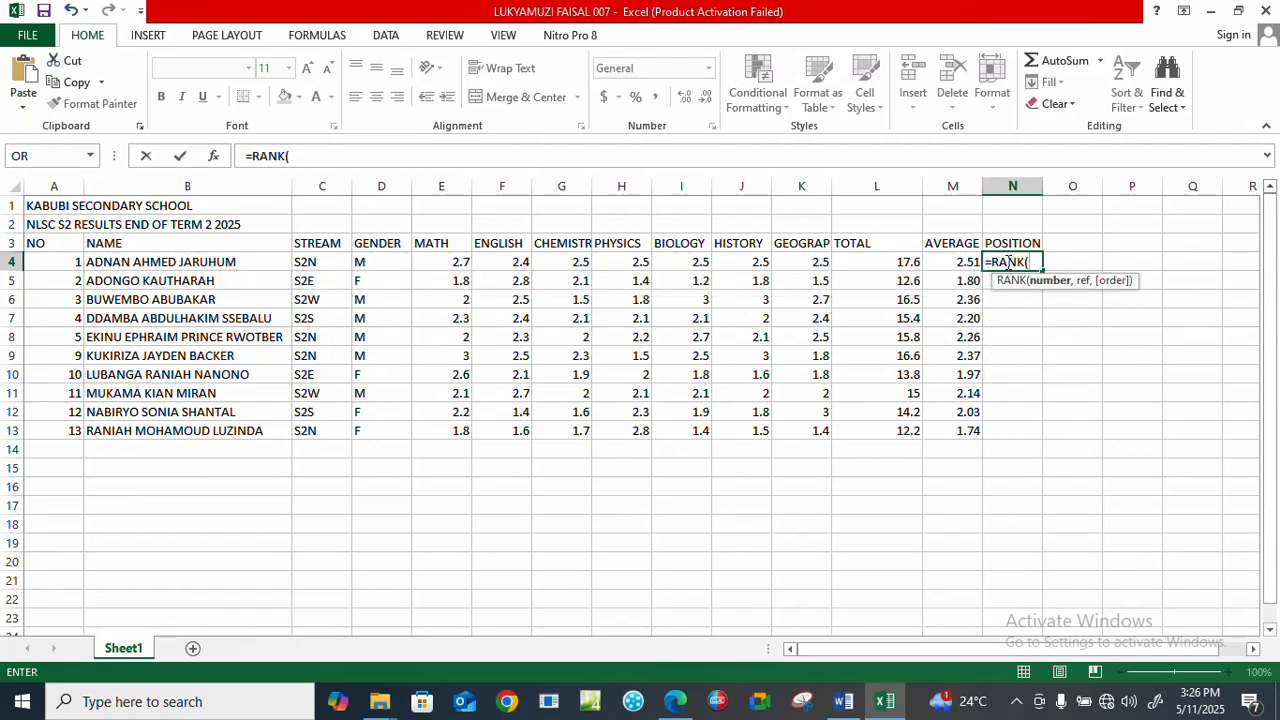
pyautogui.click(955, 258)
pyautogui.write(',')
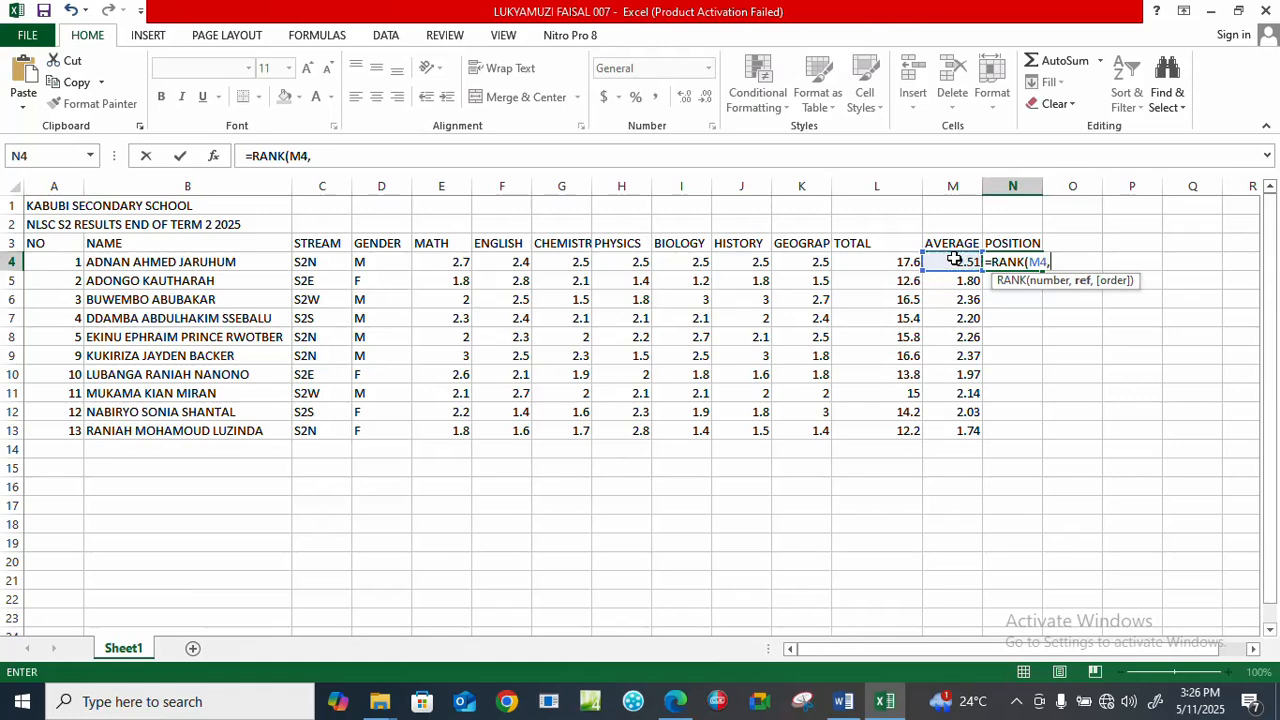
pyautogui.moveTo(955, 260); pyautogui.dragTo(971, 429)
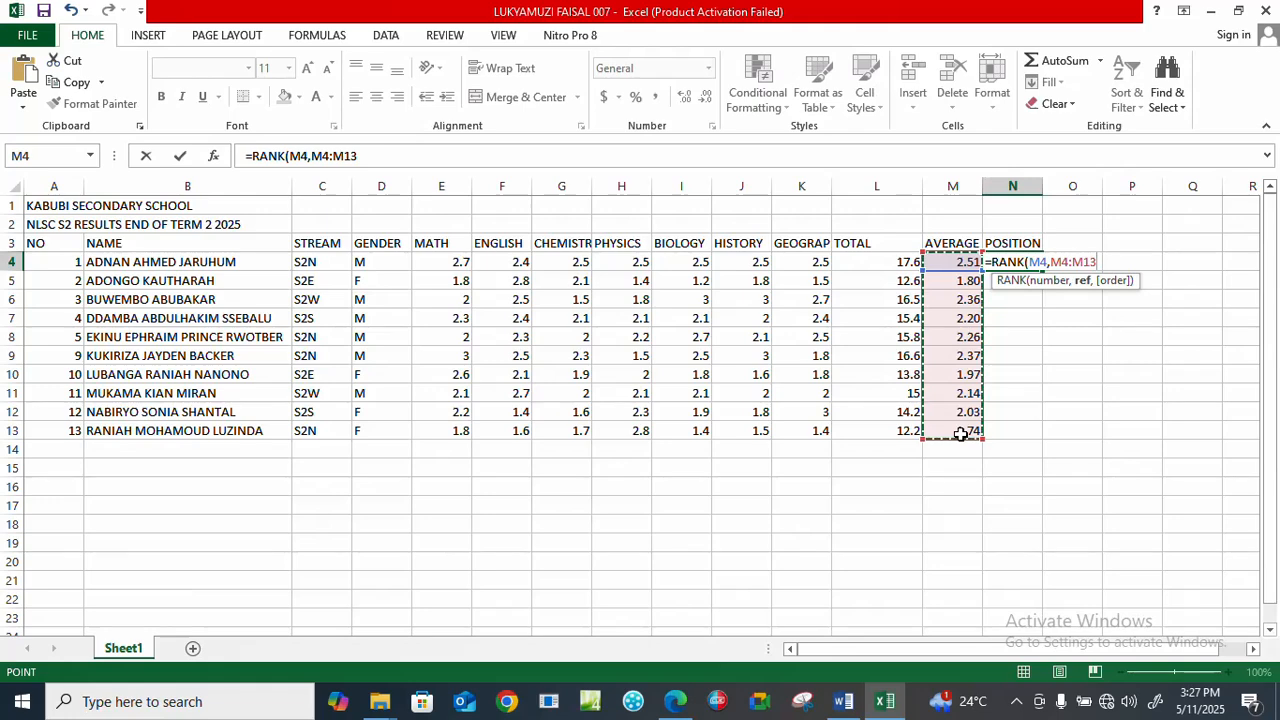
pyautogui.press('F4')
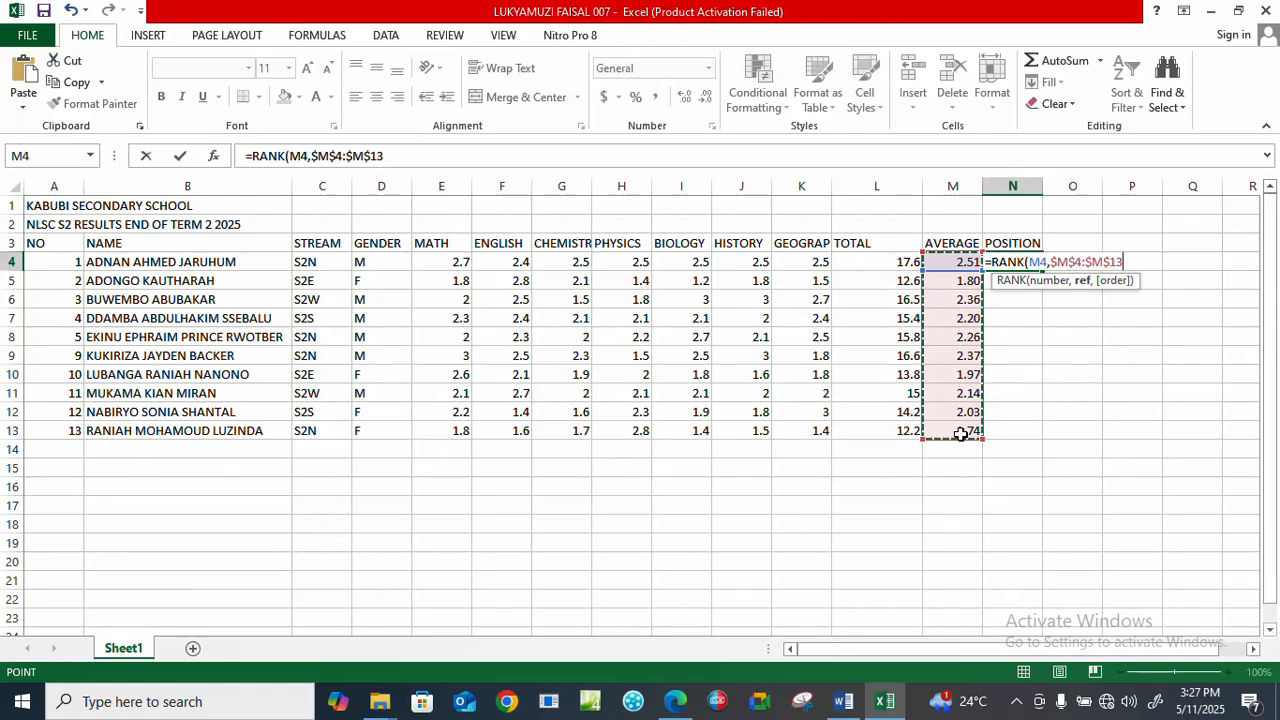
pyautogui.press('Return')
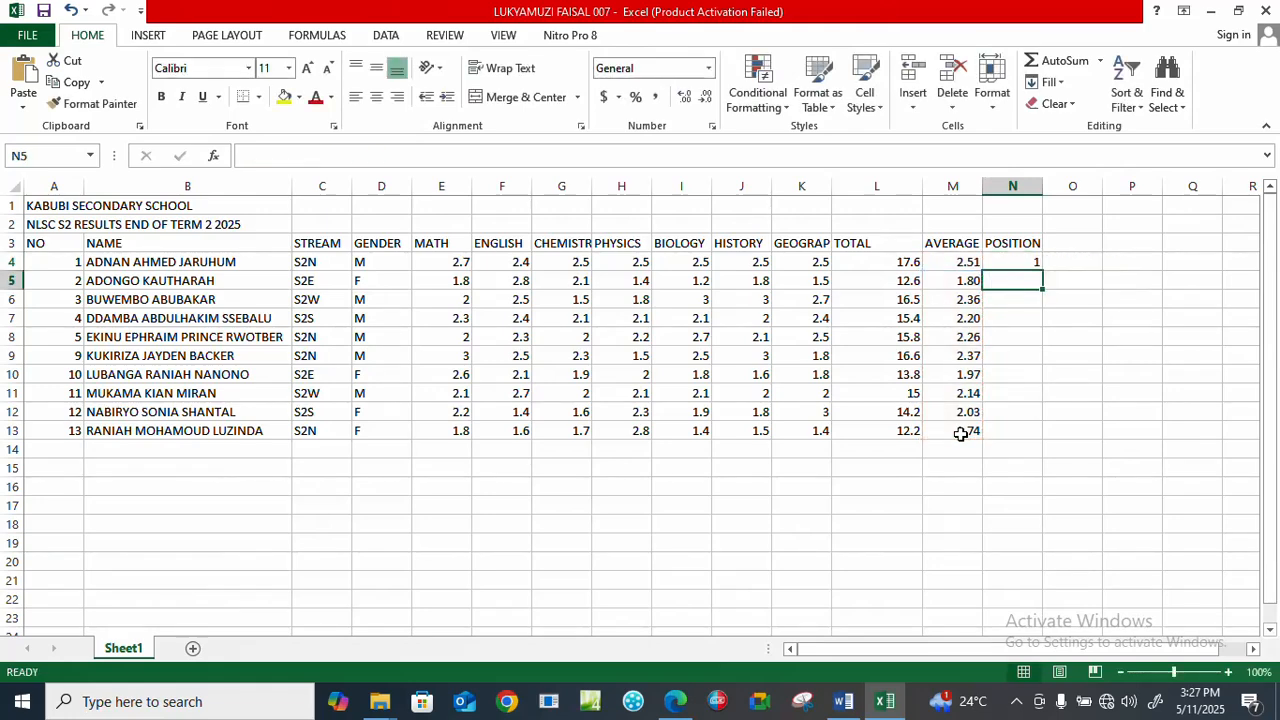
pyautogui.click(1008, 258)
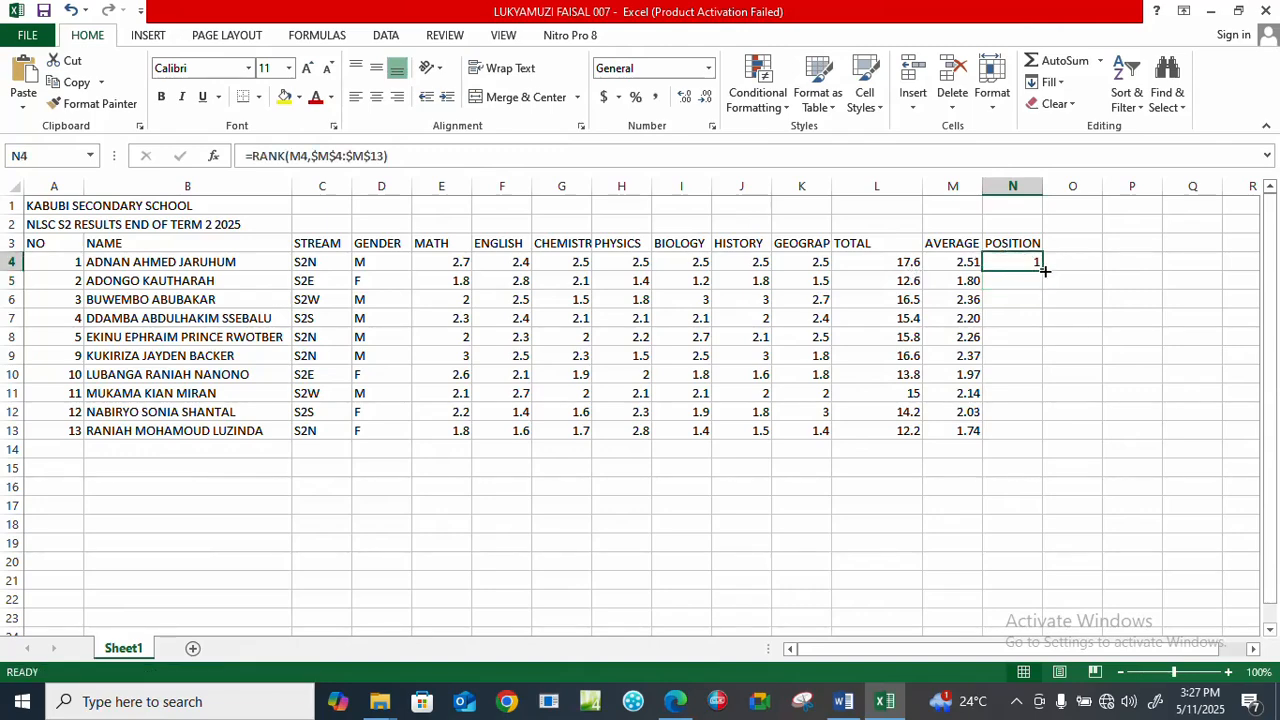
pyautogui.doubleClick(1044, 270)
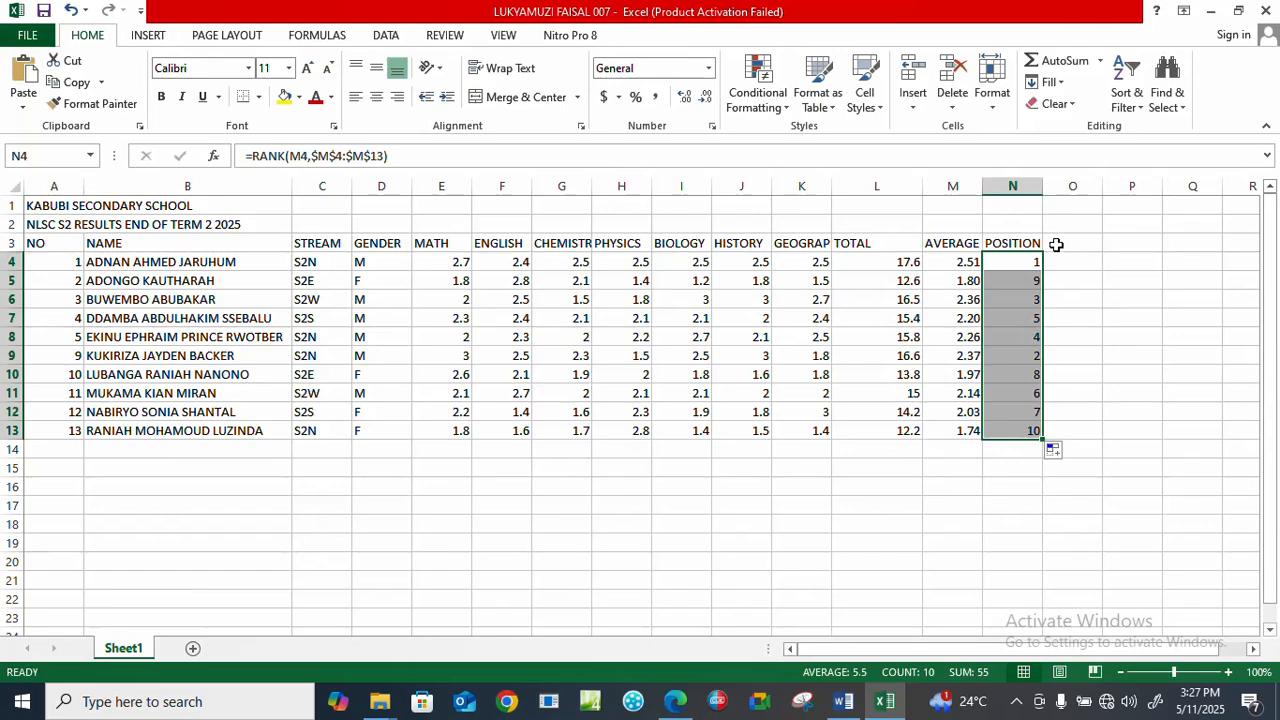
# Check the question paper in Edge, return to Excel, and enter the label WORST MARK in cell B14.
pyautogui.click(675, 702)
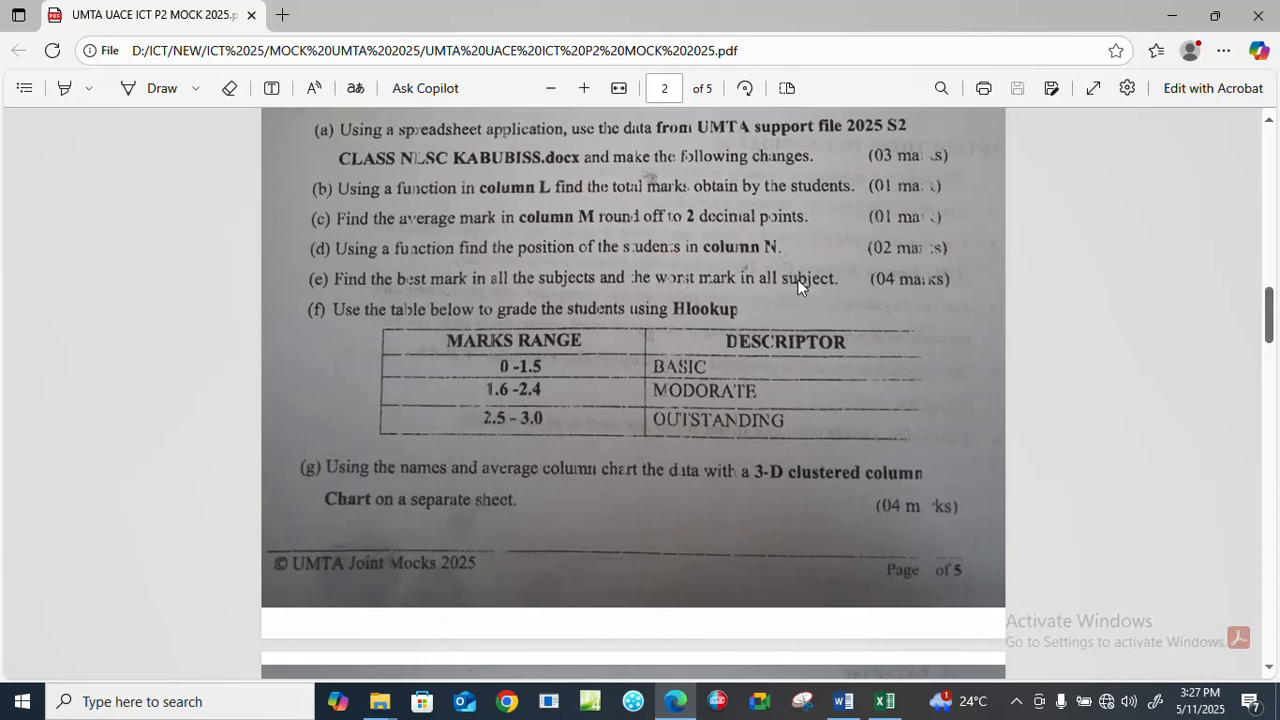
pyautogui.click(884, 702)
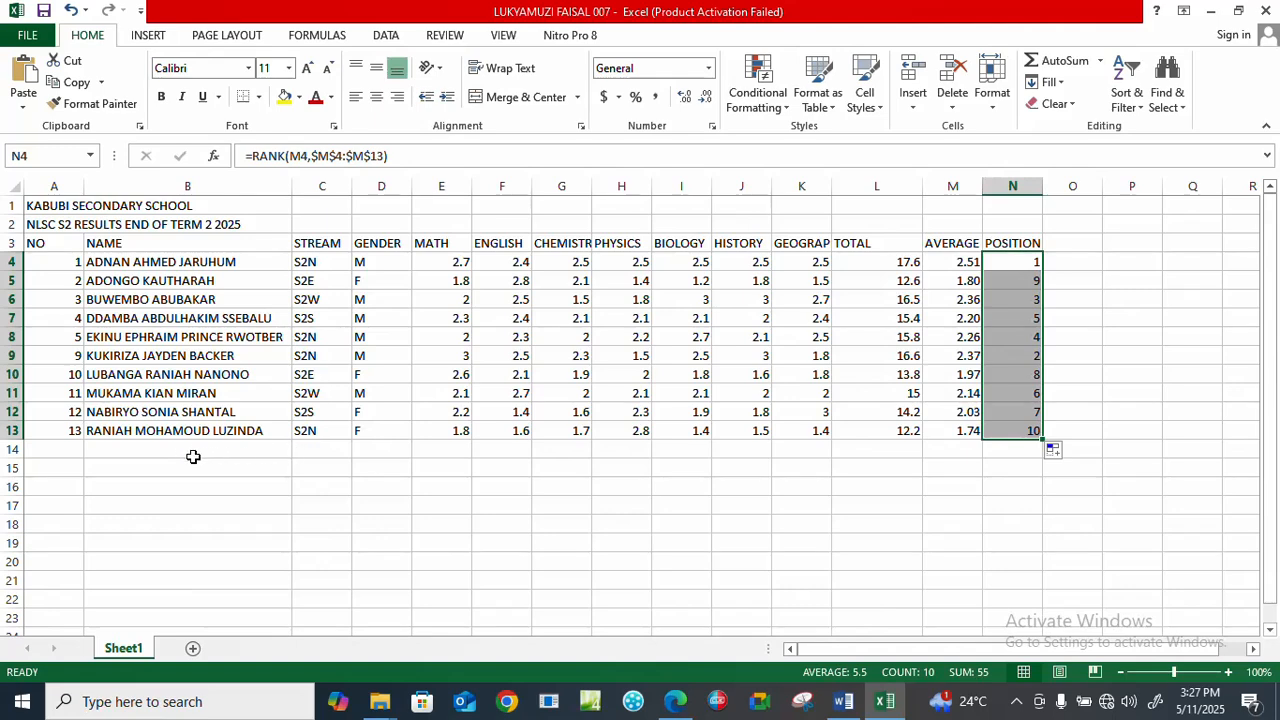
pyautogui.click(148, 449)
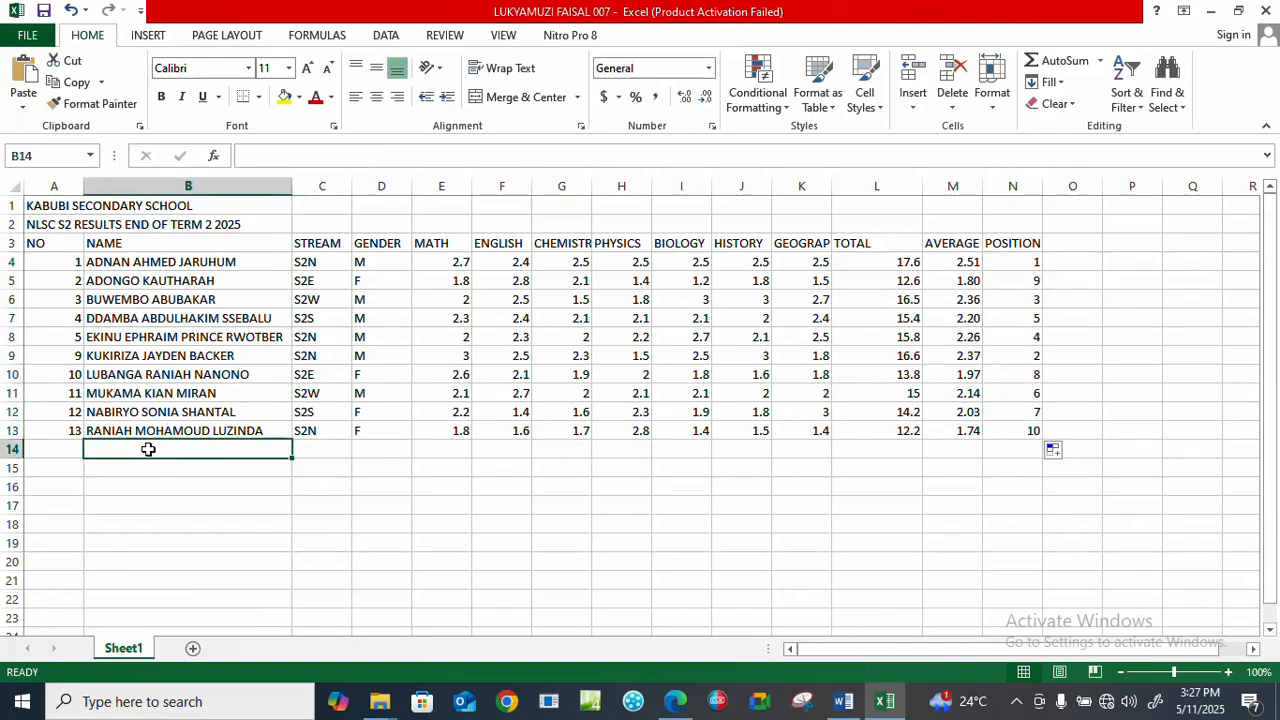
pyautogui.write('WORST ')
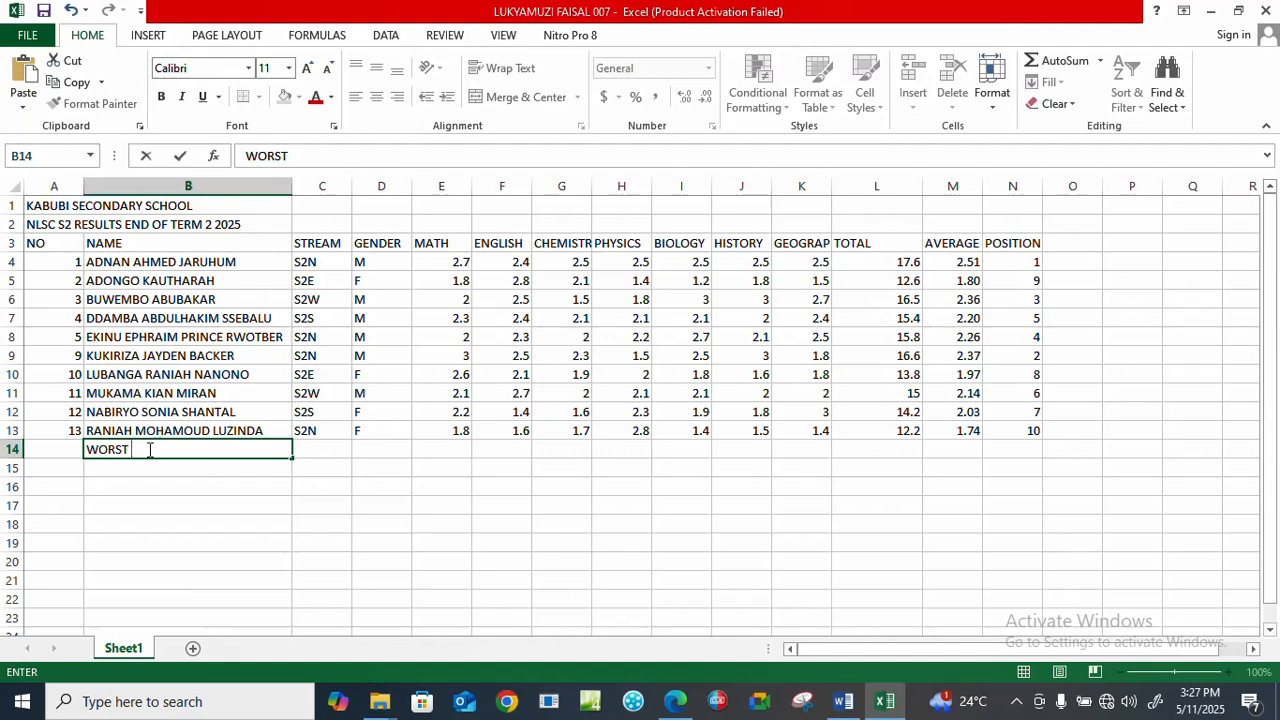
pyautogui.write('MARK')
# Enter the label BEST MARK in cell B15, below WORST MARK.
pyautogui.click(117, 474)
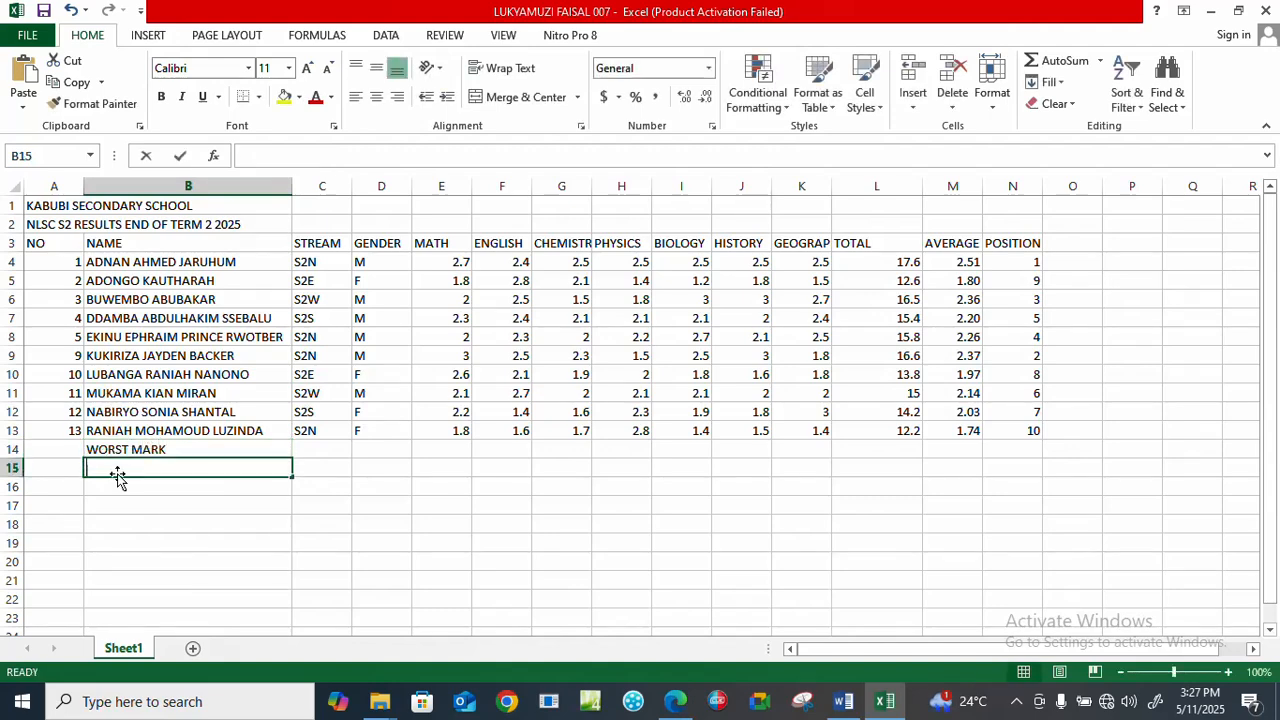
pyautogui.write('BEST MA')
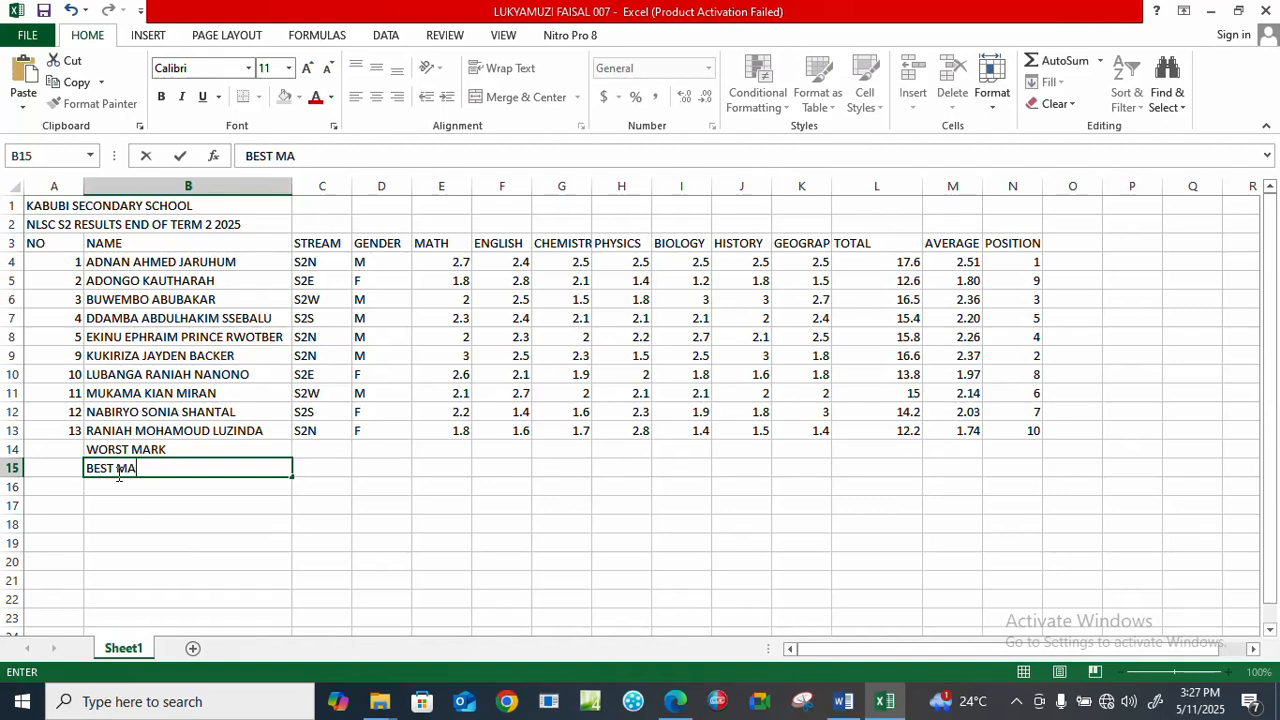
pyautogui.write('RK')
# Find the worst math mark in E14 with =MIN(E4:E13) and copy the formula across to K14 for the other subjects.
pyautogui.click(452, 446)
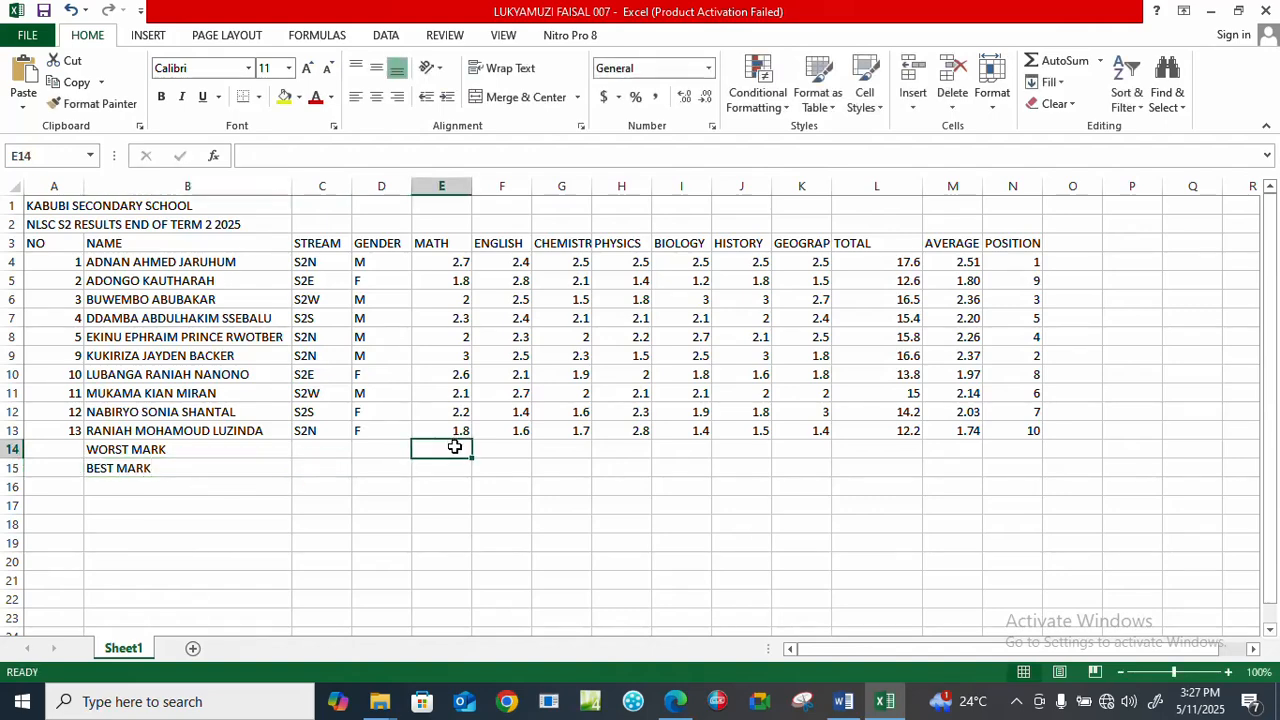
pyautogui.write('=')
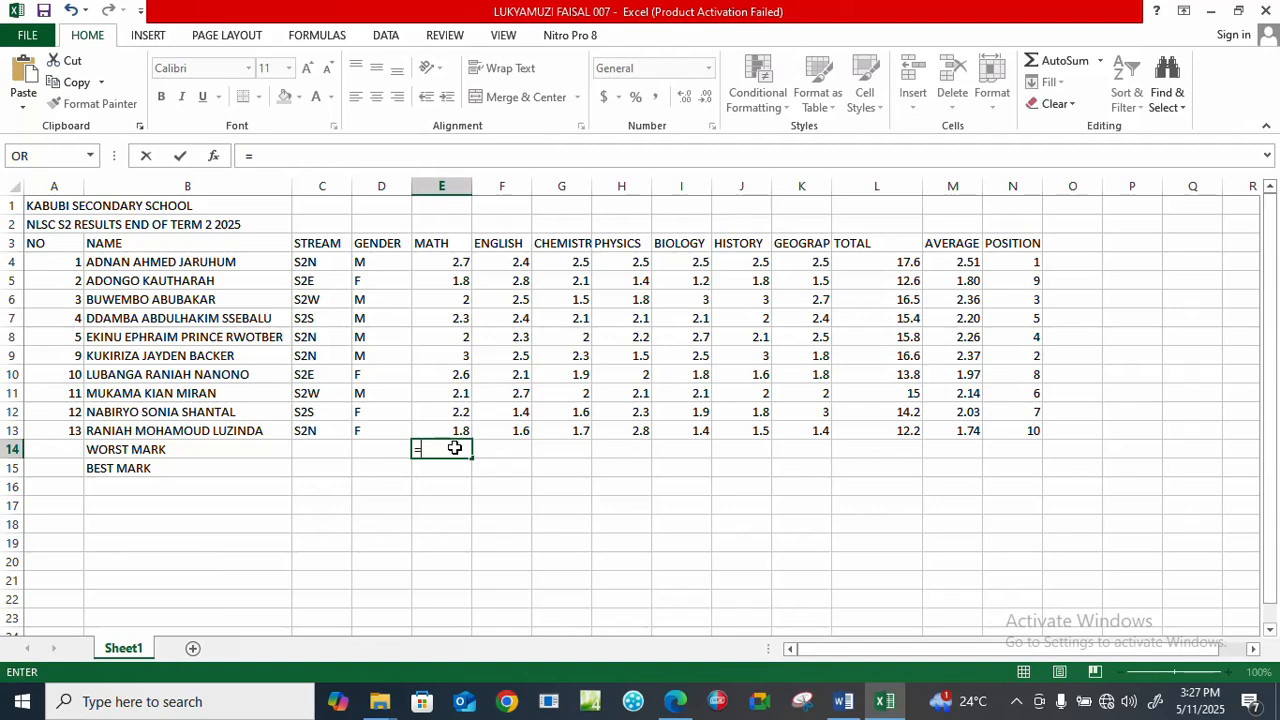
pyautogui.write('MIN')
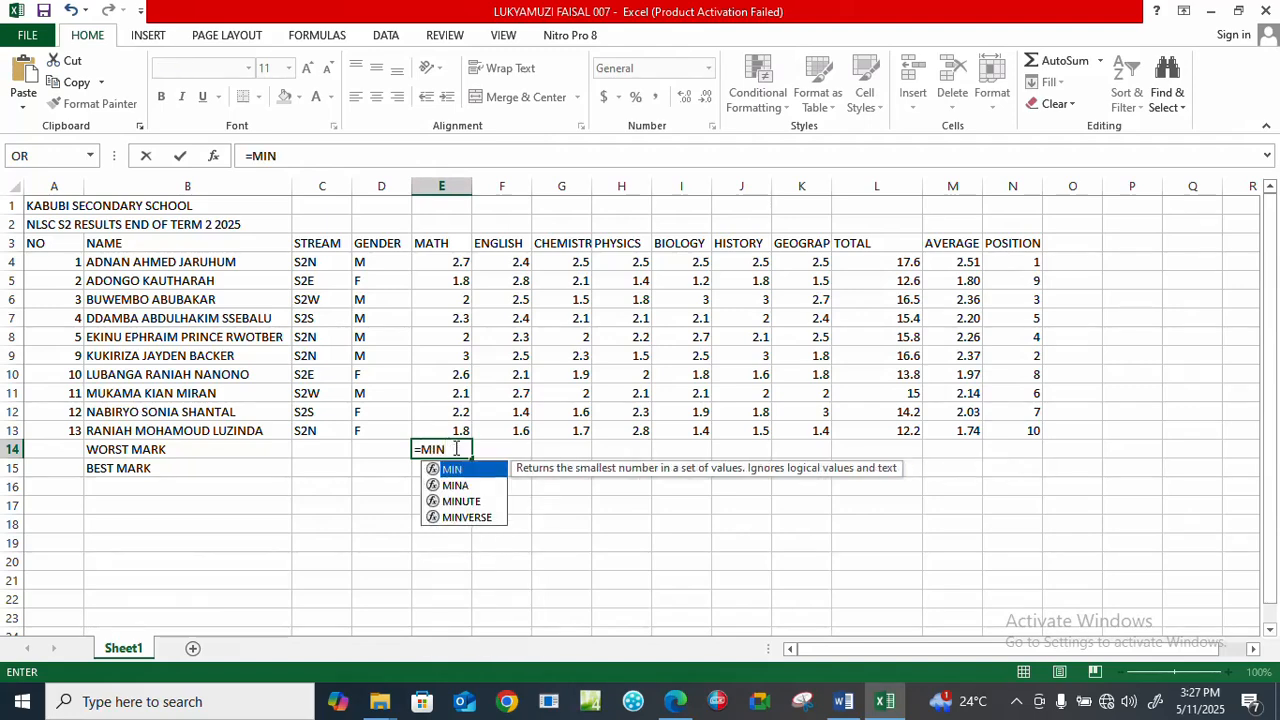
pyautogui.write('(')
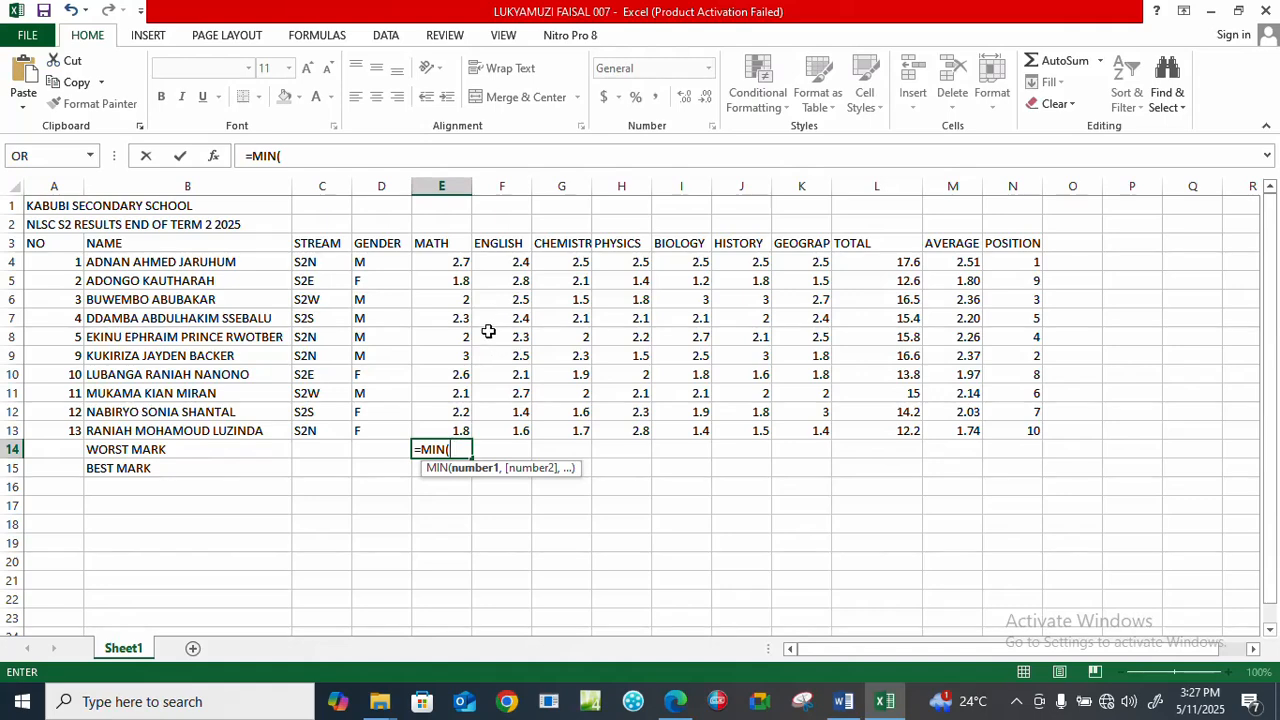
pyautogui.moveTo(446, 258); pyautogui.dragTo(447, 430)
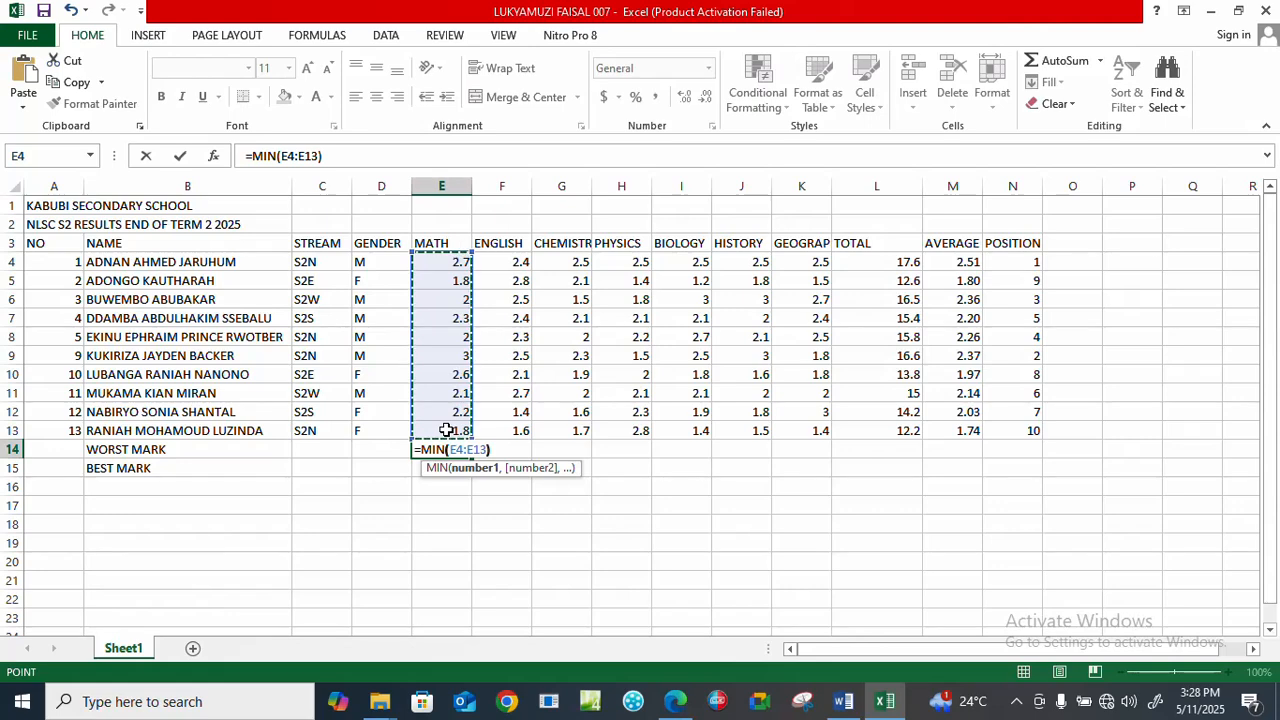
pyautogui.press('Return')
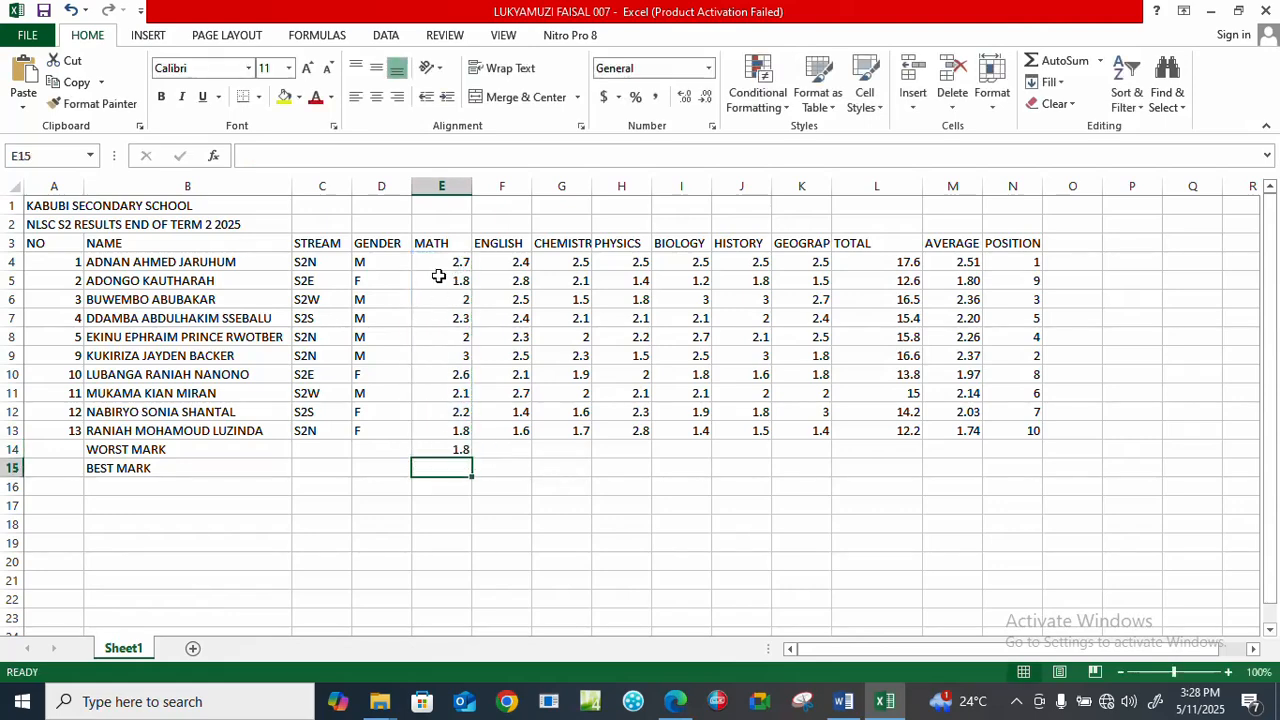
pyautogui.click(459, 449)
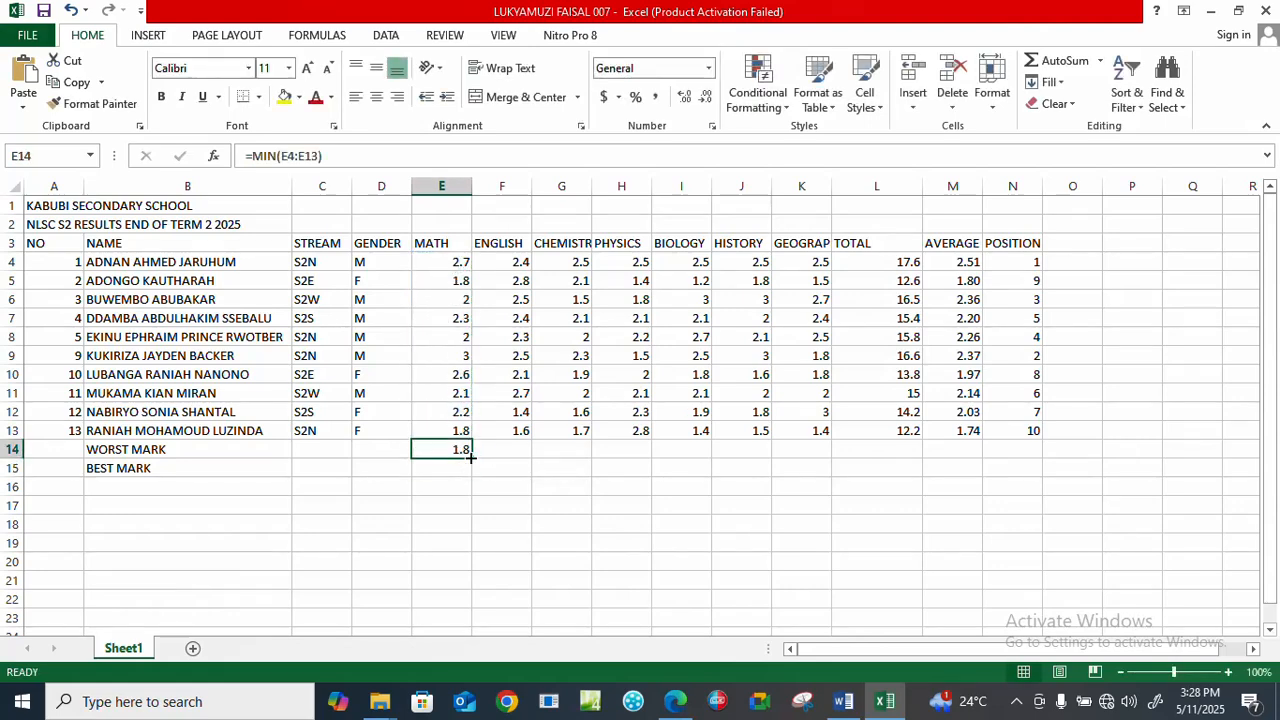
pyautogui.moveTo(472, 458); pyautogui.dragTo(790, 463)
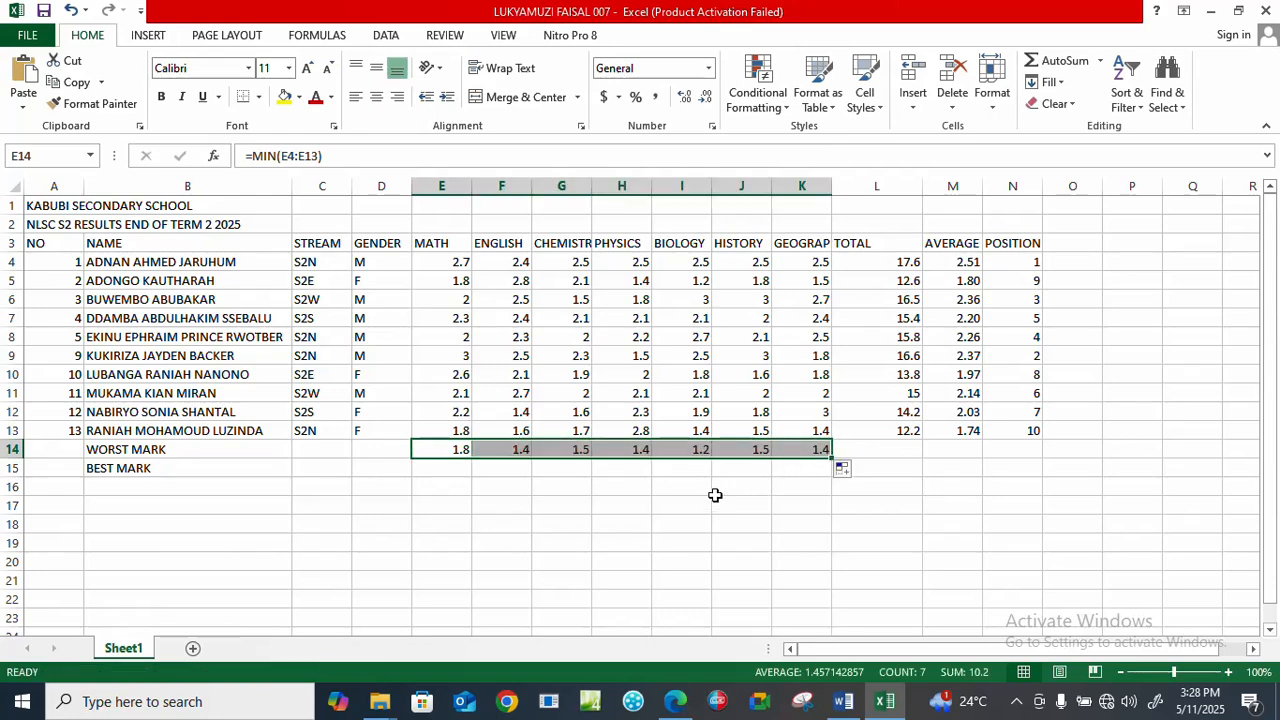
# Find the best math mark in E15 with =MAX(E4:E14) and copy the formula across to K15 for the other subjects.
pyautogui.click(435, 466)
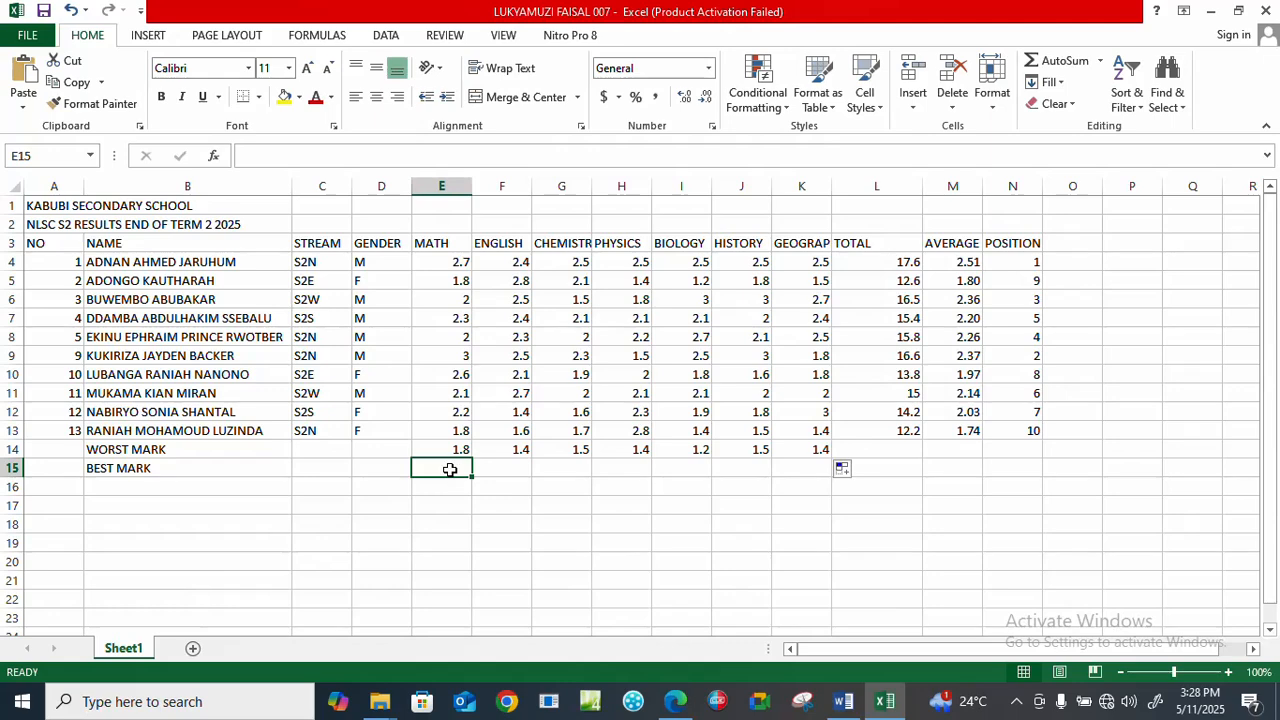
pyautogui.write('=')
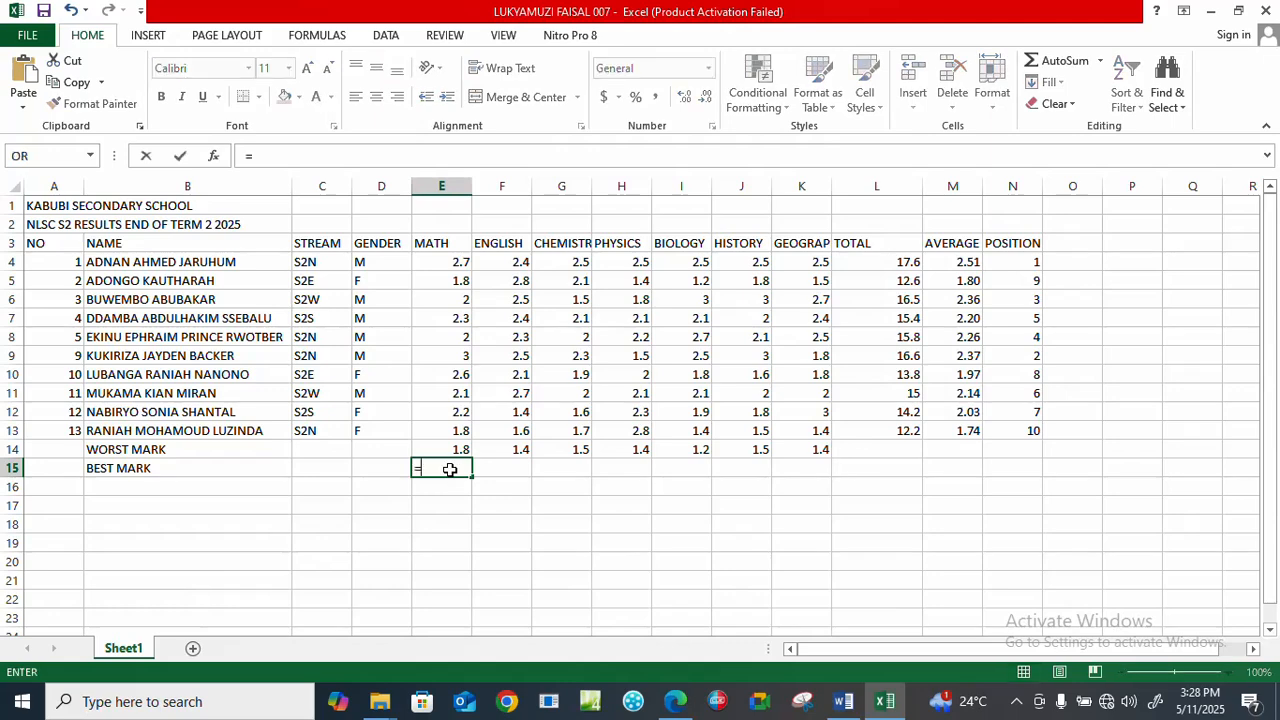
pyautogui.write('MAX')
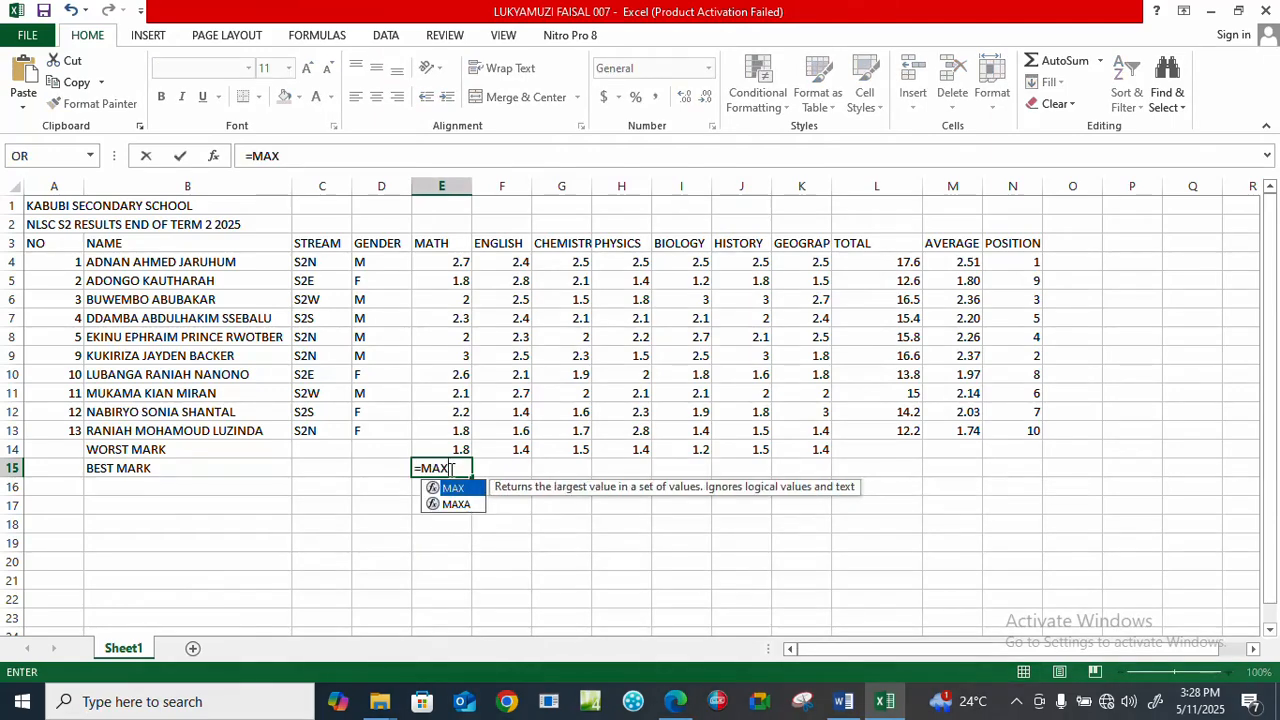
pyautogui.write('(')
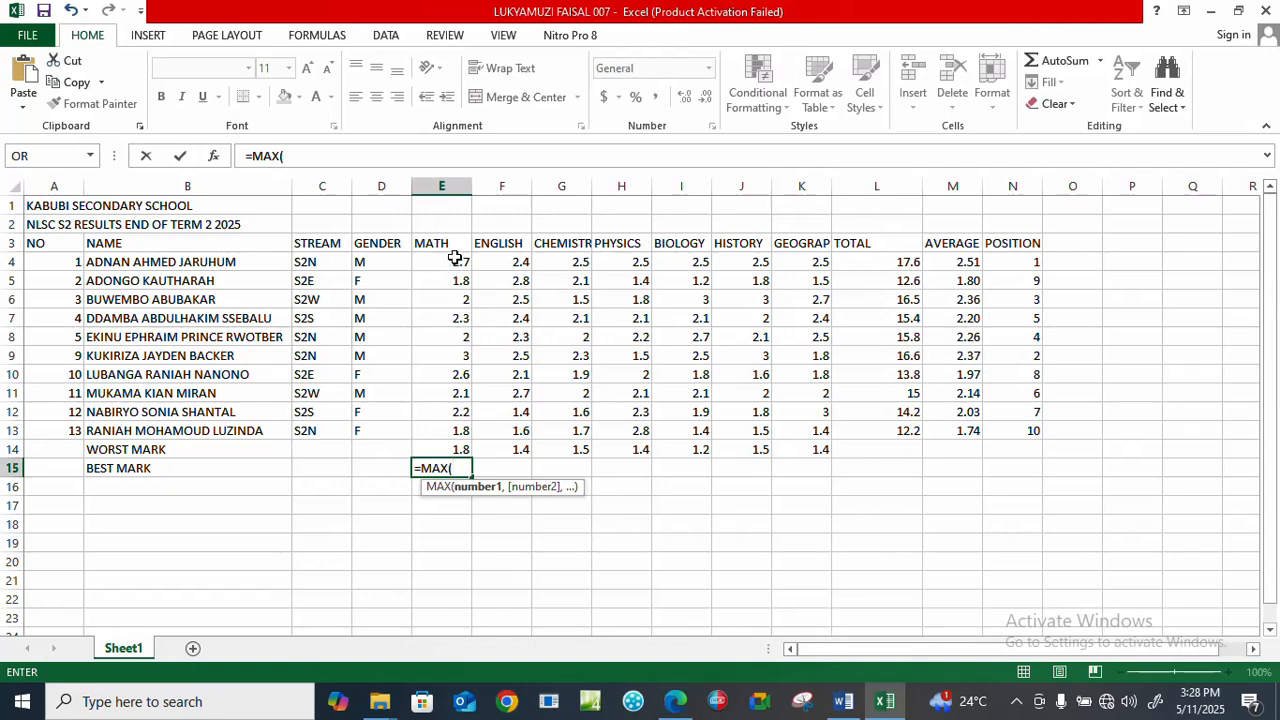
pyautogui.moveTo(455, 260); pyautogui.dragTo(455, 449)
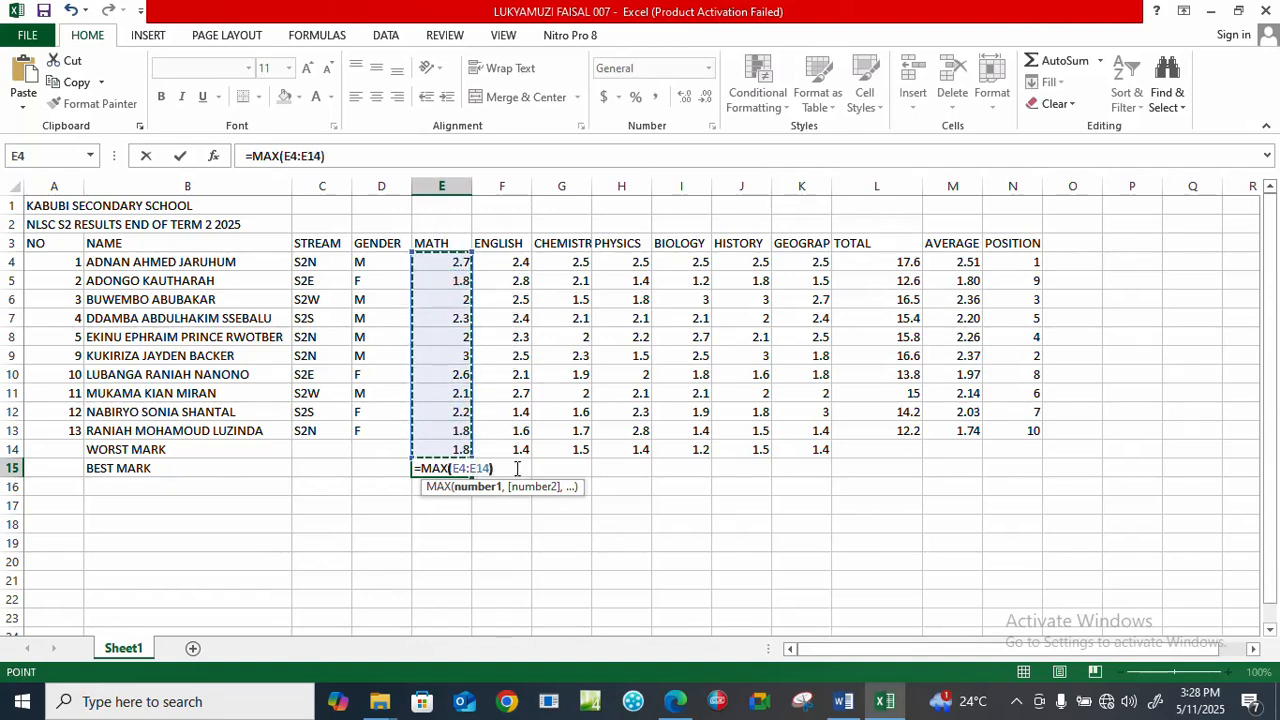
pyautogui.write(')')
pyautogui.press('Return')
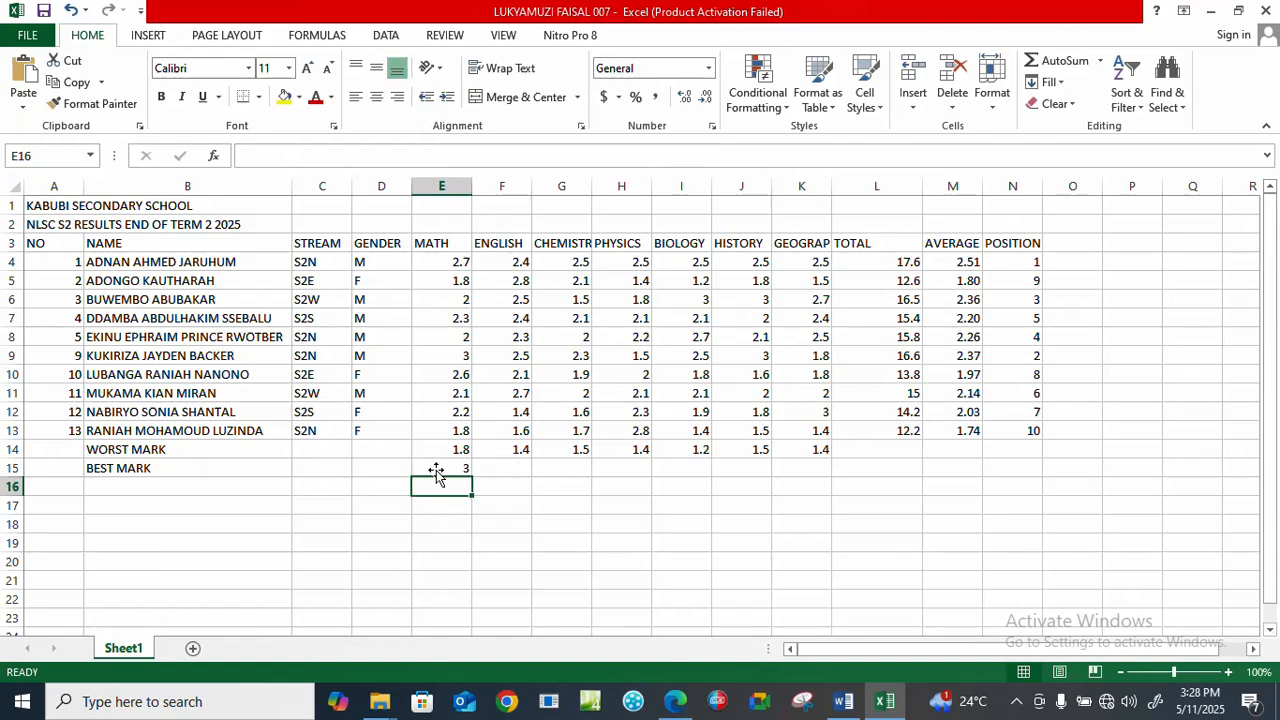
pyautogui.click(466, 470)
pyautogui.moveTo(471, 476); pyautogui.dragTo(832, 479)
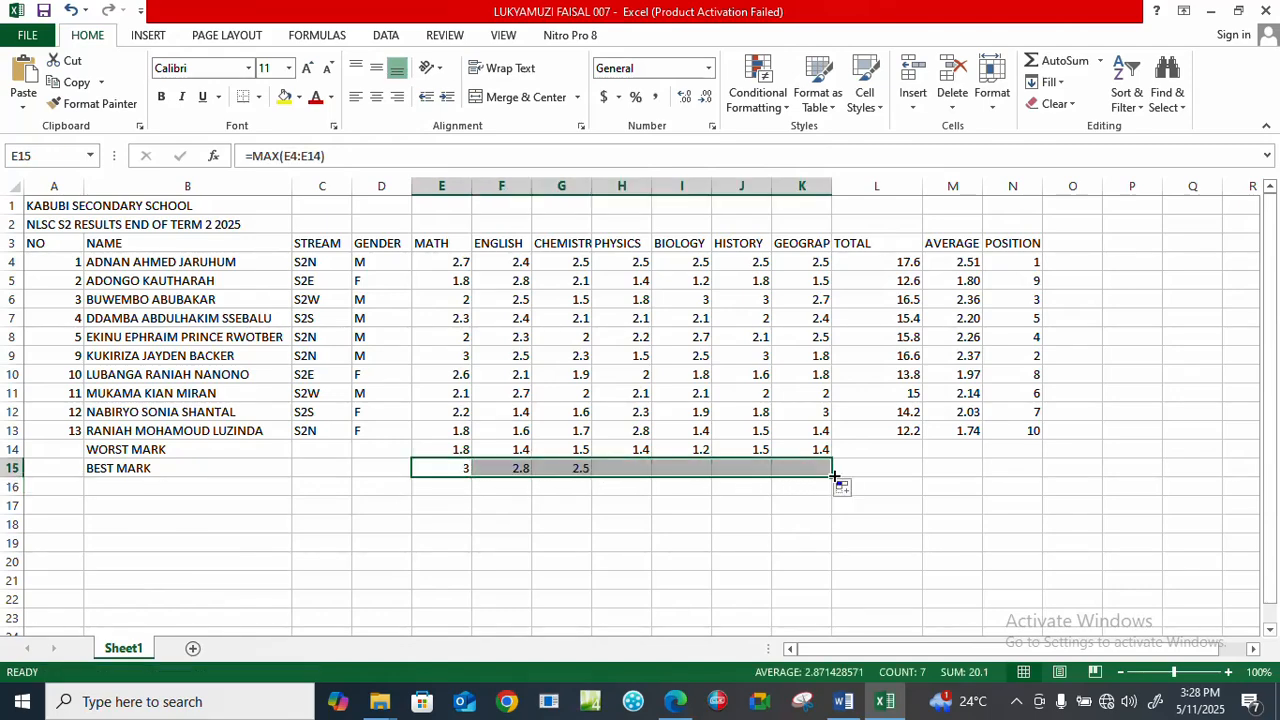
pyautogui.click(897, 466)
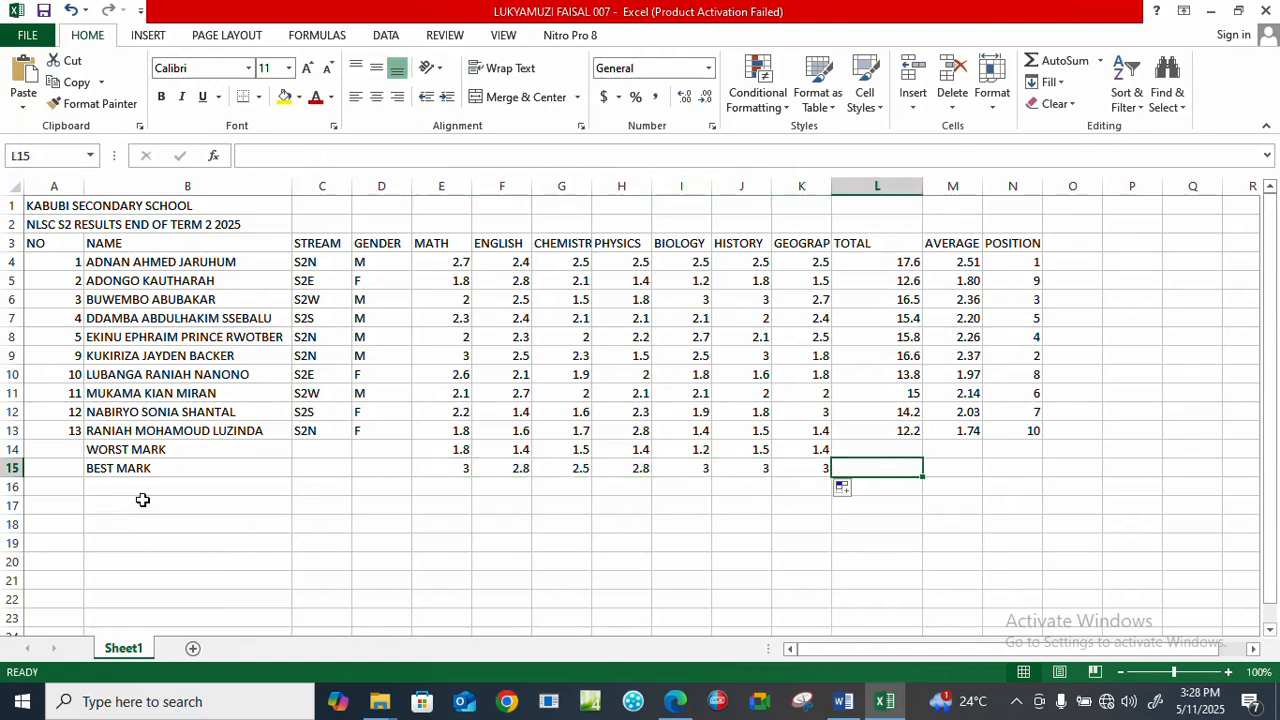
# Check the grading task in Edge, return to Excel, and enter the labels MARKS RANGE in B16 and DESCRIPTOR in B17.
pyautogui.click(676, 701)
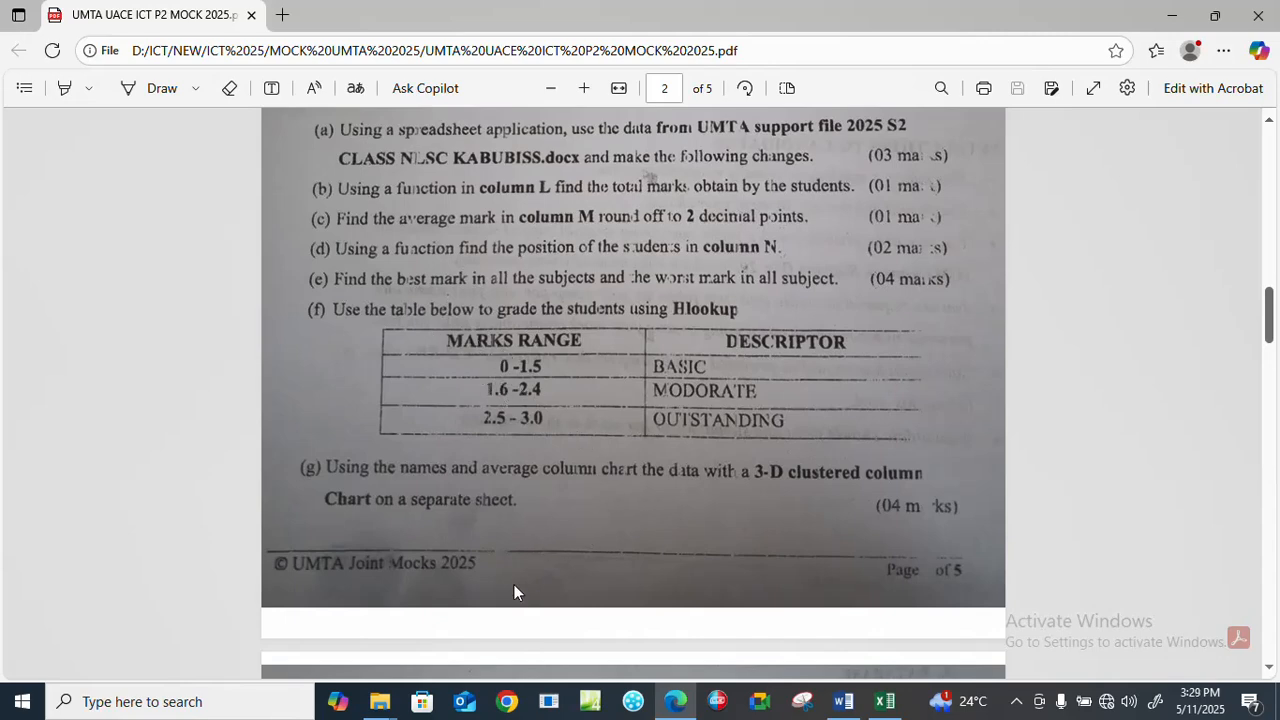
pyautogui.click(884, 701)
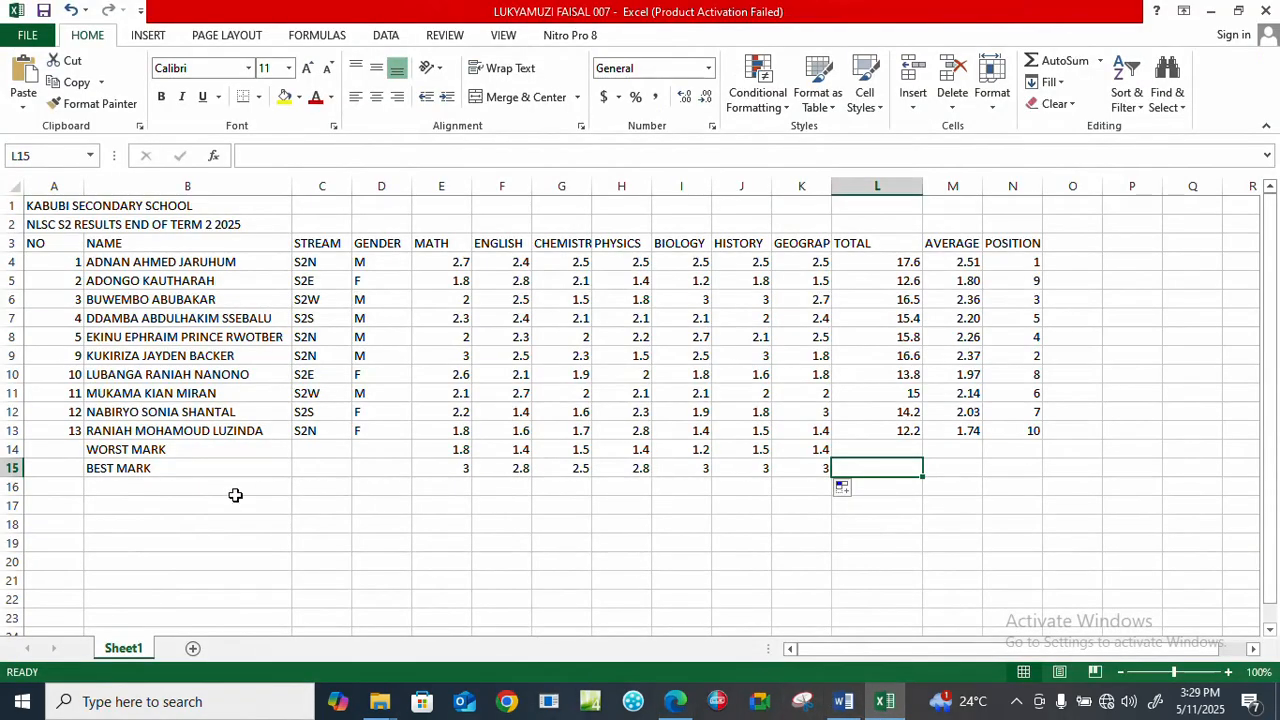
pyautogui.click(152, 488)
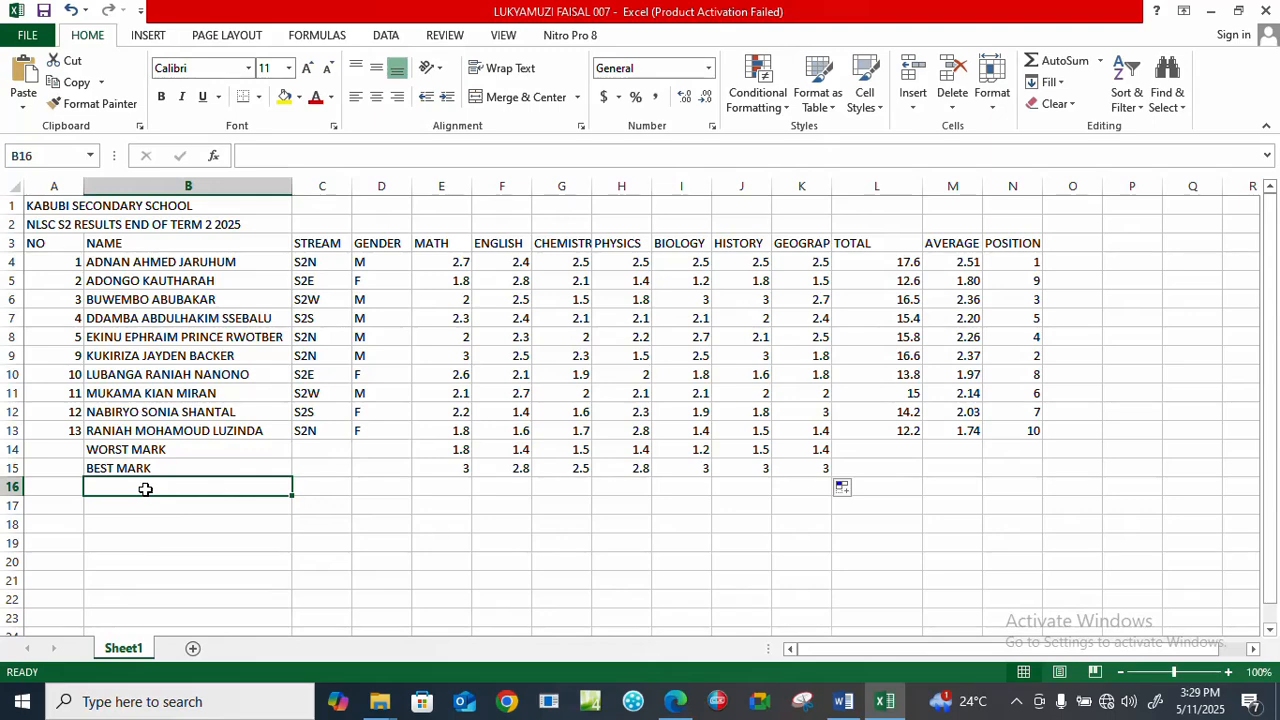
pyautogui.write('MAR')
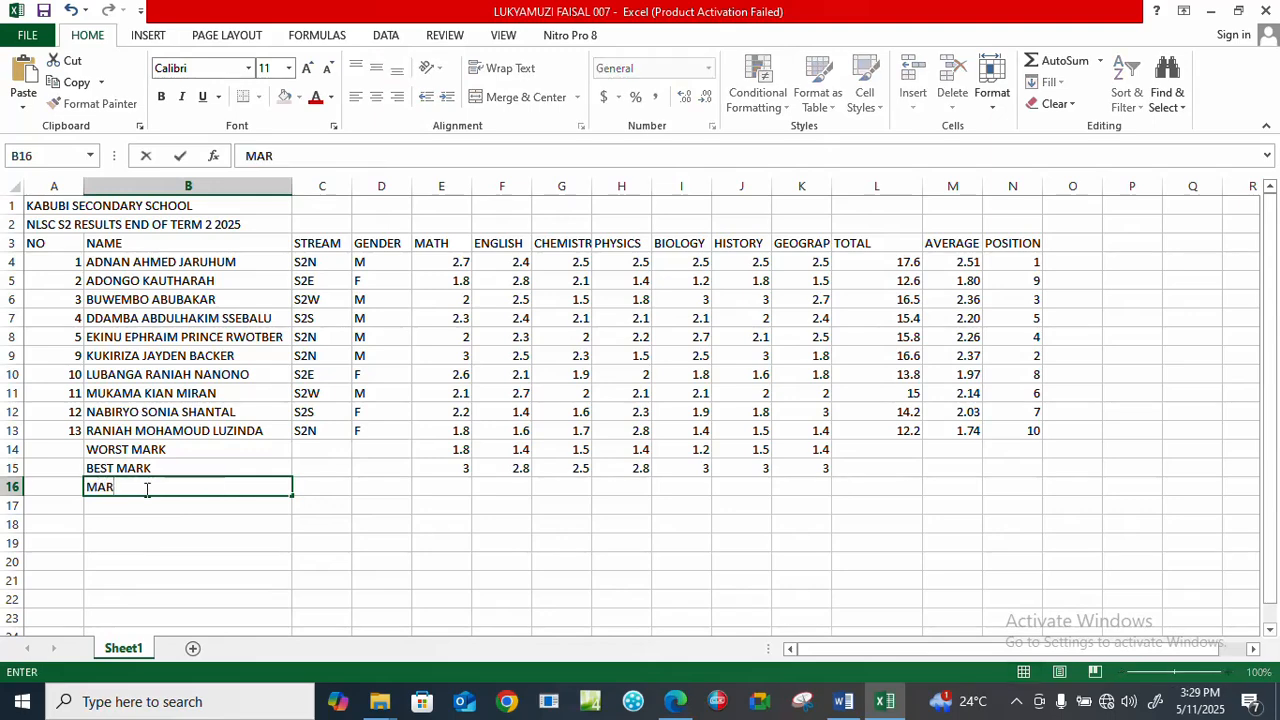
pyautogui.write('KS RANGE')
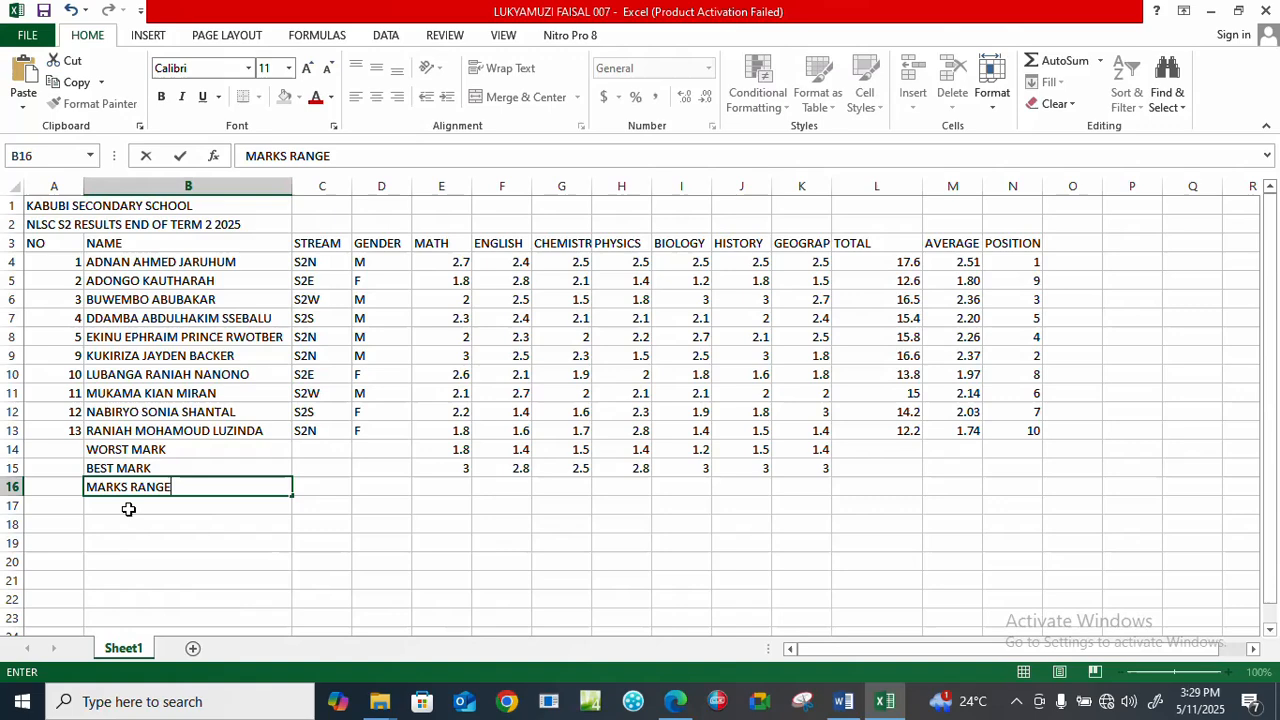
pyautogui.click(127, 506)
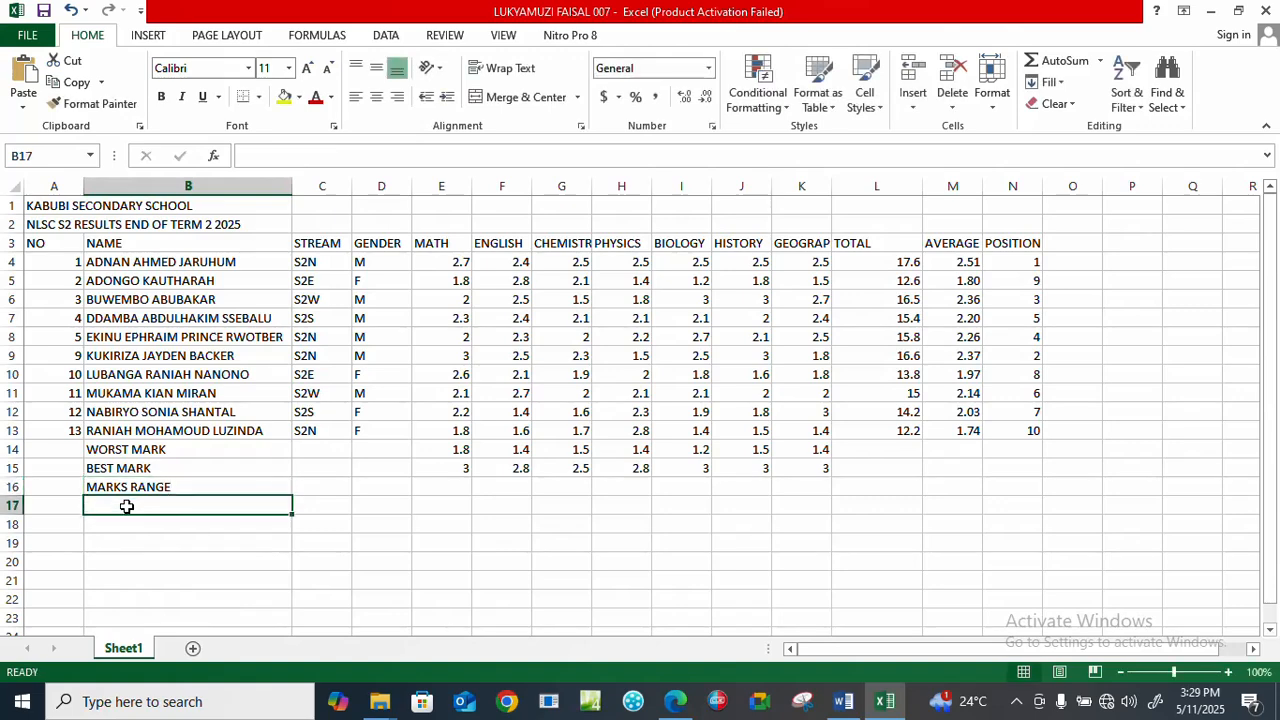
pyautogui.write('DE')
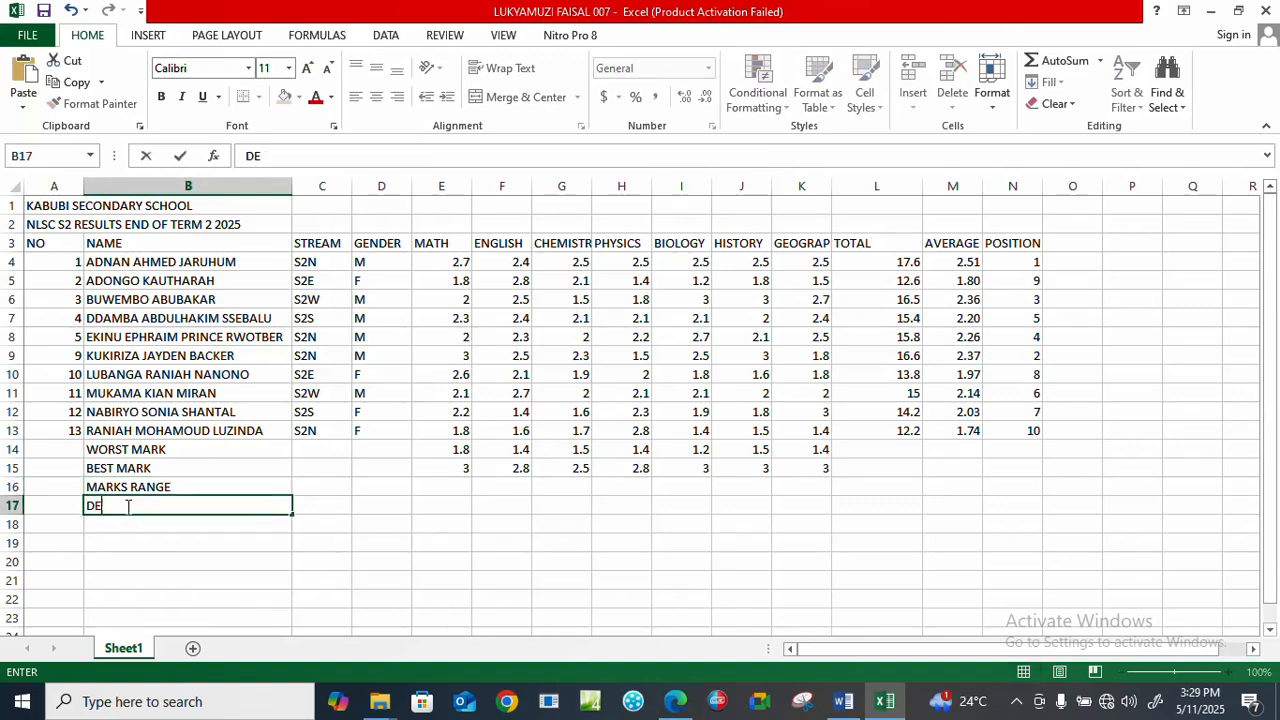
pyautogui.write('SCRIPTOR')
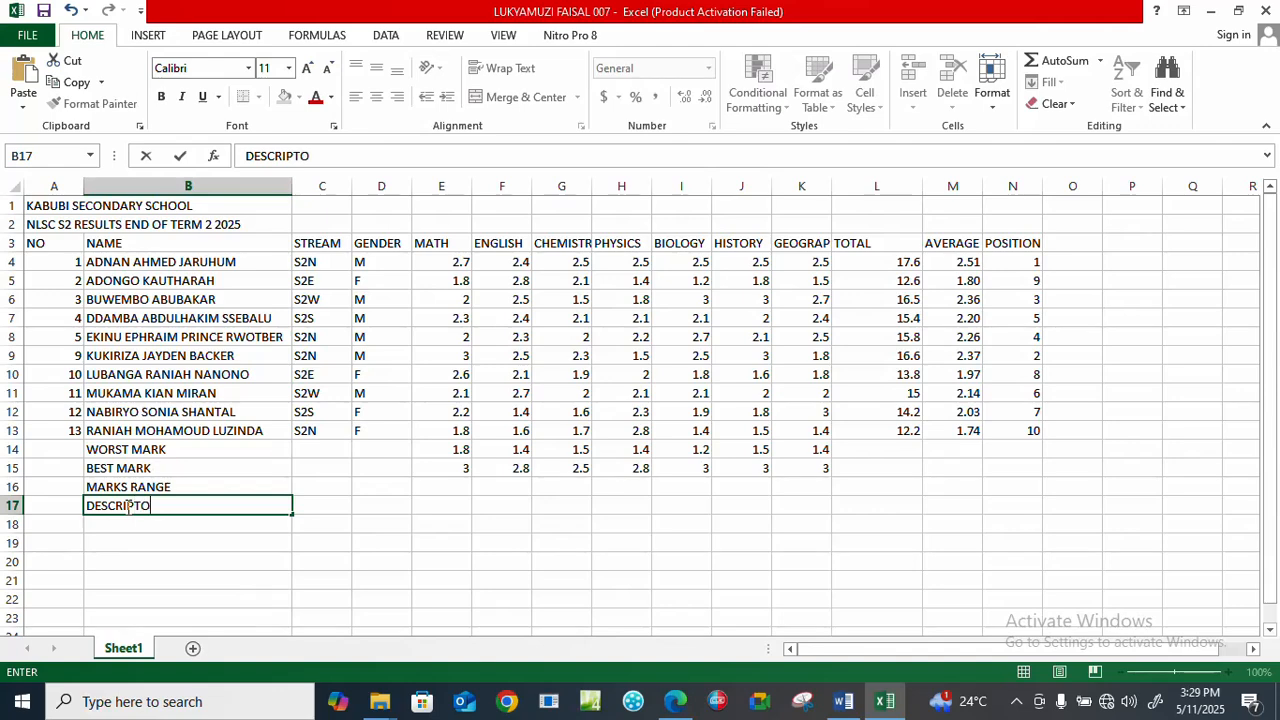
# Check the marks ranges in Edge, return to Excel, and enter the lower limits 0 in C16 and 1.6 in D16.
pyautogui.click(318, 487)
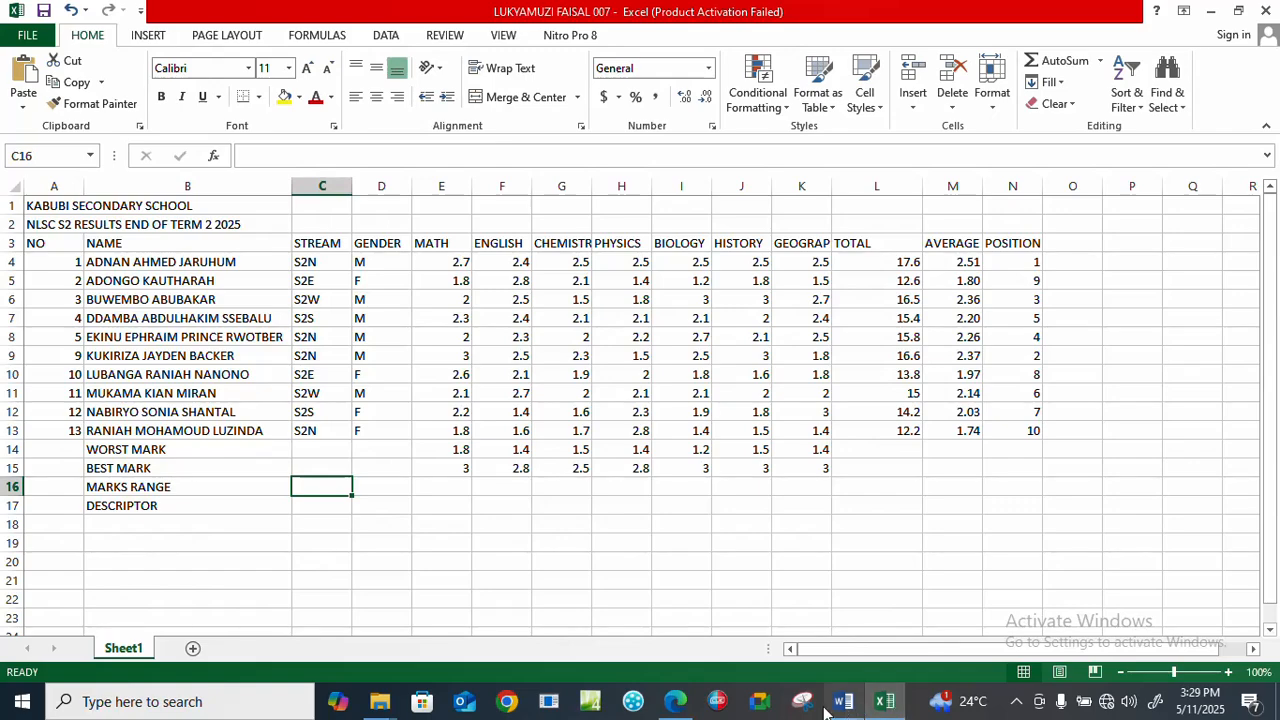
pyautogui.click(676, 701)
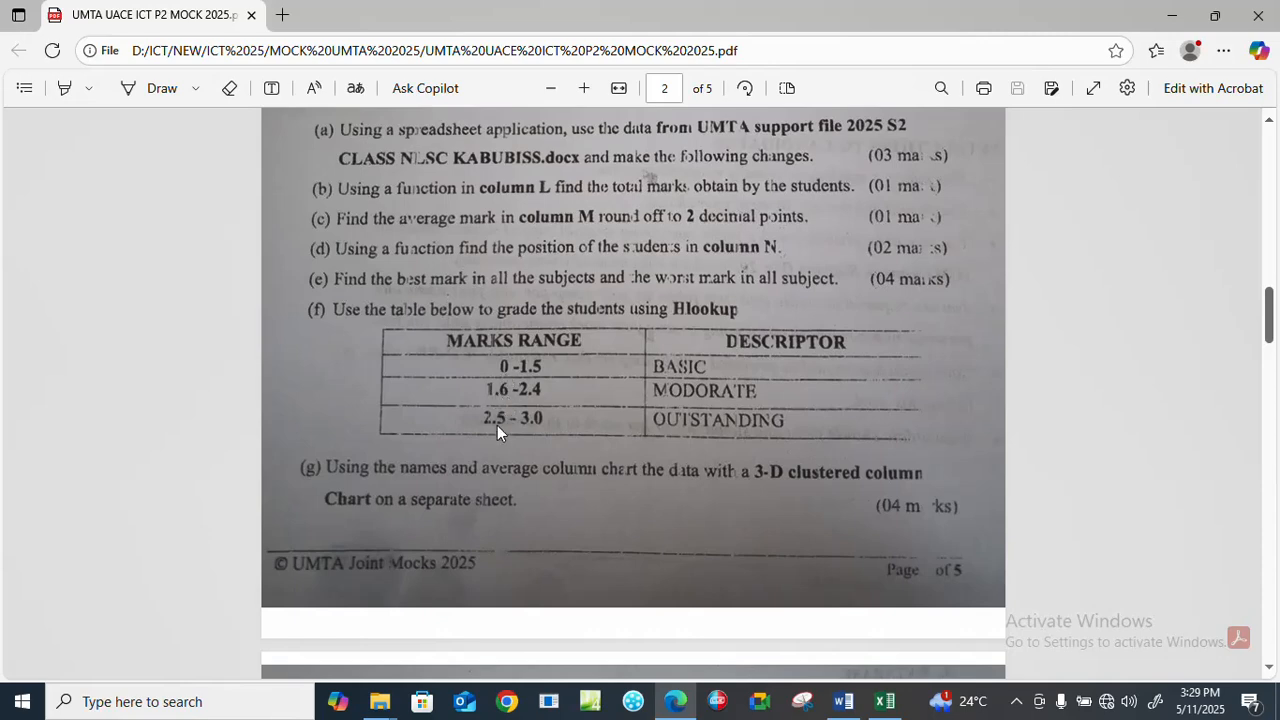
pyautogui.click(884, 701)
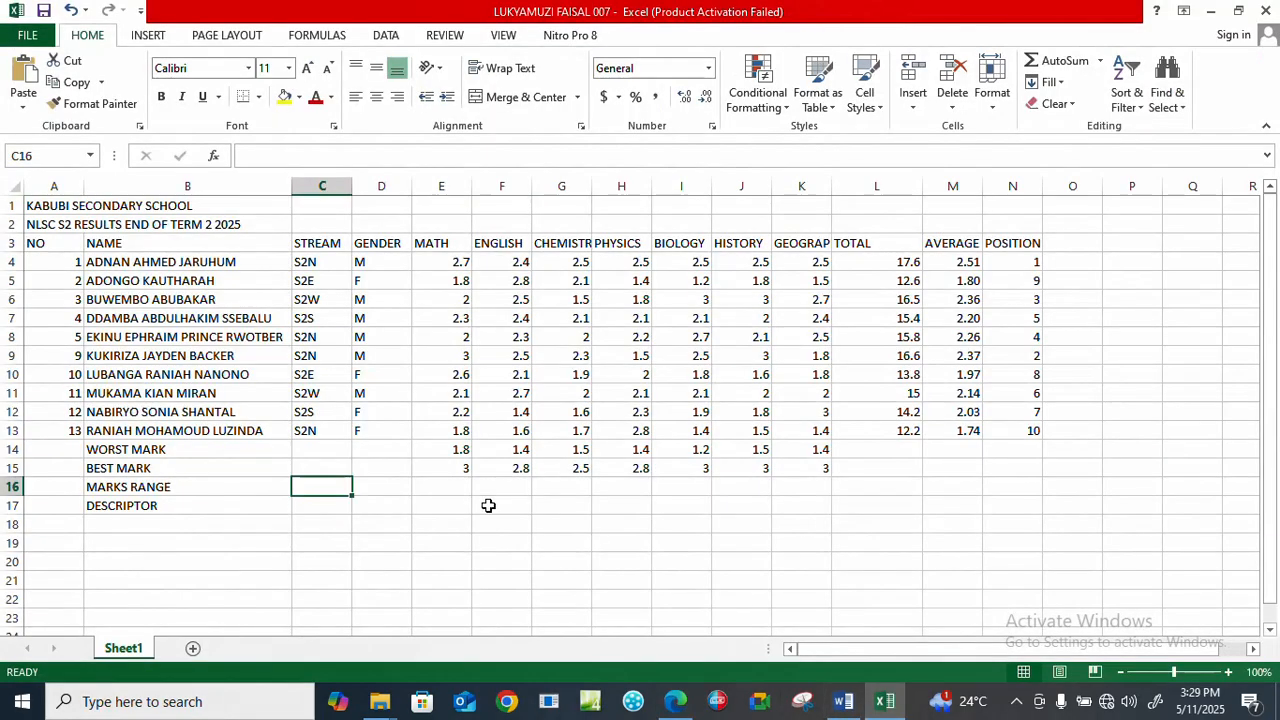
pyautogui.write('0')
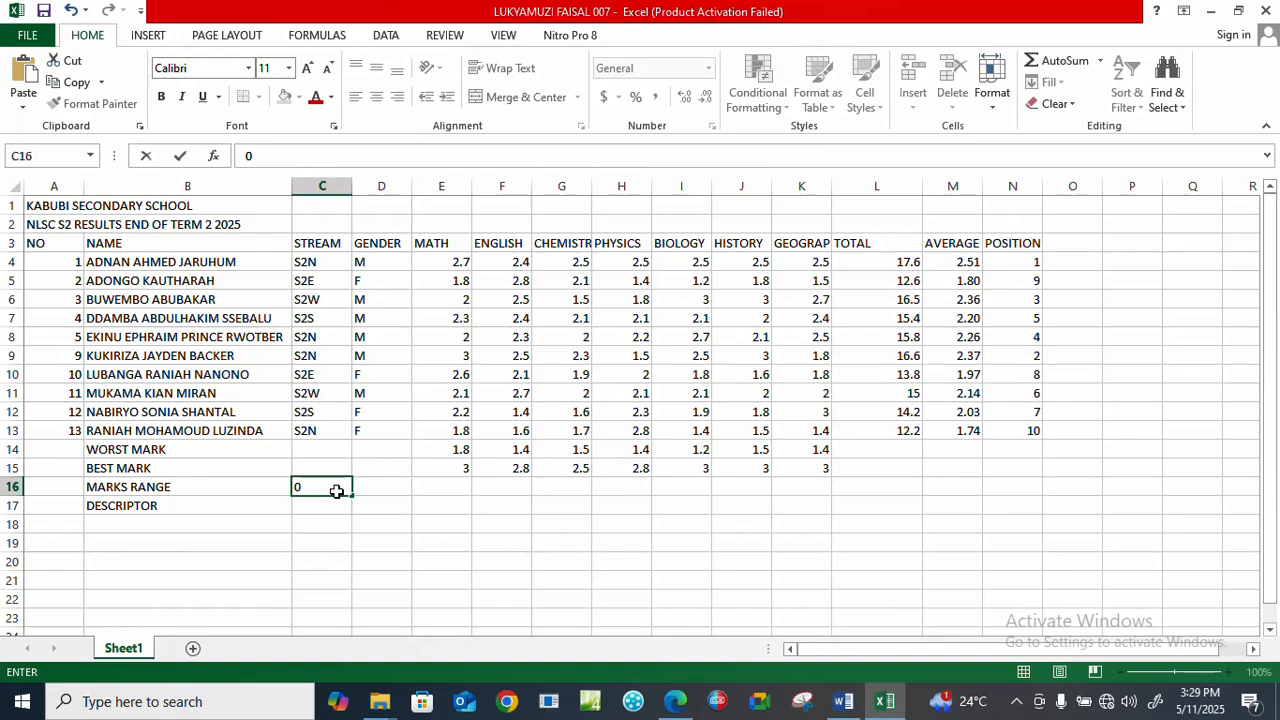
pyautogui.click(371, 481)
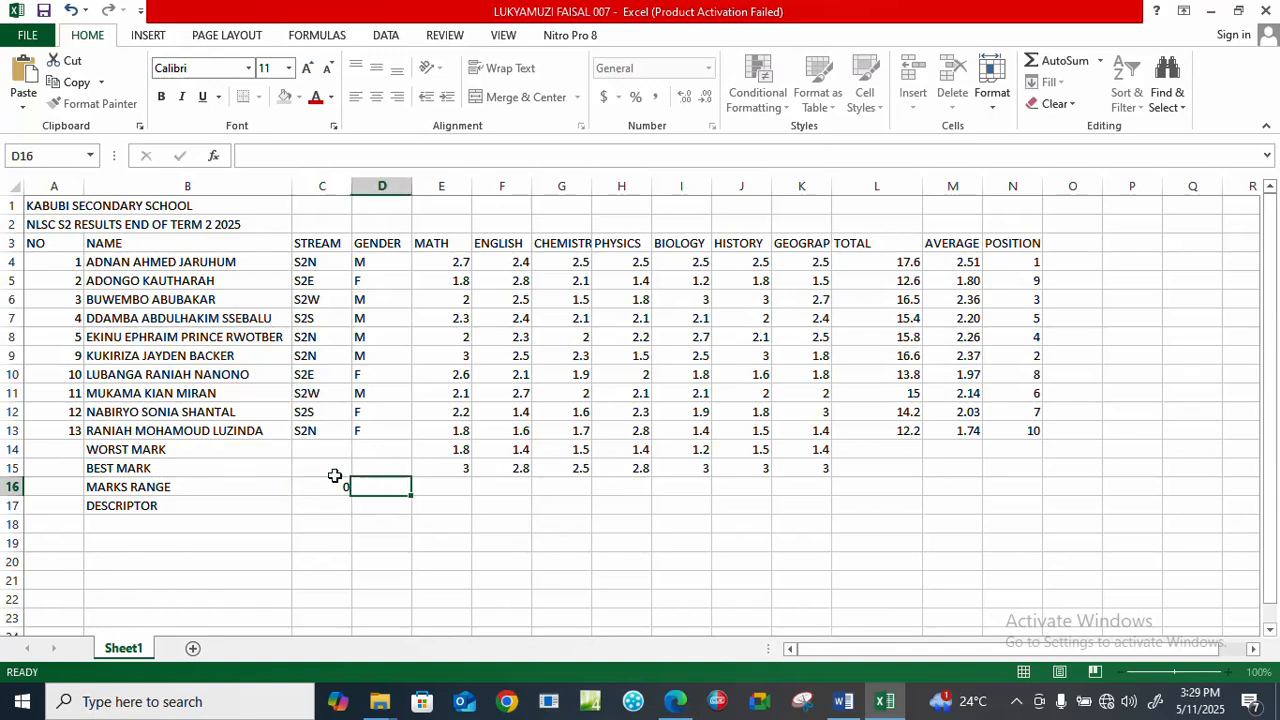
pyautogui.write('1.5=')
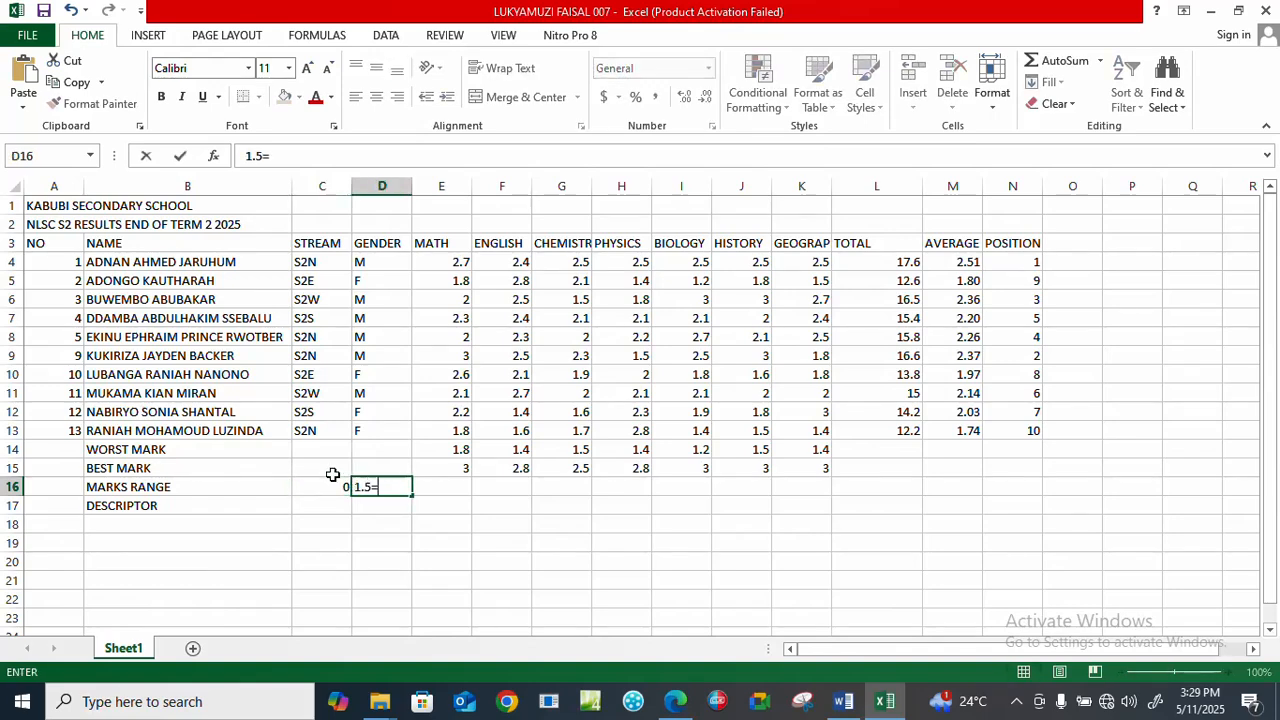
pyautogui.press('BackSpace')
pyautogui.press('BackSpace')
pyautogui.write('6')
# Recheck the question paper in Edge, return to Excel, and enter the lower limit 2.5 in E16.
pyautogui.click(430, 487)
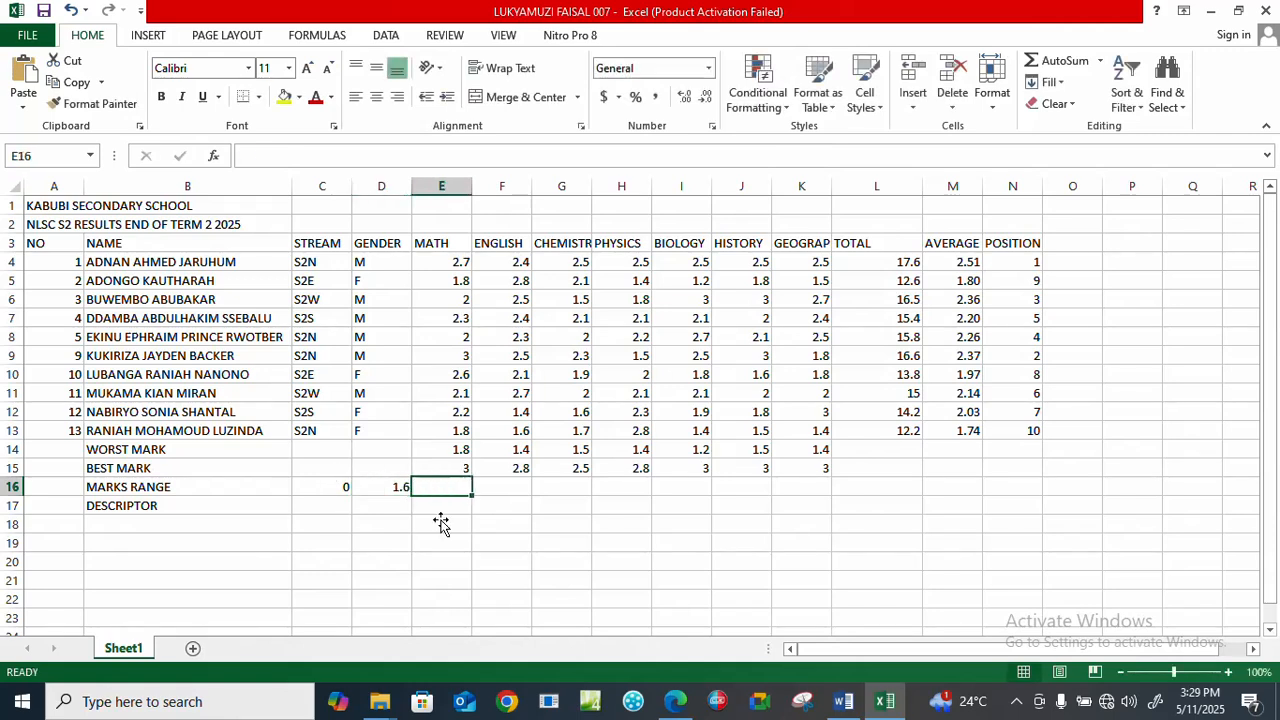
pyautogui.click(676, 701)
pyautogui.click(676, 701)
pyautogui.write('2.5')
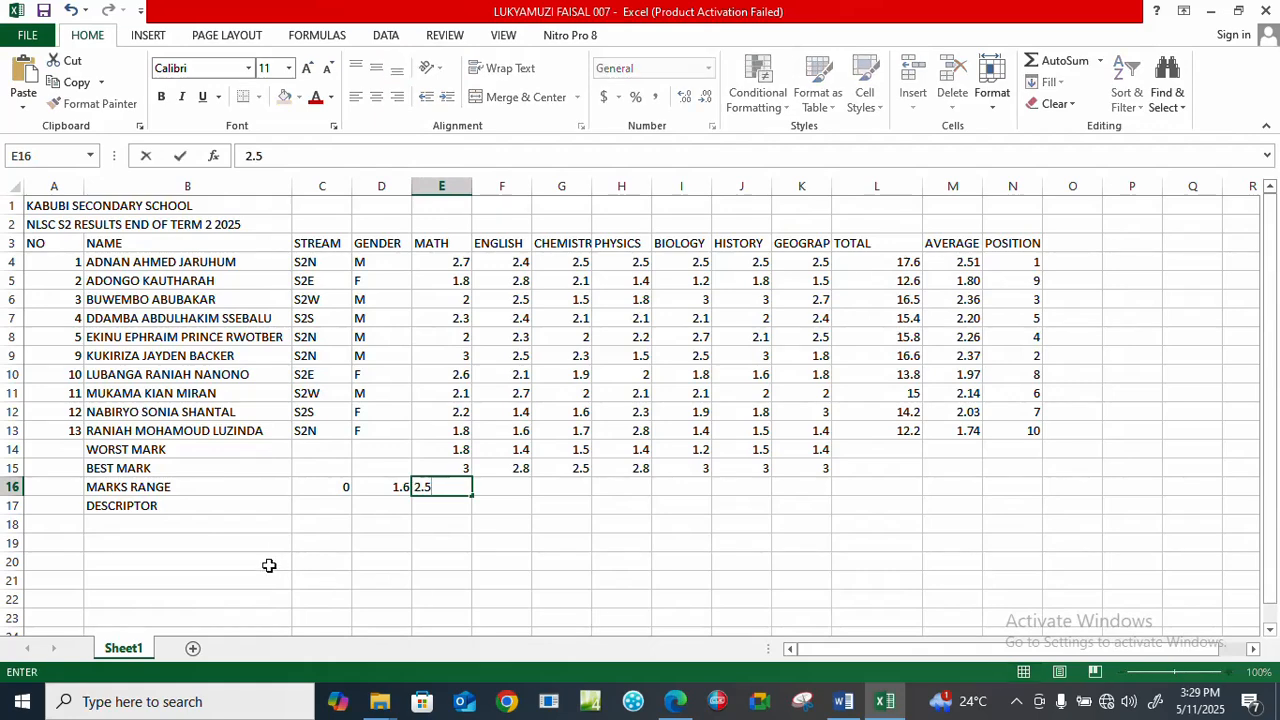
pyautogui.click(321, 505)
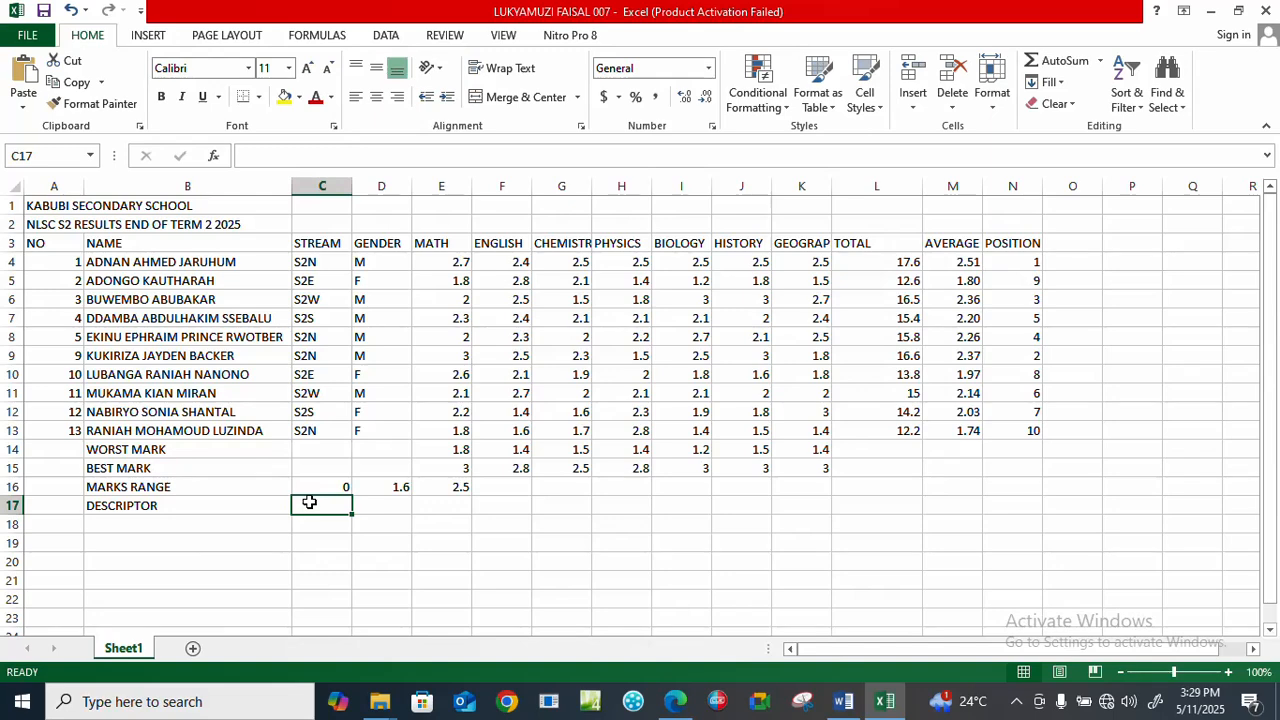
# Enter the descriptors BASIC in C17, MODERATE in D17 and OUTSTANDING in E17.
pyautogui.write('BASIC')
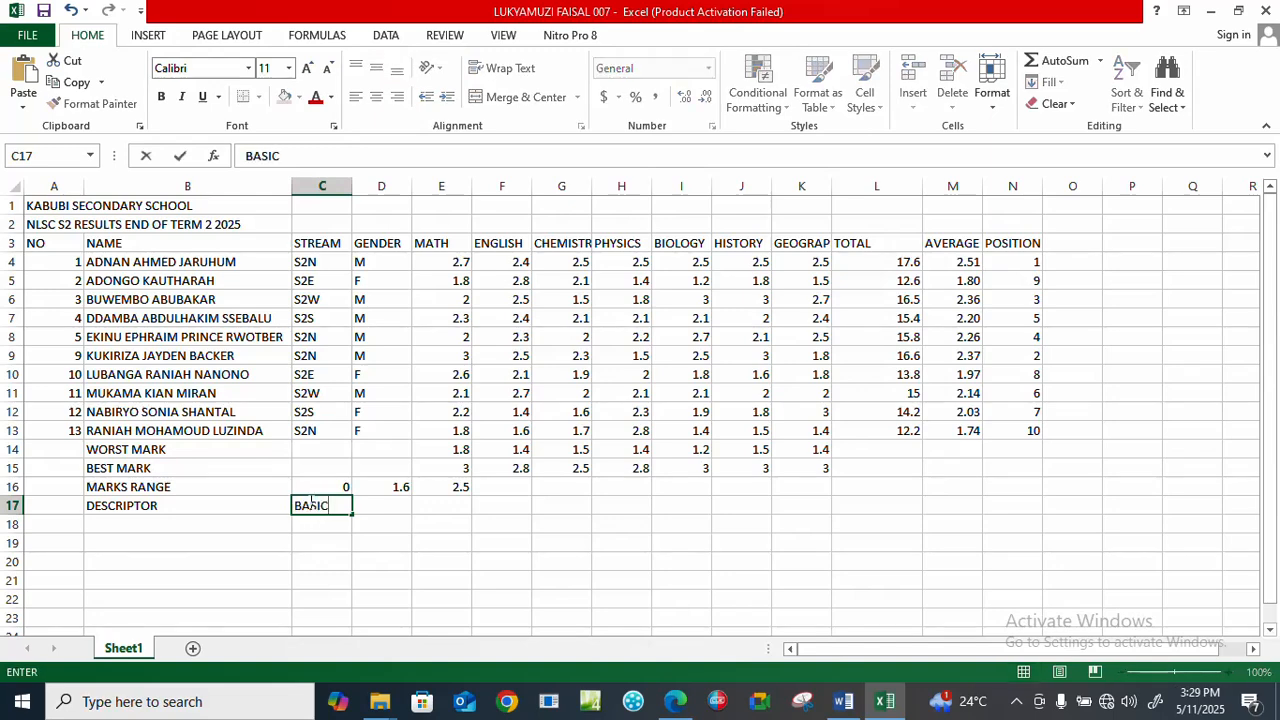
pyautogui.press('Tab')
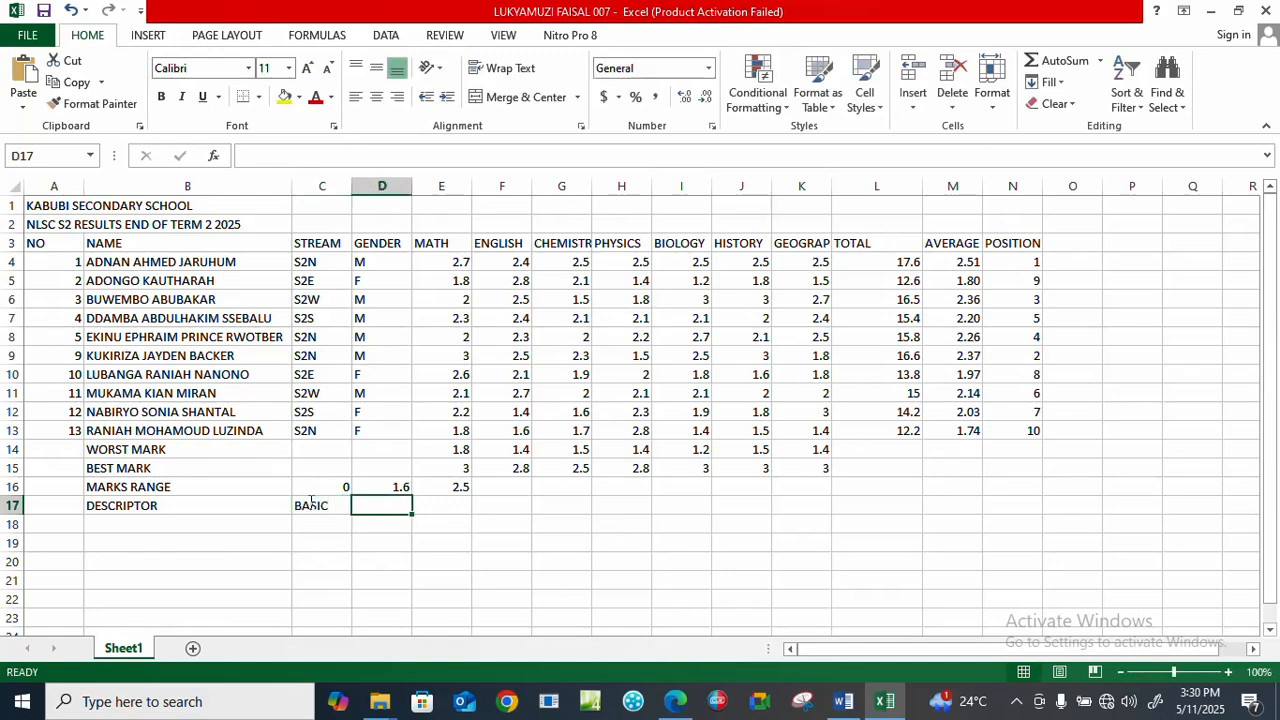
pyautogui.write('MODERATE')
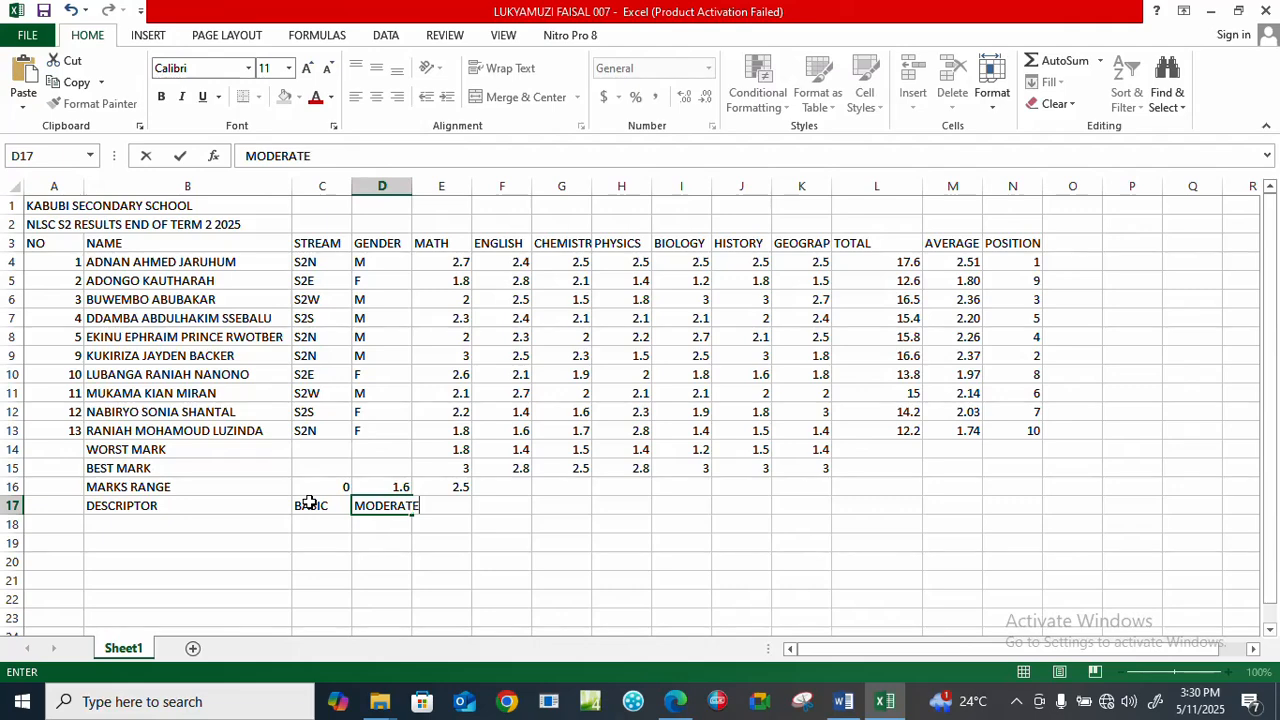
pyautogui.press('Tab')
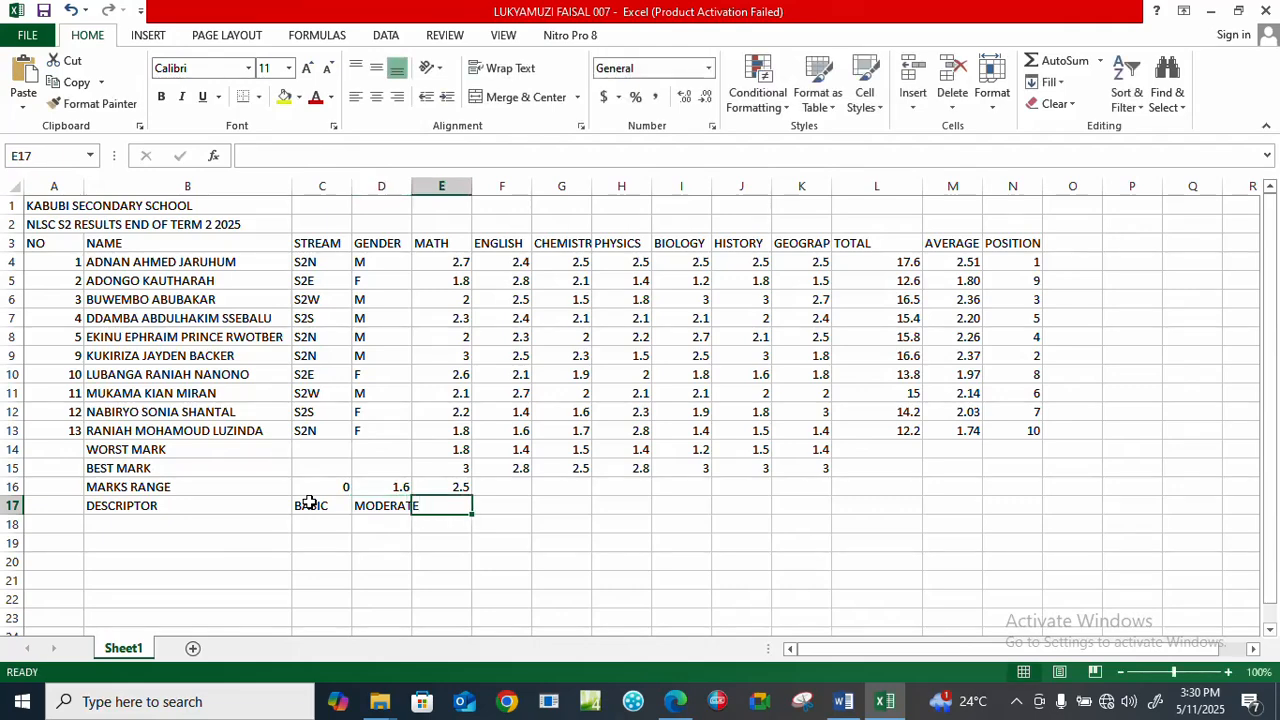
pyautogui.write('OUTSTANDING')
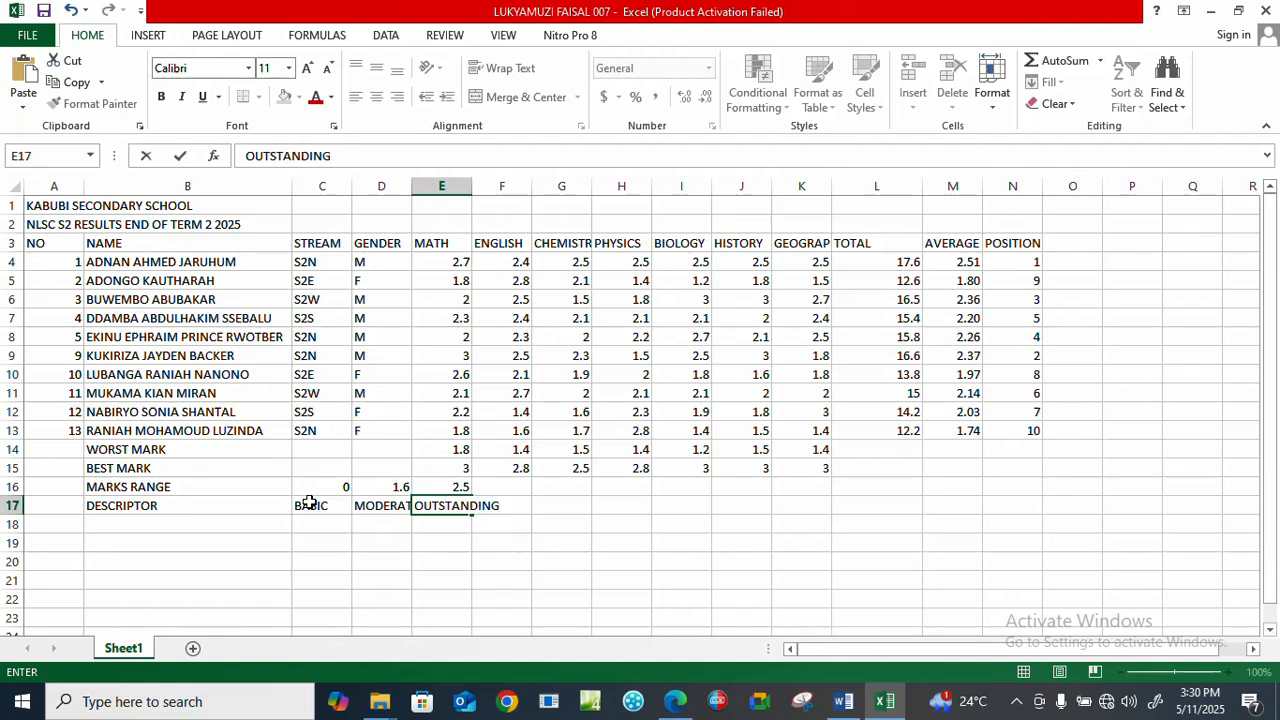
# Apply all borders to the marks range table B16:F17 and to the results table A3:N15.
pyautogui.moveTo(95, 486); pyautogui.dragTo(488, 510)
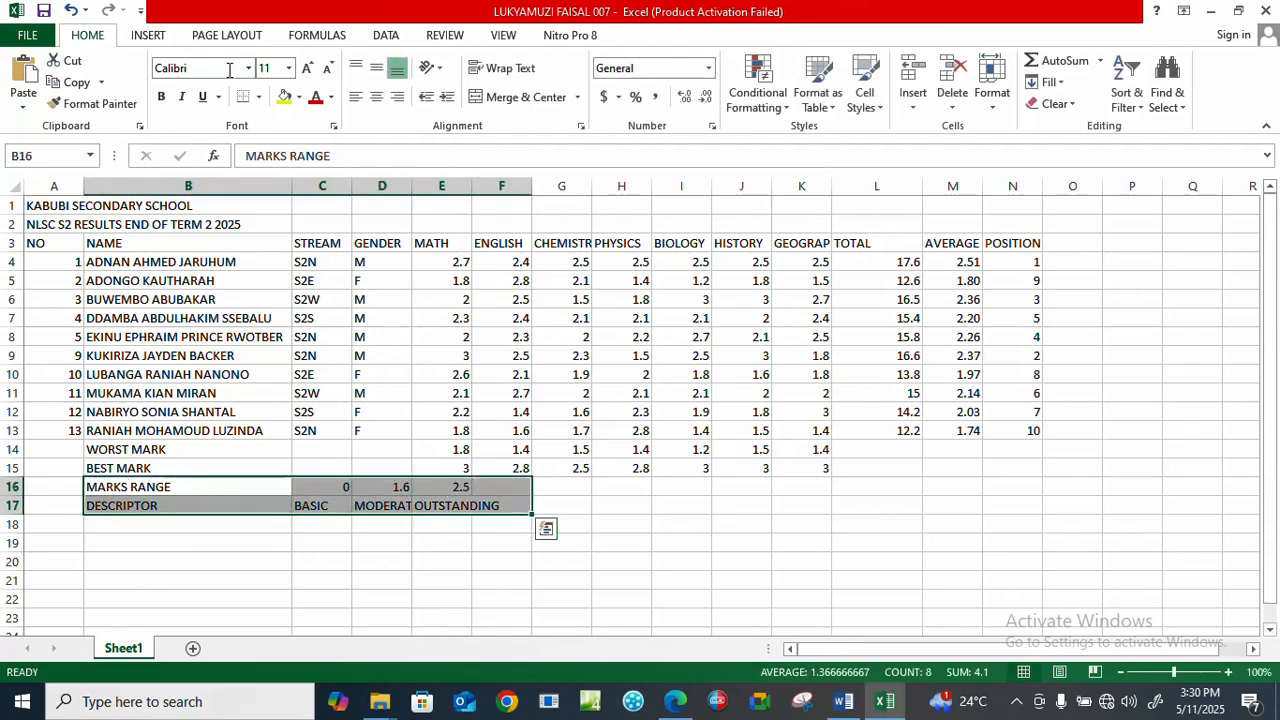
pyautogui.click(259, 103)
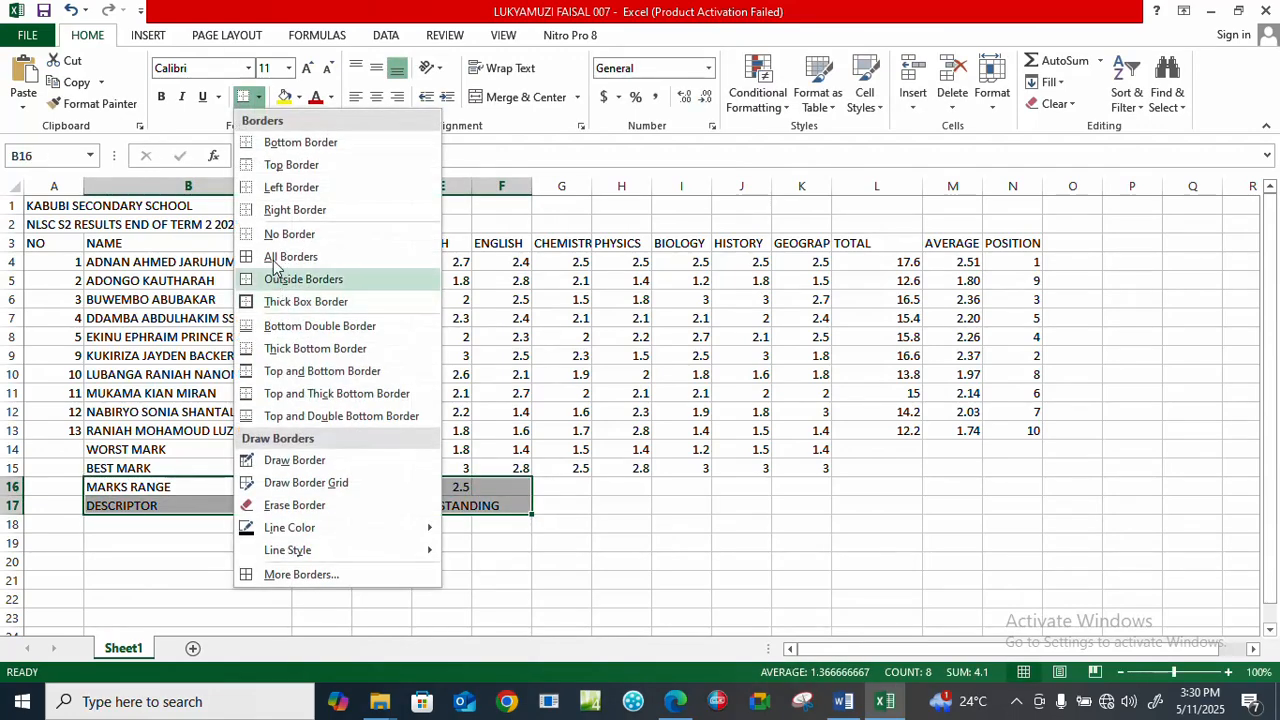
pyautogui.click(271, 258)
pyautogui.click(490, 549)
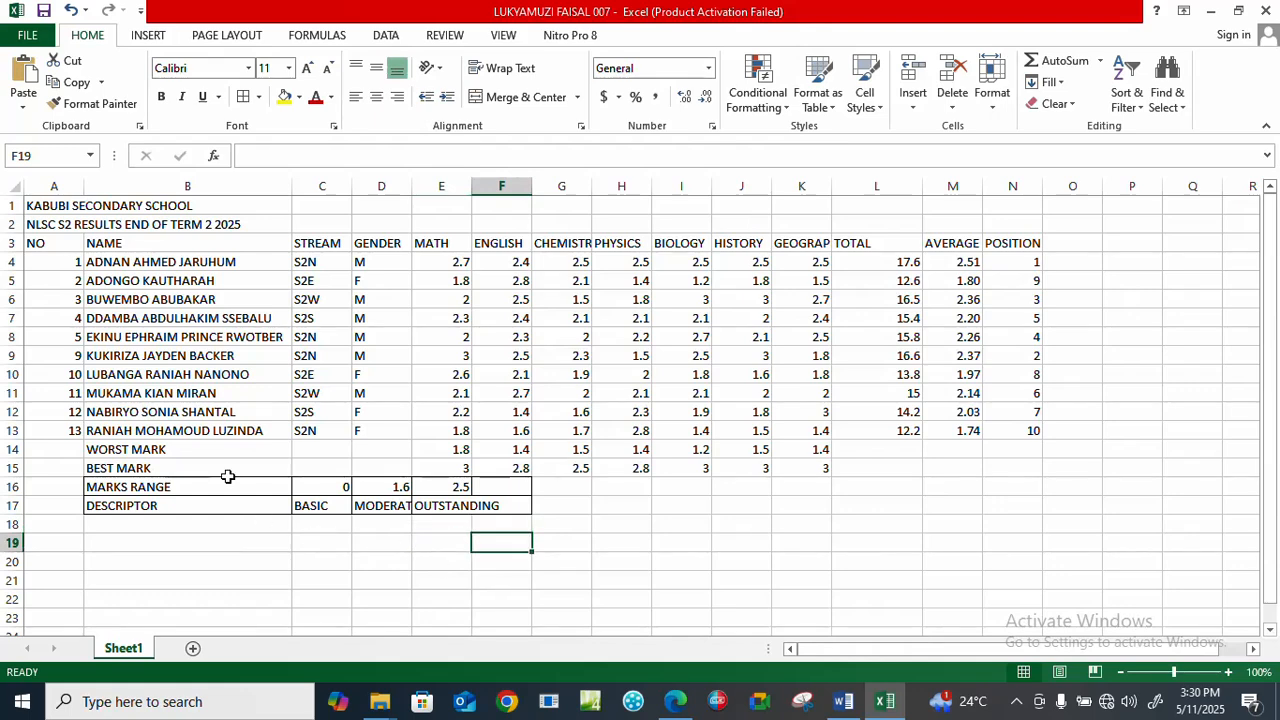
pyautogui.moveTo(44, 246); pyautogui.dragTo(1042, 469)
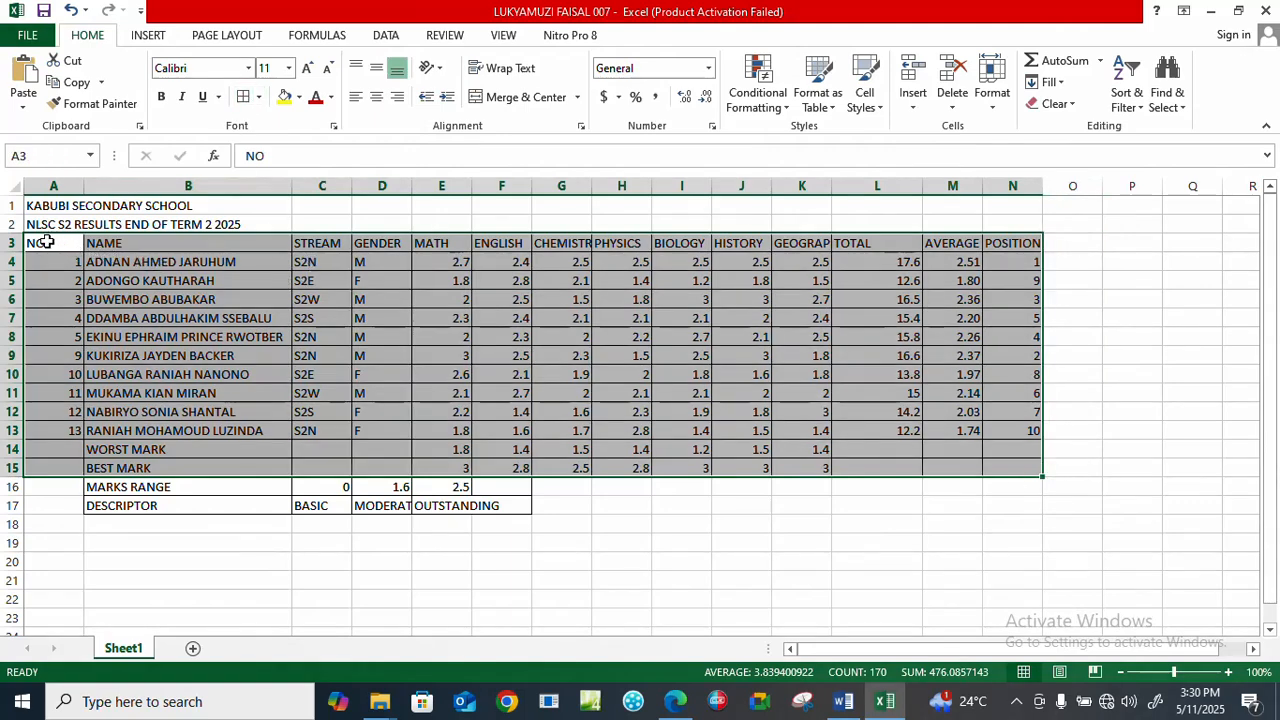
# Make the header row A3:N3 bold and set its font size to 14.
pyautogui.moveTo(46, 242); pyautogui.dragTo(1000, 242)
pyautogui.click(161, 96)
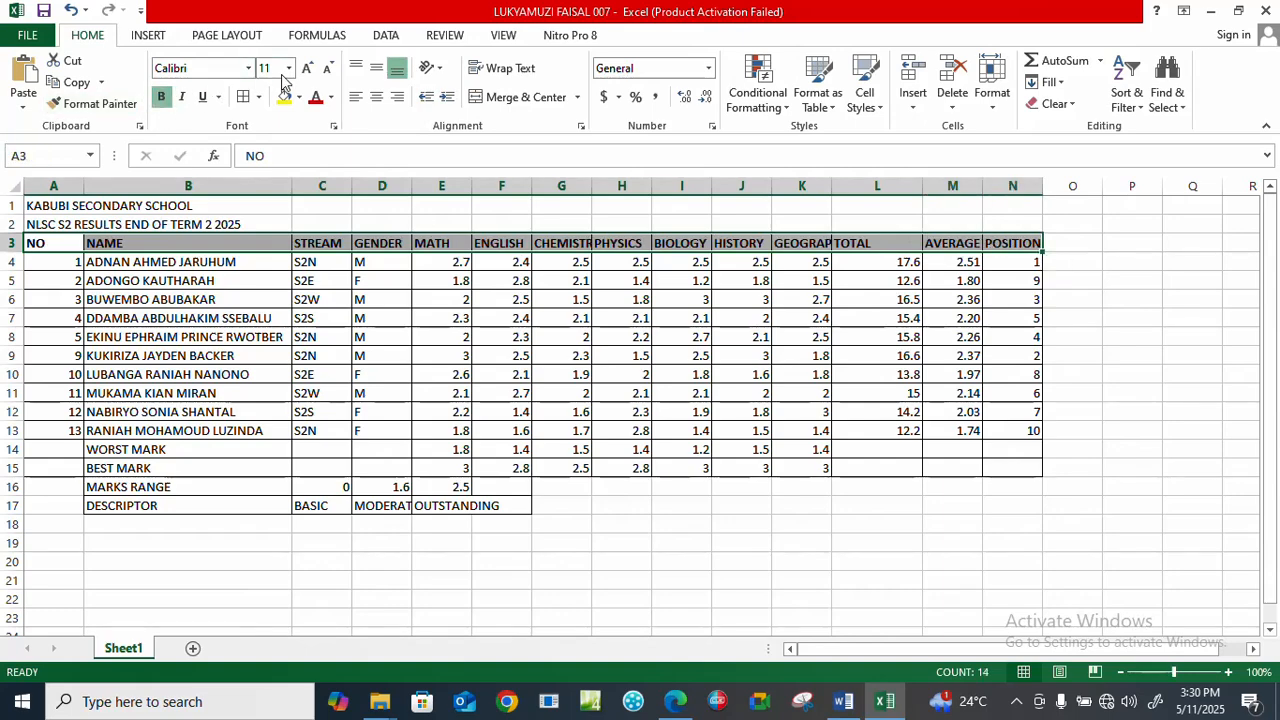
pyautogui.click(289, 69)
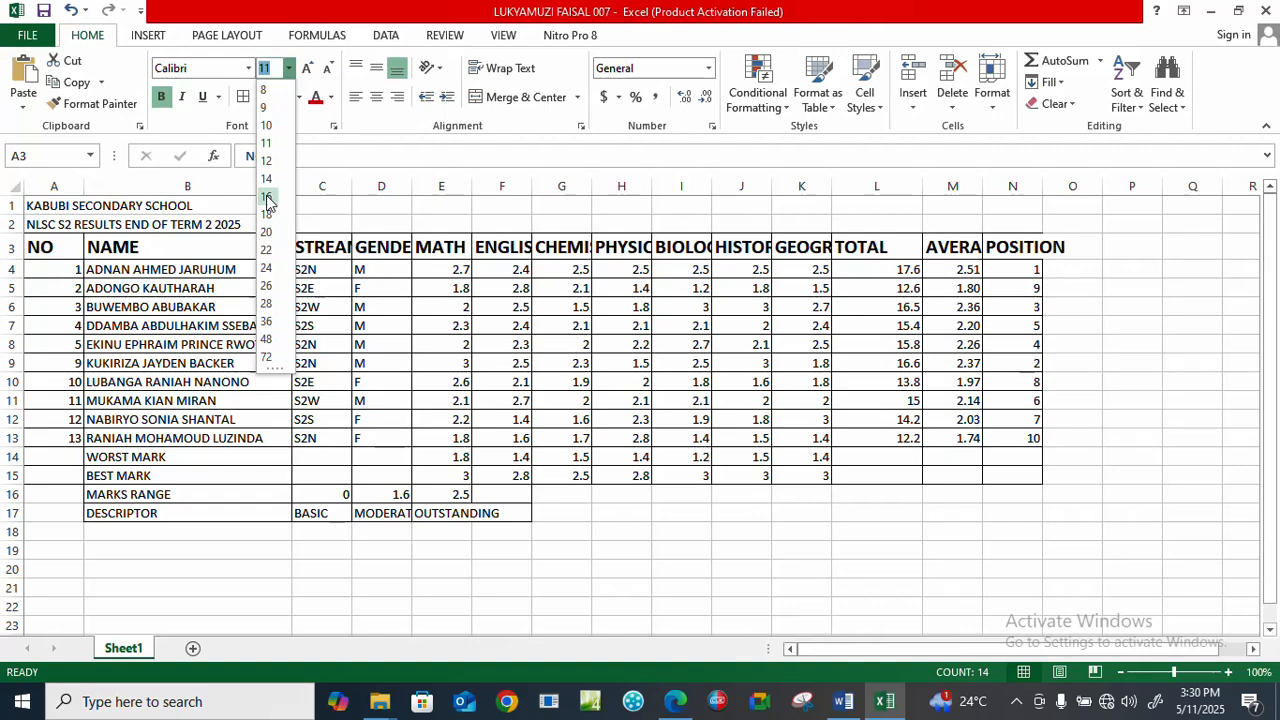
pyautogui.click(268, 180)
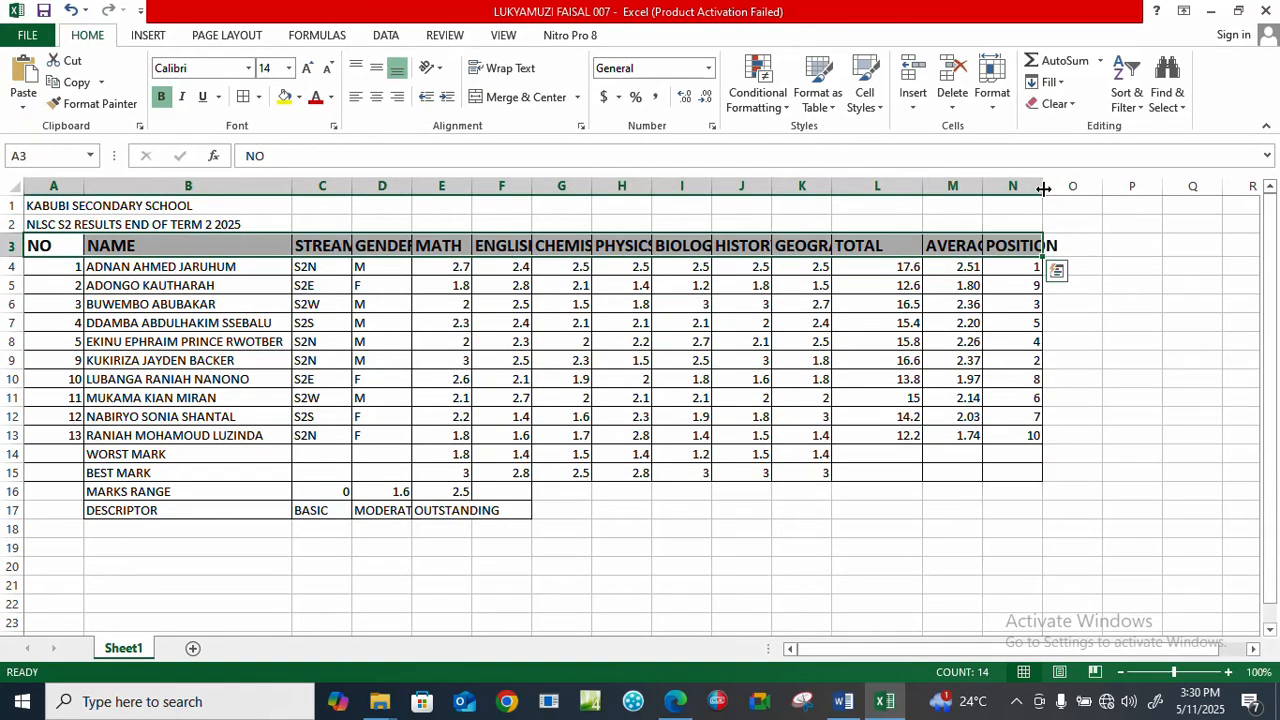
# Widen columns C, D, F, G, H, I, K, M and N so their enlarged headings fit.
pyautogui.moveTo(1043, 189); pyautogui.dragTo(1063, 189)
pyautogui.moveTo(983, 186); pyautogui.dragTo(1003, 186)
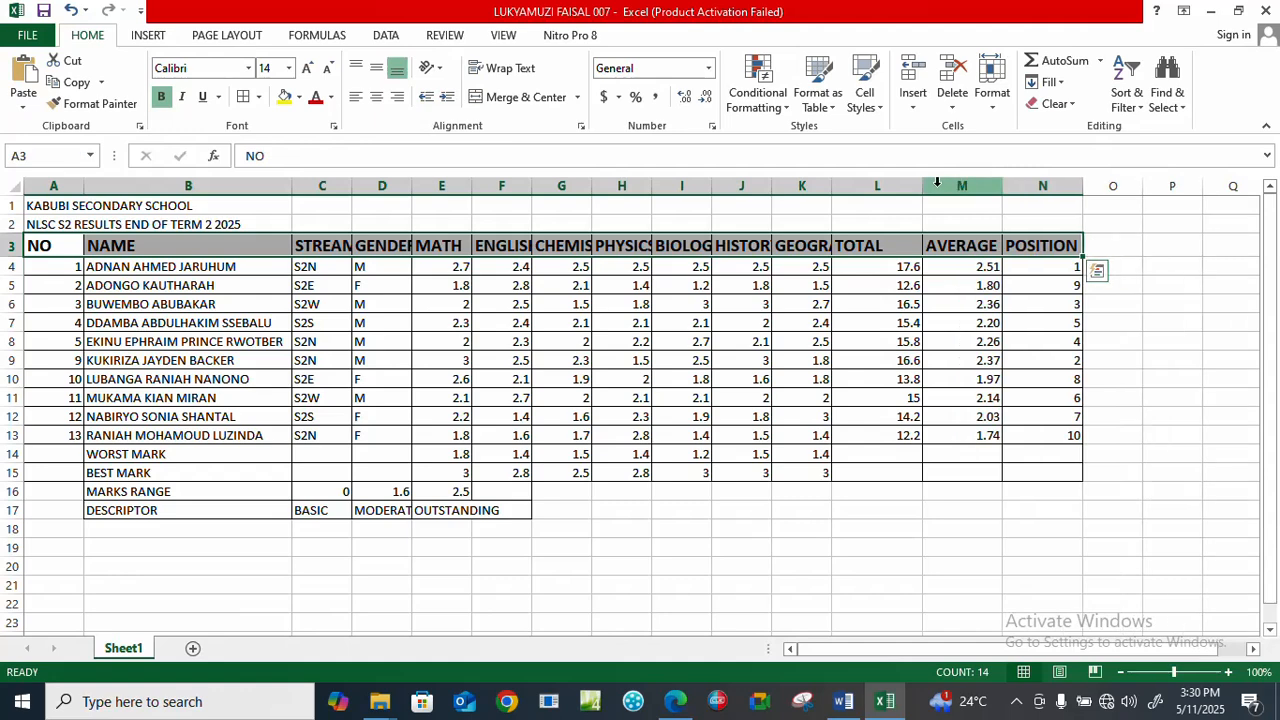
pyautogui.doubleClick(831, 188)
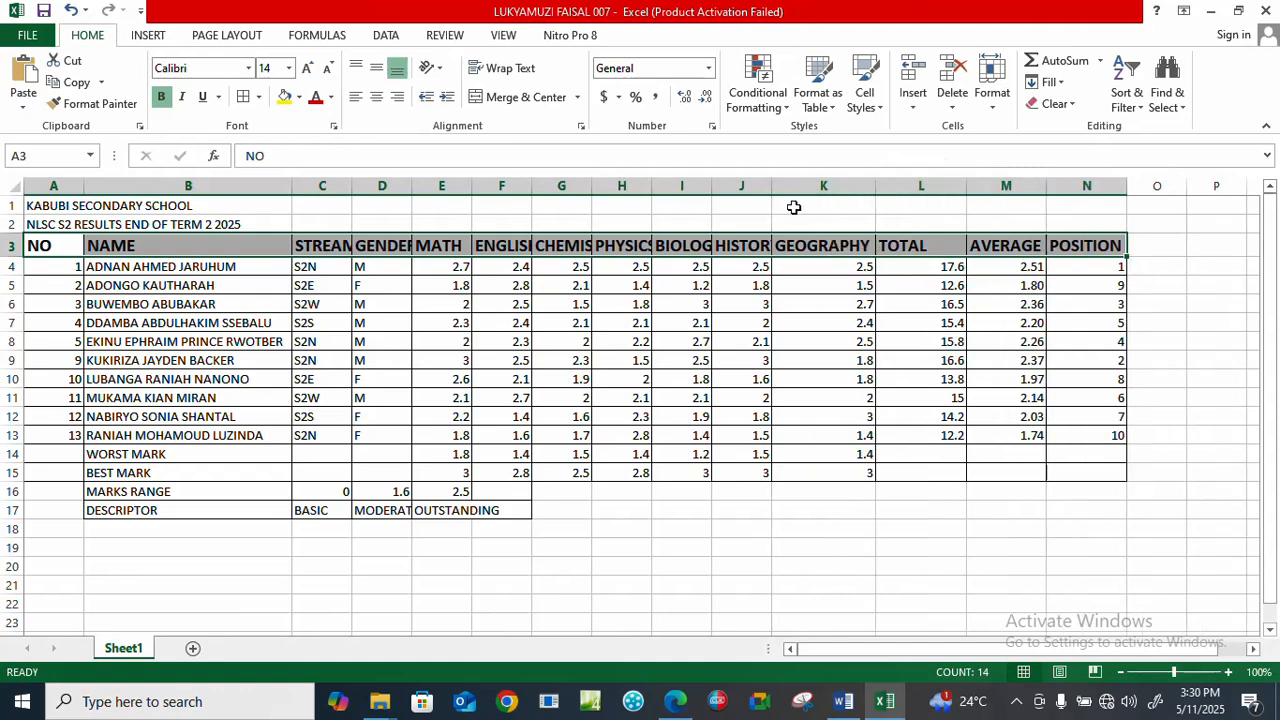
pyautogui.doubleClick(712, 186)
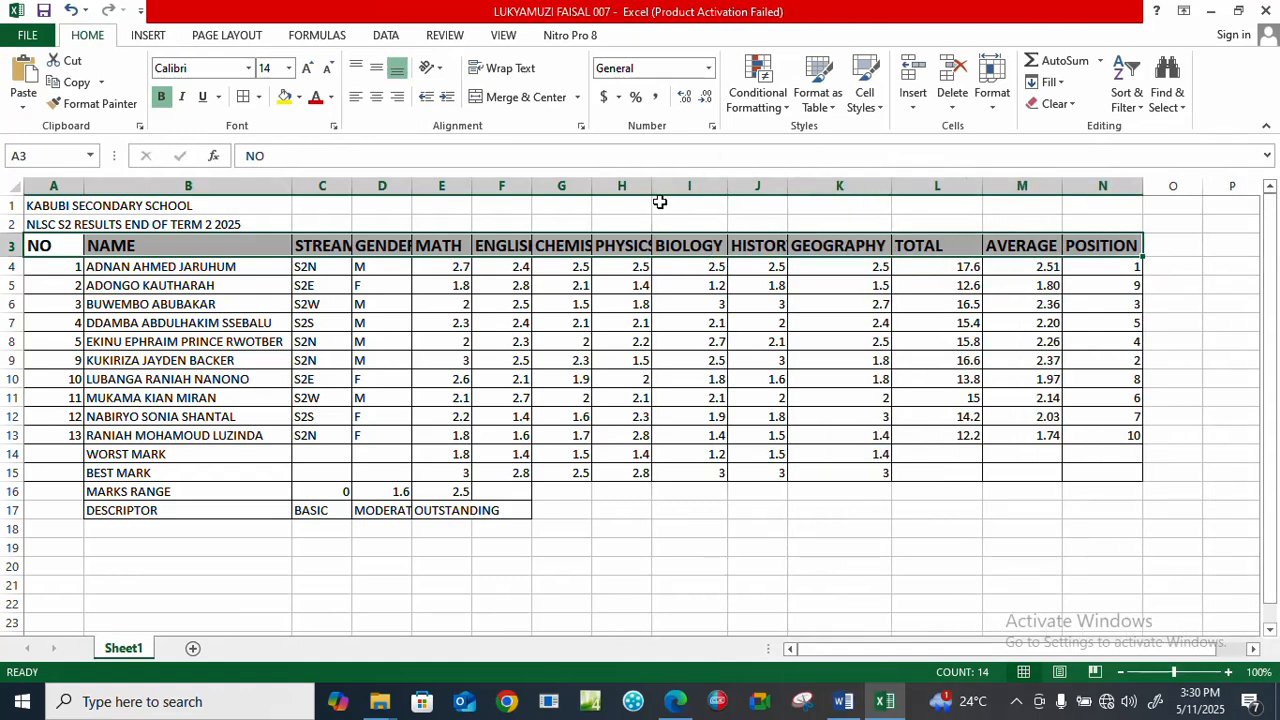
pyautogui.doubleClick(652, 188)
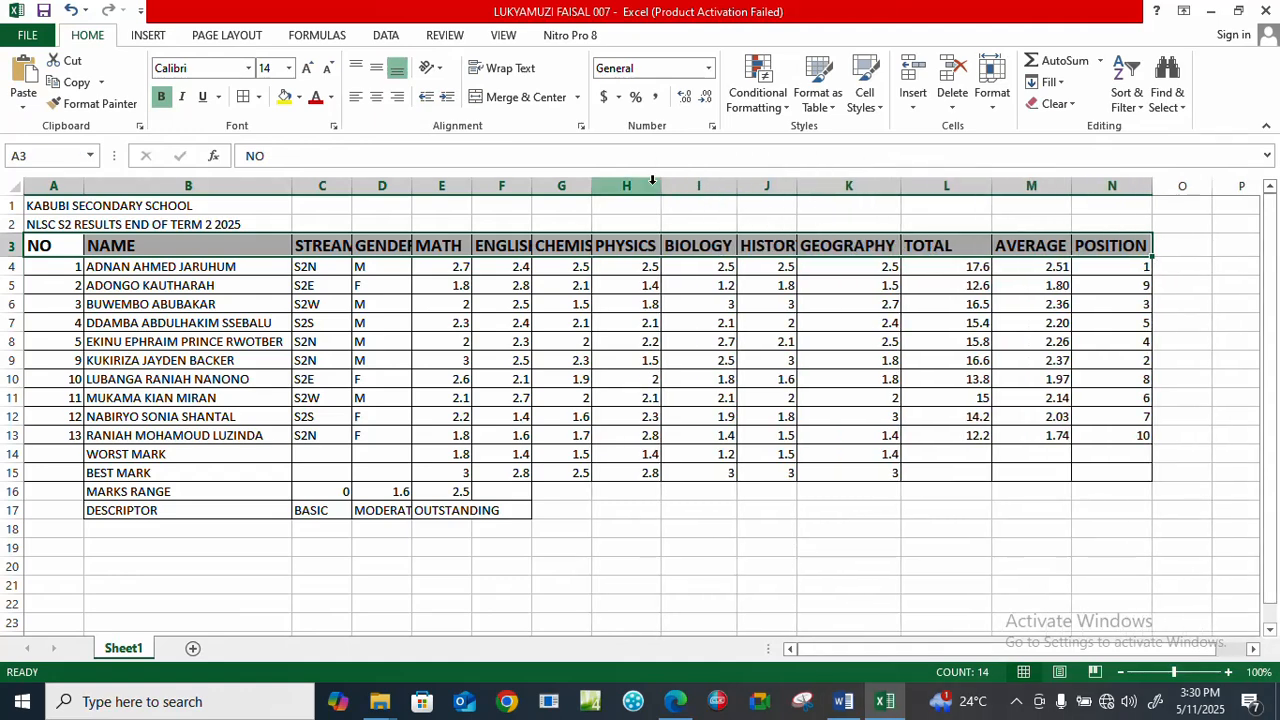
pyautogui.doubleClick(592, 185)
pyautogui.doubleClick(531, 186)
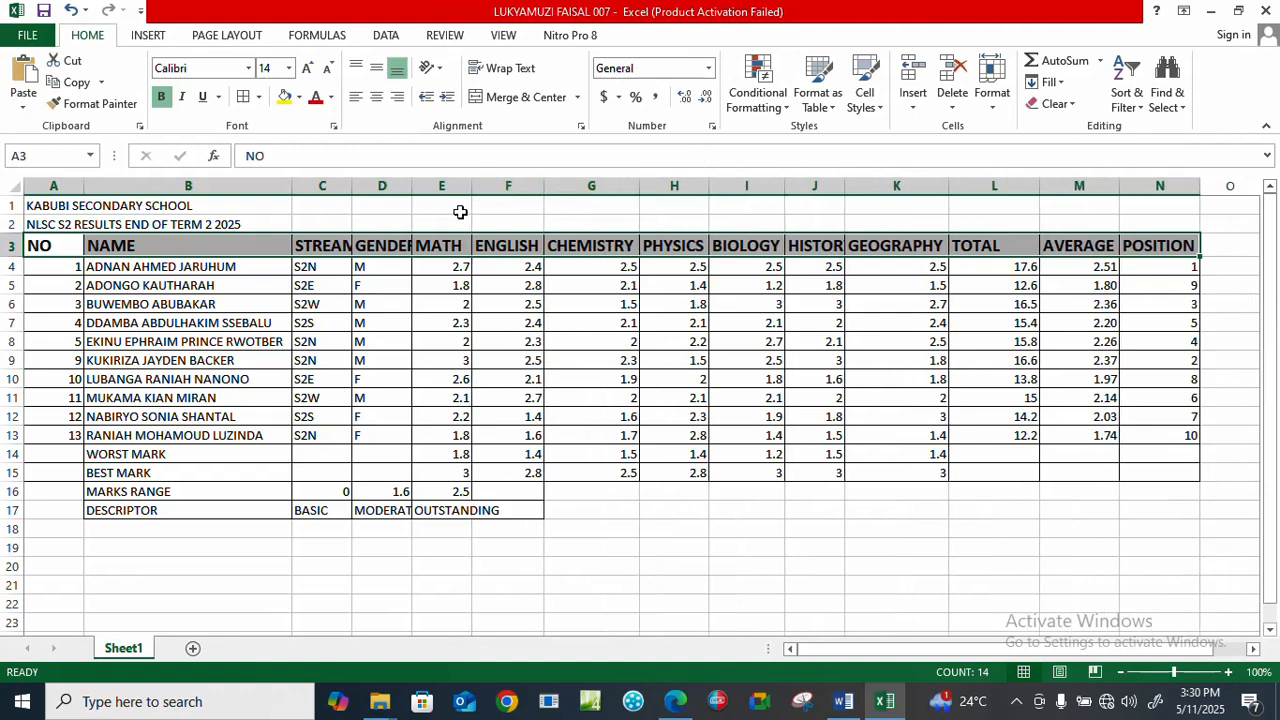
pyautogui.click(470, 188)
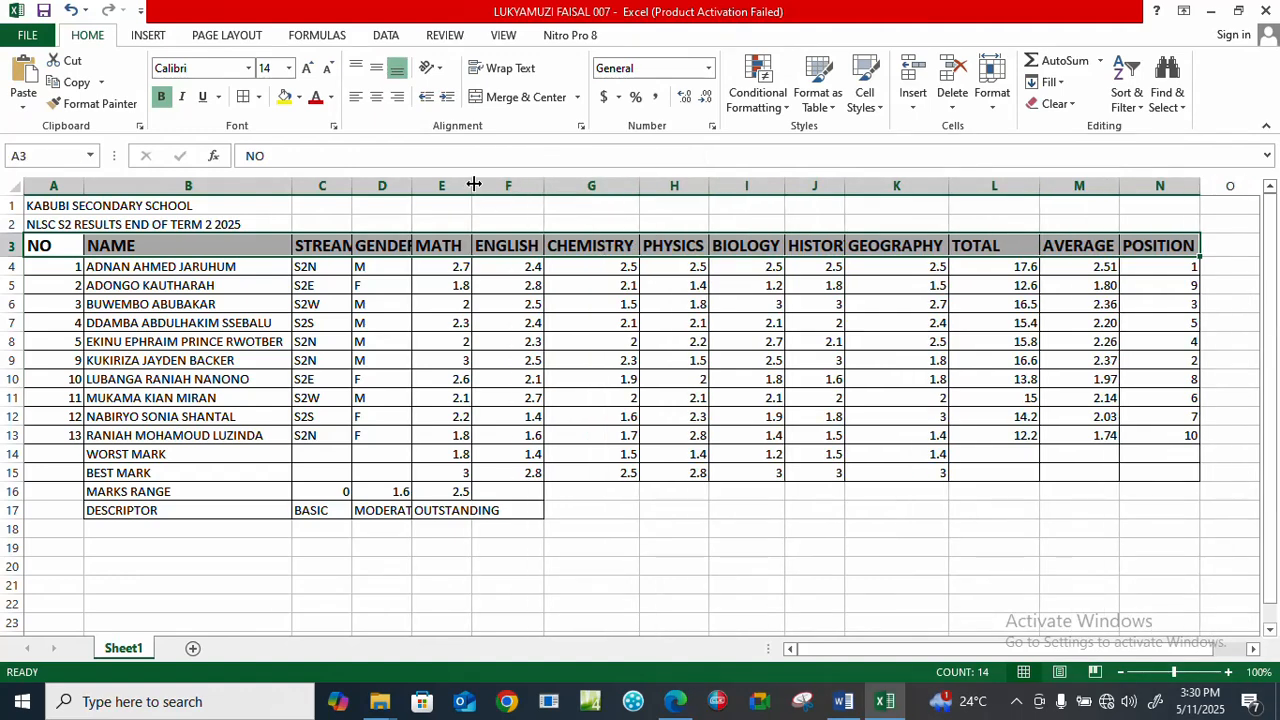
pyautogui.doubleClick(412, 187)
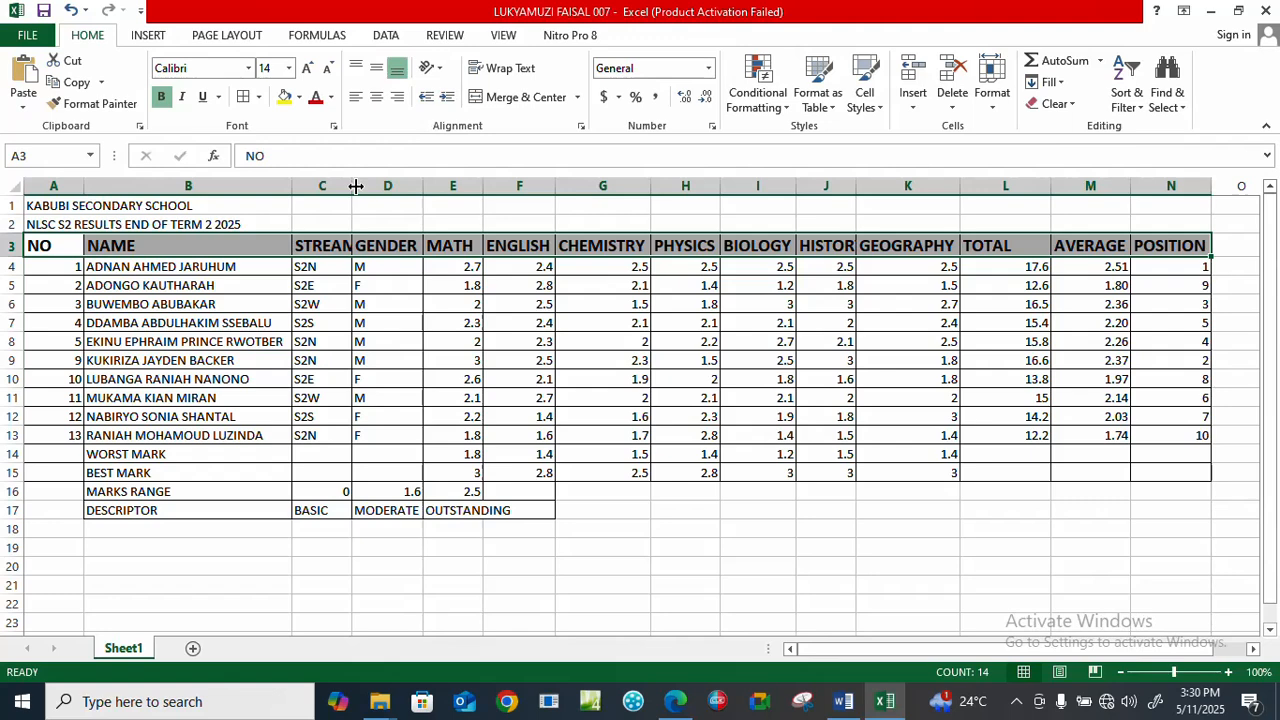
pyautogui.doubleClick(352, 186)
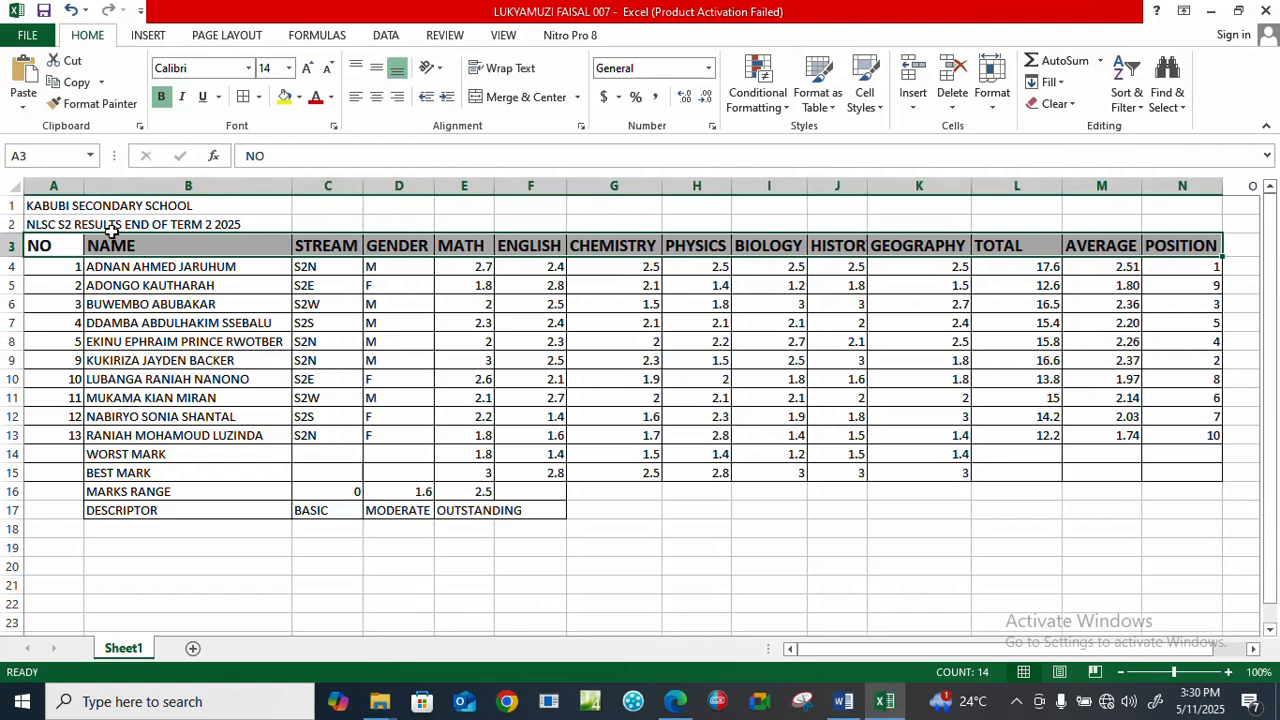
# Merge and center the school name across A1:N1 and the results title across A2:N2.
pyautogui.moveTo(36, 205); pyautogui.dragTo(1155, 200)
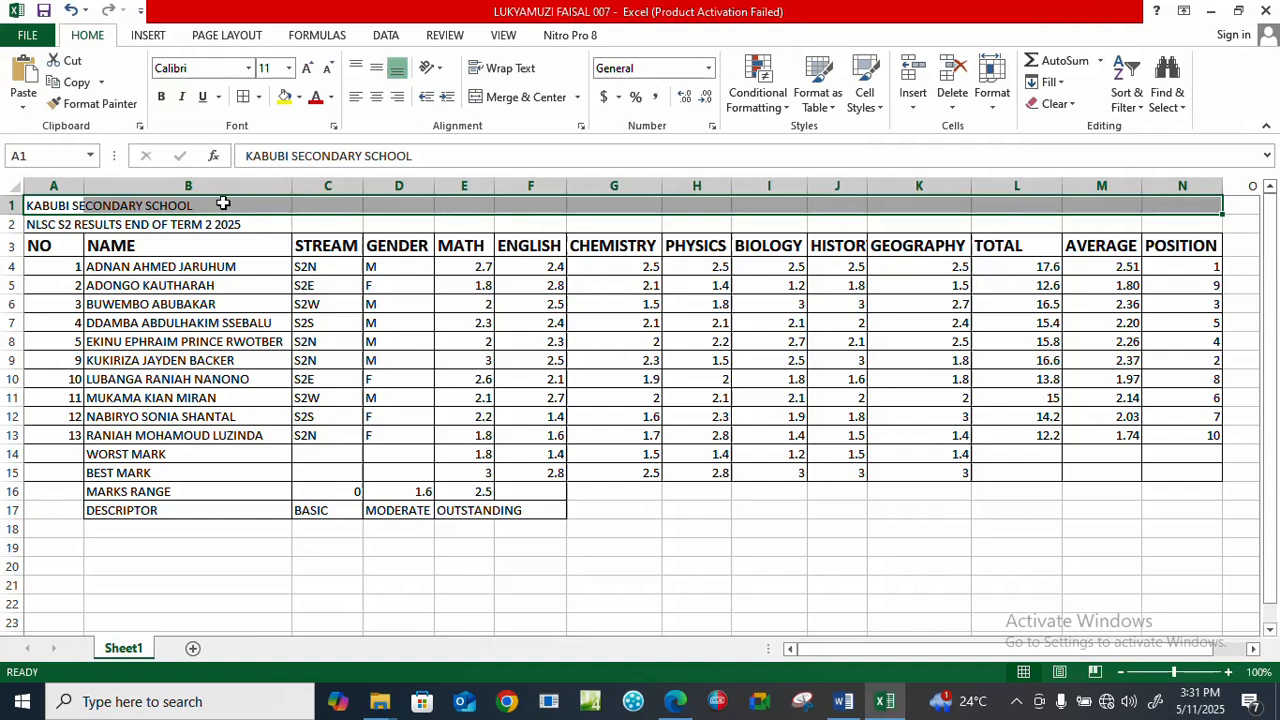
pyautogui.click(520, 97)
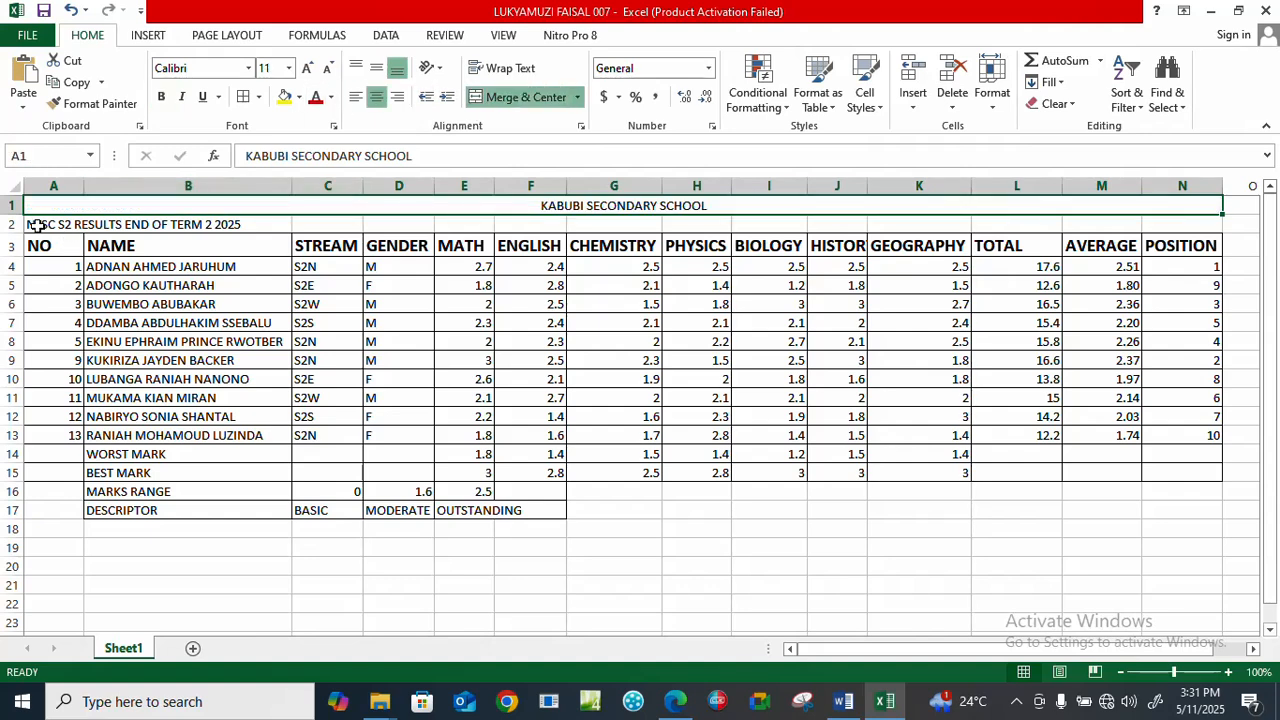
pyautogui.moveTo(36, 226); pyautogui.dragTo(1175, 220)
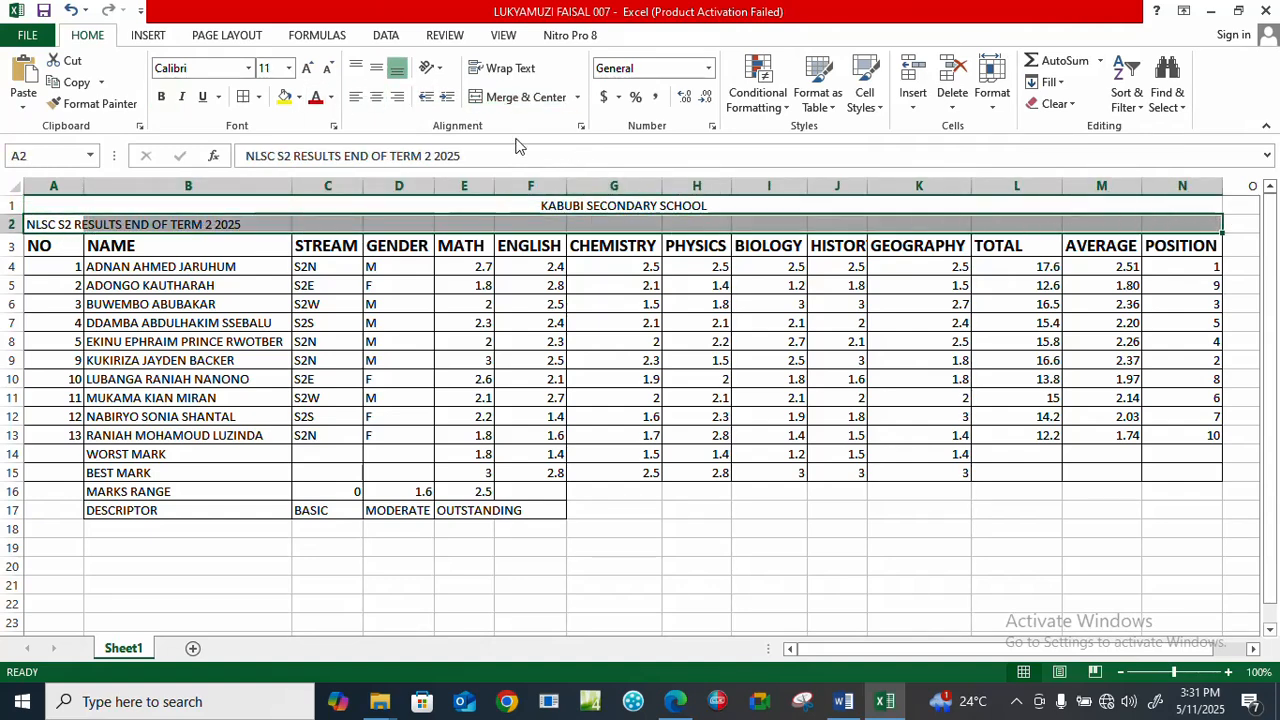
pyautogui.click(522, 98)
# Make the two merged titles in rows 1 and 2 bold and enlarge their font beyond 16.
pyautogui.moveTo(507, 203); pyautogui.dragTo(571, 224)
pyautogui.click(161, 97)
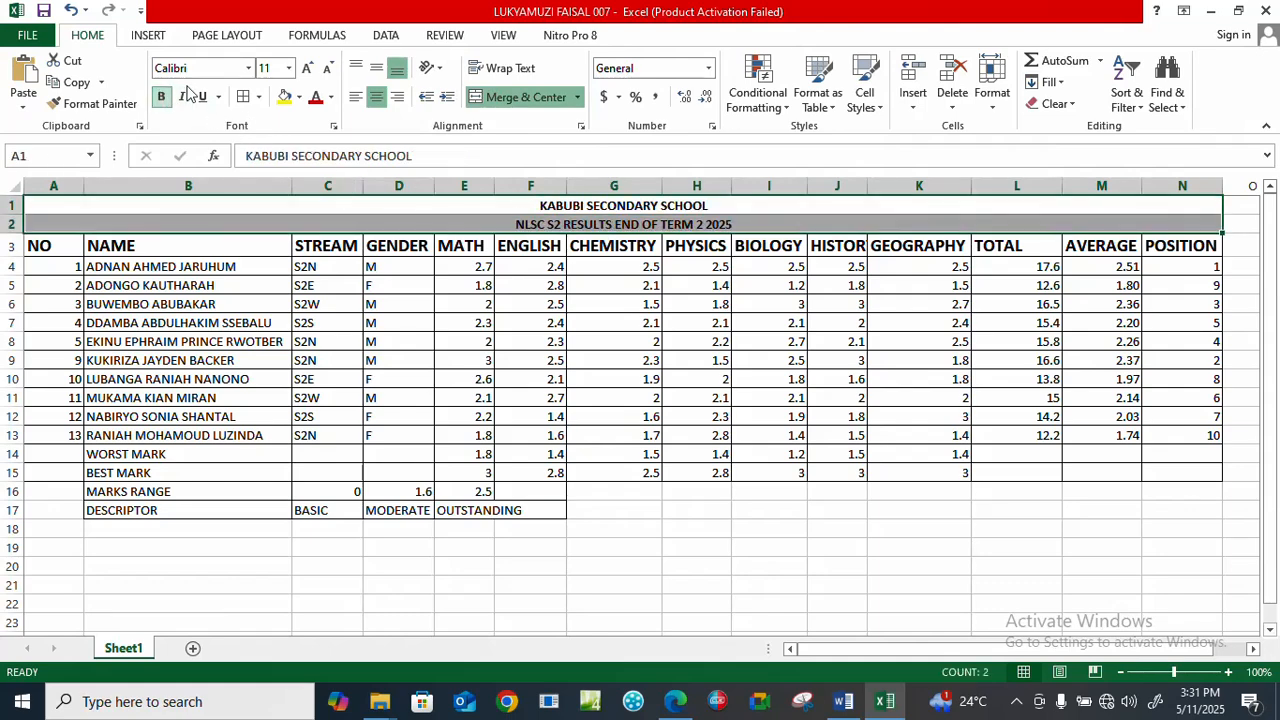
pyautogui.click(307, 68)
pyautogui.click(307, 68)
pyautogui.click(307, 68)
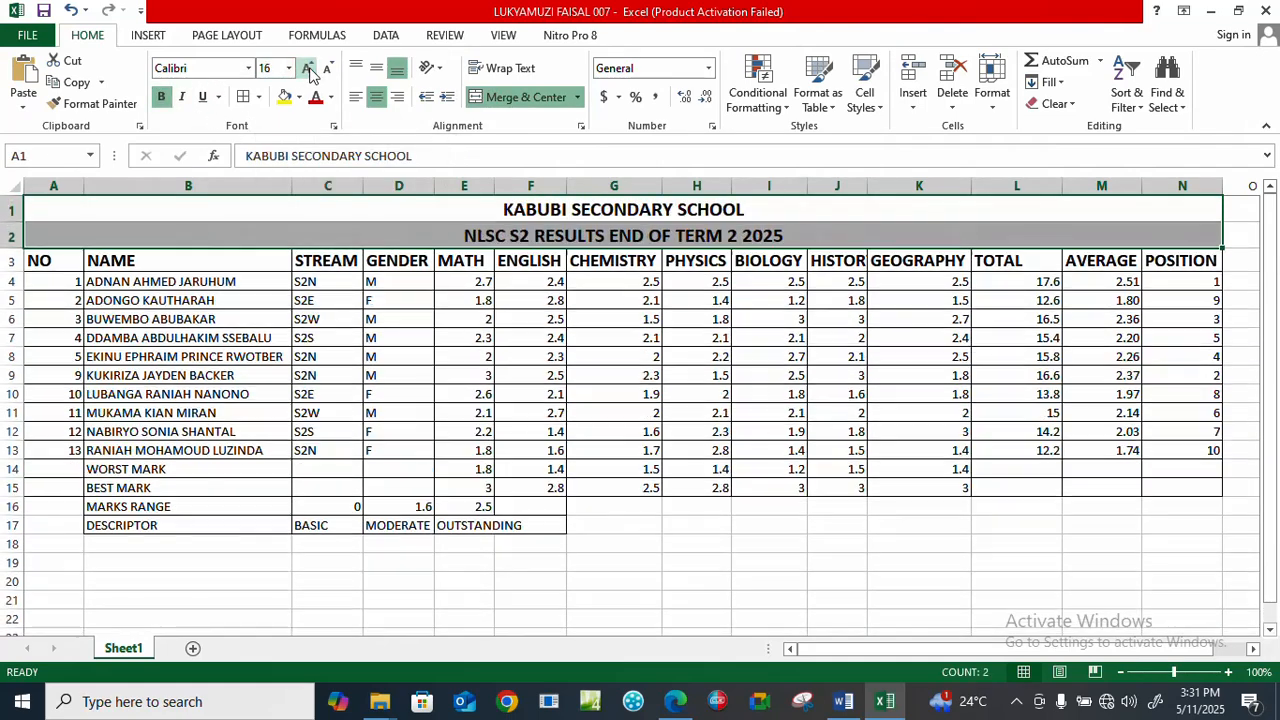
pyautogui.click(307, 68)
pyautogui.click(307, 68)
pyautogui.click(720, 594)
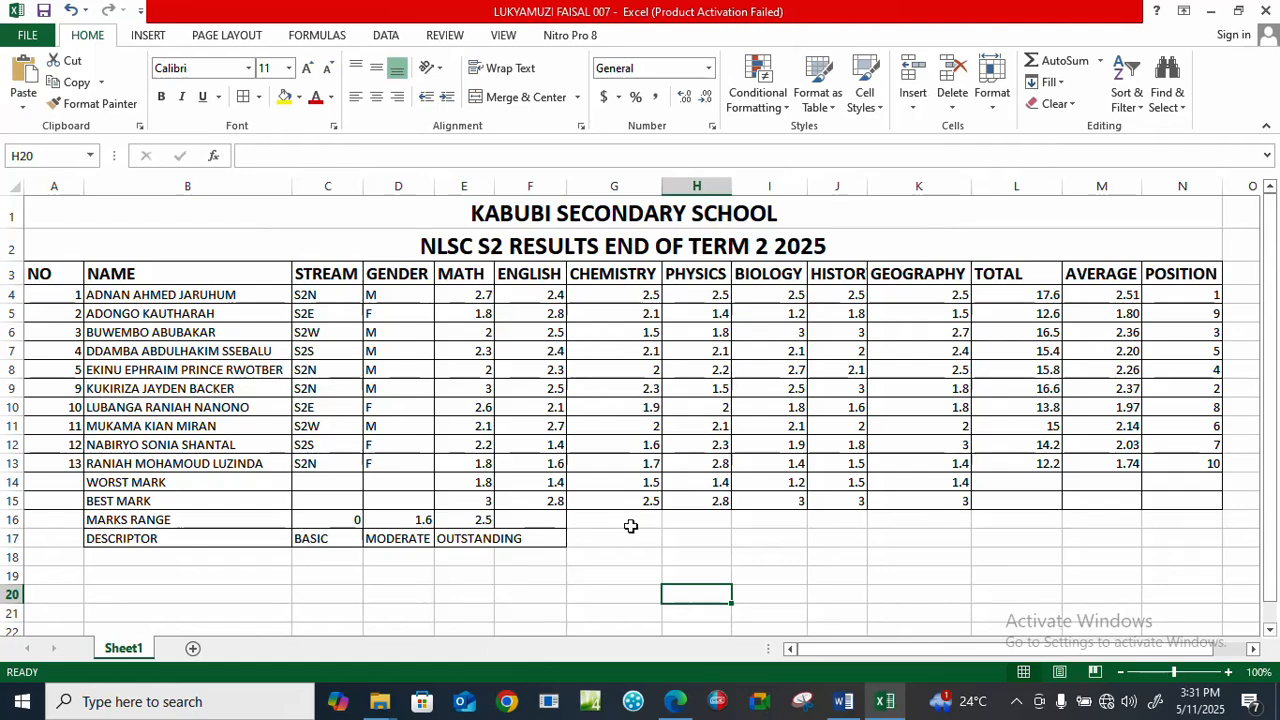
# Check the grading task in Edge, return to Excel, and enter the heading GRADING in O3.
pyautogui.click(1251, 650)
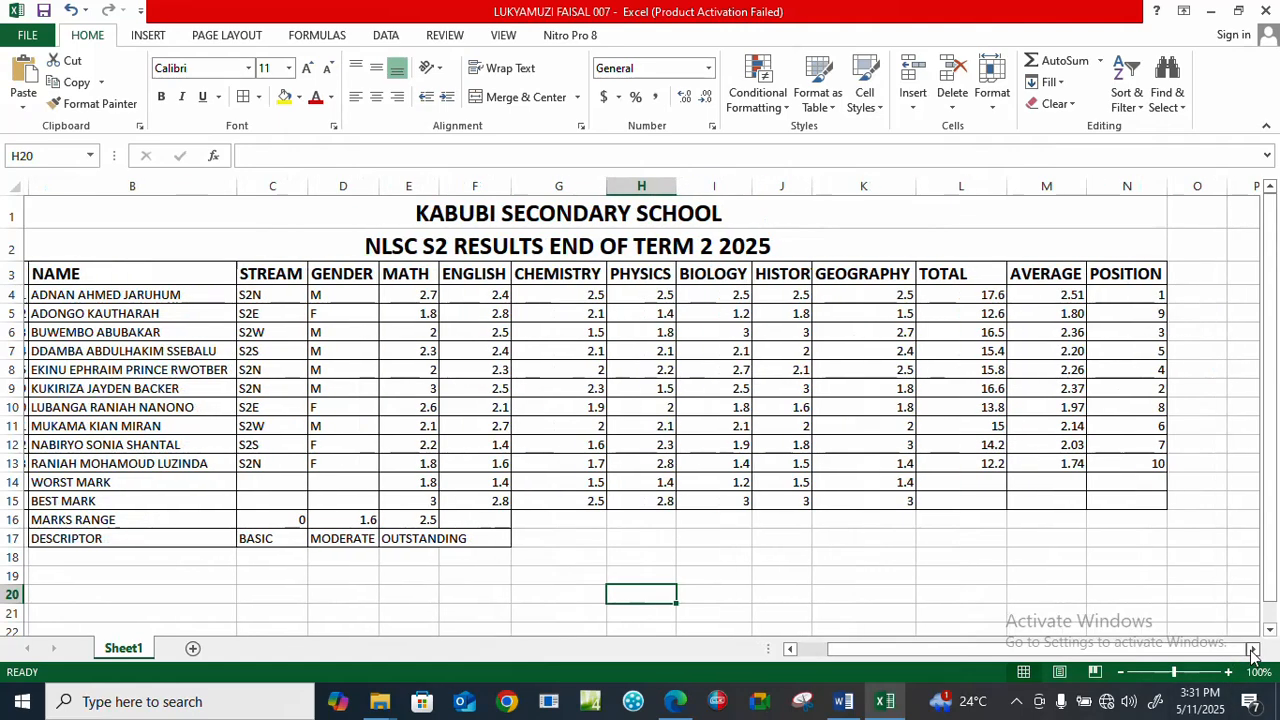
pyautogui.click(1251, 650)
pyautogui.click(676, 704)
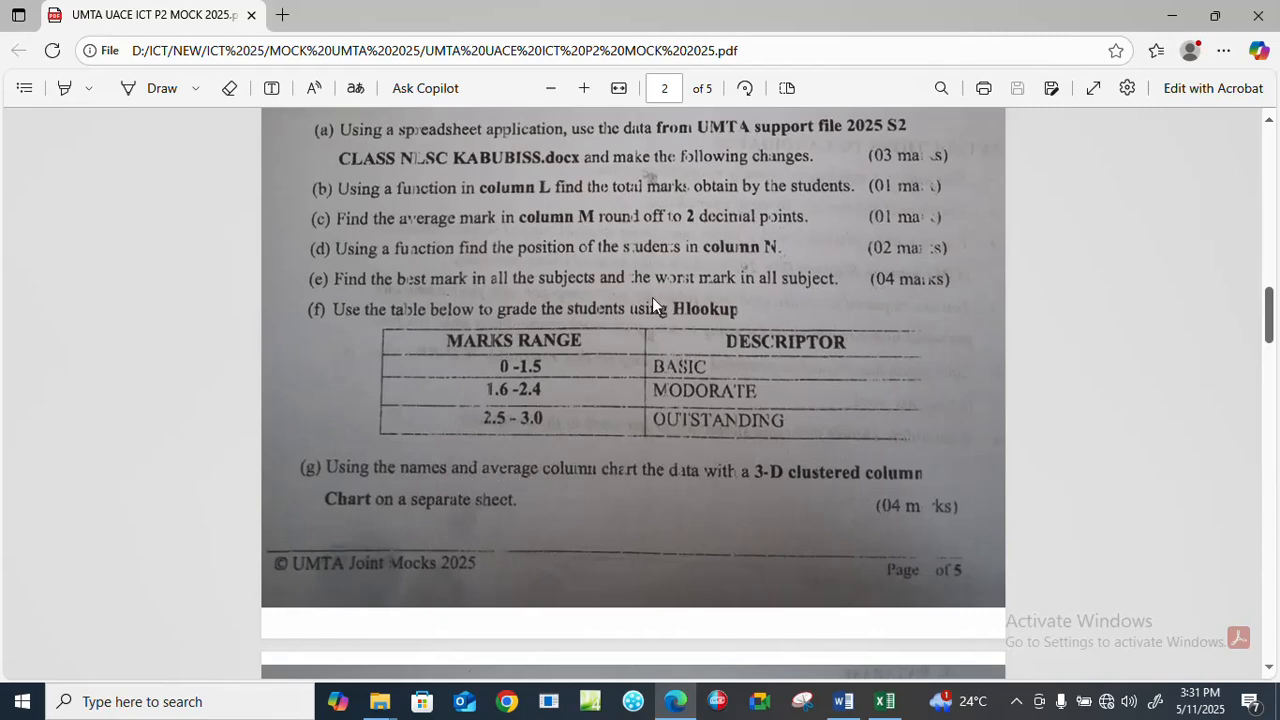
pyautogui.click(843, 701)
pyautogui.click(885, 701)
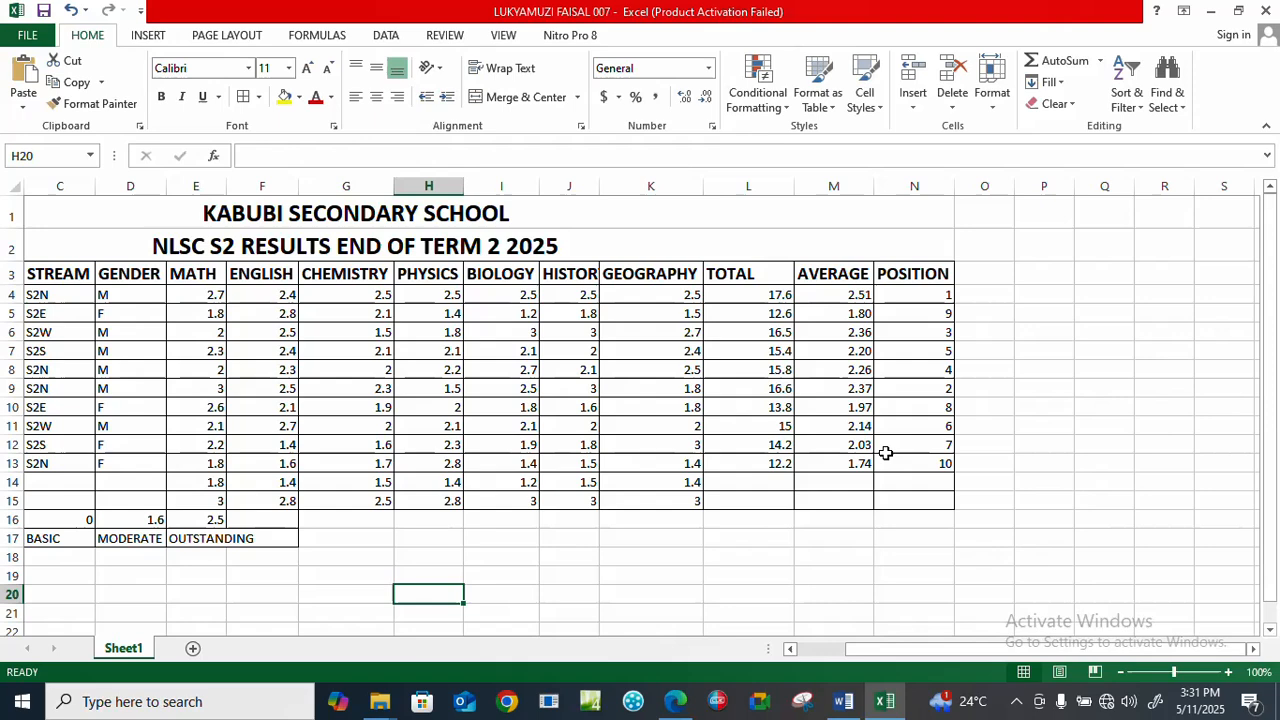
pyautogui.click(983, 273)
pyautogui.write('GRADI')
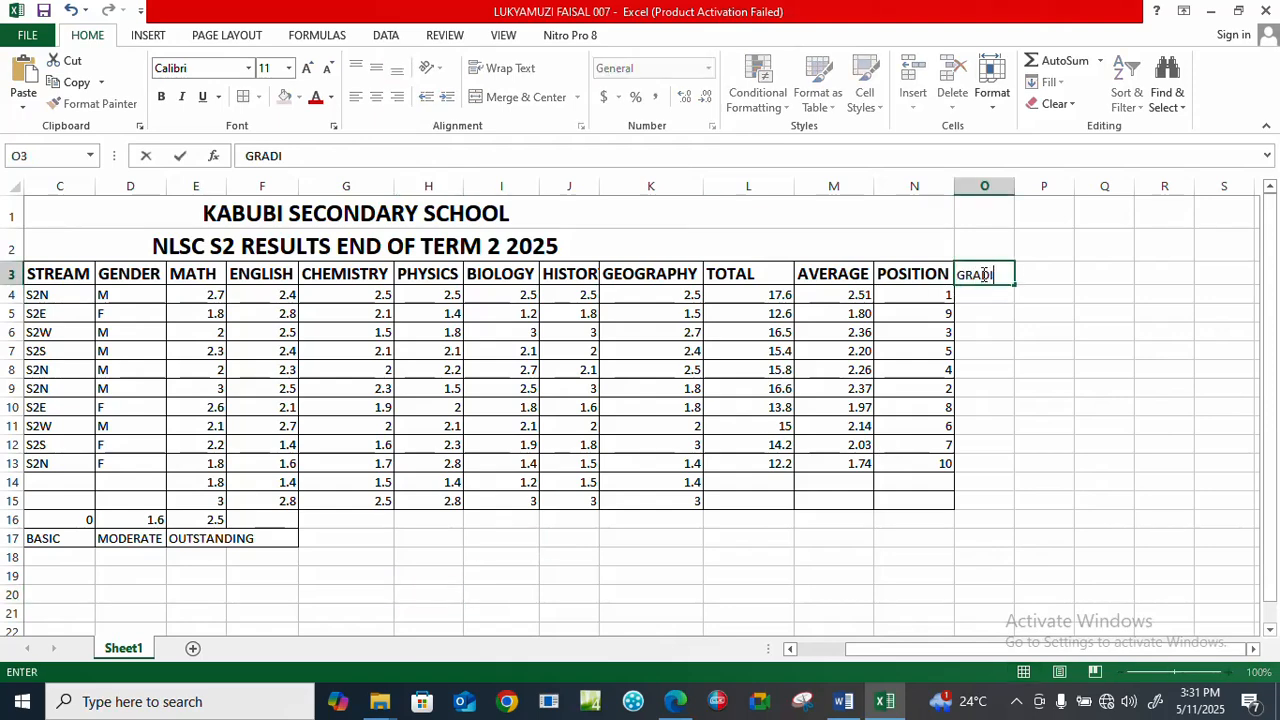
pyautogui.write('NG')
pyautogui.click(977, 313)
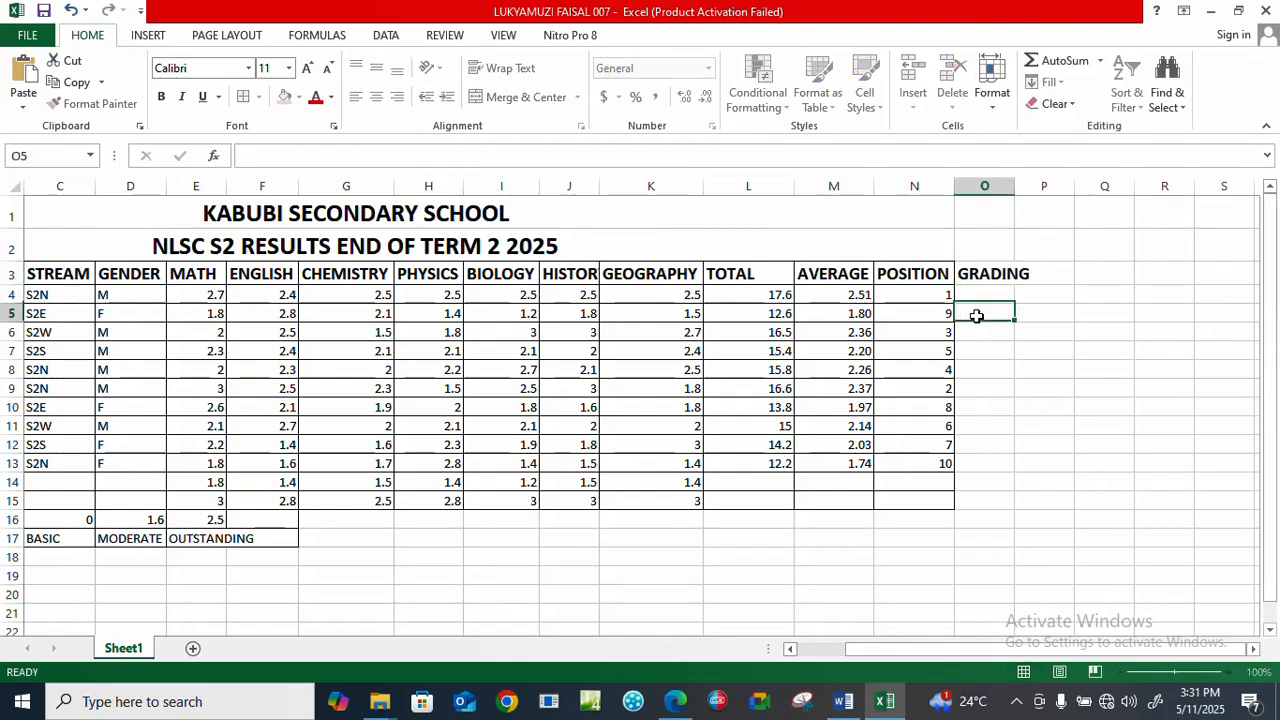
# Apply all borders to O3:O15 and widen column O to fit the GRADING heading.
pyautogui.moveTo(984, 273); pyautogui.dragTo(997, 510)
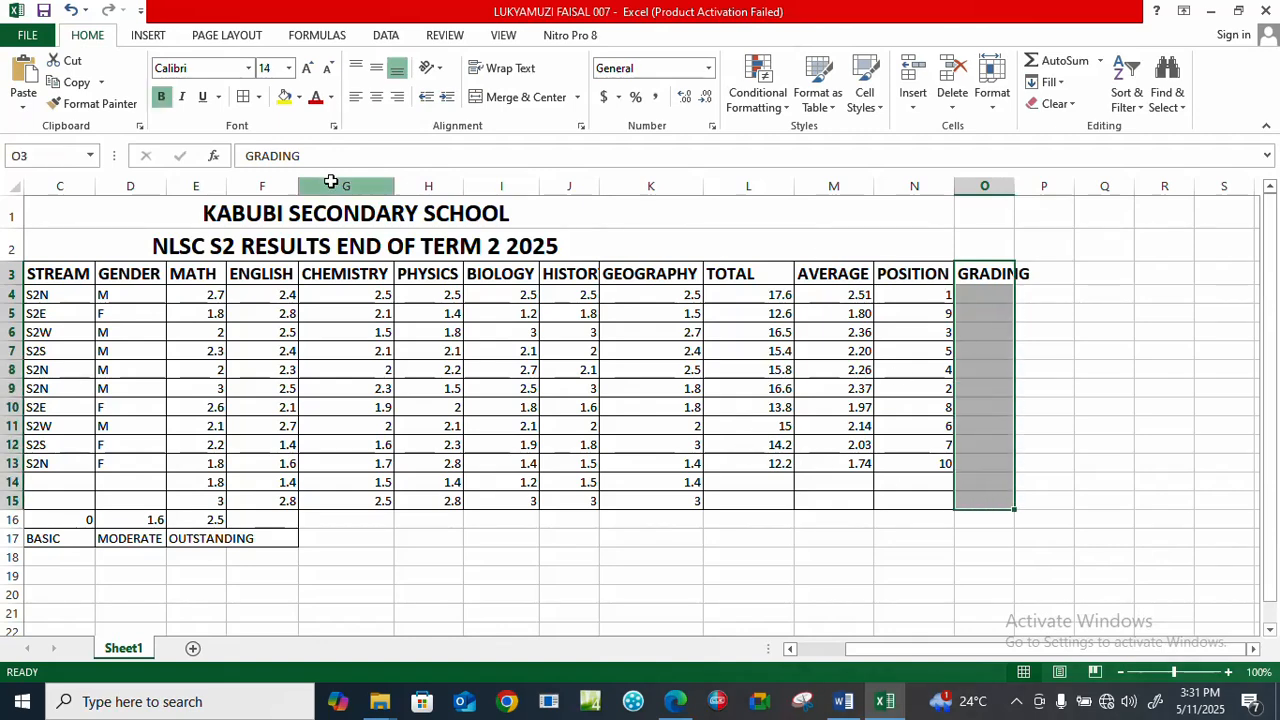
pyautogui.click(242, 97)
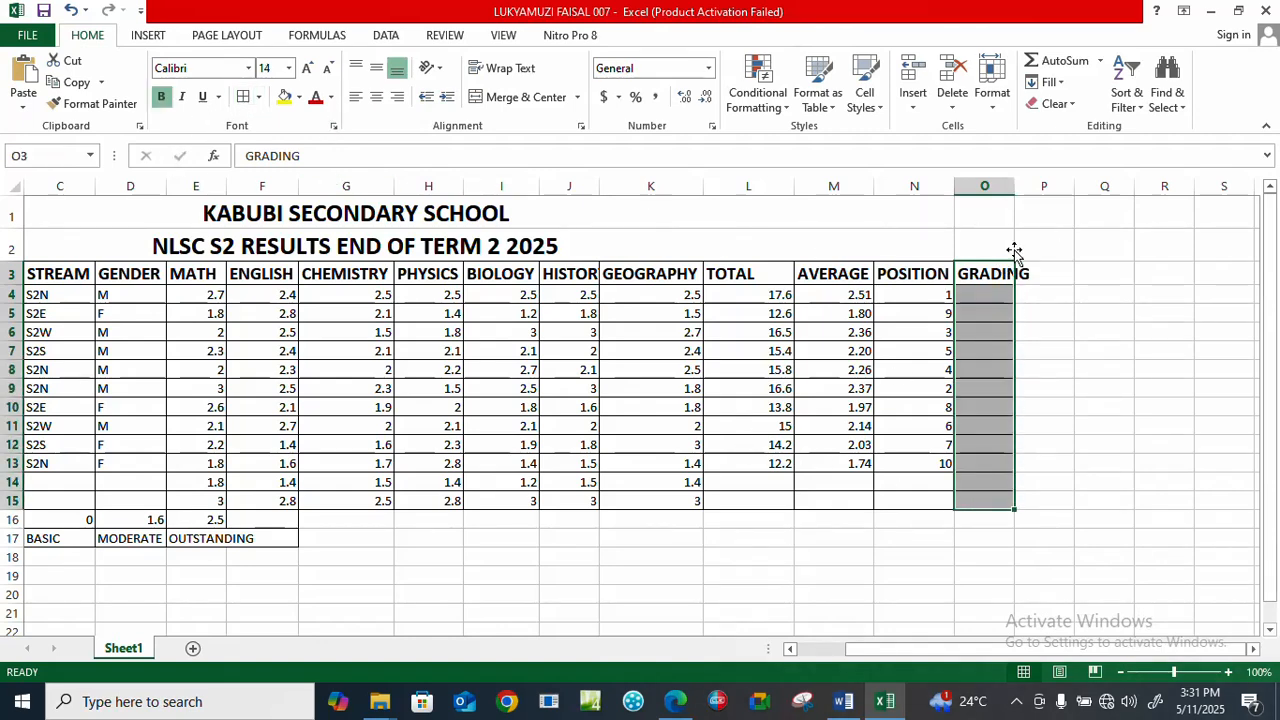
pyautogui.moveTo(1011, 193); pyautogui.dragTo(1046, 195)
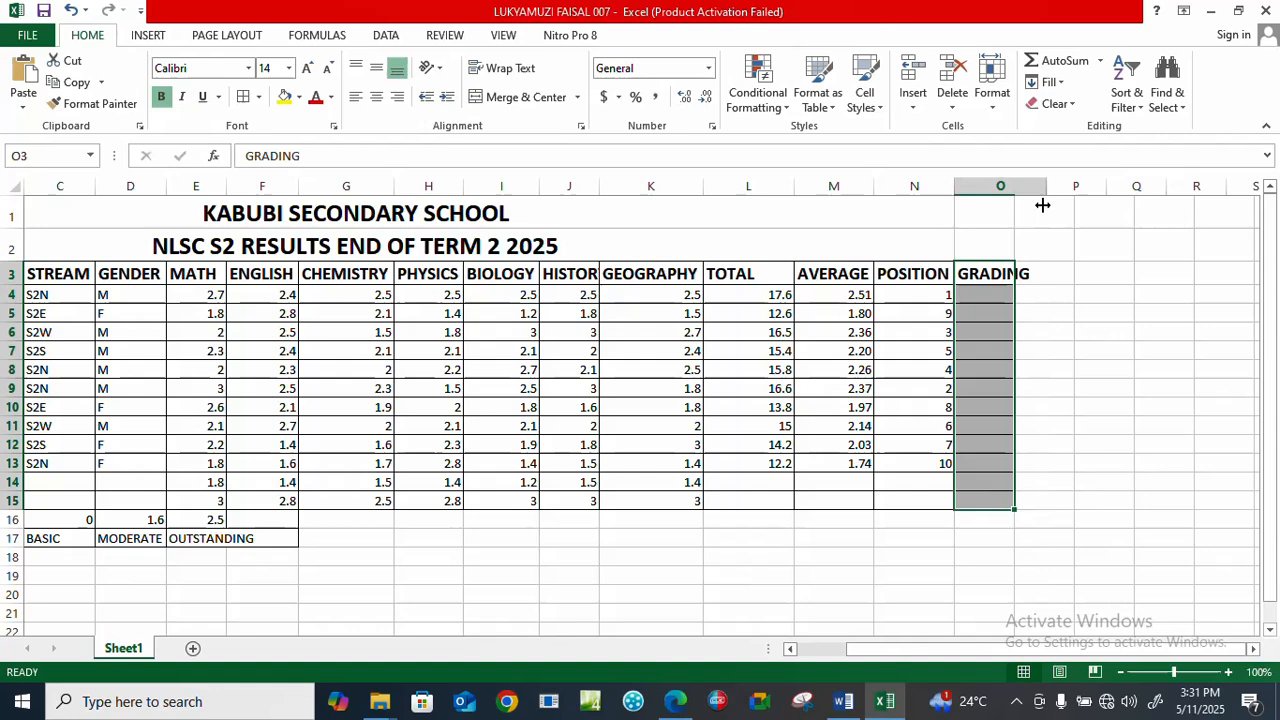
# Grade the first student in O4 with the formula =HLOOKUP(M4,$C$16:$F$17,2,TRUE).
pyautogui.moveTo(1010, 290); pyautogui.dragTo(1000, 375)
pyautogui.click(1011, 293)
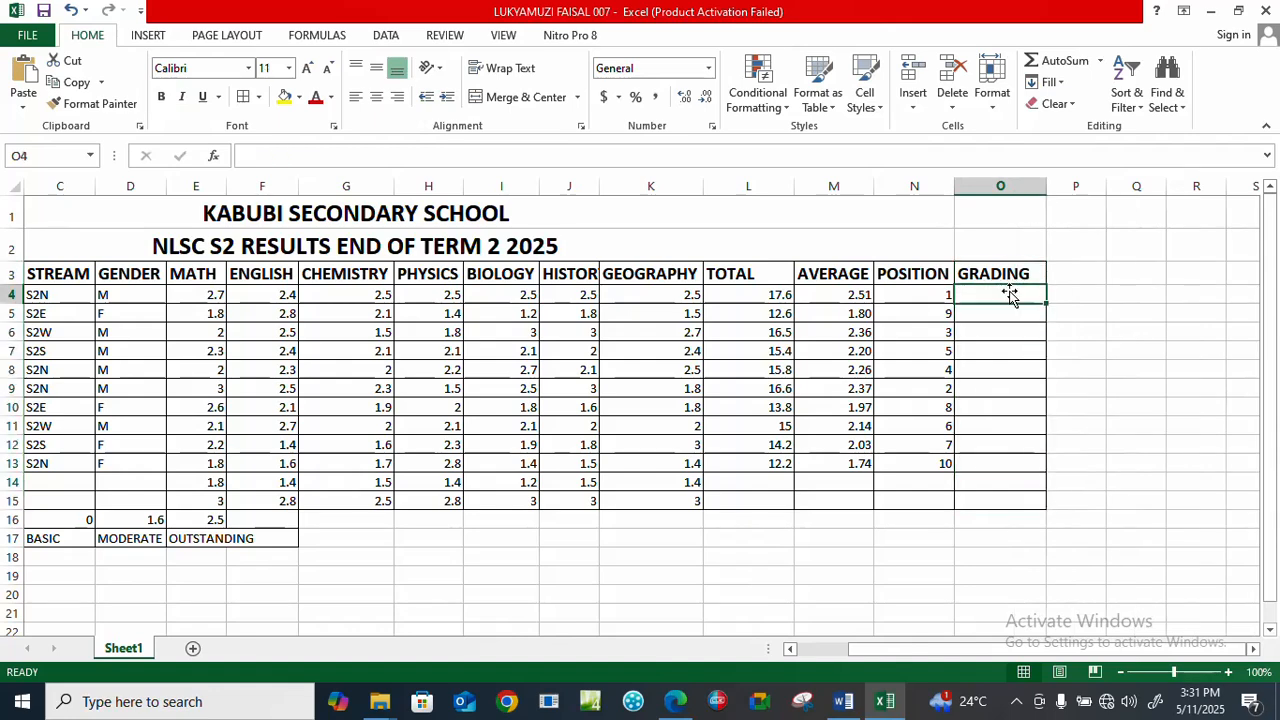
pyautogui.write('=')
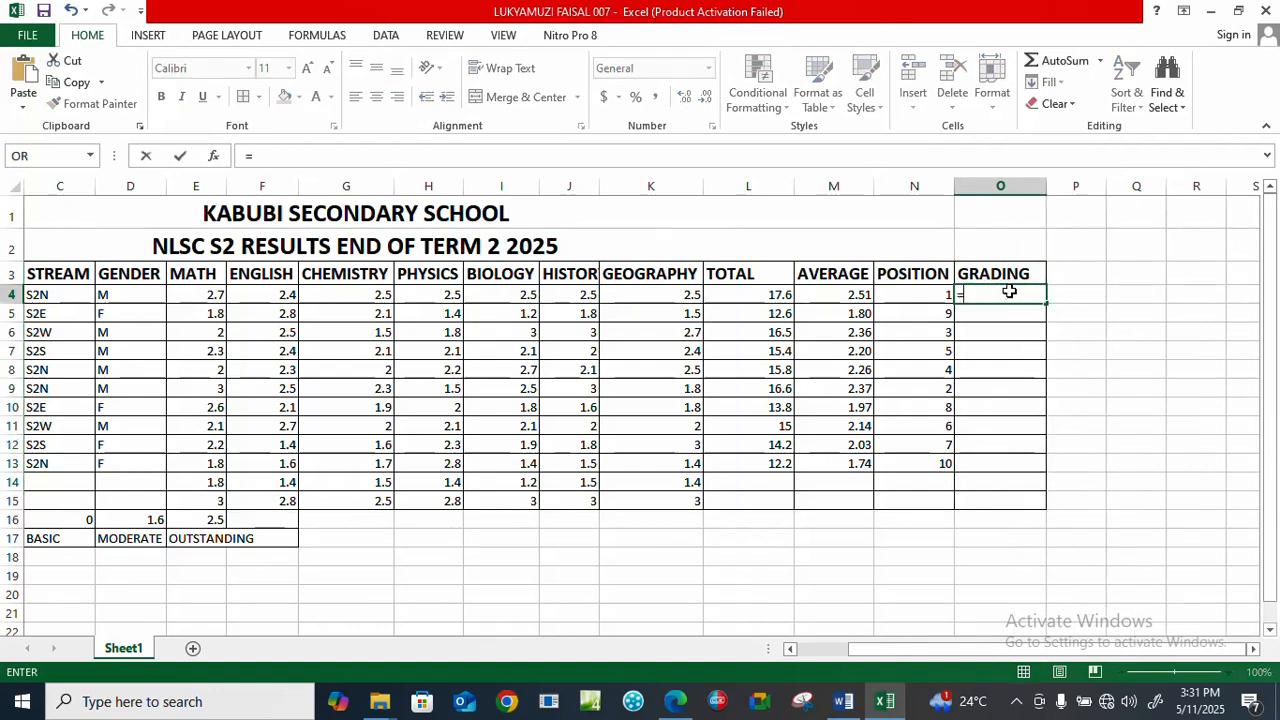
pyautogui.write('HLOO')
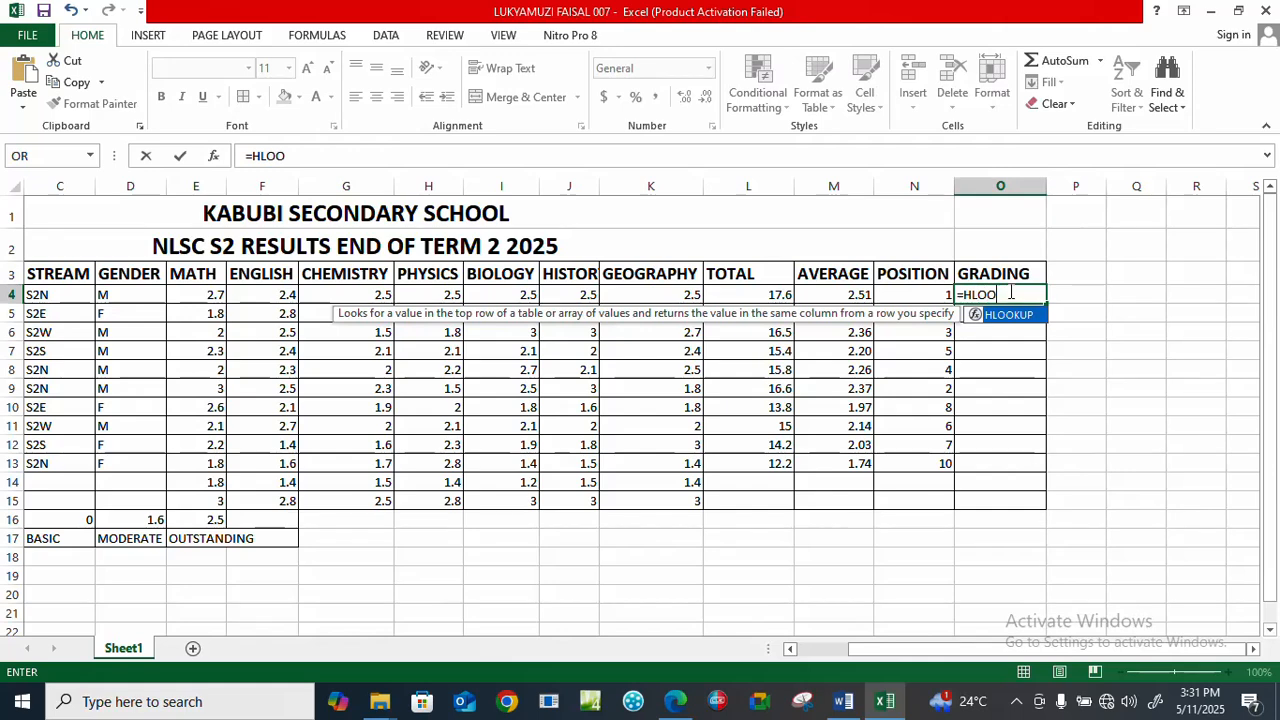
pyautogui.write('KUP(')
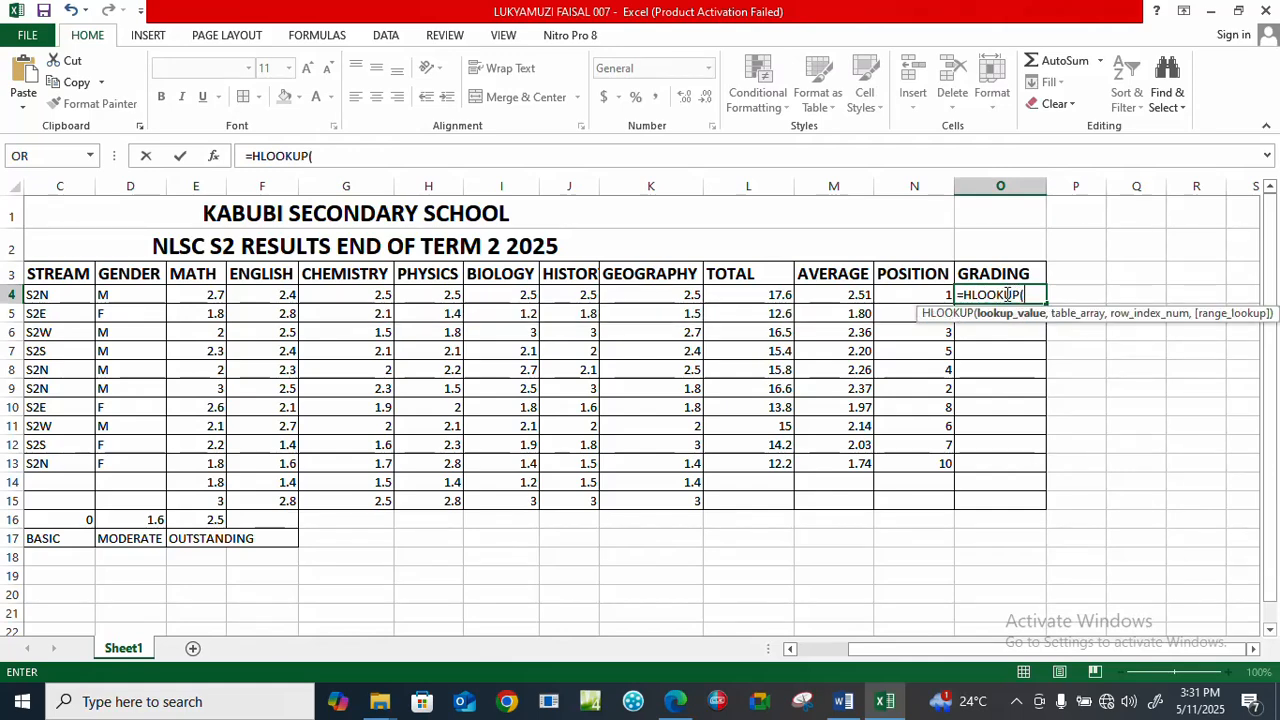
pyautogui.click(845, 295)
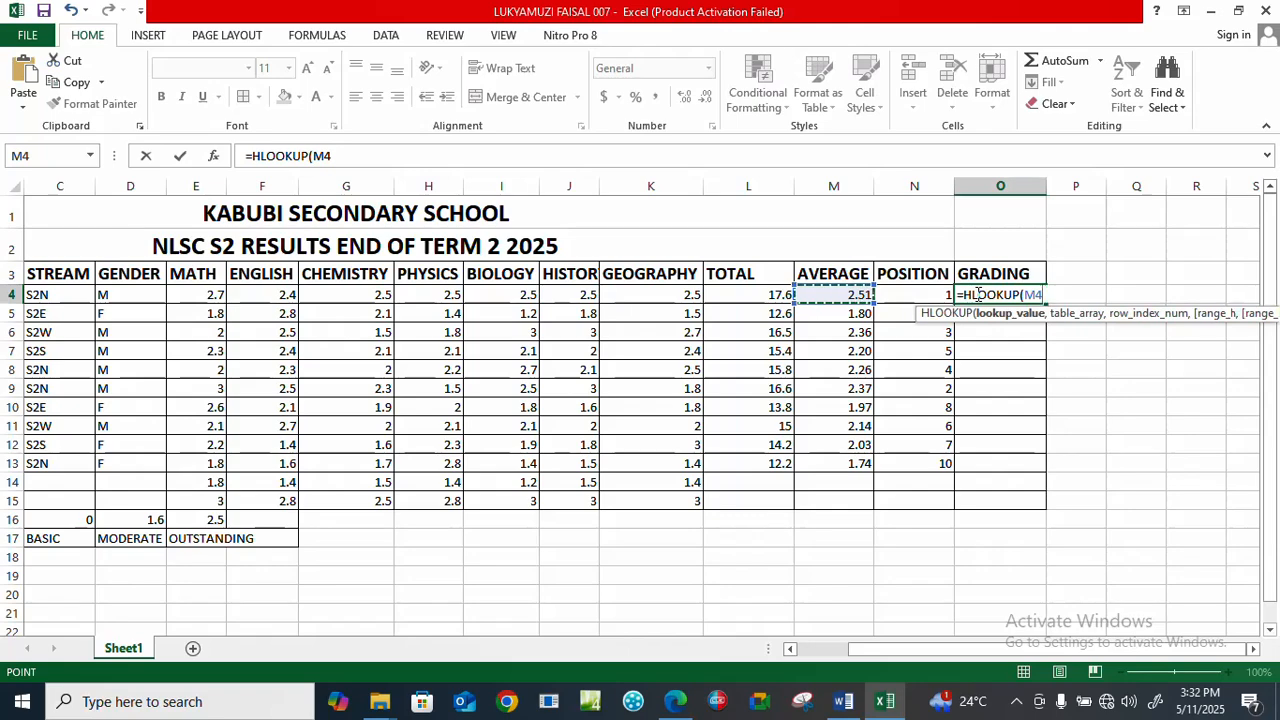
pyautogui.write(',')
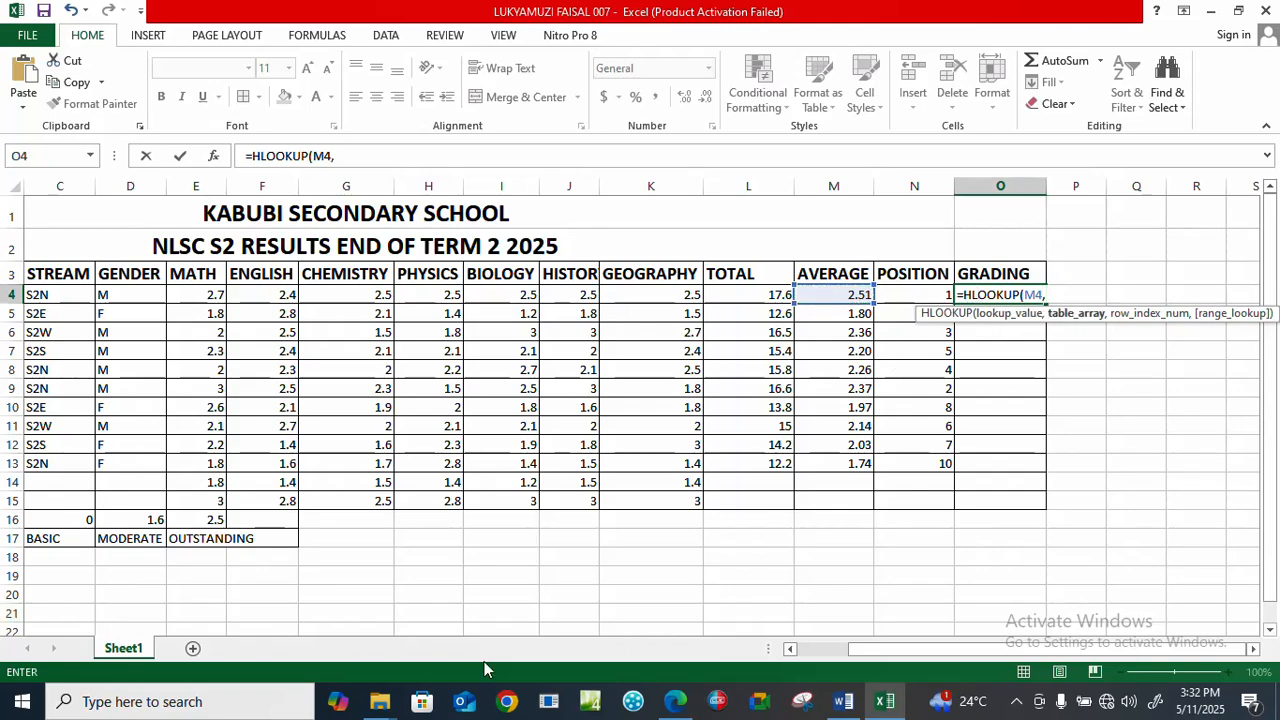
pyautogui.click(792, 649)
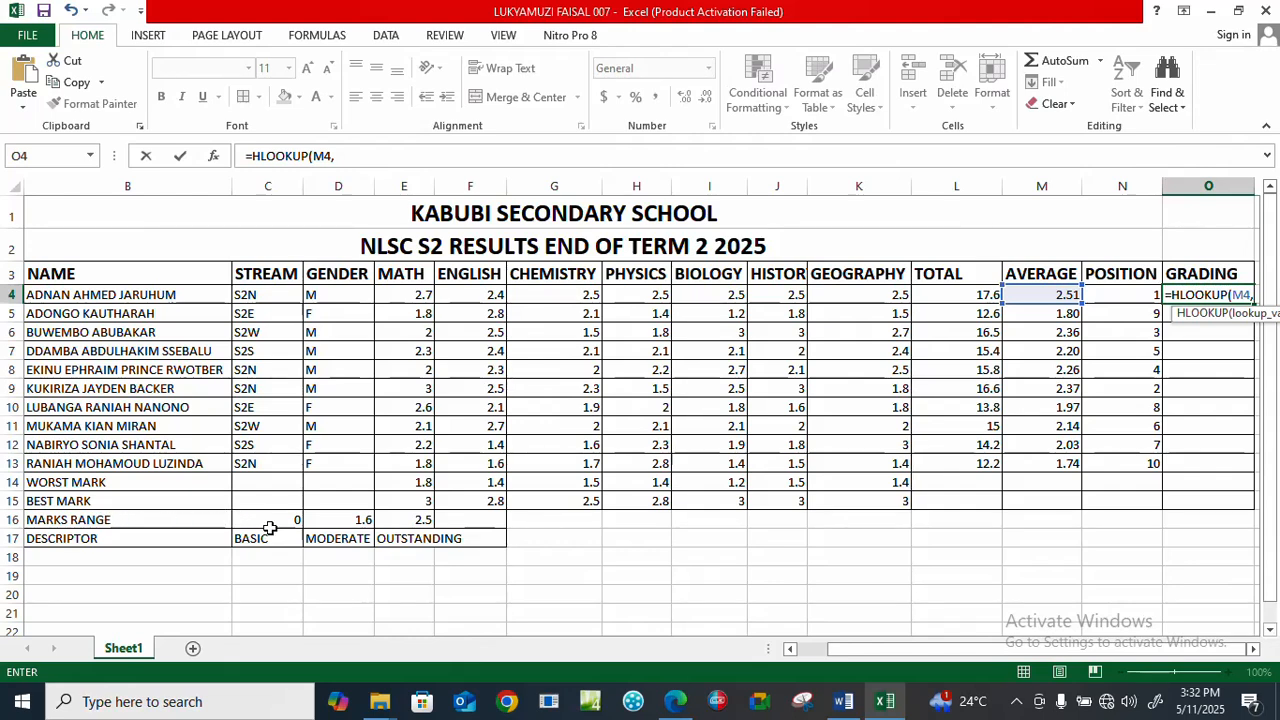
pyautogui.moveTo(264, 519); pyautogui.dragTo(474, 538)
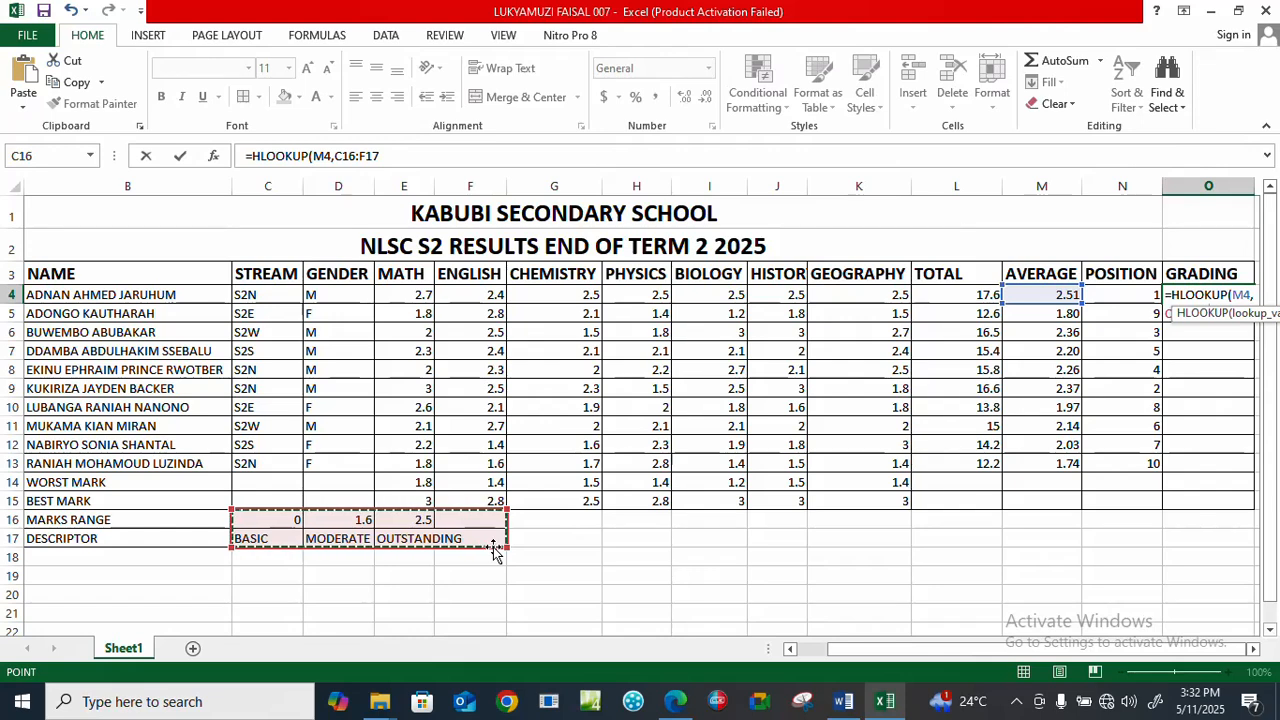
pyautogui.press('F4')
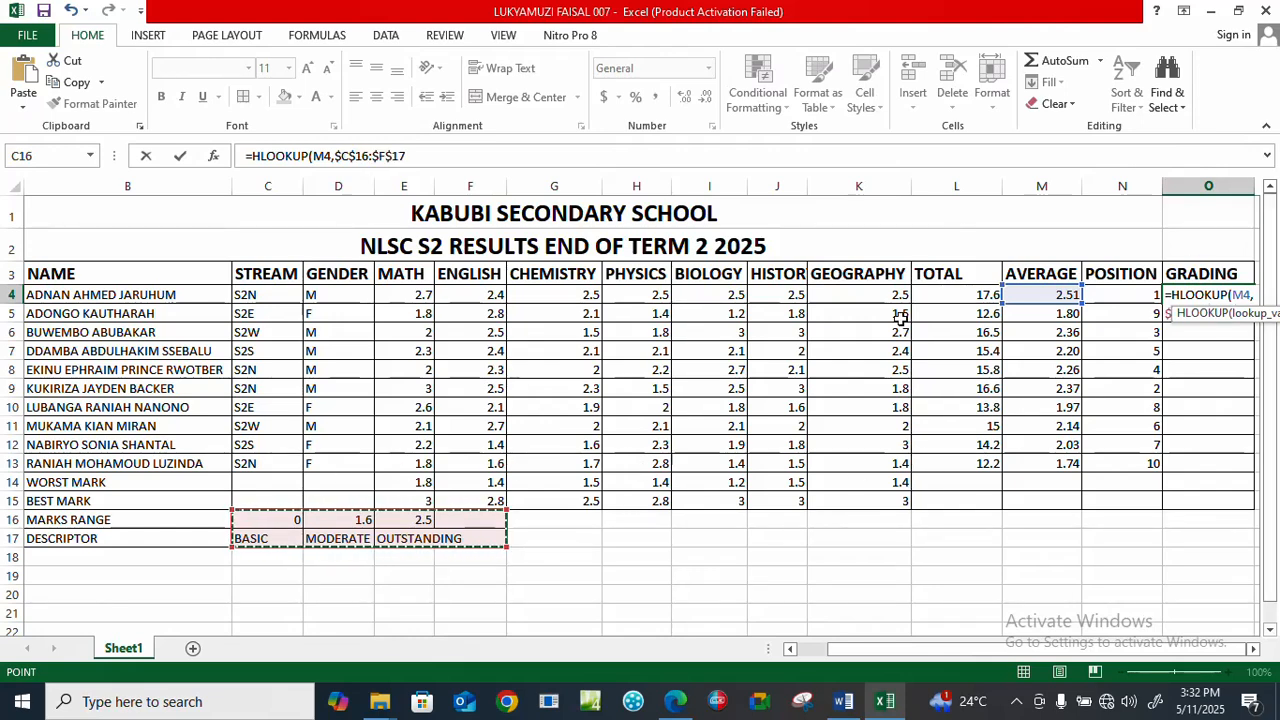
pyautogui.write(',')
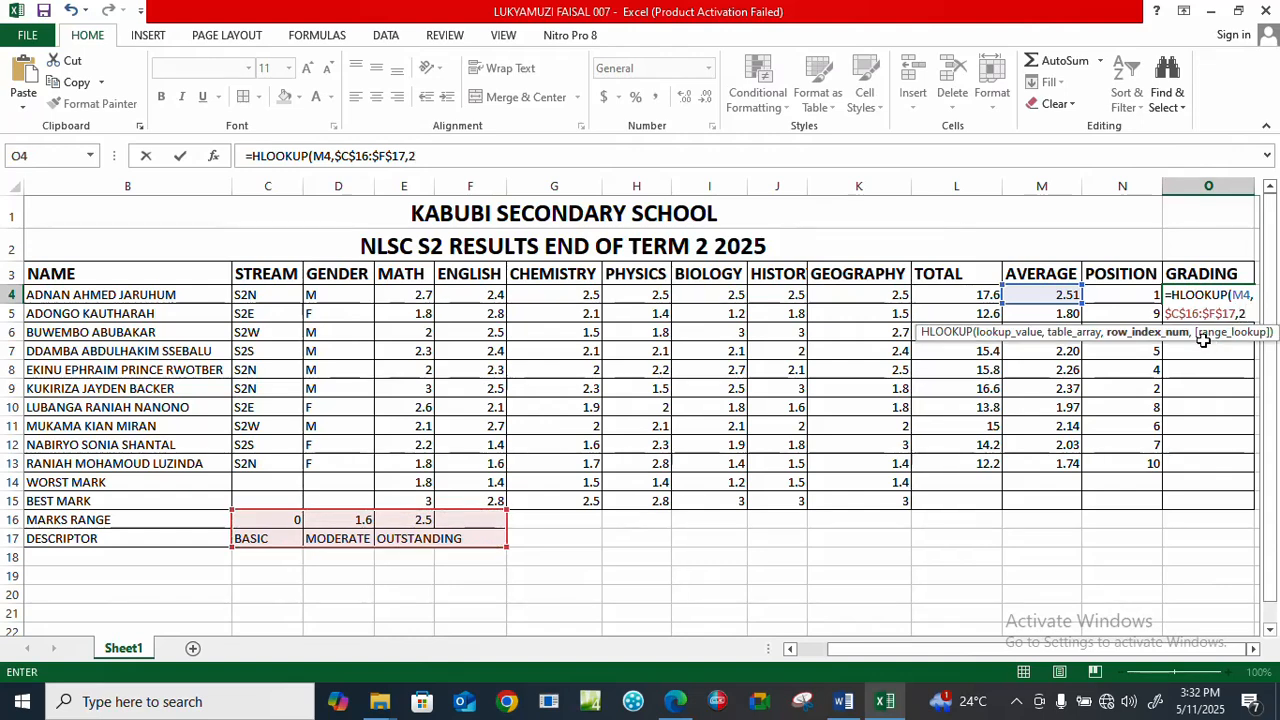
pyautogui.write('2')
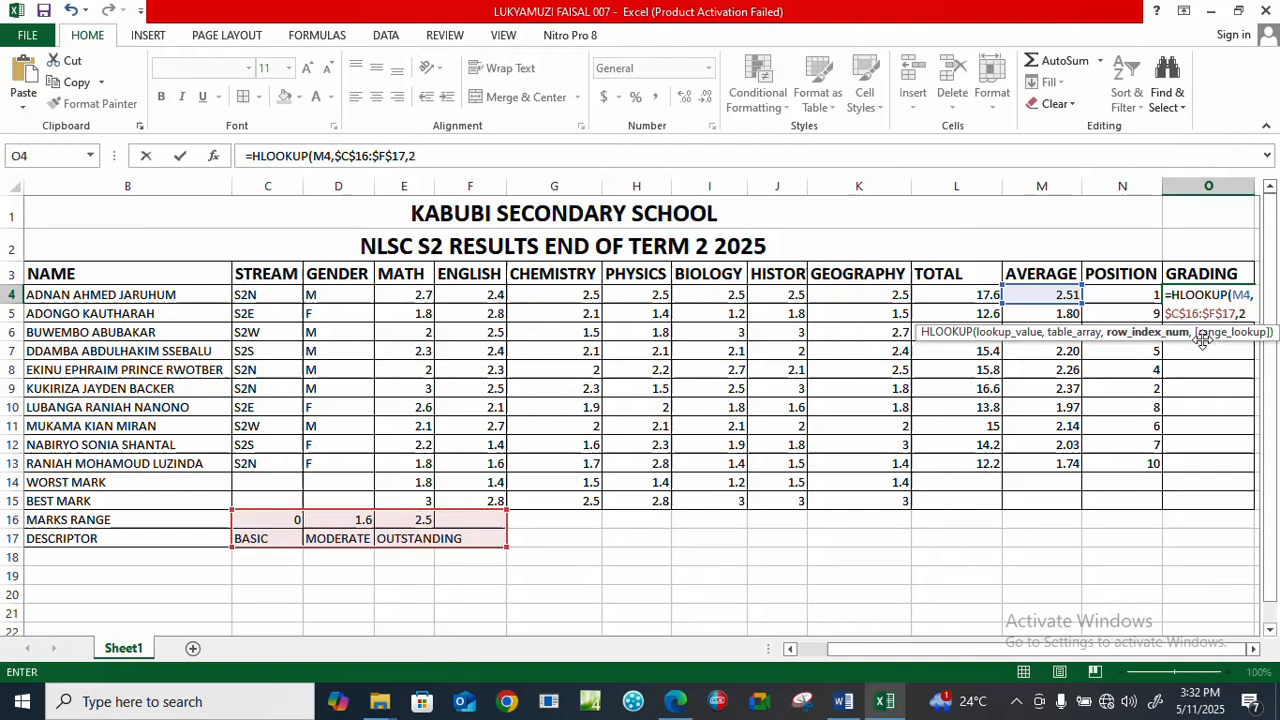
pyautogui.write(',')
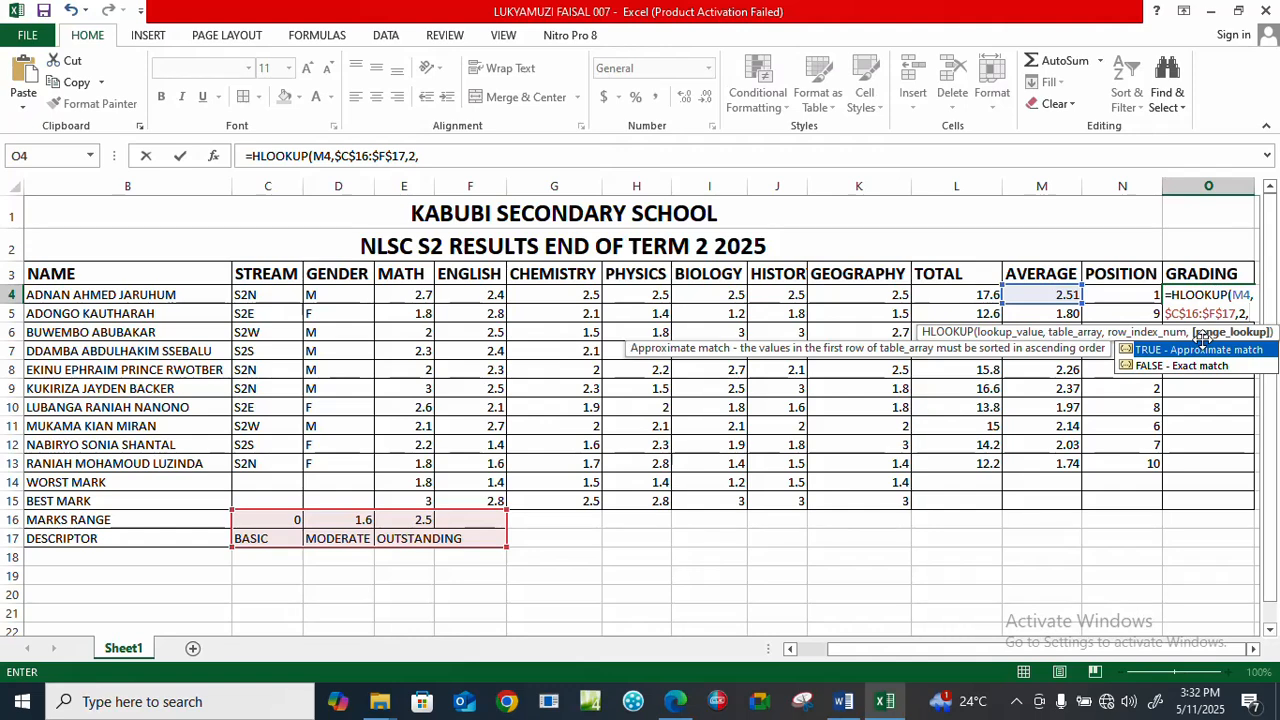
pyautogui.write('TRUE')
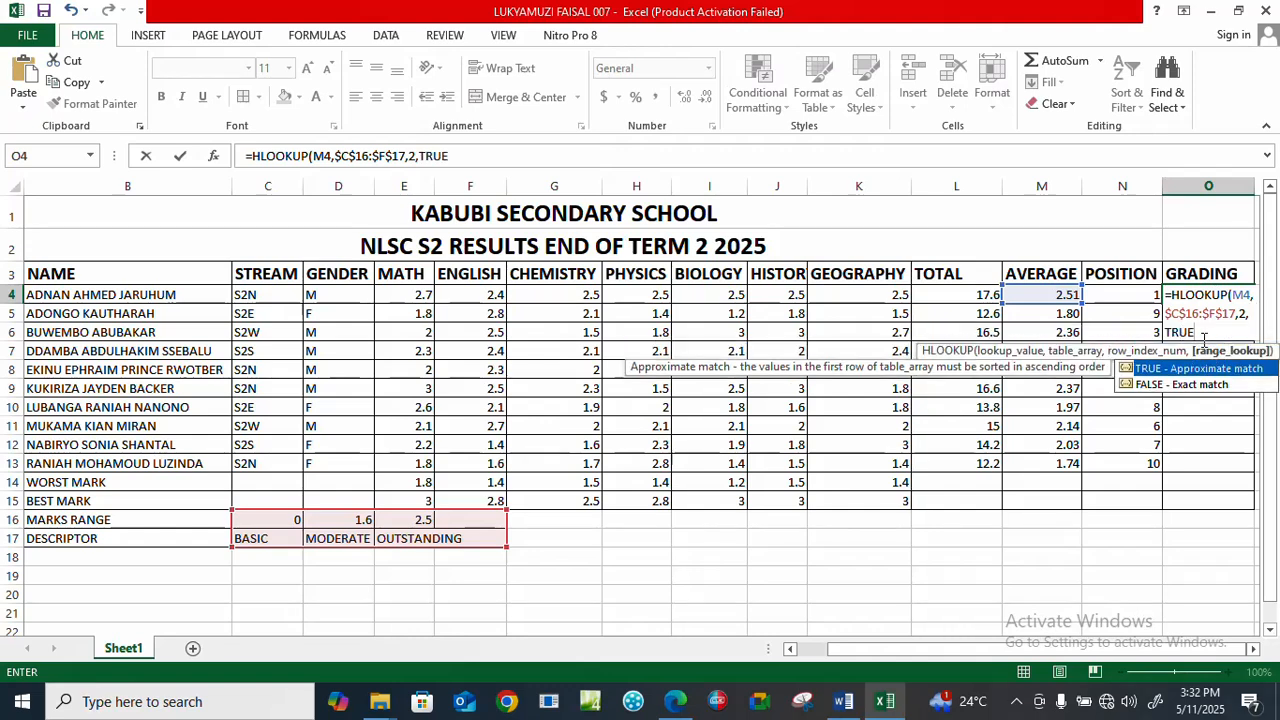
pyautogui.write(')')
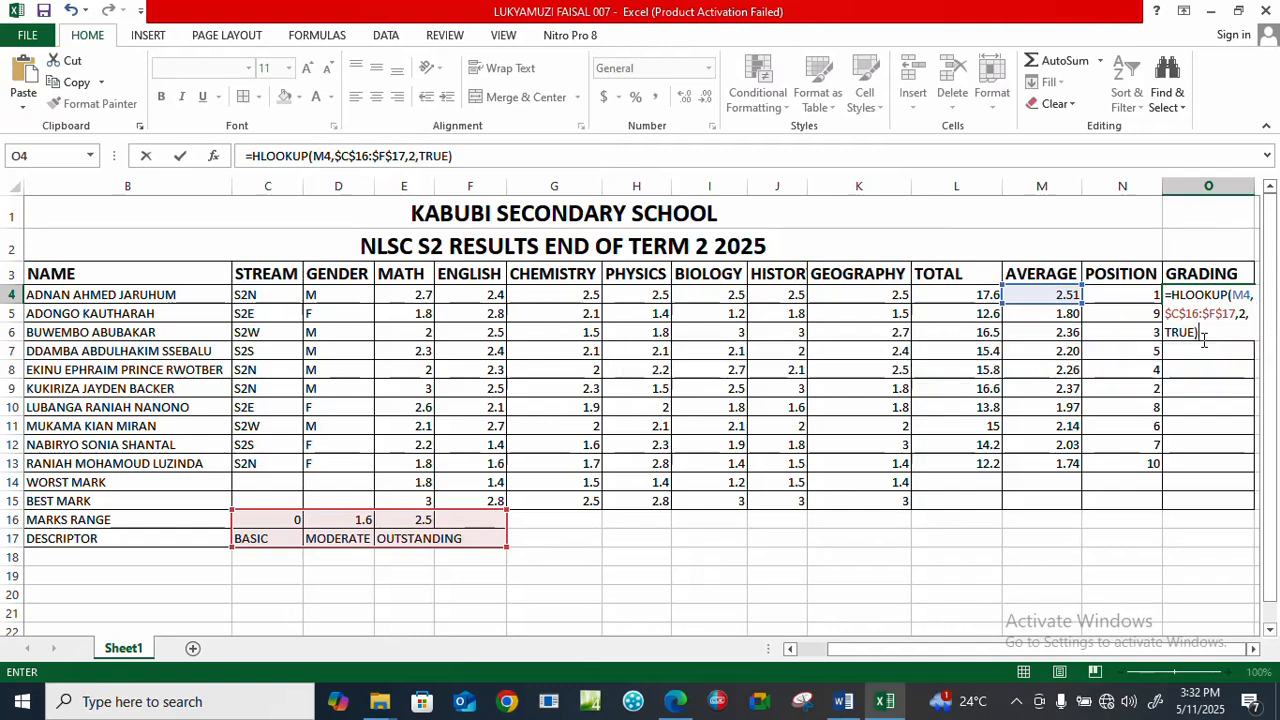
pyautogui.press('Return')
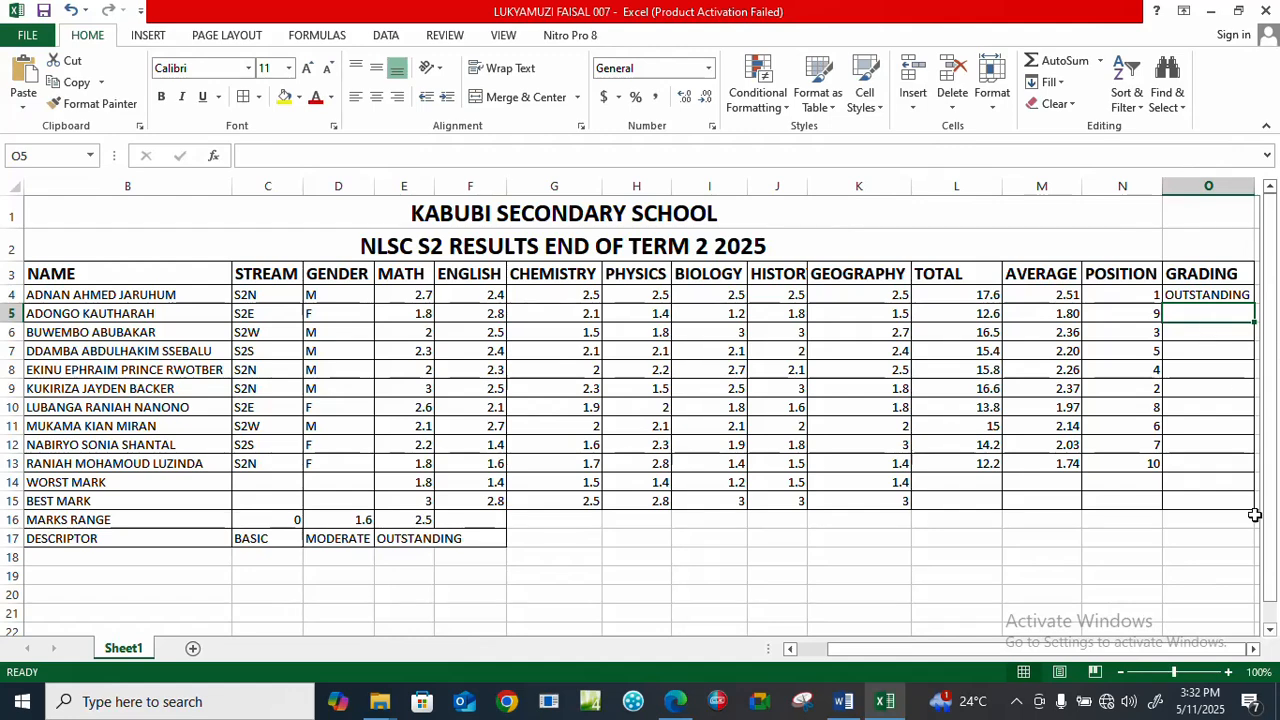
# Fill the grading formula from O4 down to O17, and clear the surplus grades in O14:O17.
pyautogui.click(1208, 294)
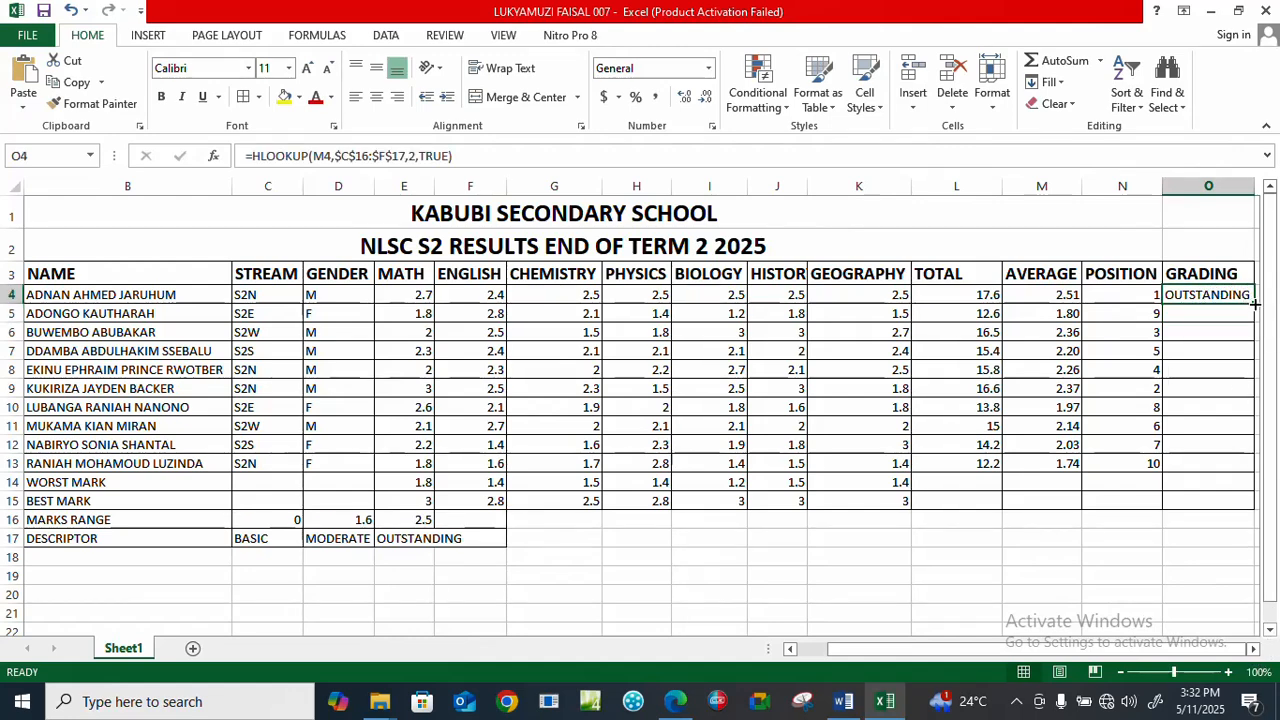
pyautogui.moveTo(1254, 303); pyautogui.dragTo(1254, 540)
pyautogui.click(1185, 484)
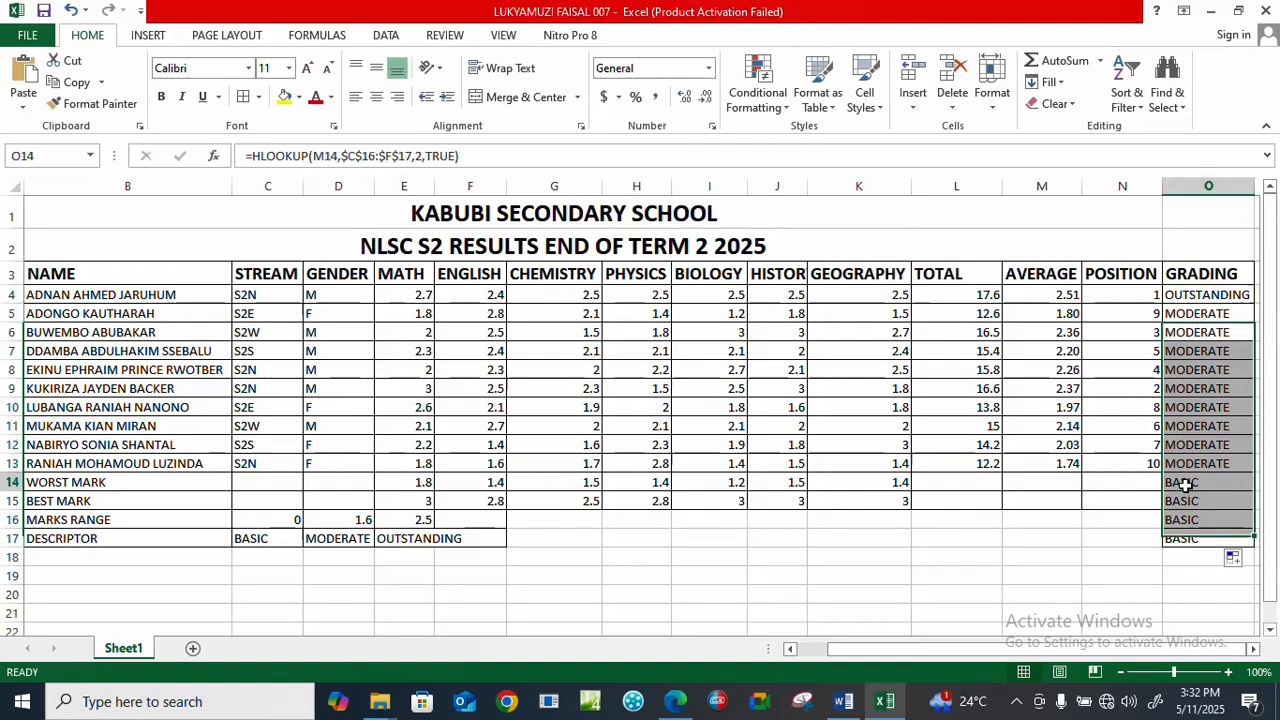
pyautogui.moveTo(1185, 484); pyautogui.dragTo(1197, 537)
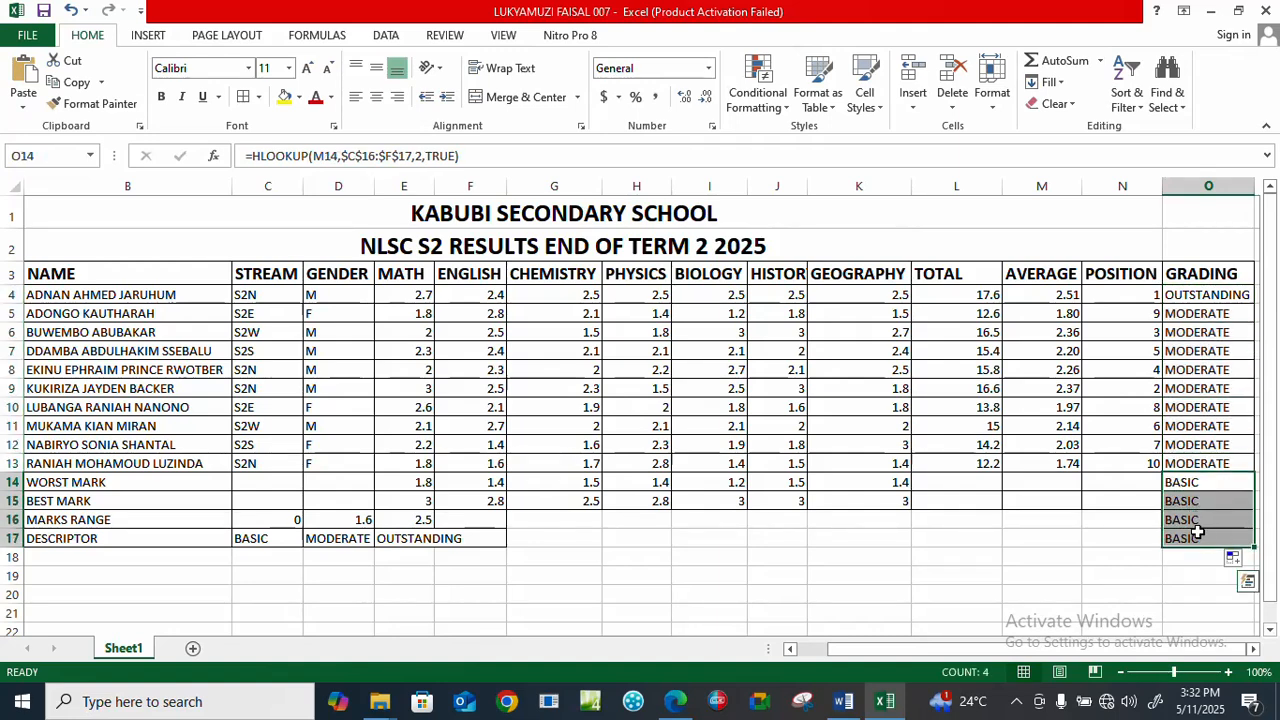
pyautogui.press('Delete')
pyautogui.click(1100, 612)
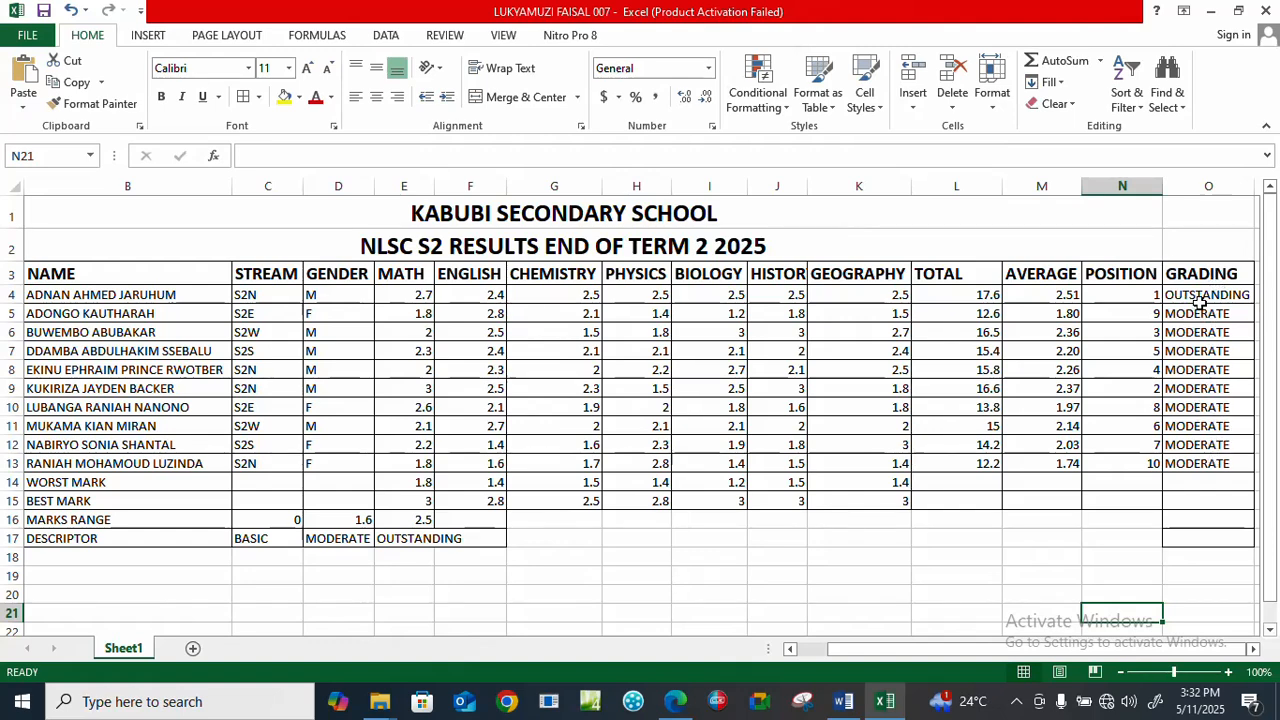
pyautogui.click(785, 521)
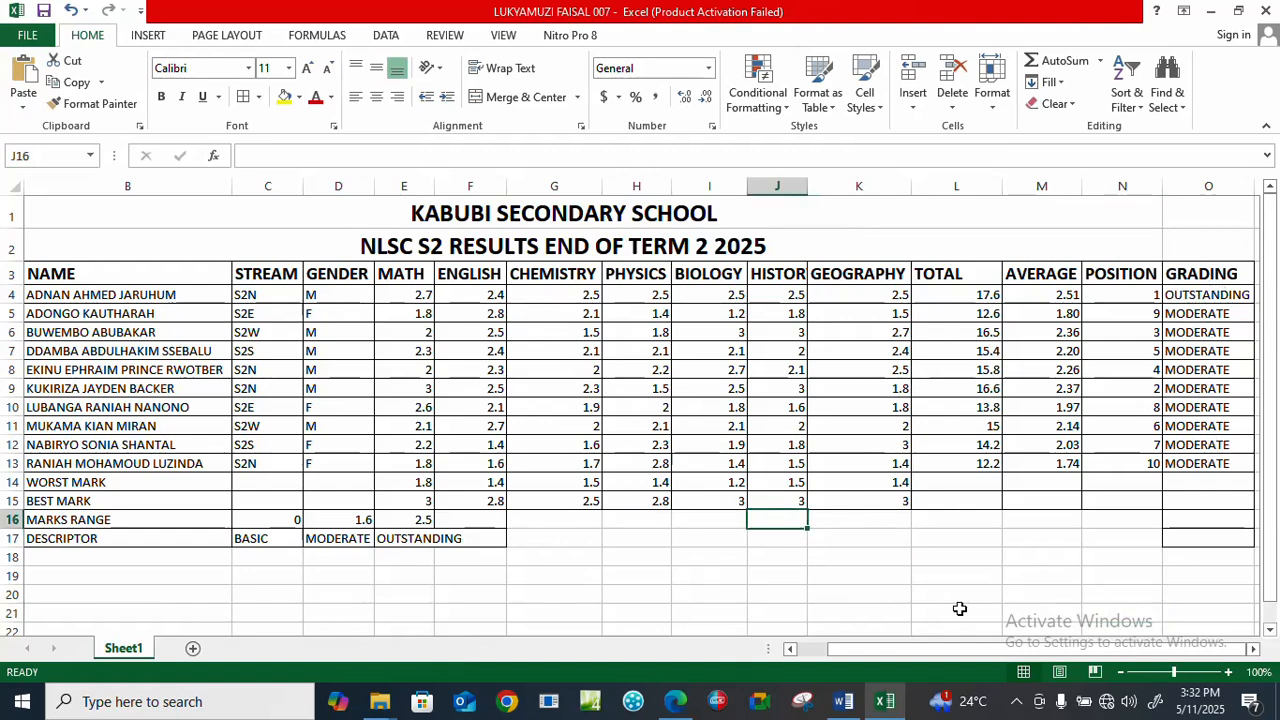
# Remove the borders from N16:O17 and reapply all borders to N15:O15.
pyautogui.moveTo(1158, 516); pyautogui.dragTo(1220, 546)
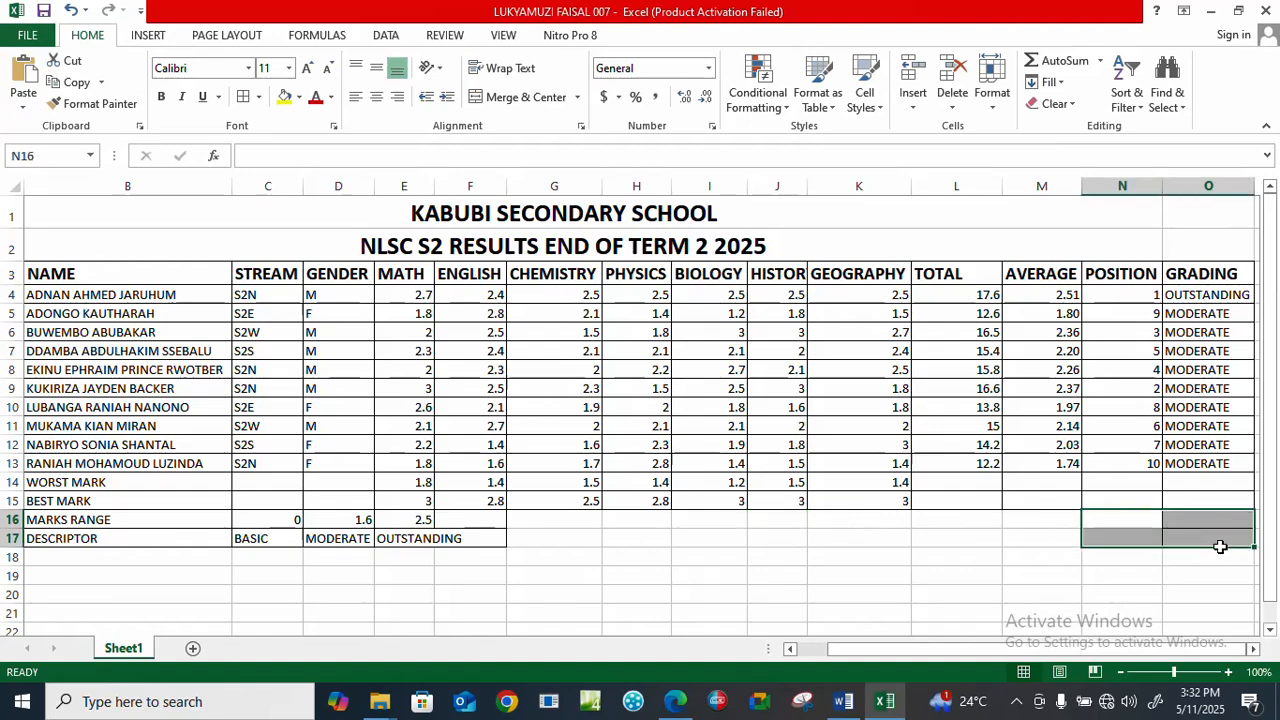
pyautogui.click(258, 97)
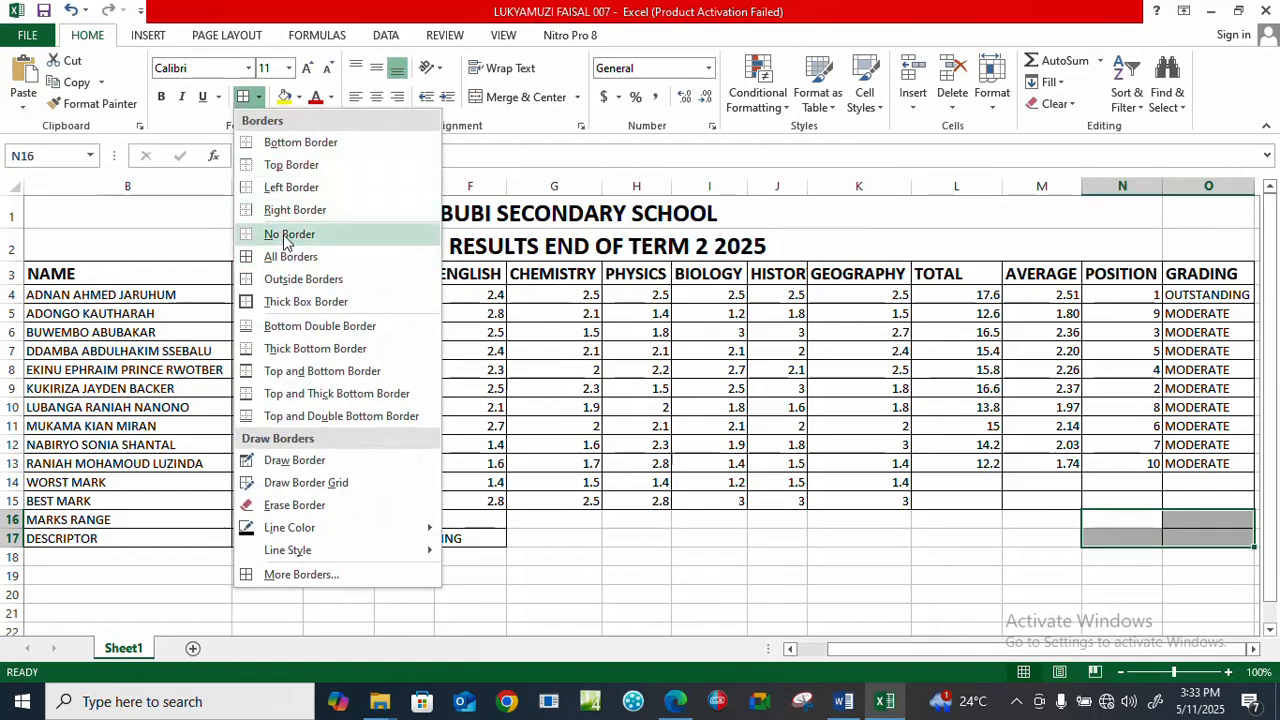
pyautogui.click(284, 237)
pyautogui.click(915, 556)
pyautogui.moveTo(1112, 505); pyautogui.dragTo(1211, 505)
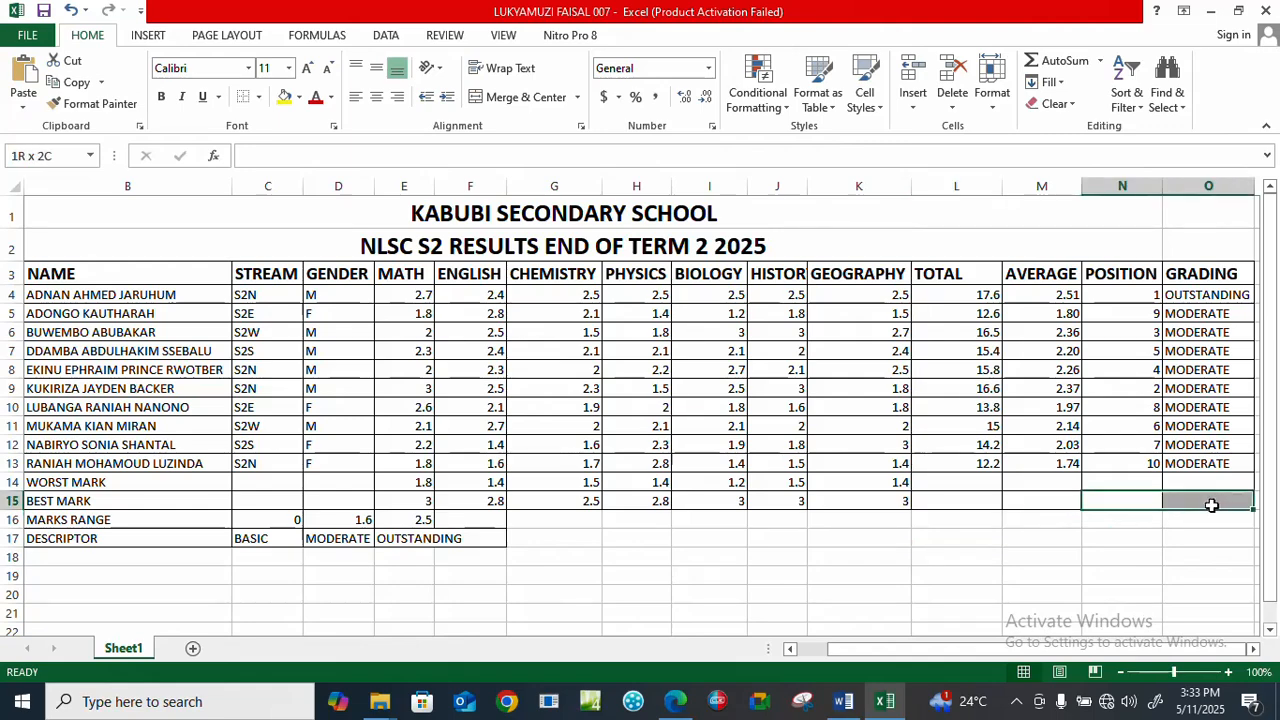
pyautogui.click(258, 97)
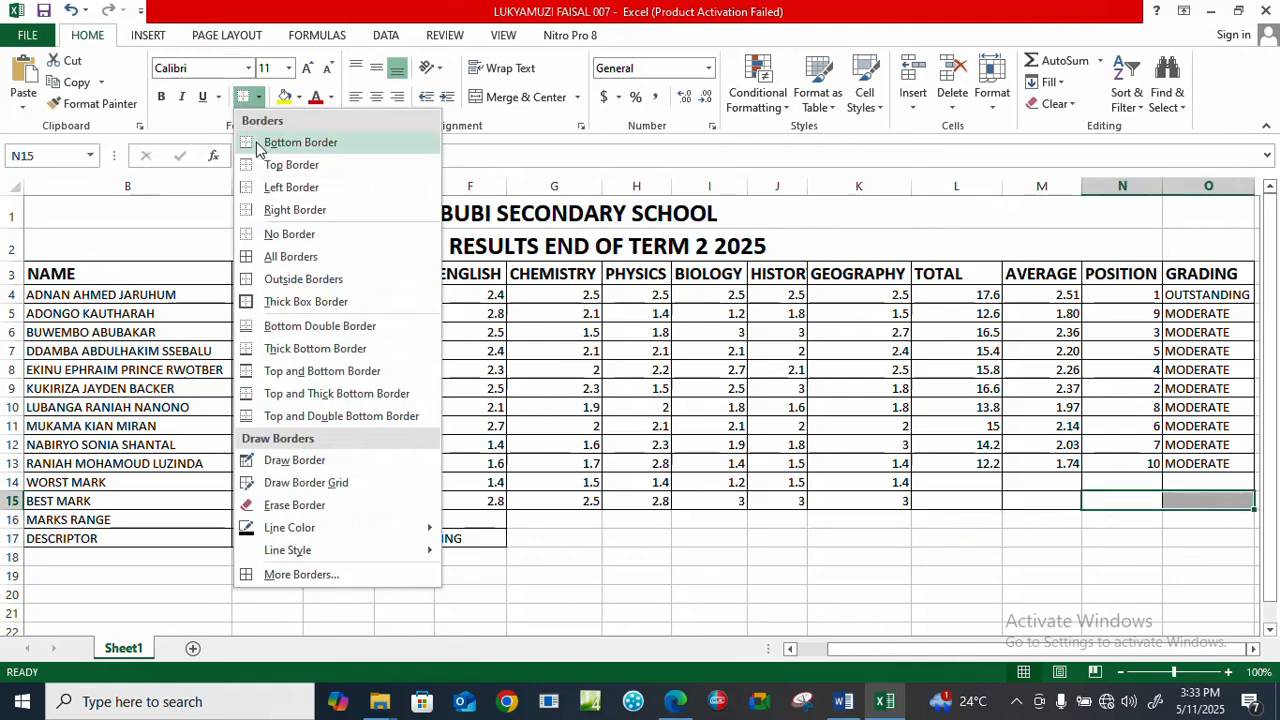
pyautogui.click(270, 258)
pyautogui.click(560, 560)
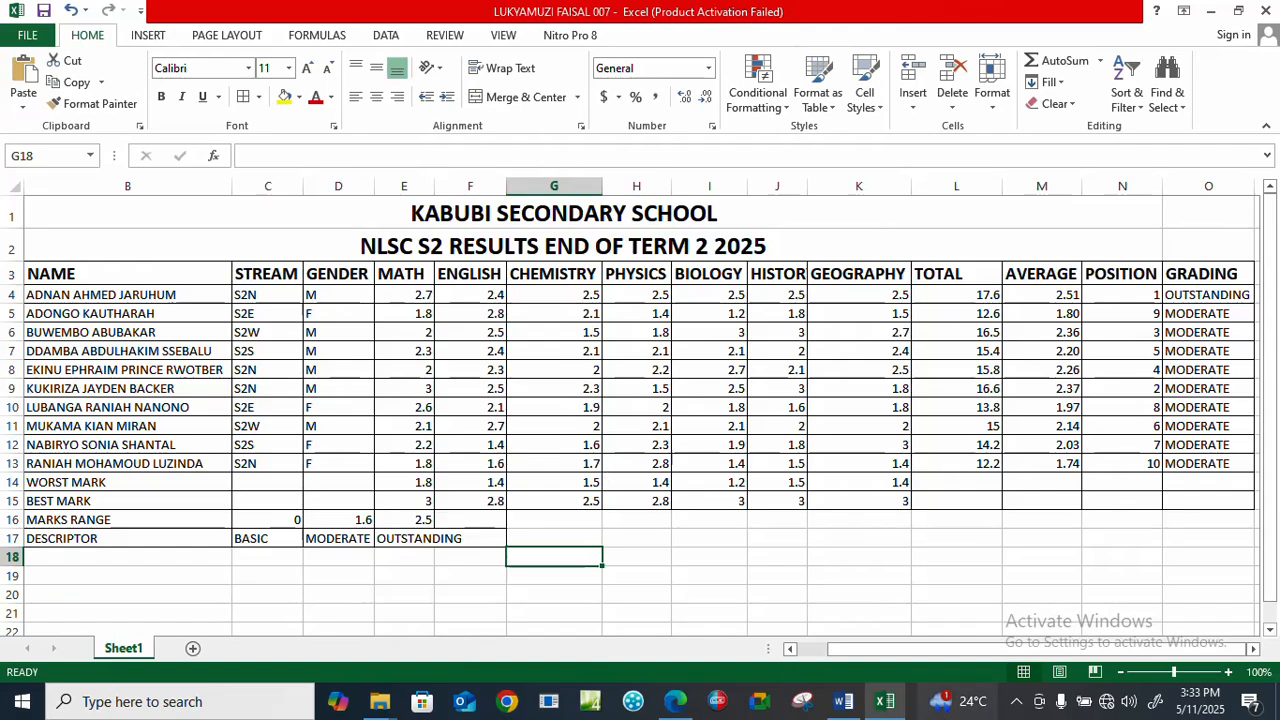
# Check the chart task in Edge, return to Excel, and insert a 3-D clustered column chart from B3:B13 and M3:M13.
pyautogui.click(674, 702)
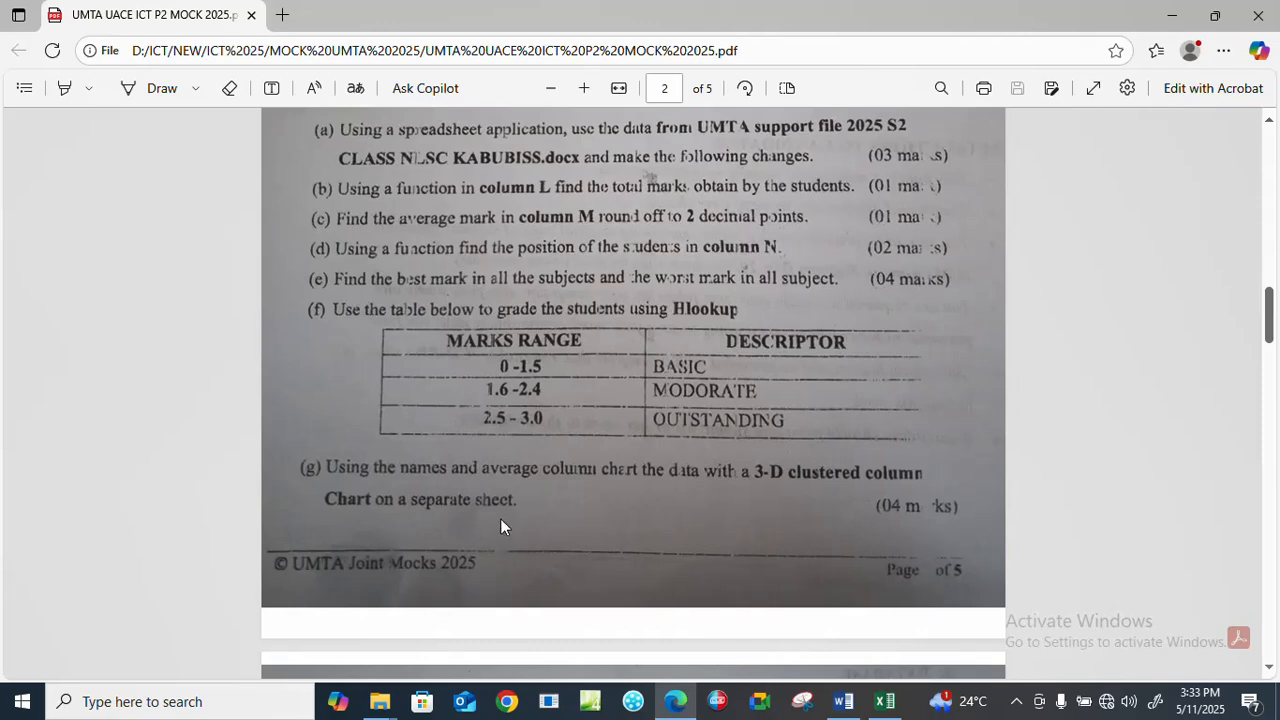
pyautogui.click(884, 701)
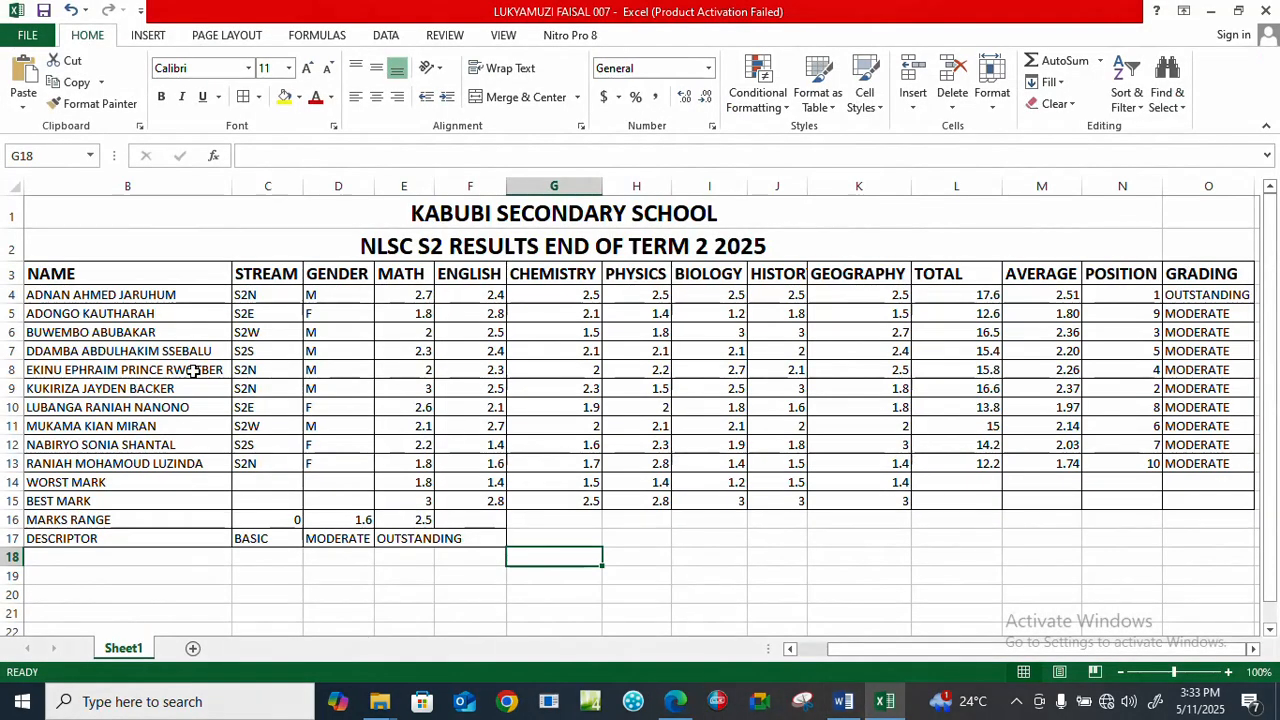
pyautogui.moveTo(45, 275); pyautogui.dragTo(97, 467)
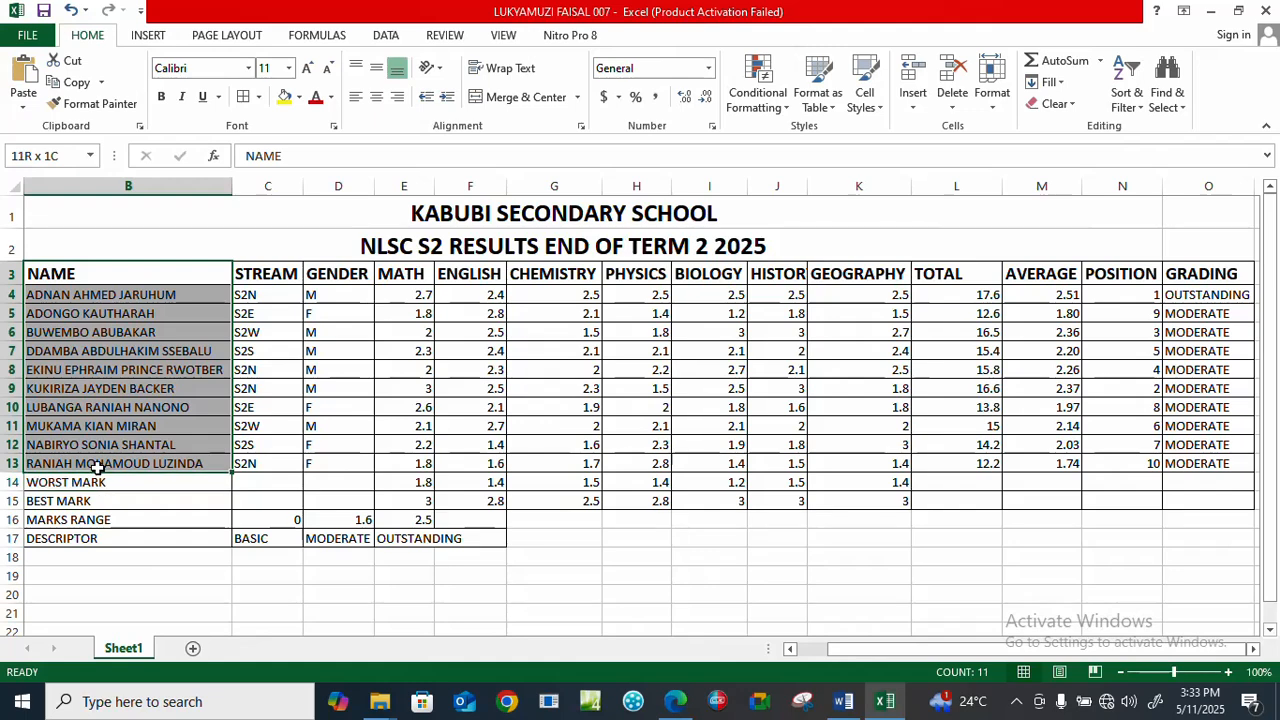
pyautogui.moveTo(97, 467); pyautogui.dragTo(97, 467)
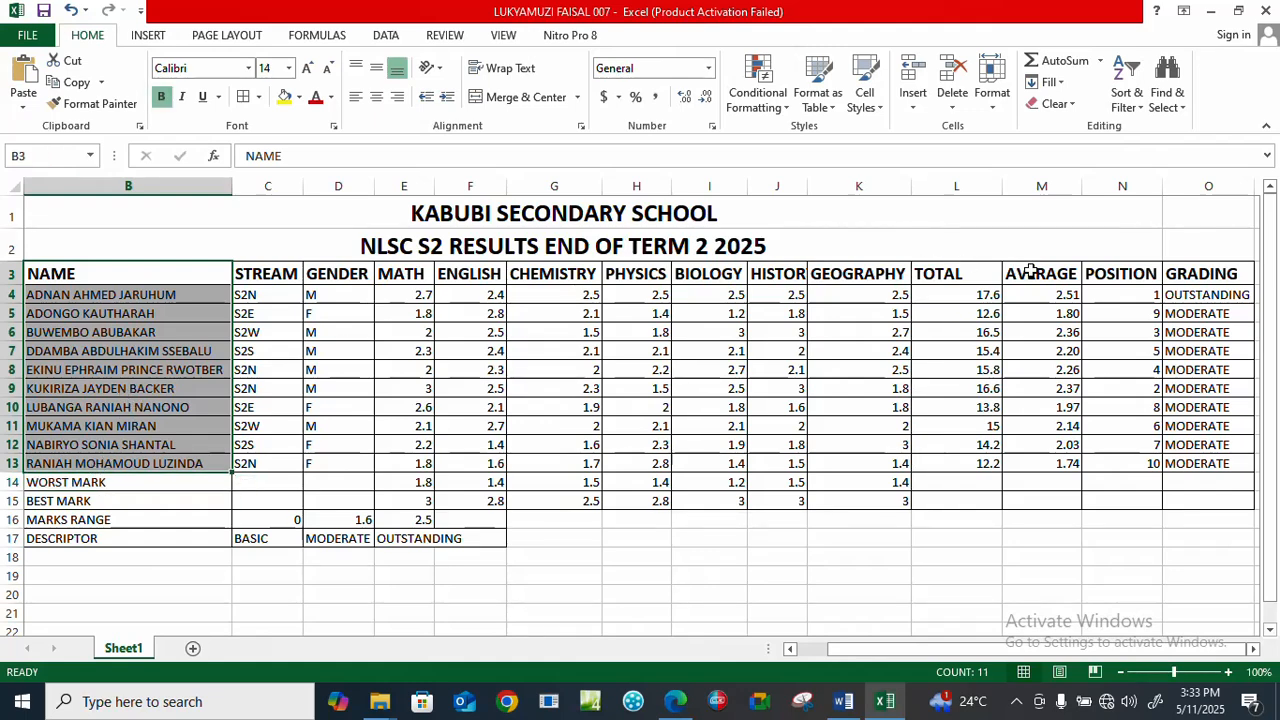
pyautogui.moveTo(1032, 272); pyautogui.dragTo(1055, 462)
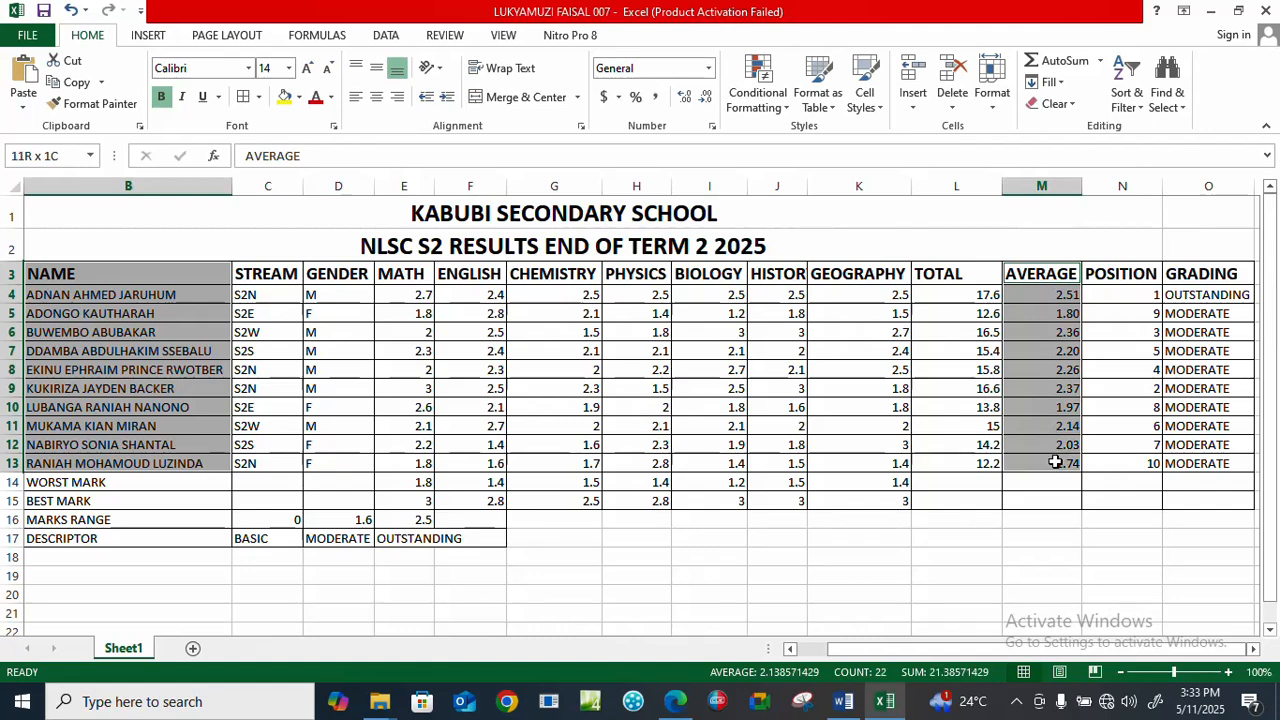
pyautogui.click(147, 38)
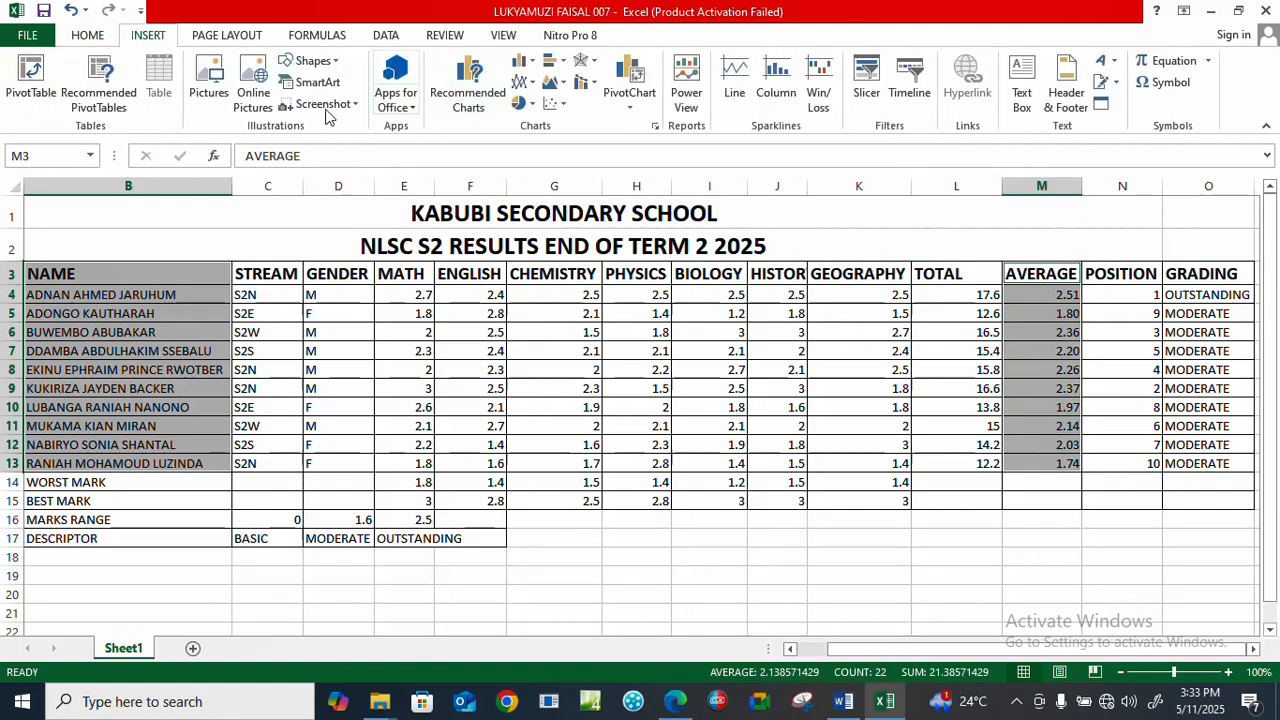
pyautogui.click(537, 68)
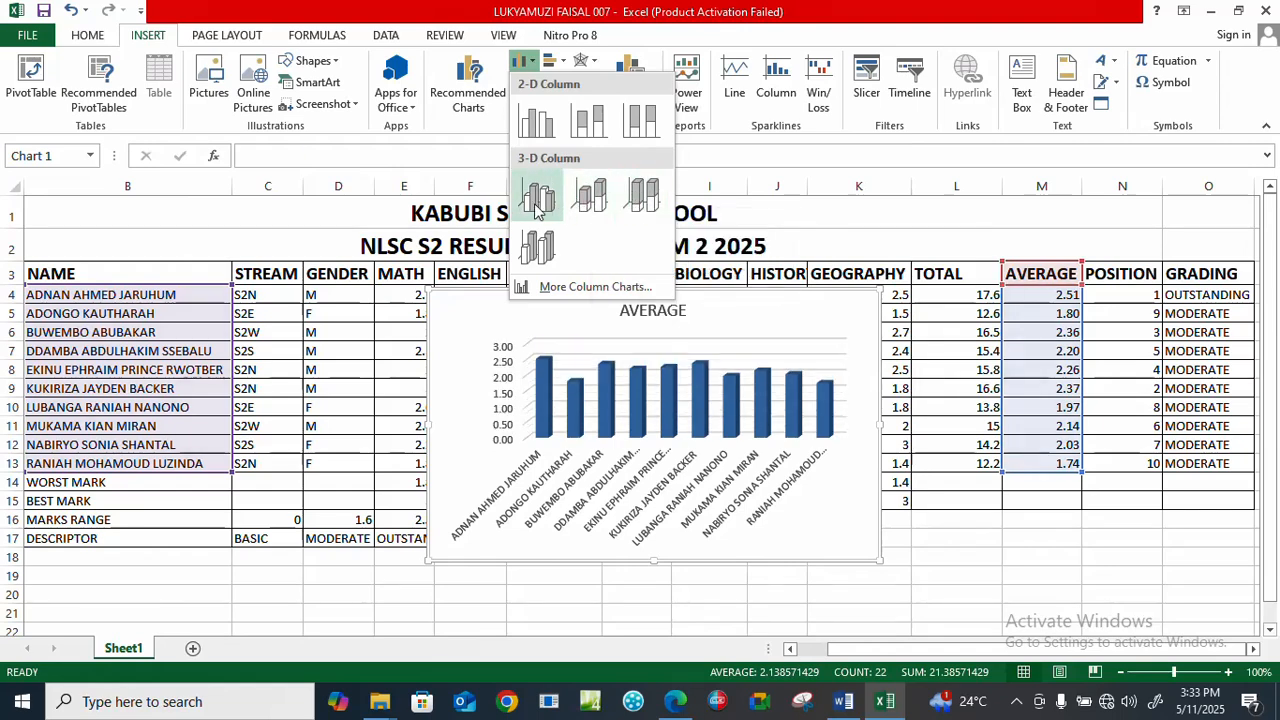
pyautogui.click(537, 200)
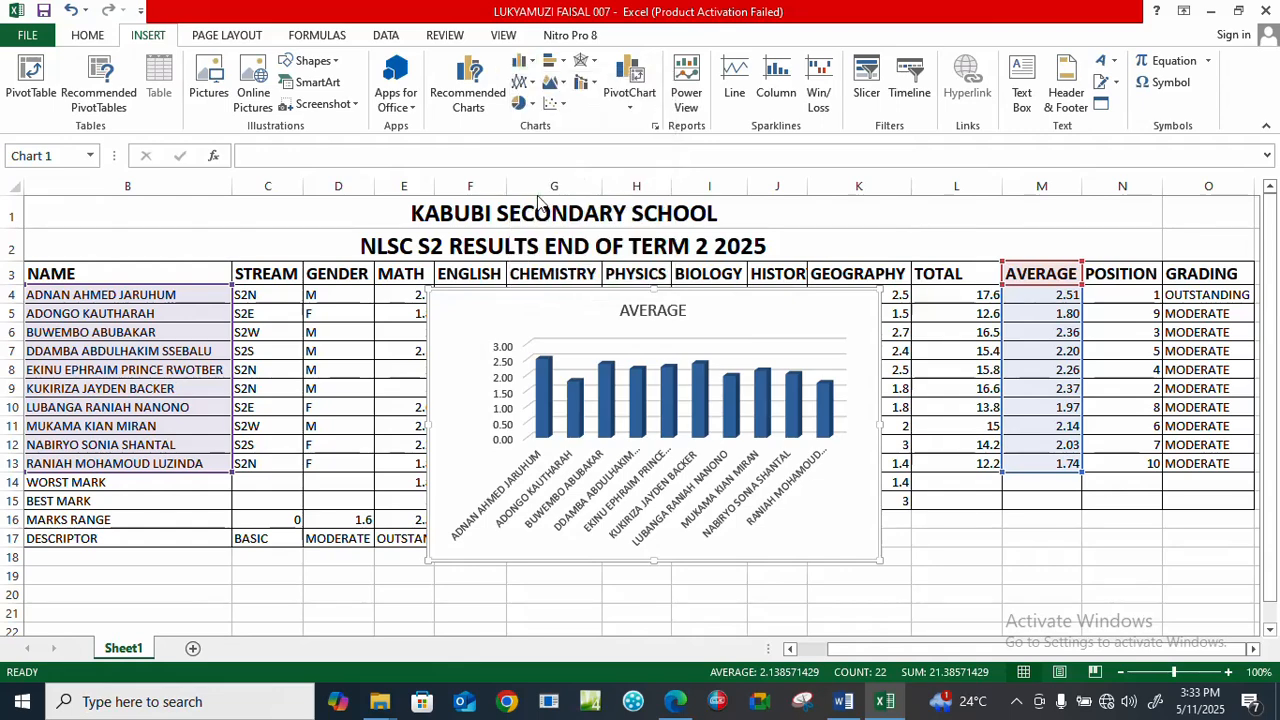
# Cut the 3-D column chart from Sheet1, add a new worksheet, and paste the chart at A1.
pyautogui.moveTo(823, 314)
pyautogui.mouseDown()
pyautogui.moveTo(800, 400)
pyautogui.moveTo(715, 555)
pyautogui.moveTo(737, 549)
pyautogui.moveTo(817, 334)
pyautogui.mouseUp()
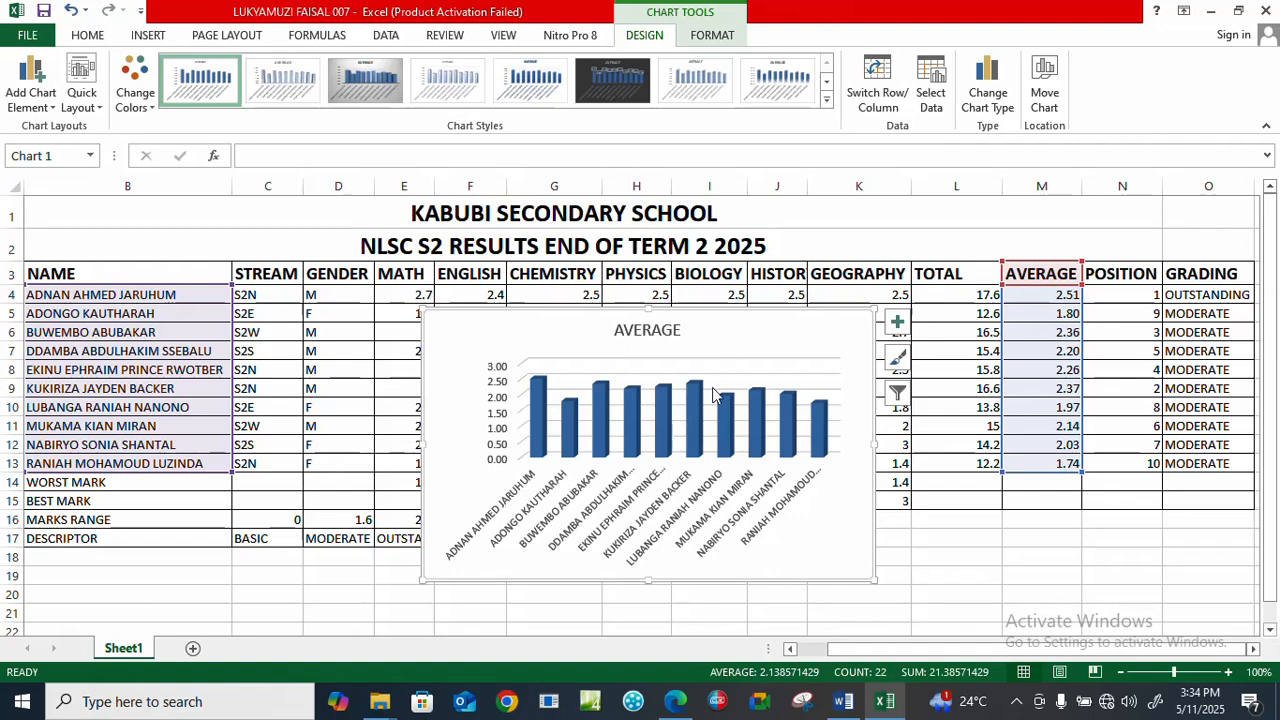
pyautogui.rightClick(790, 330)
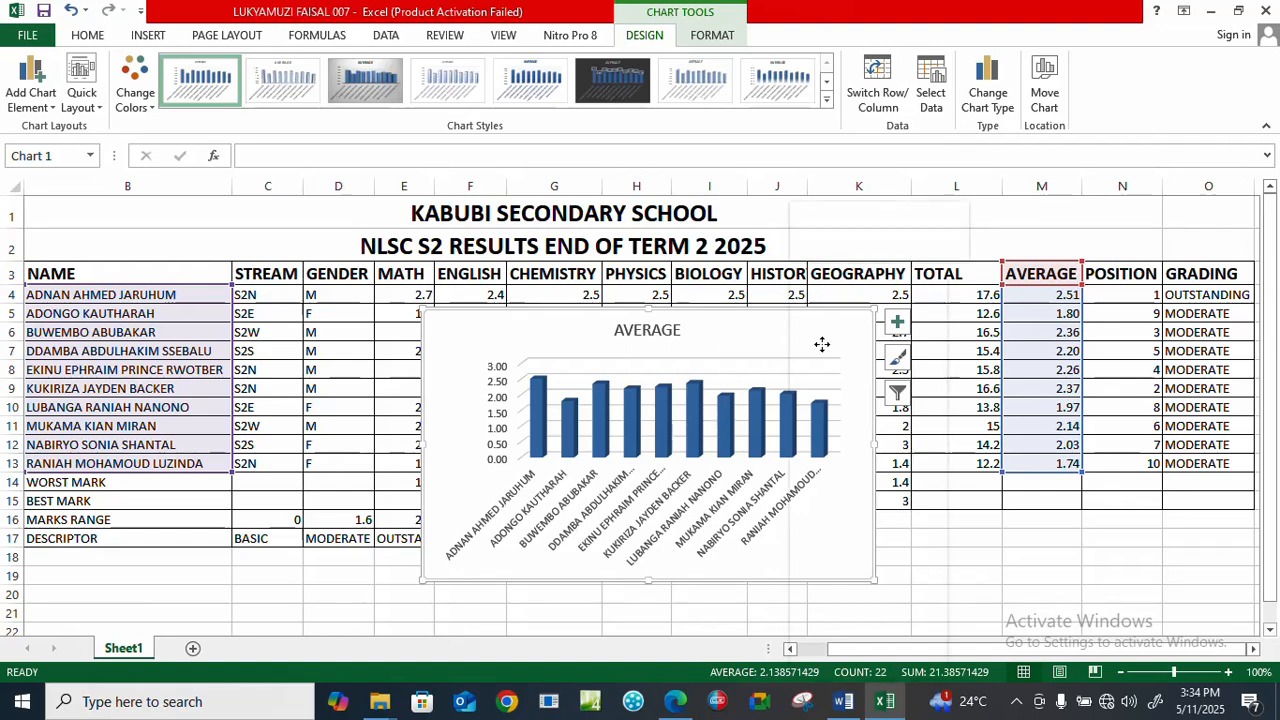
pyautogui.click(835, 292)
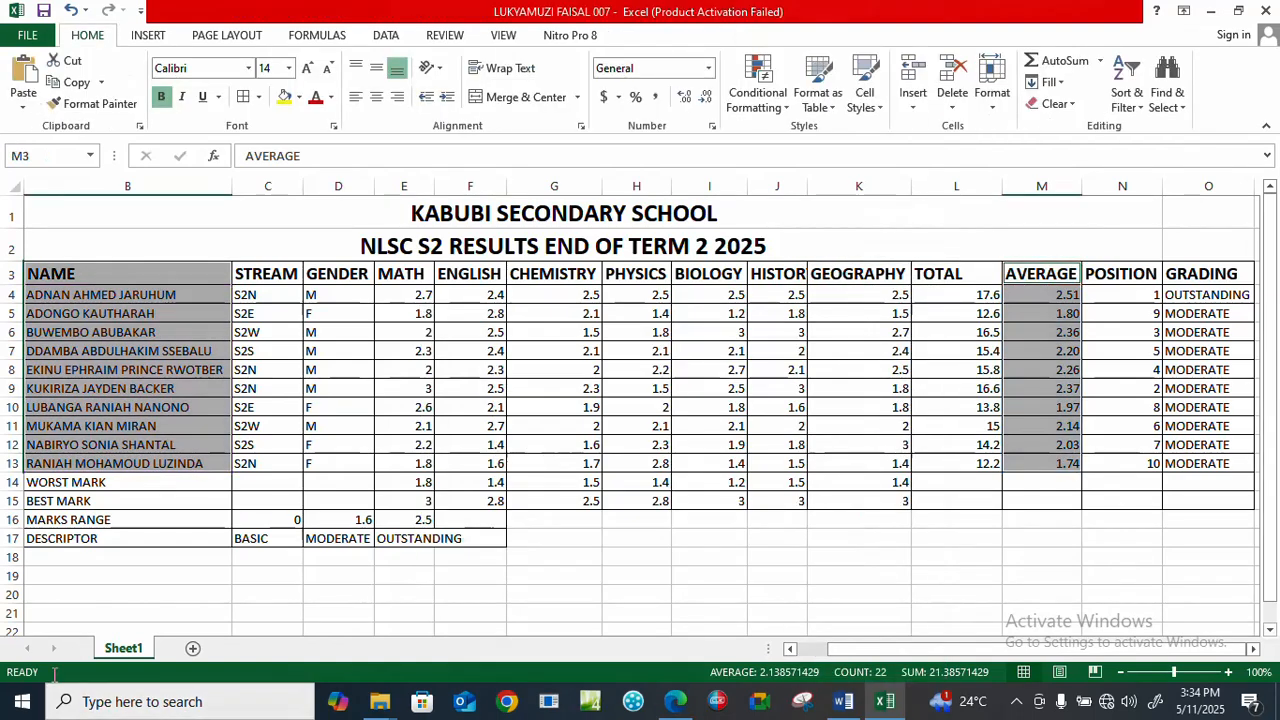
pyautogui.click(193, 648)
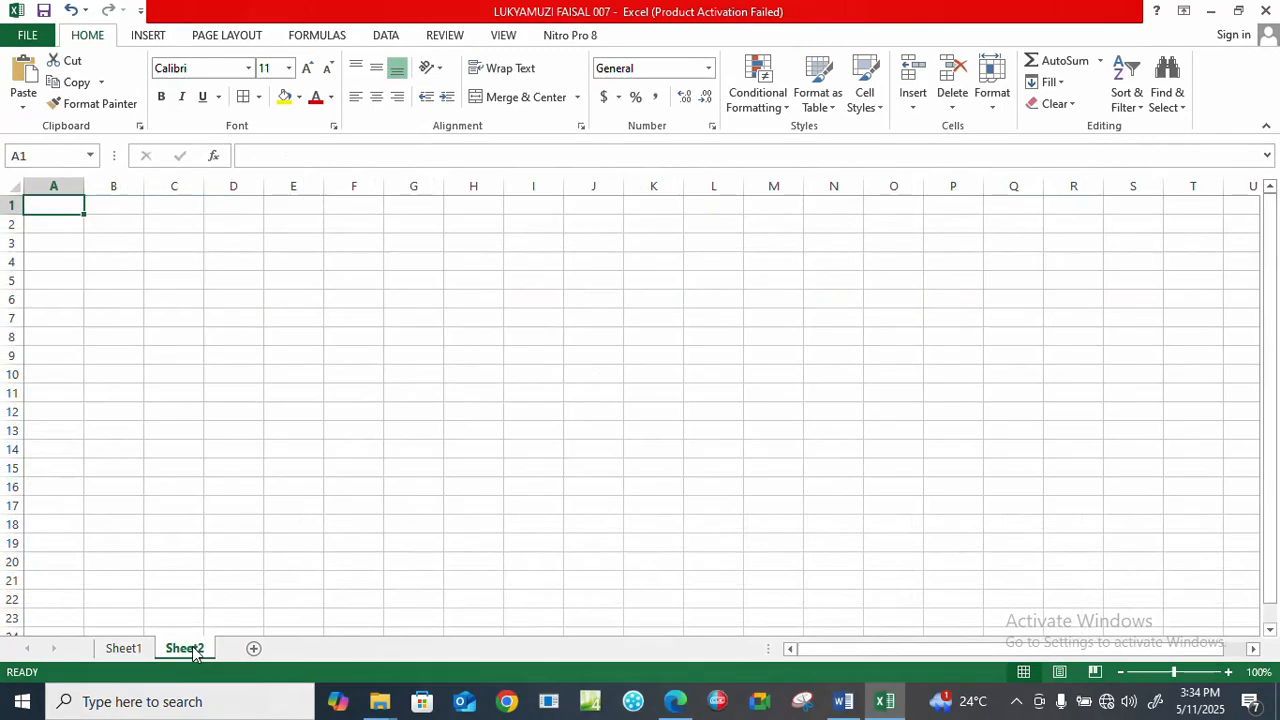
pyautogui.rightClick(45, 208)
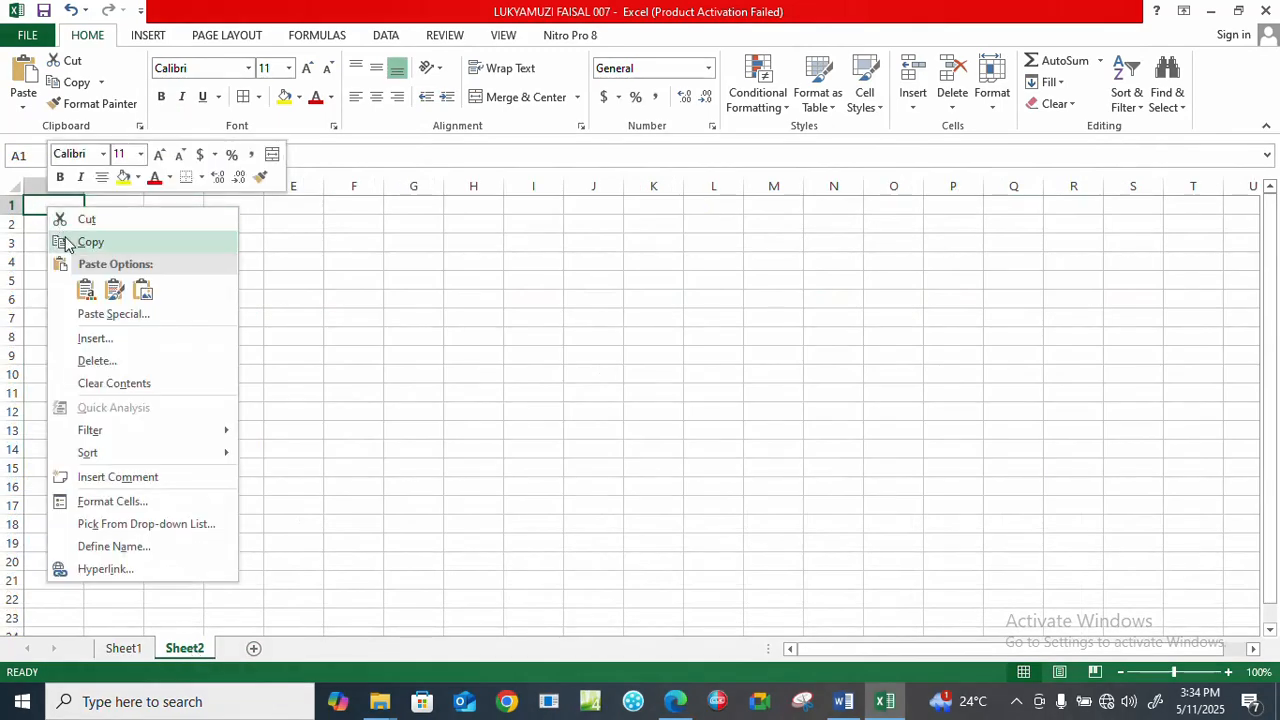
pyautogui.click(86, 290)
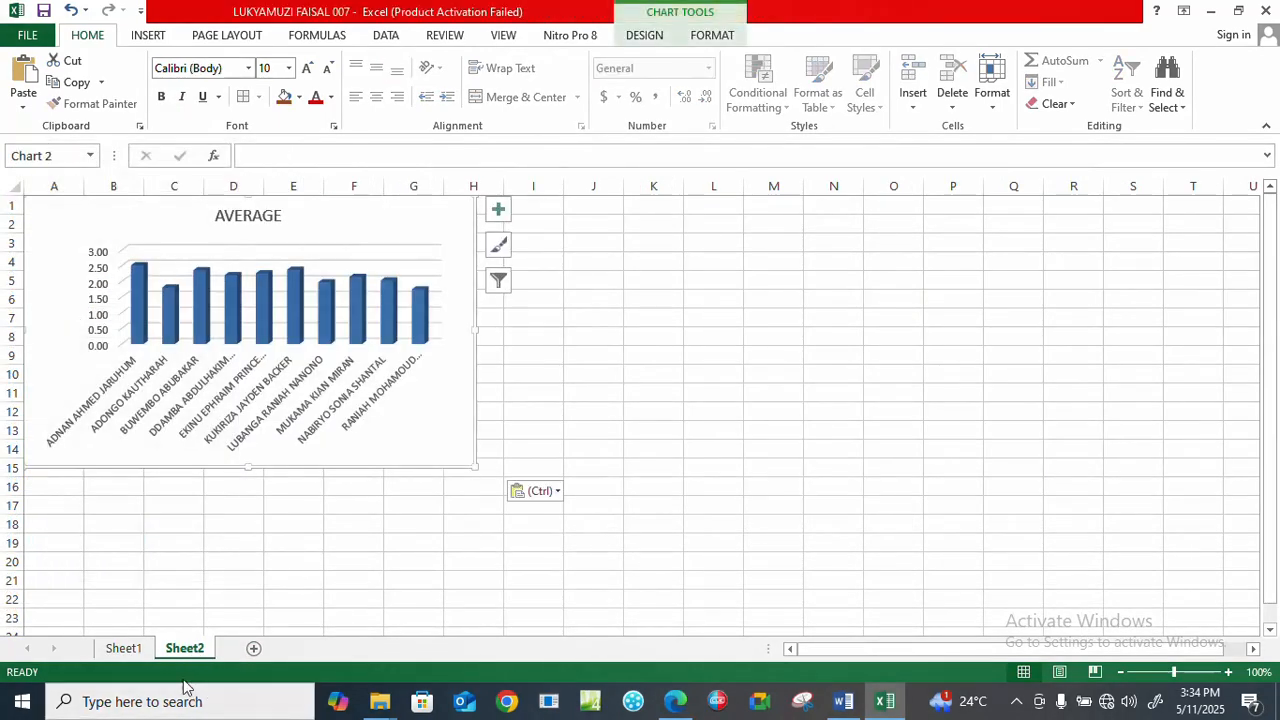
# Rename the chart's worksheet as Column chart and shift the chart slightly down.
pyautogui.rightClick(183, 650)
pyautogui.click(228, 470)
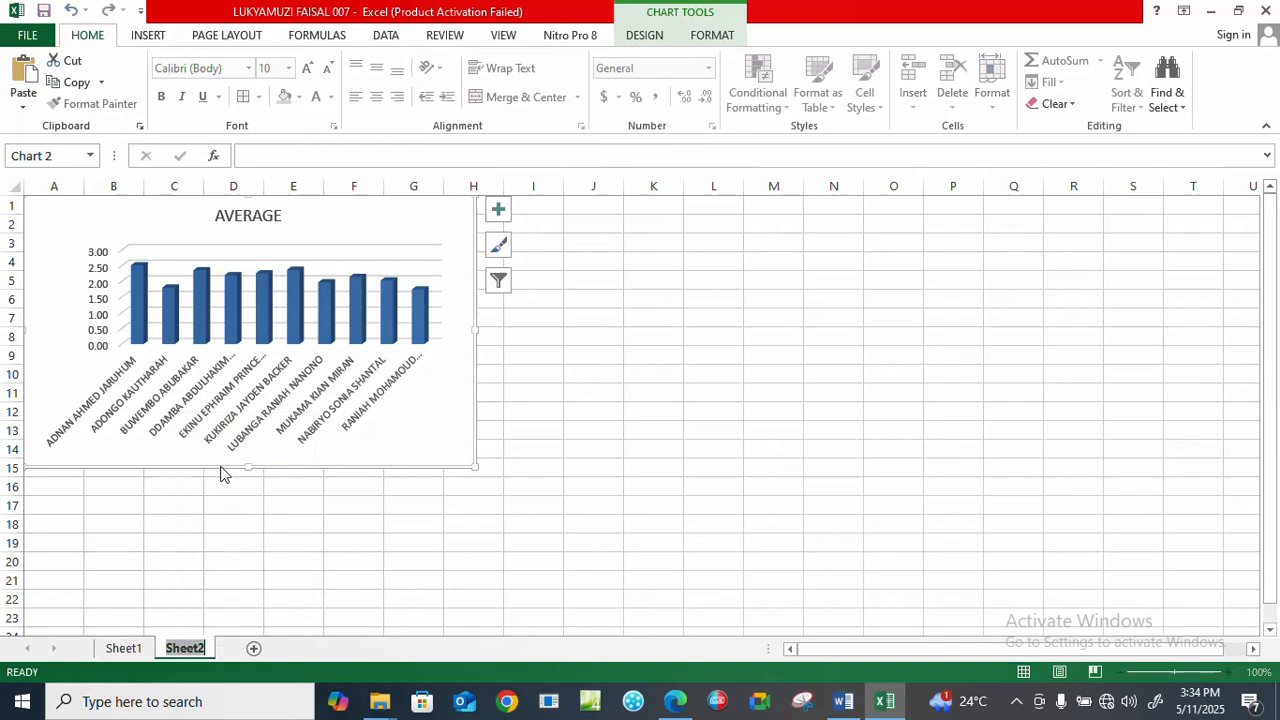
pyautogui.write('colum')
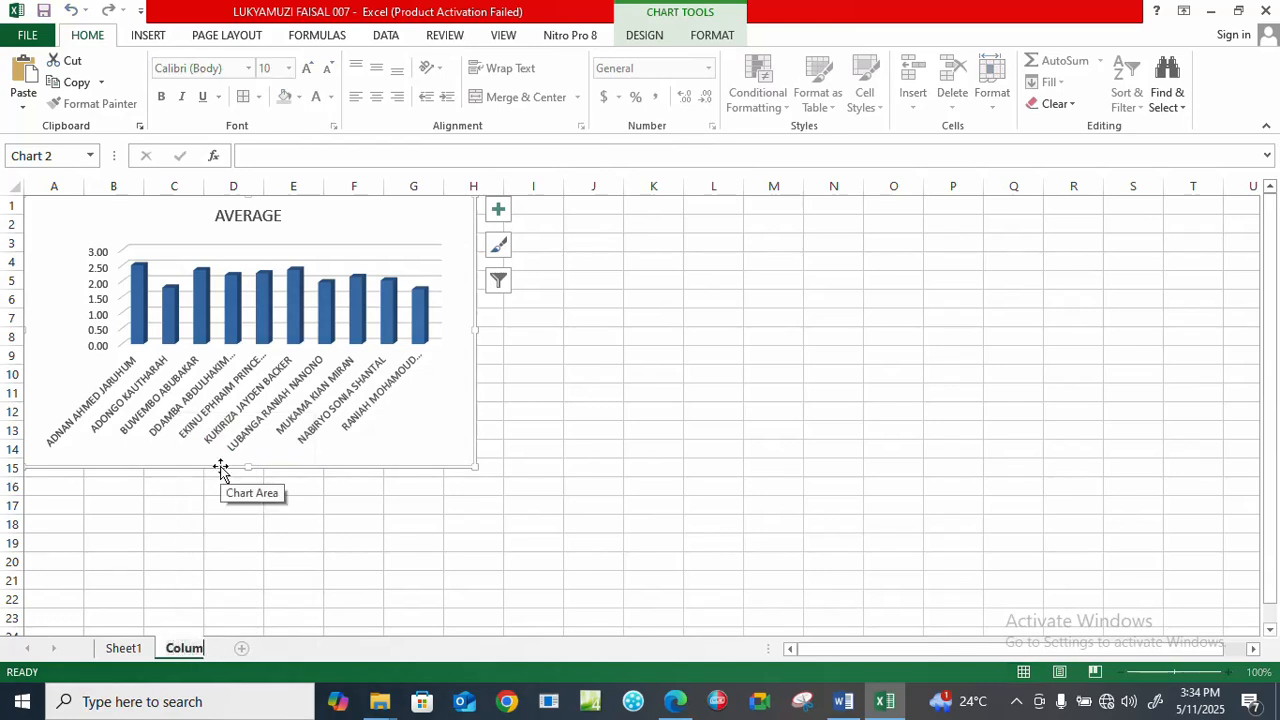
pyautogui.write('n c')
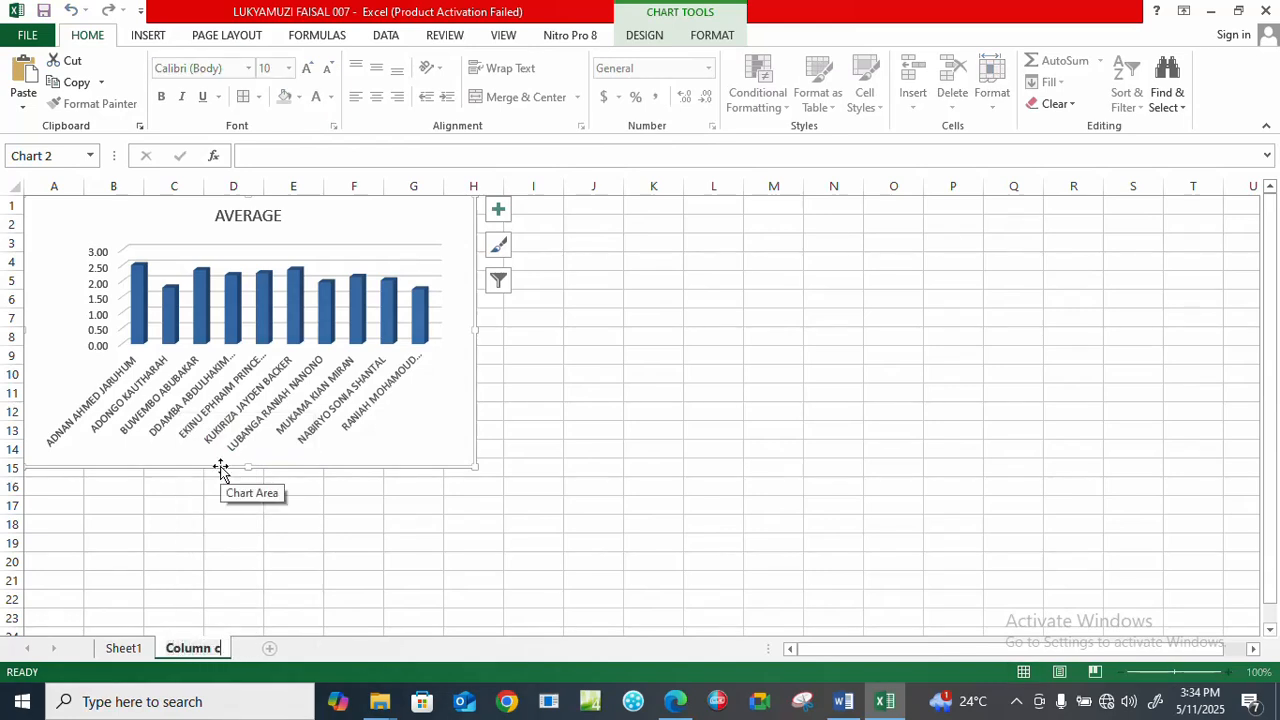
pyautogui.write('hart')
pyautogui.click(174, 522)
pyautogui.click(638, 388)
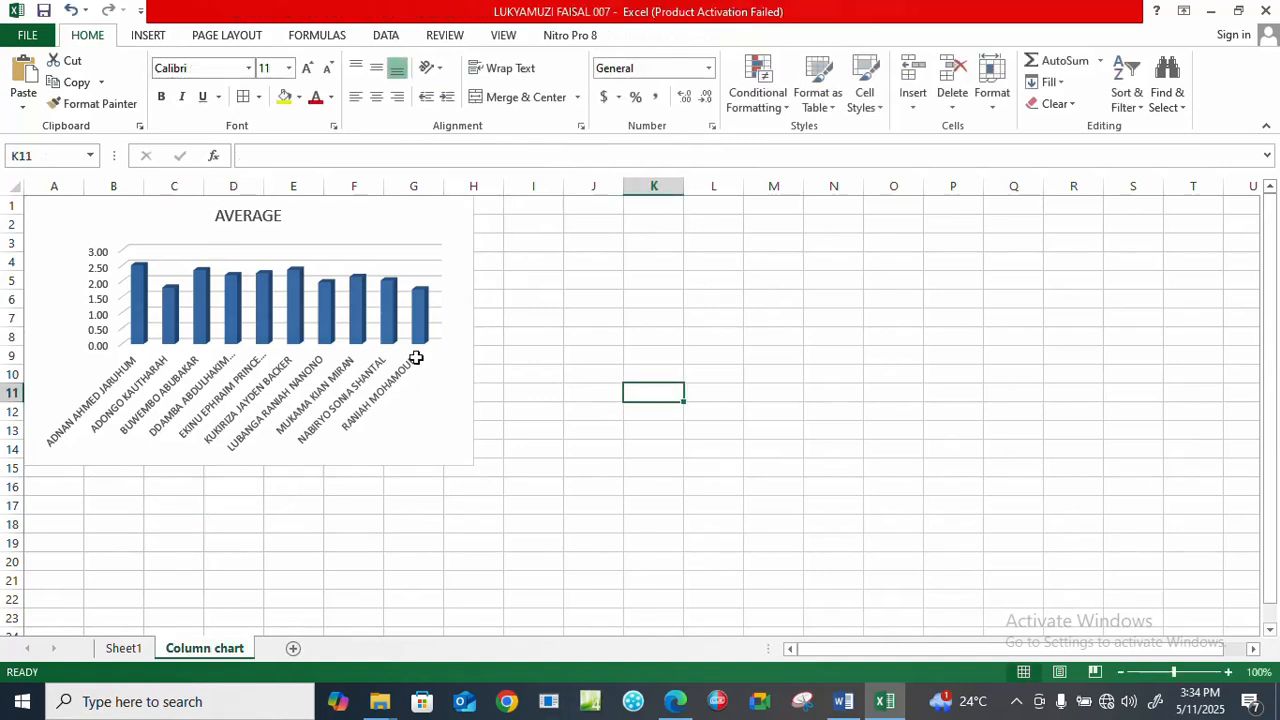
pyautogui.moveTo(395, 217)
pyautogui.mouseDown()
pyautogui.moveTo(409, 260)
pyautogui.moveTo(391, 226)
pyautogui.mouseUp()
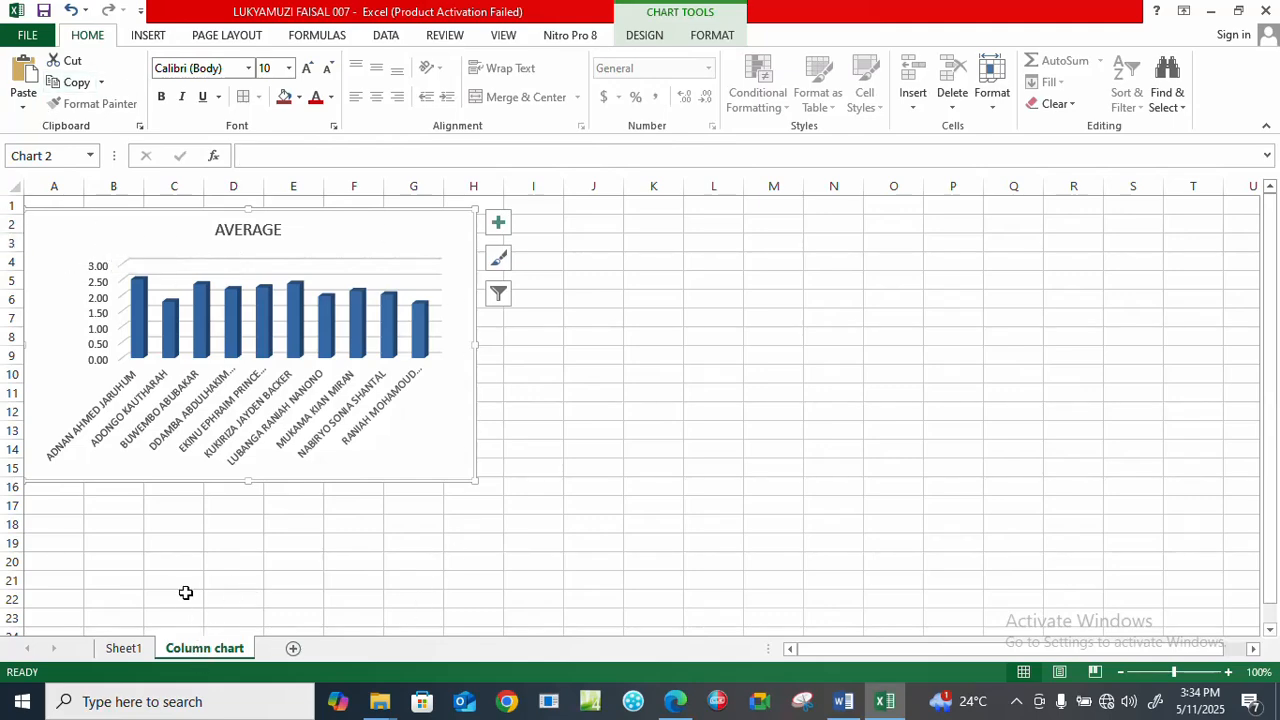
# Check the header and footer task in Edge, return to Excel, and enter the candidate's name in the Column chart sheet's center header.
pyautogui.click(124, 648)
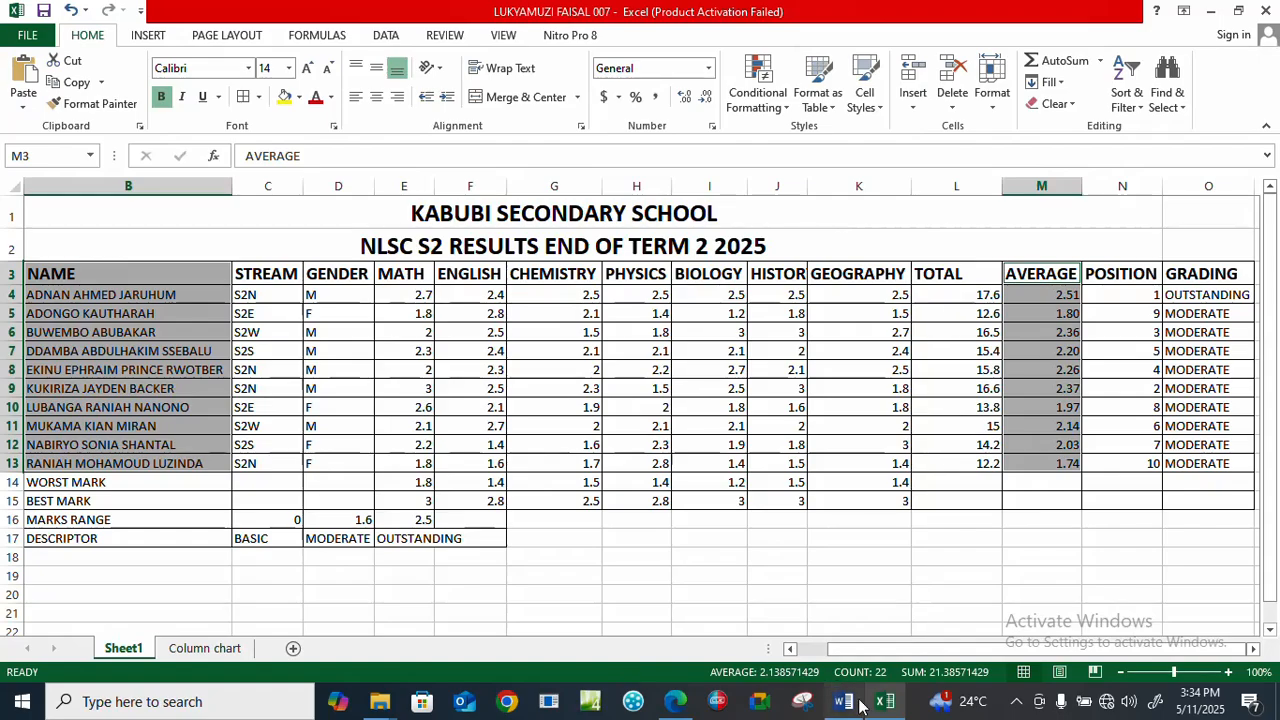
pyautogui.click(673, 708)
pyautogui.scroll(-5, 645, 445)
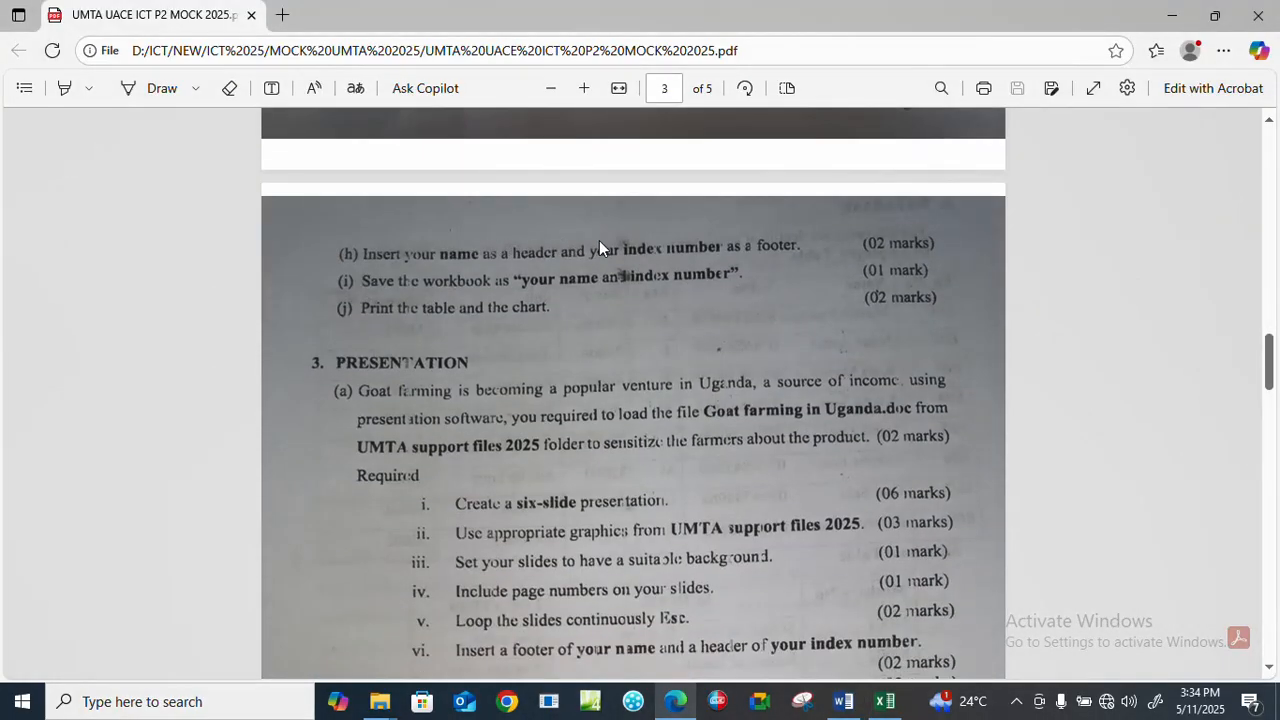
pyautogui.click(880, 710)
pyautogui.click(260, 577)
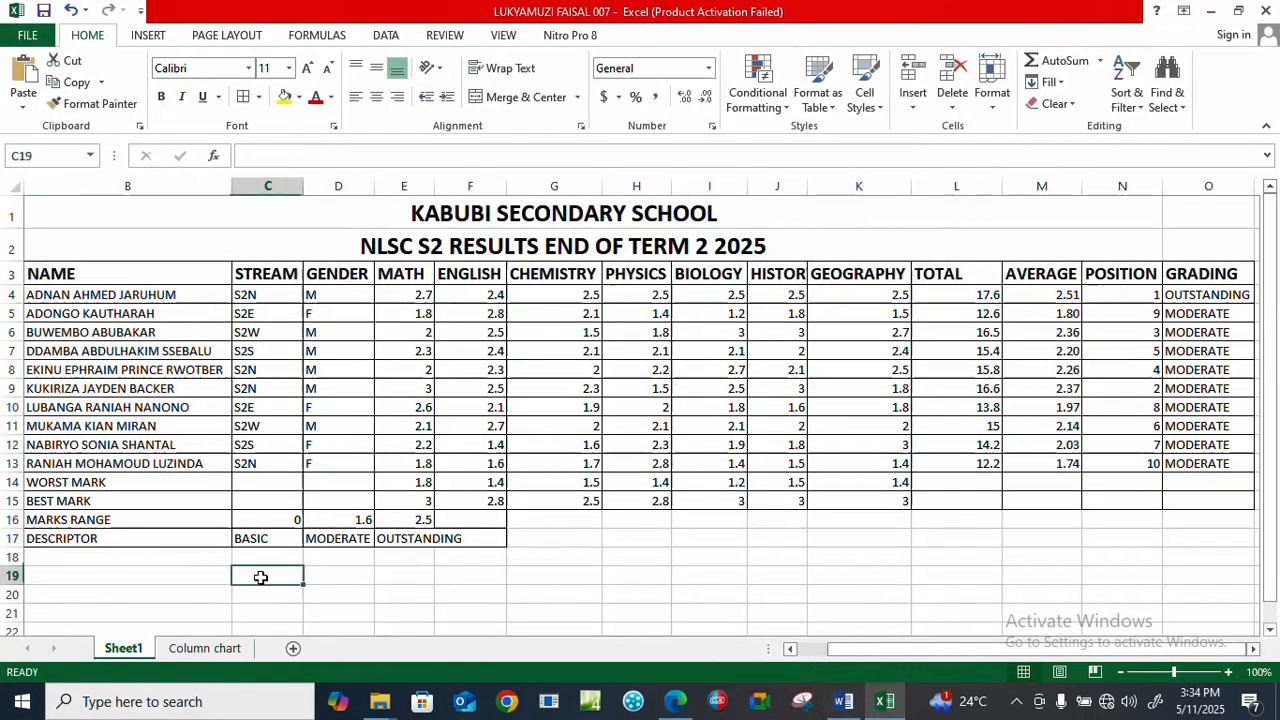
pyautogui.click(204, 648)
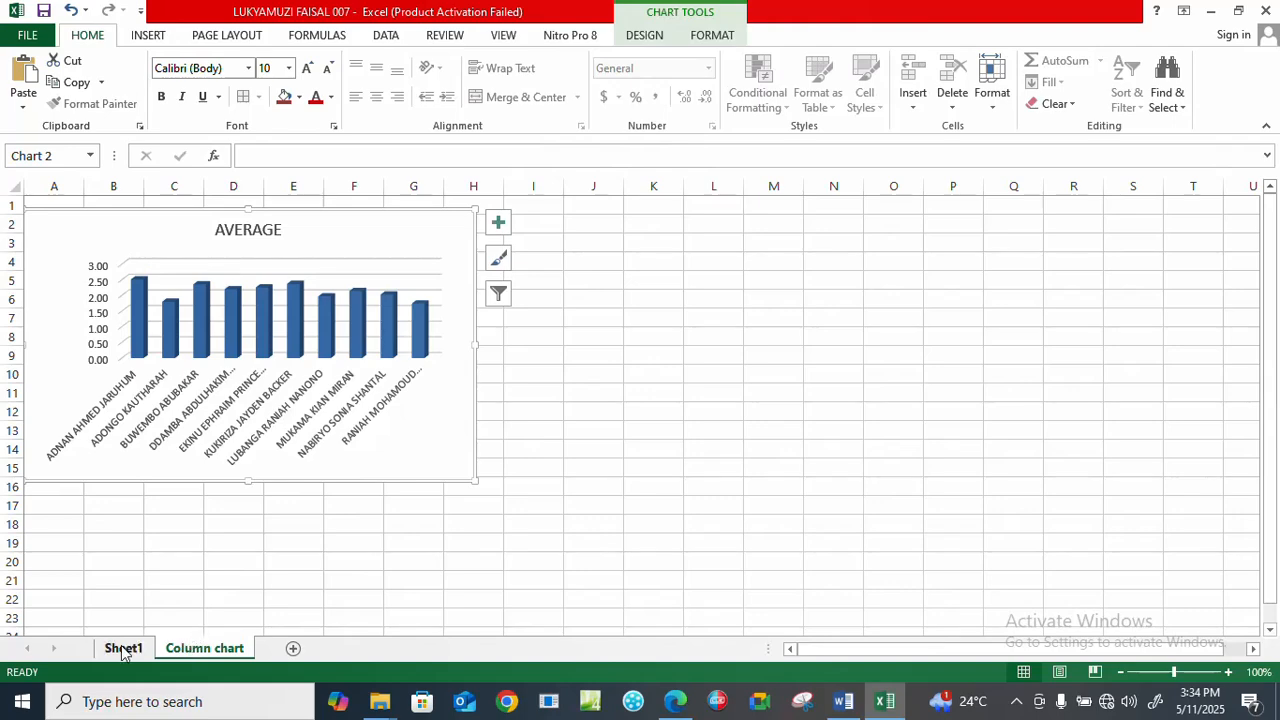
pyautogui.click(198, 590)
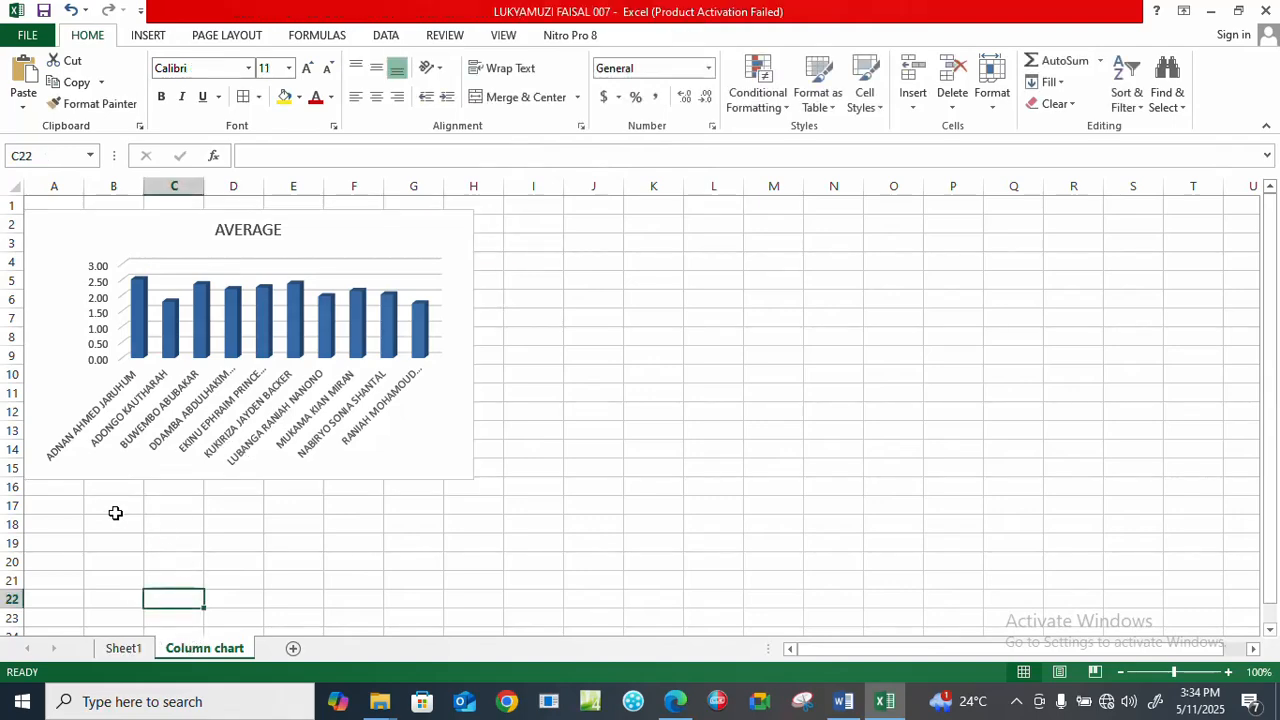
pyautogui.click(115, 510)
pyautogui.click(150, 35)
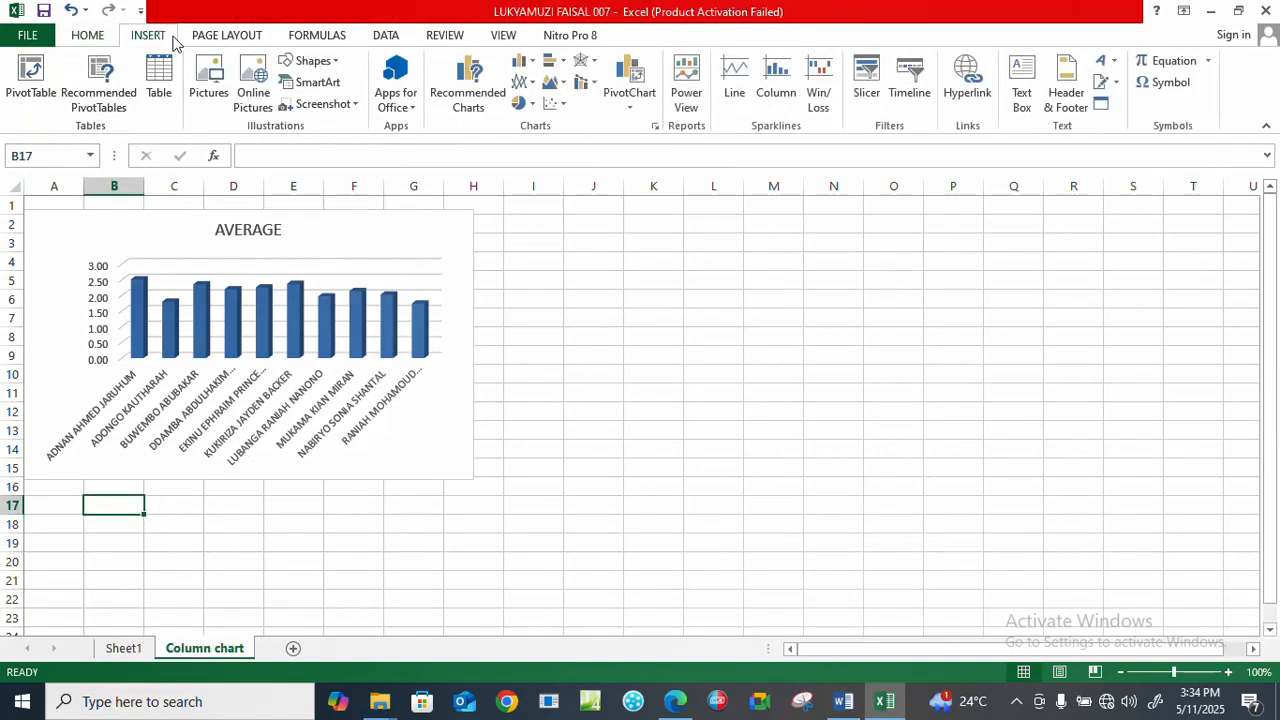
pyautogui.click(1066, 82)
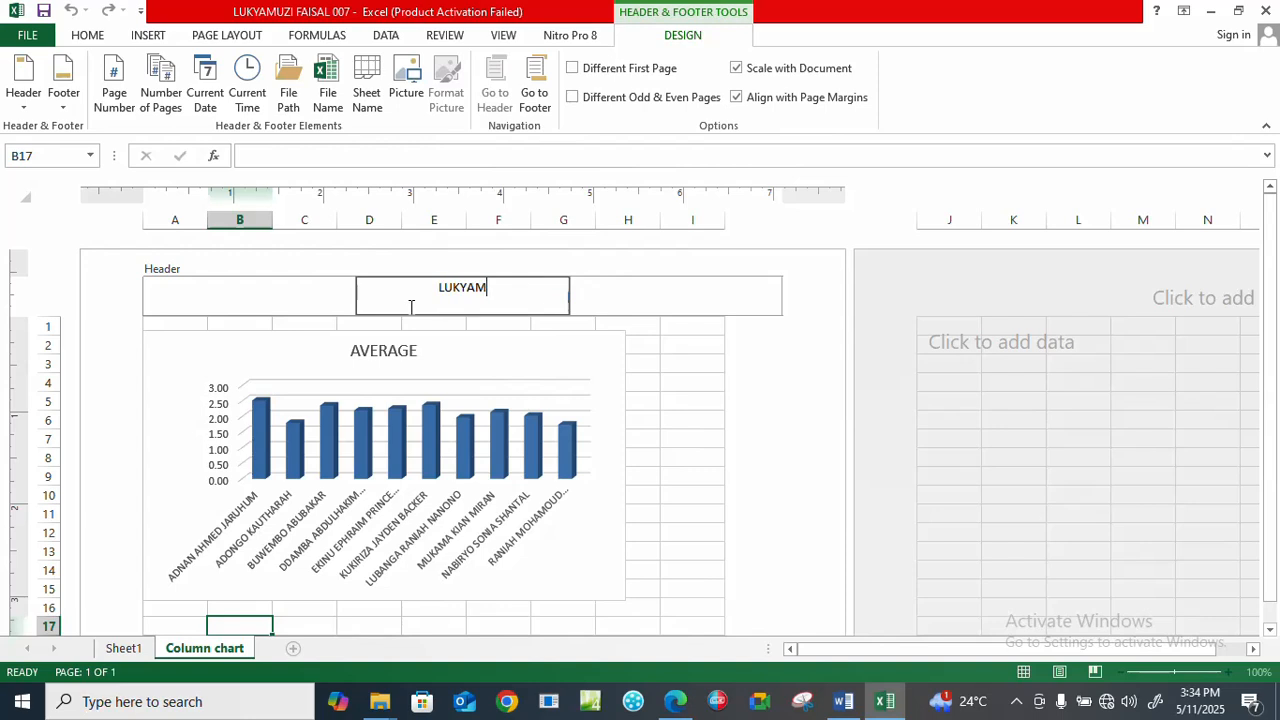
pyautogui.click(681, 380)
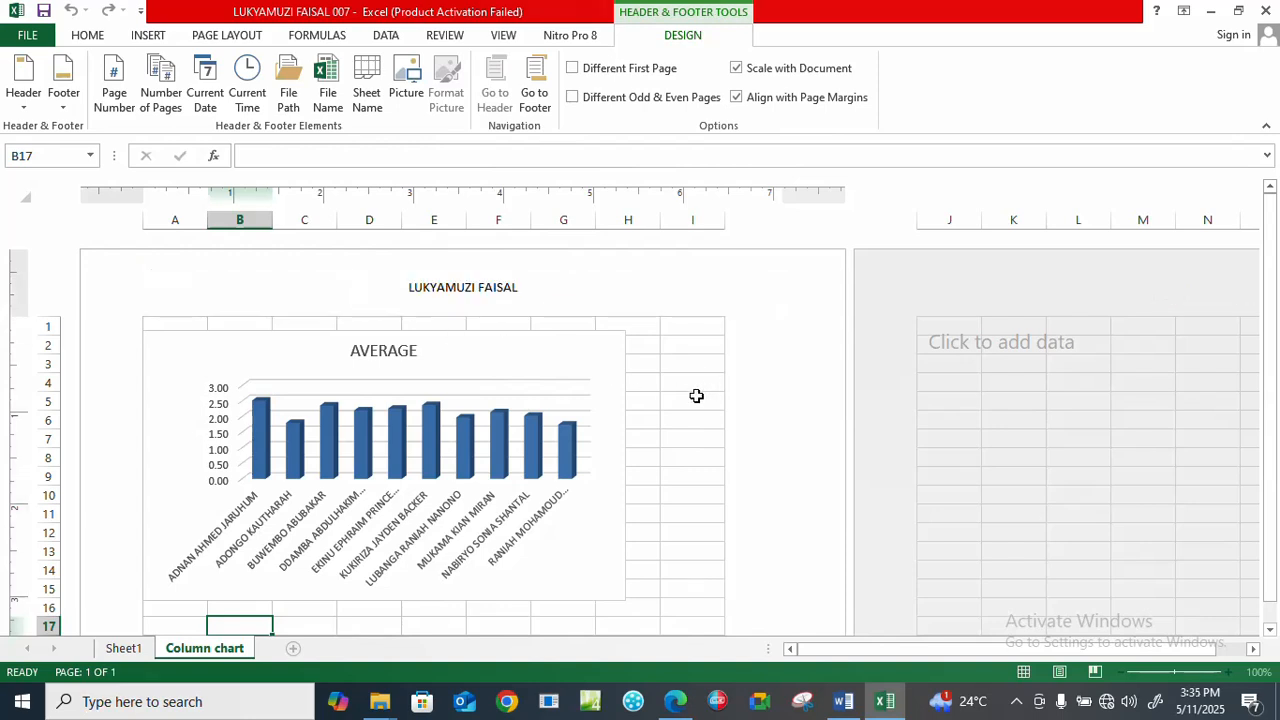
# Enter the candidate's index number in the center footer of the Column chart sheet.
pyautogui.scroll(-3, 583, 443)
pyautogui.scroll(-7, 545, 450)
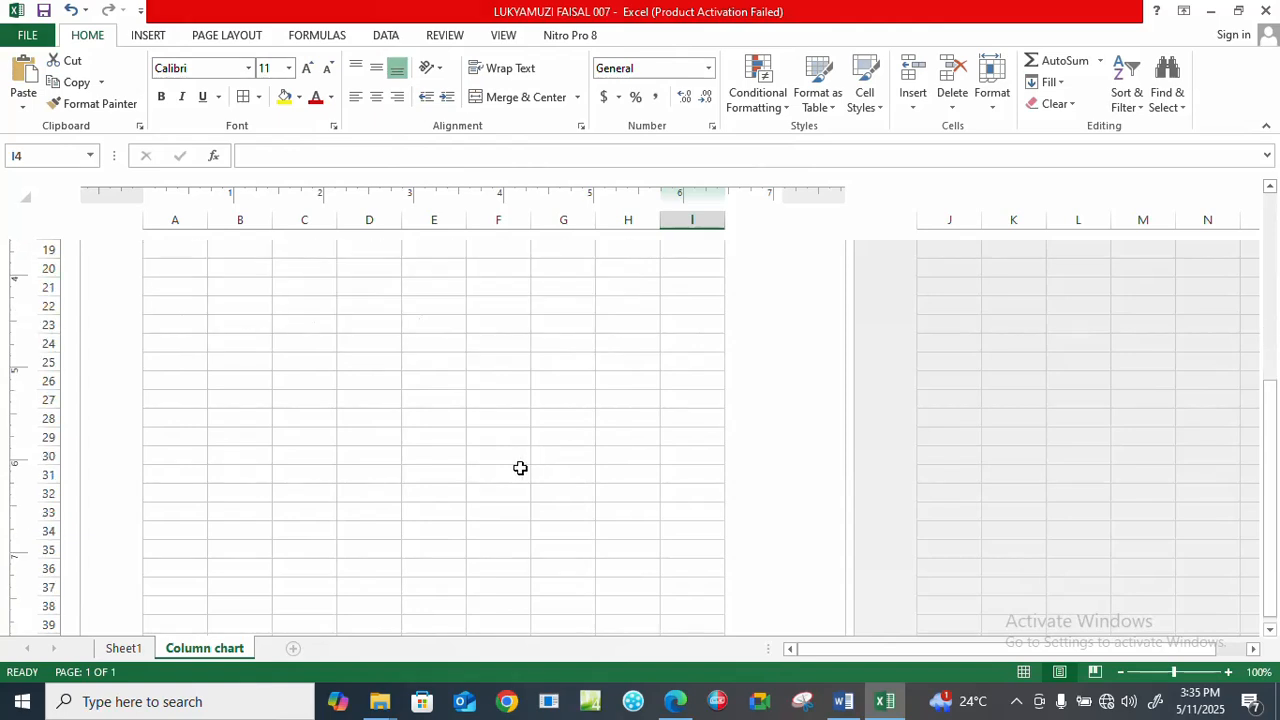
pyautogui.click(470, 585)
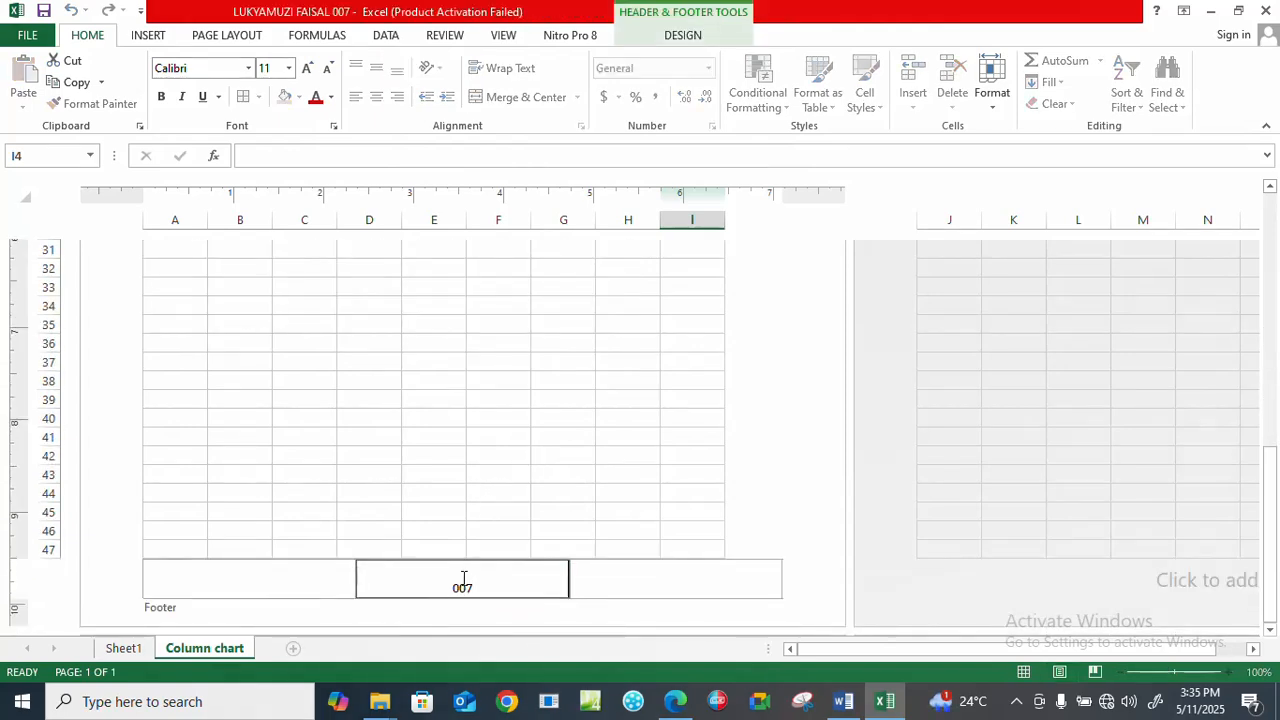
pyautogui.click(486, 474)
pyautogui.scroll(10, 486, 474)
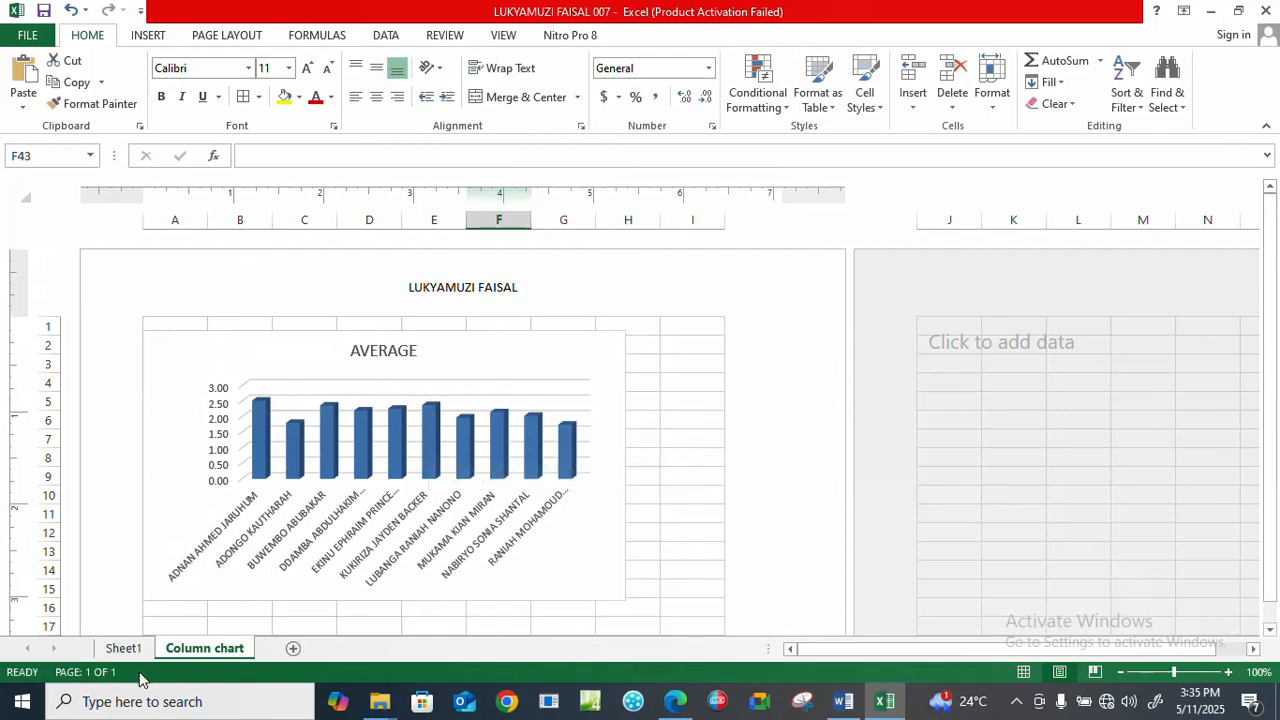
# Return to Sheet1, switch to Edge, and read the remaining tasks on saving the workbook and printing the table and chart.
pyautogui.click(123, 648)
pyautogui.click(630, 578)
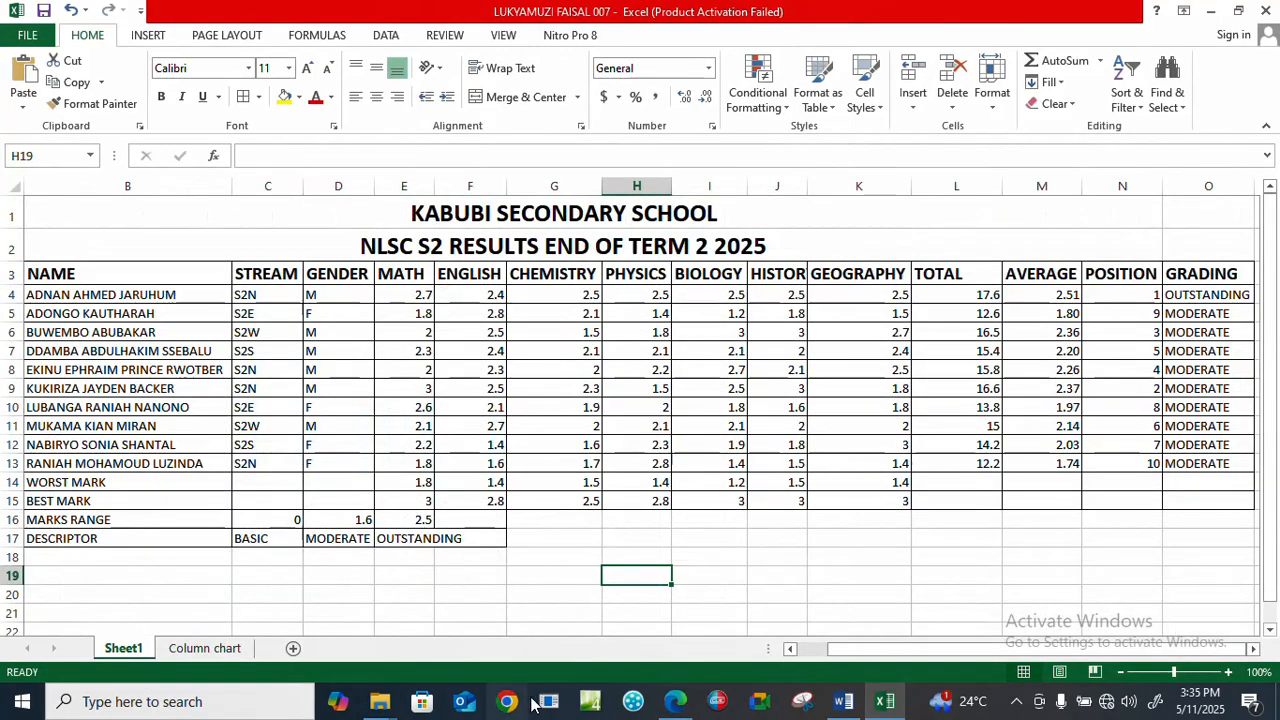
pyautogui.click(676, 701)
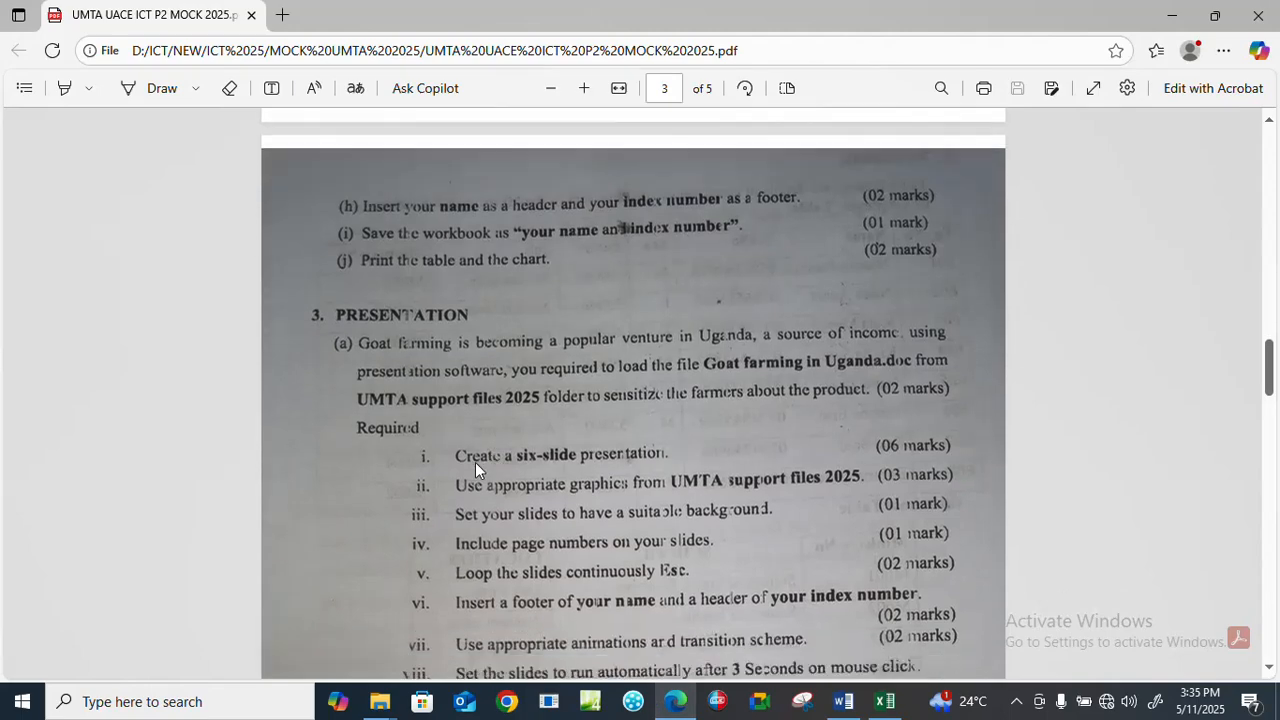
pyautogui.scroll(-1, 475, 462)
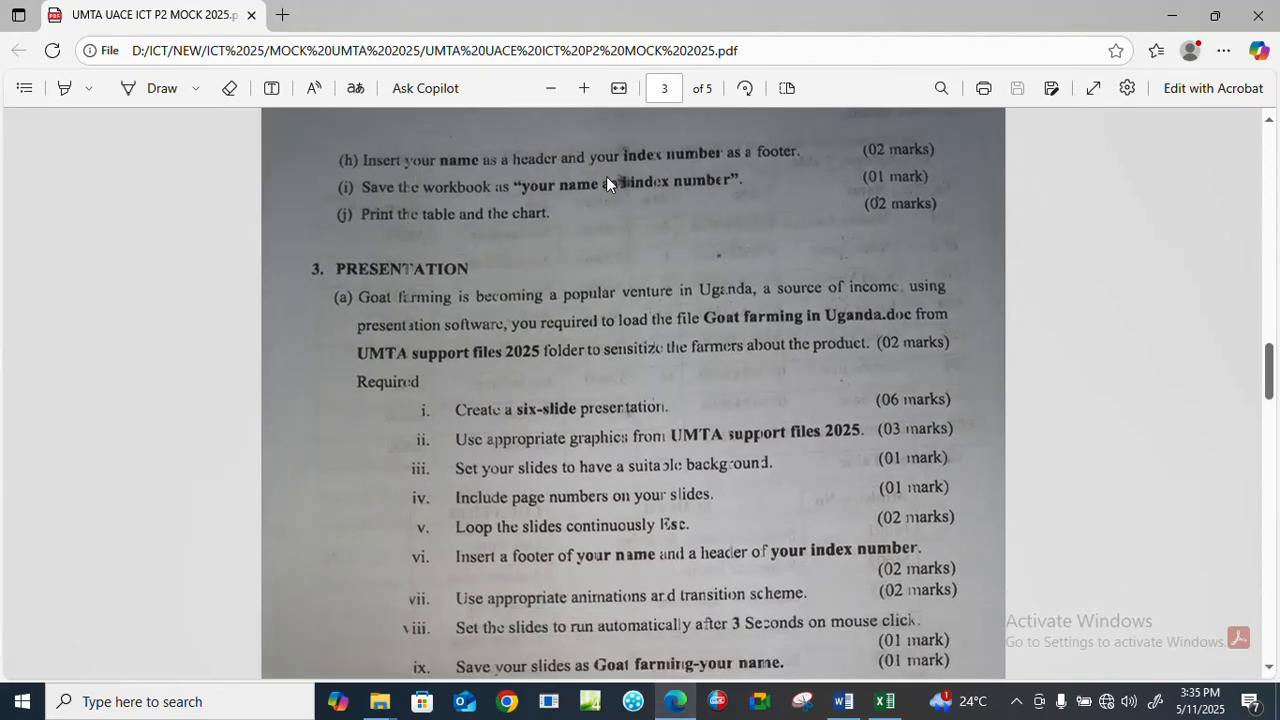
pyautogui.scroll(15, 620, 279)
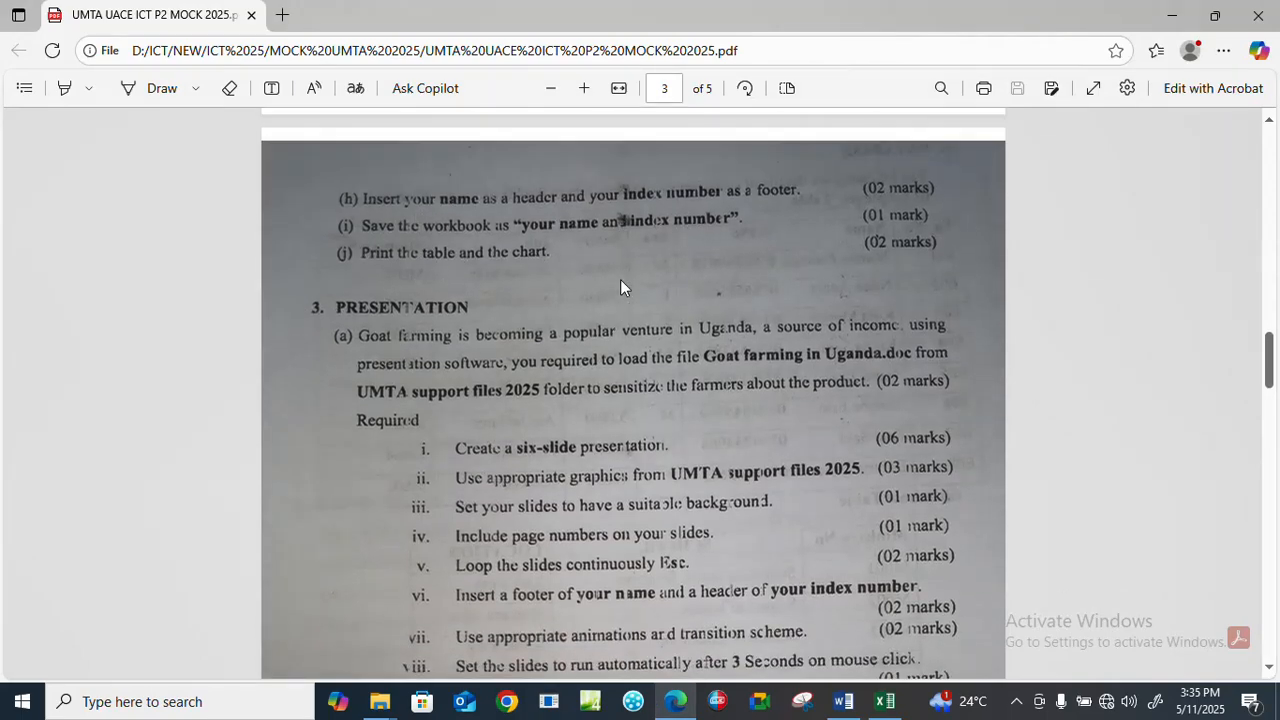
pyautogui.scroll(-6, 560, 341)
pyautogui.scroll(-10, 515, 340)
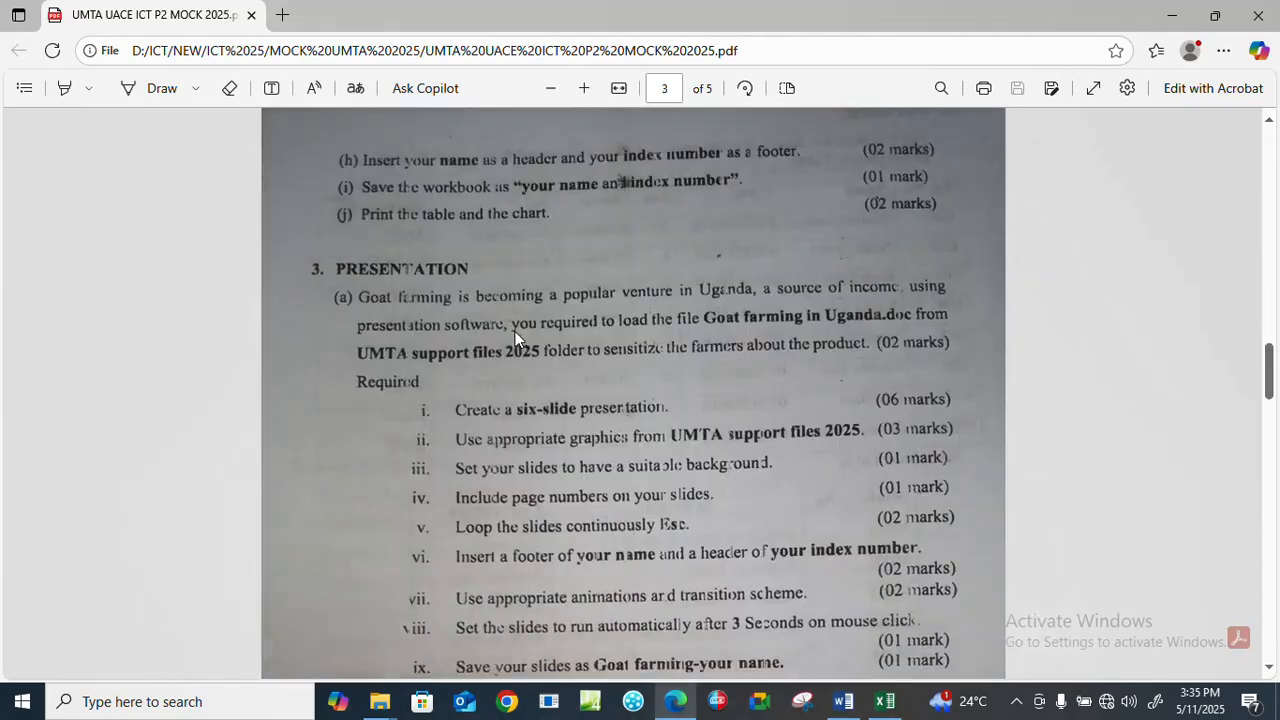
# Return to Excel, set Sheet1's print orientation to Landscape Orientation, and go back to the worksheet.
pyautogui.click(884, 701)
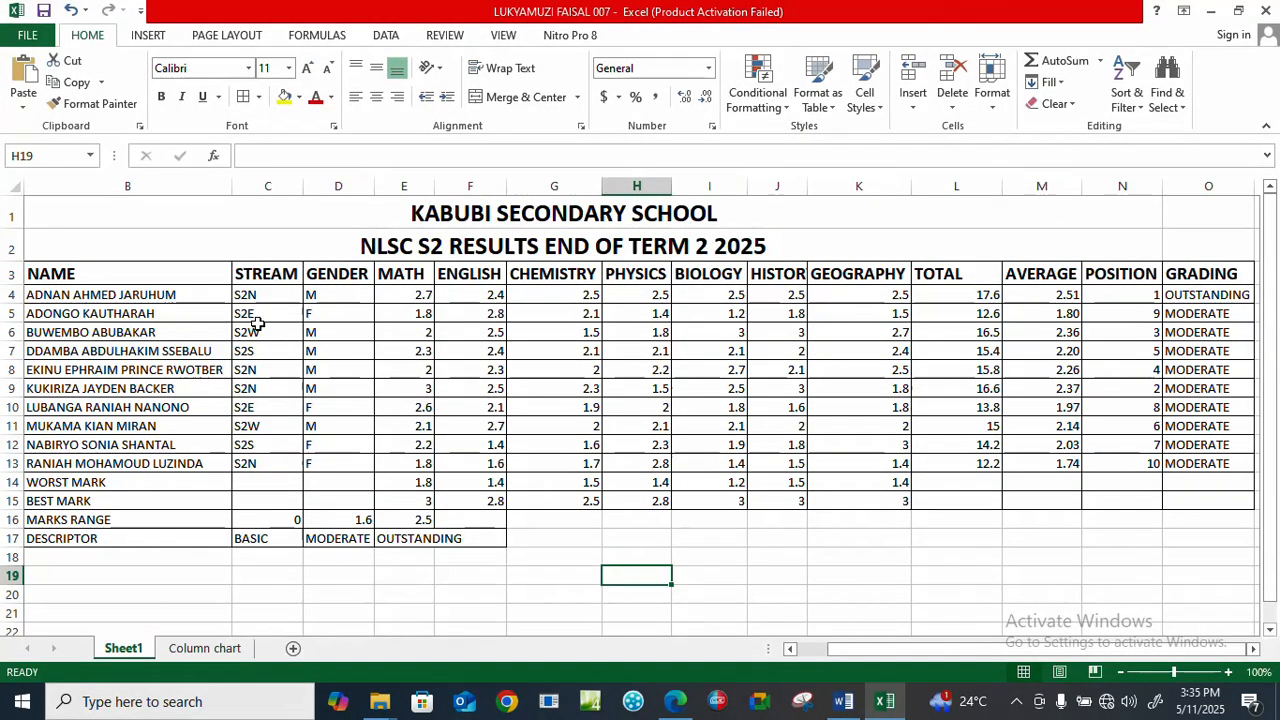
pyautogui.hotkey('ctrl', 'p')
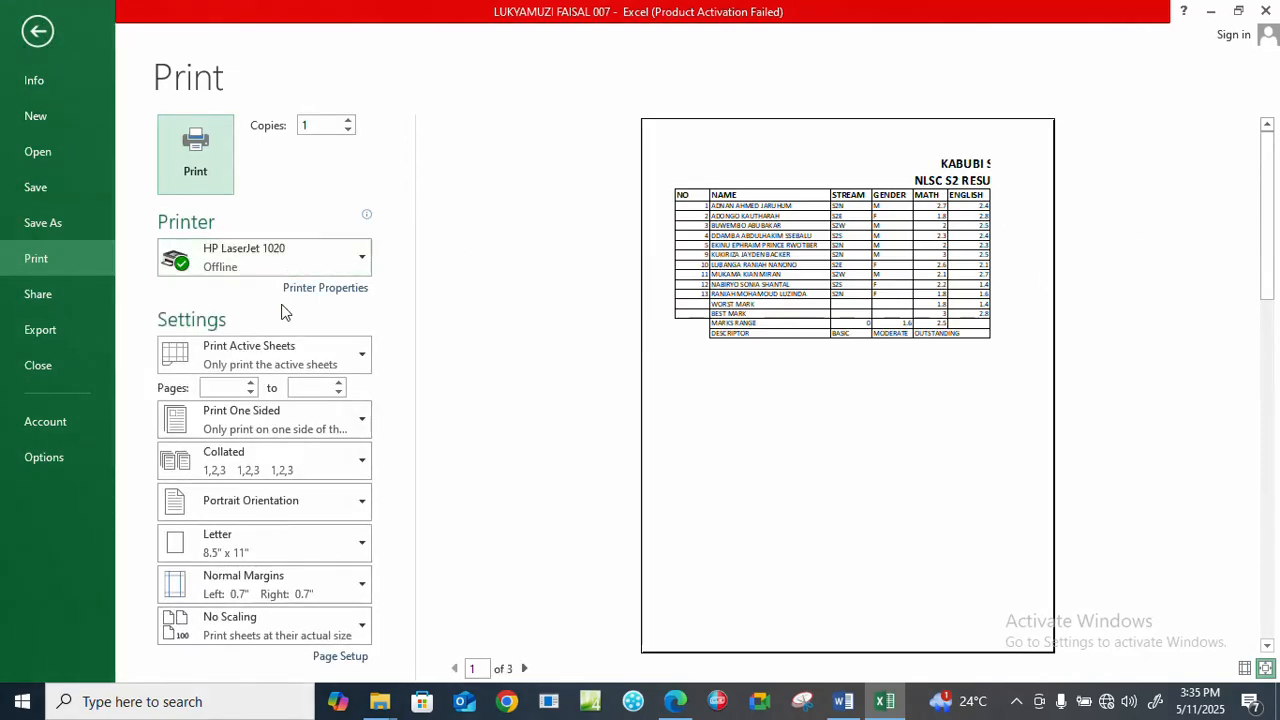
pyautogui.click(250, 501)
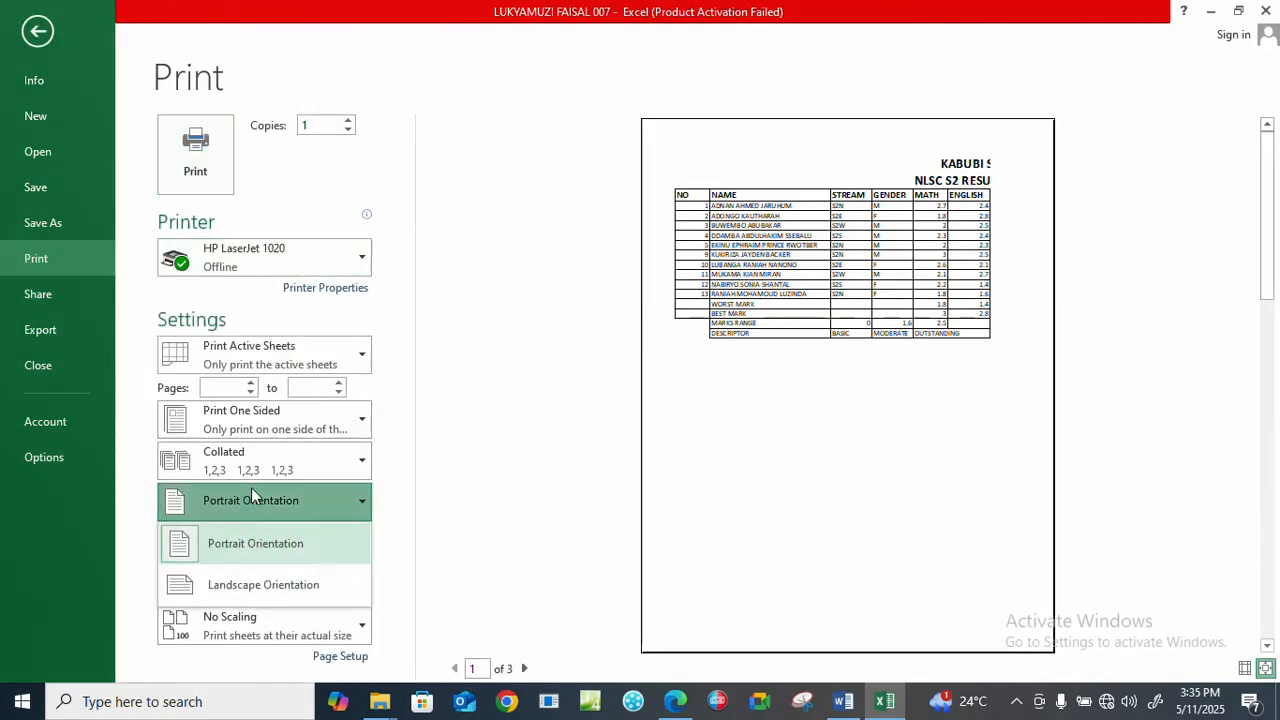
pyautogui.click(257, 586)
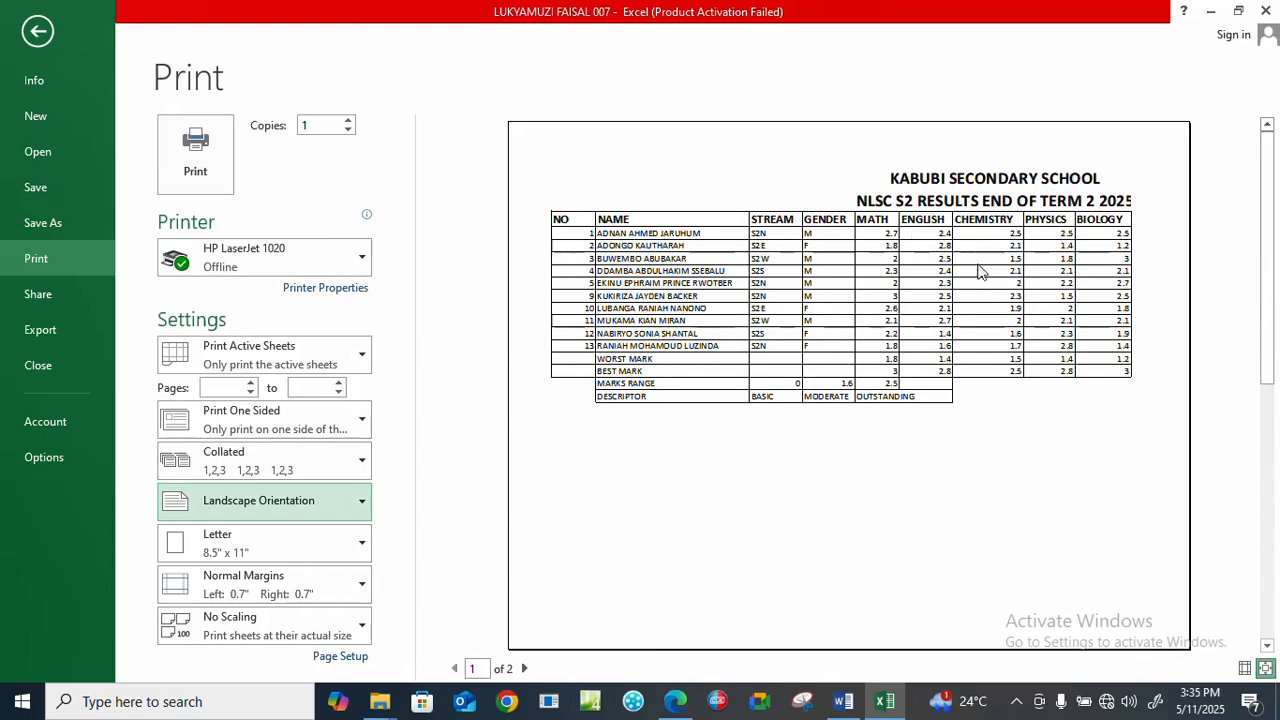
pyautogui.click(38, 32)
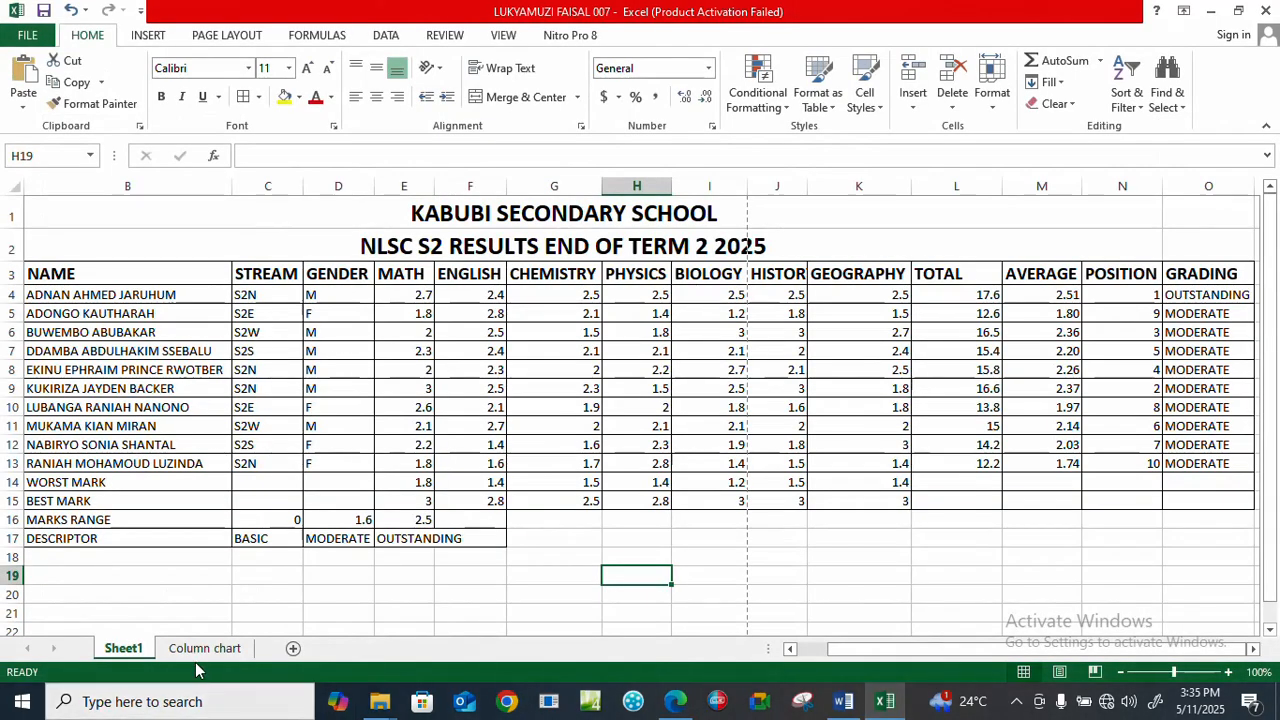
# Open the print settings and preview for the Column chart sheet.
pyautogui.click(201, 650)
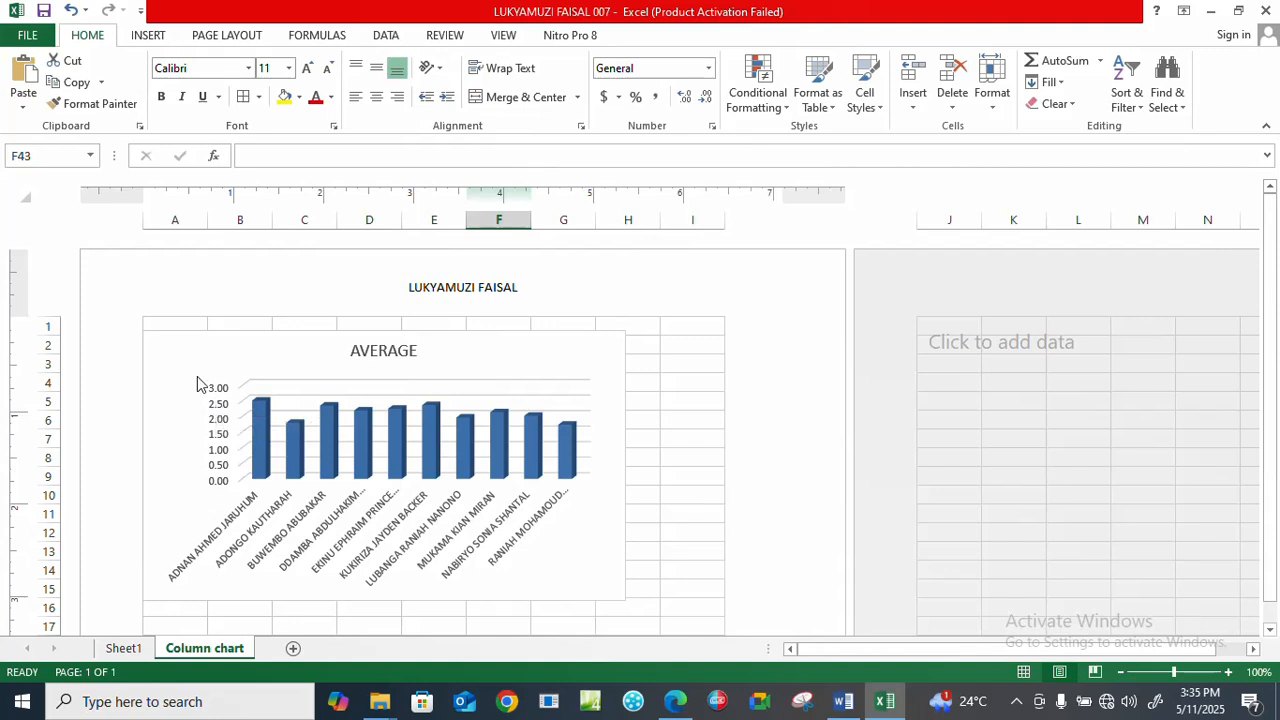
pyautogui.hotkey('ctrl', 'p')
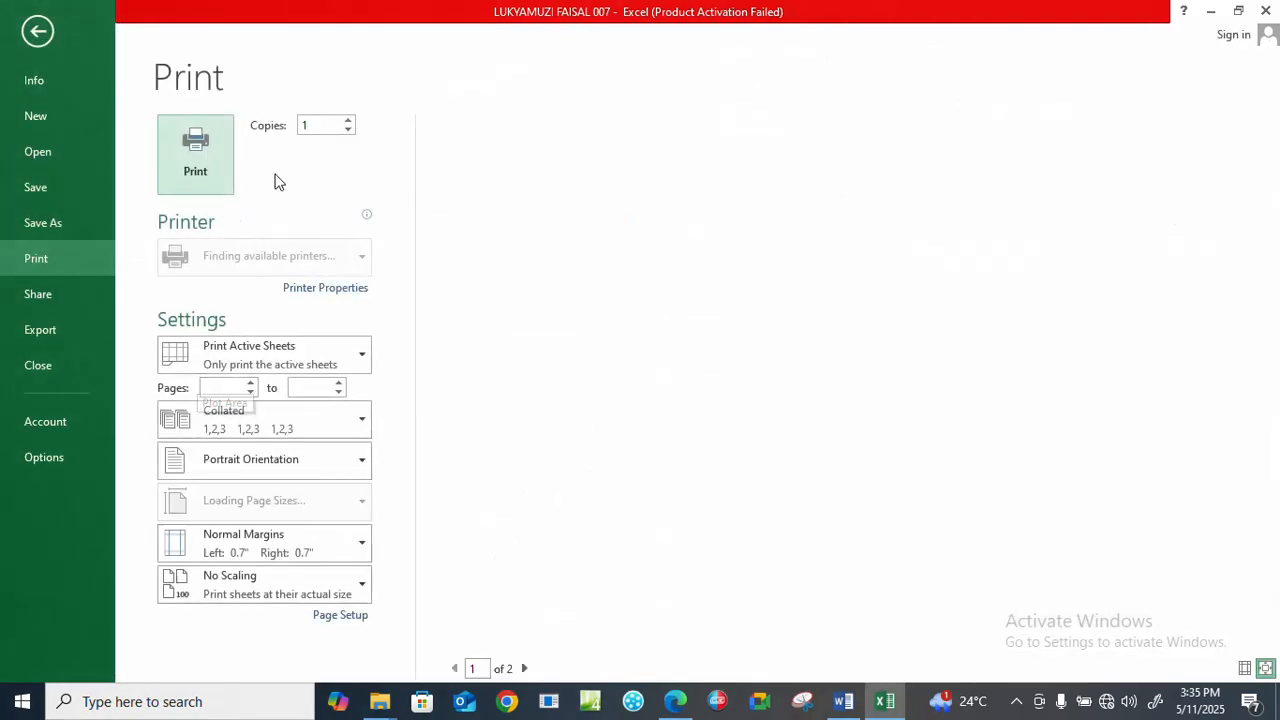